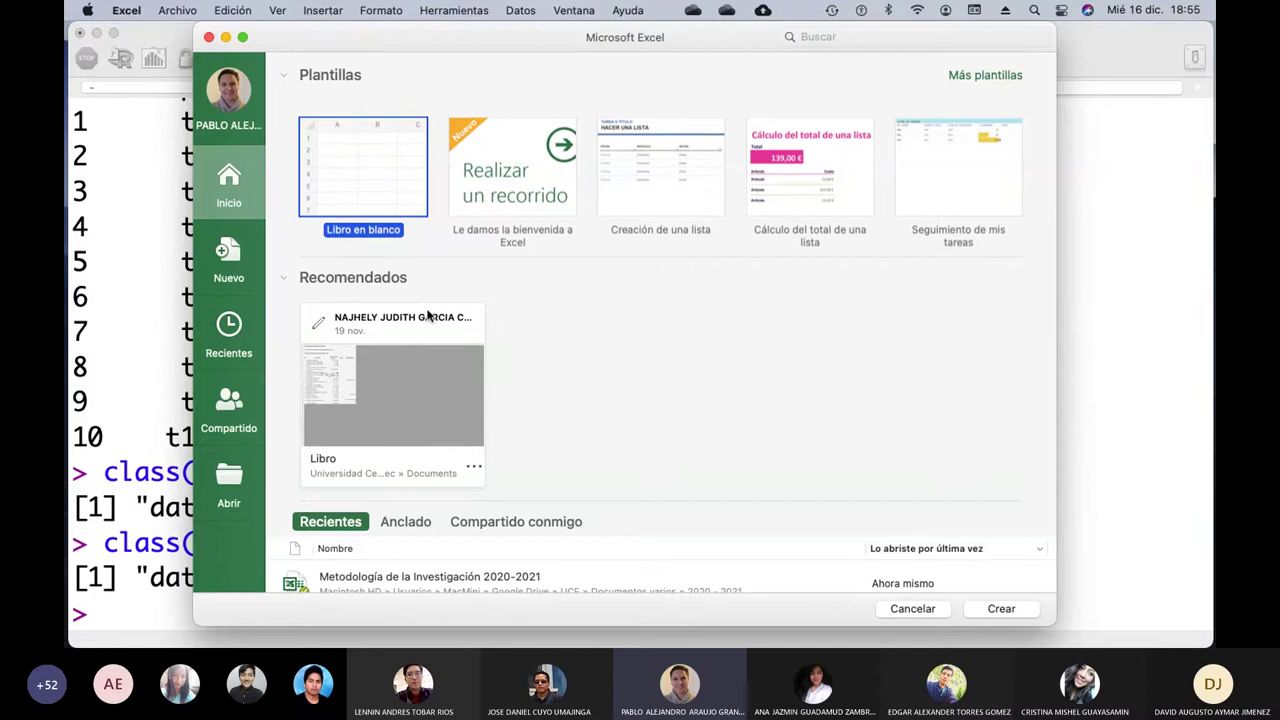
Browse the files stored on this Mac for a workbook and enlarge the file selection dialog.
scroll(529, 374, "down", 5)
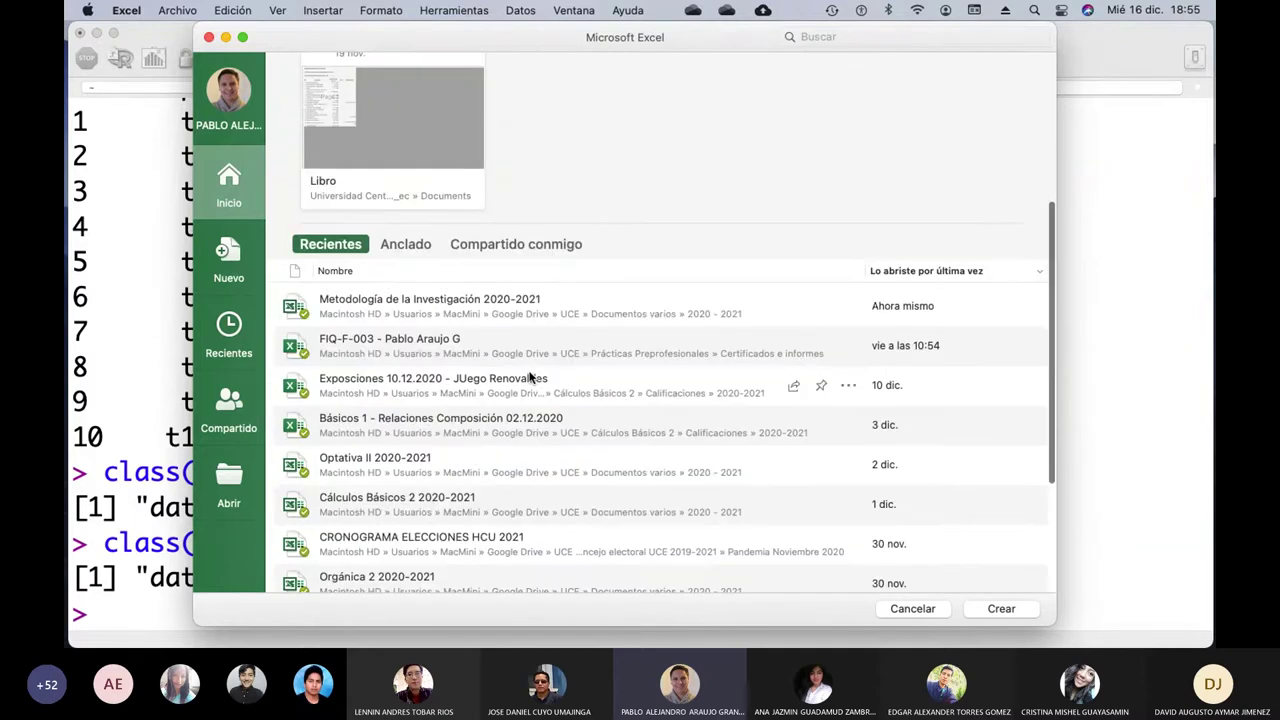
scroll(529, 377, "up", 10)
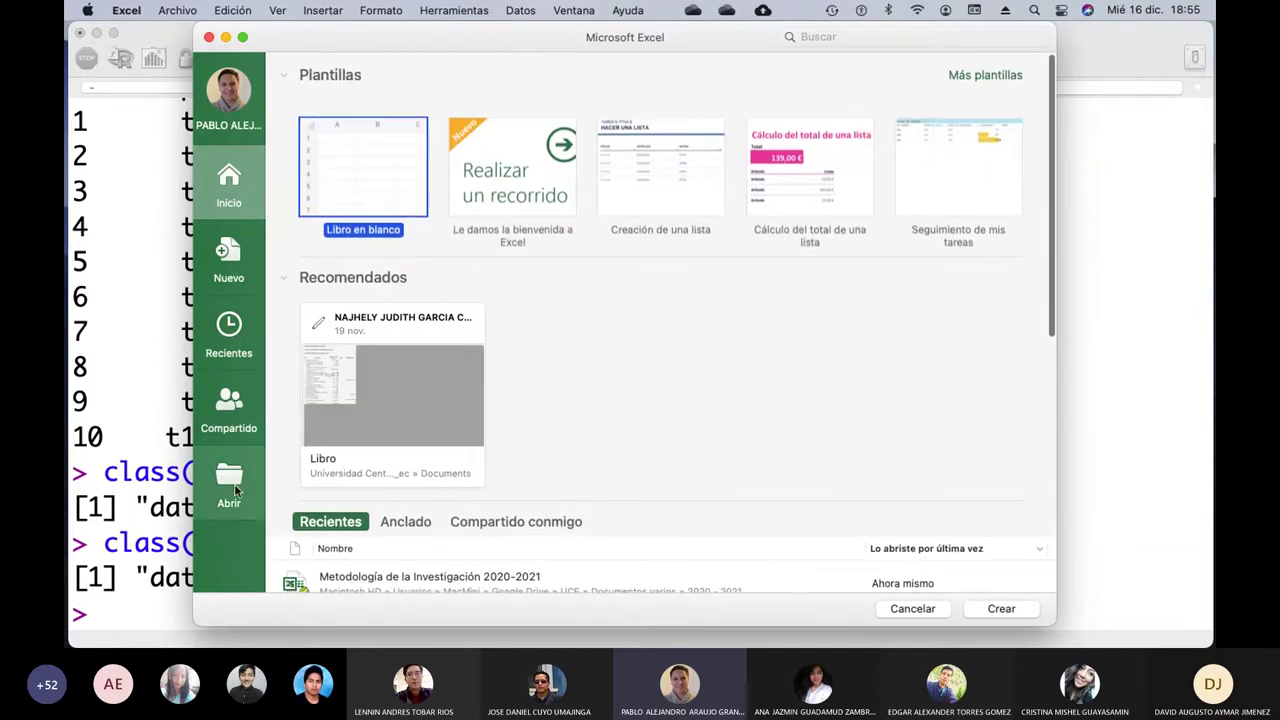
left_click(233, 487)
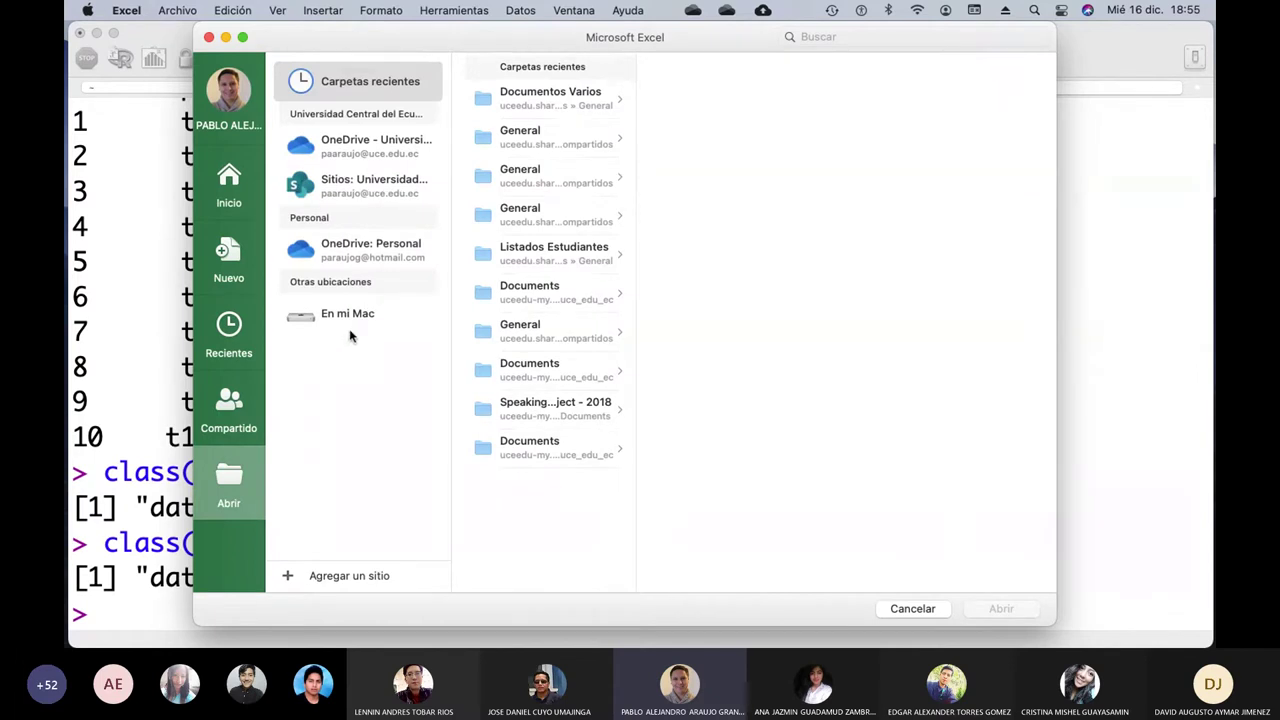
left_click(344, 323)
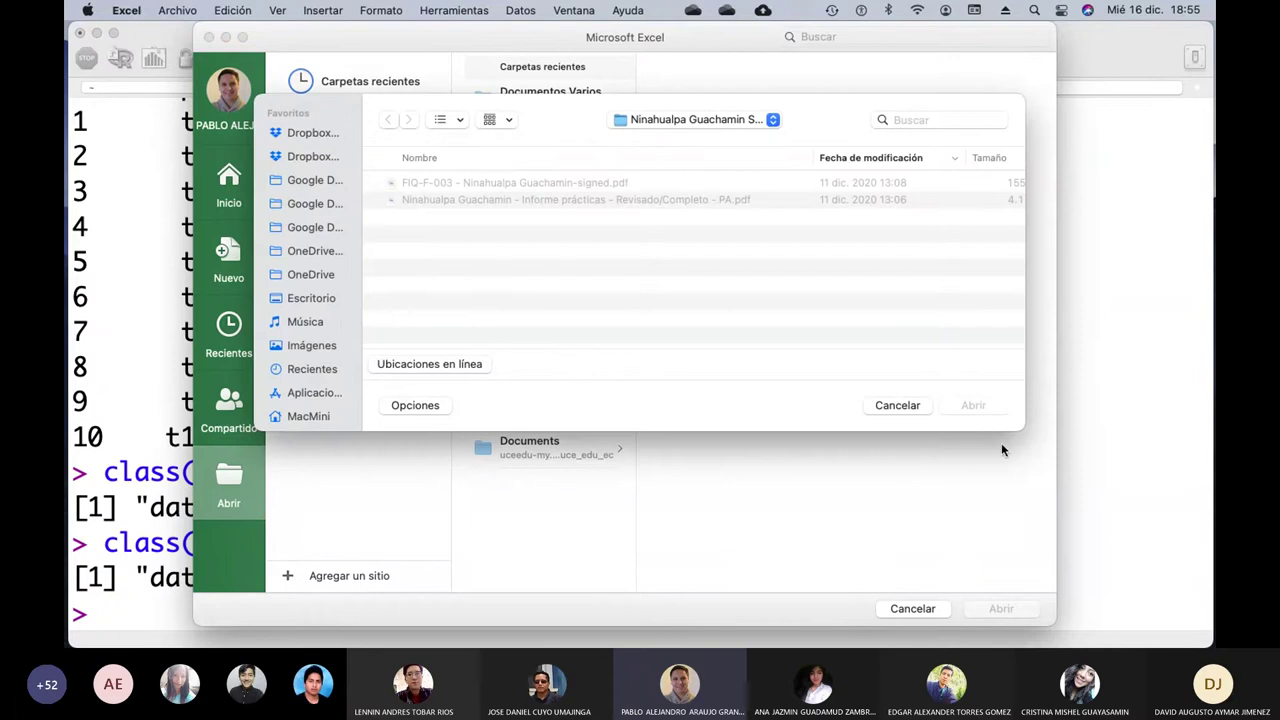
left_click_drag(1022, 430, 1171, 554)
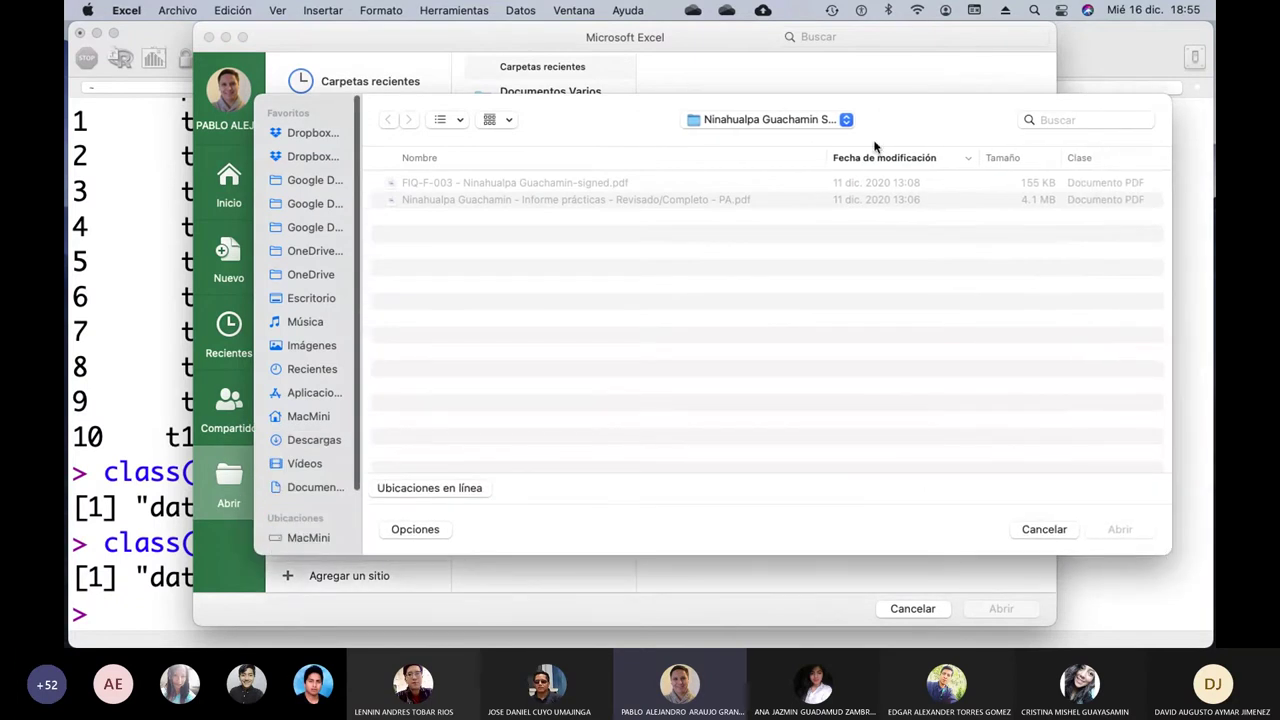
Go up to the UCE folder and open its Titulación subfolder.
left_click(847, 119)
left_click(847, 119)
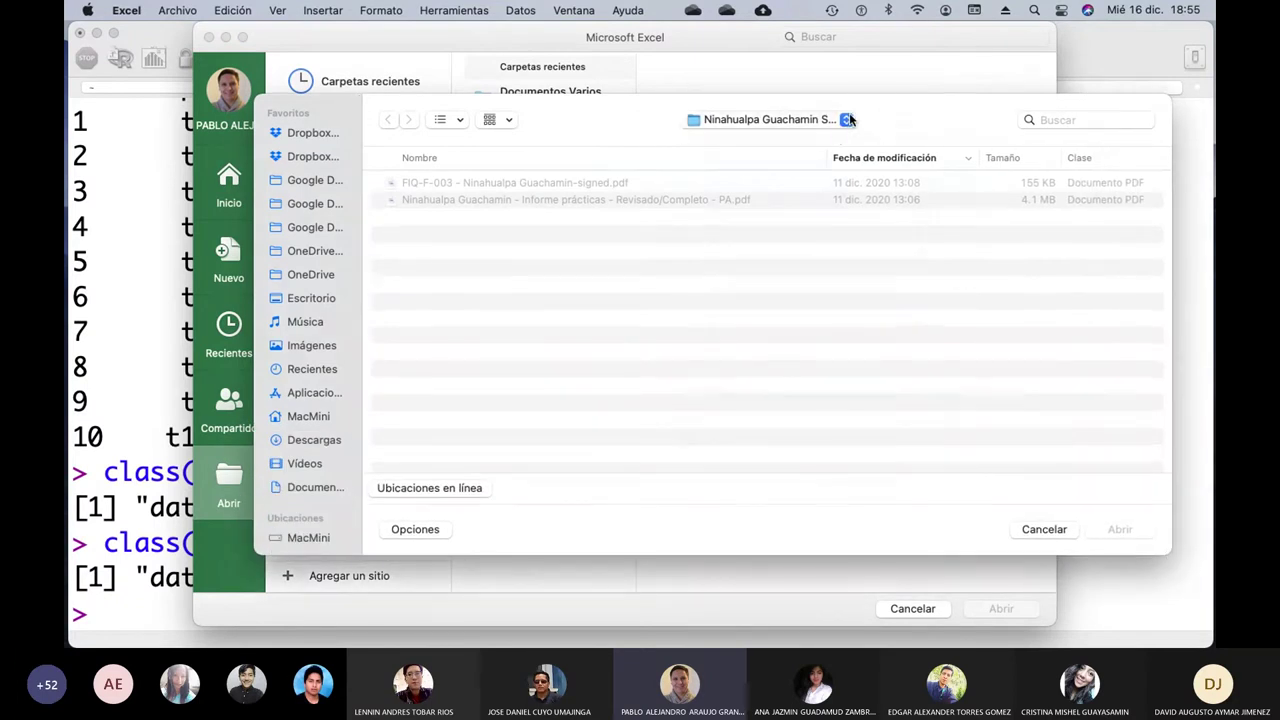
left_click(847, 119)
left_click(806, 193)
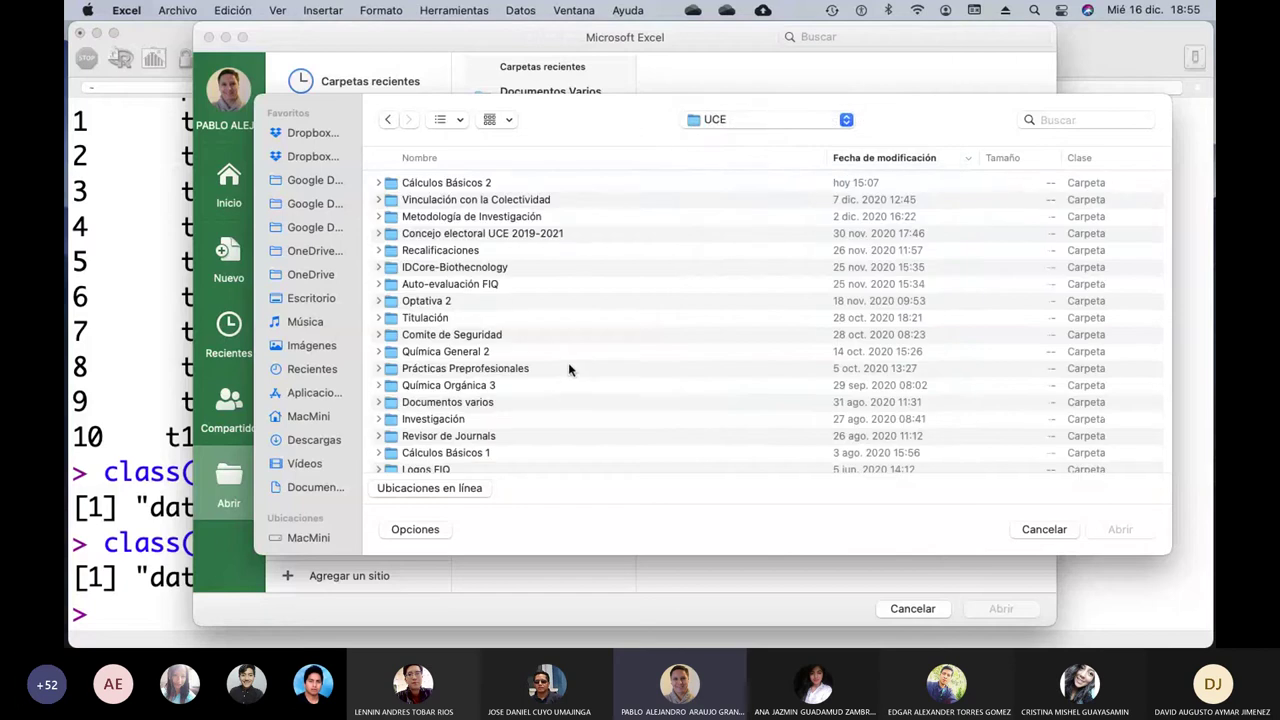
scroll(568, 368, "down", 8)
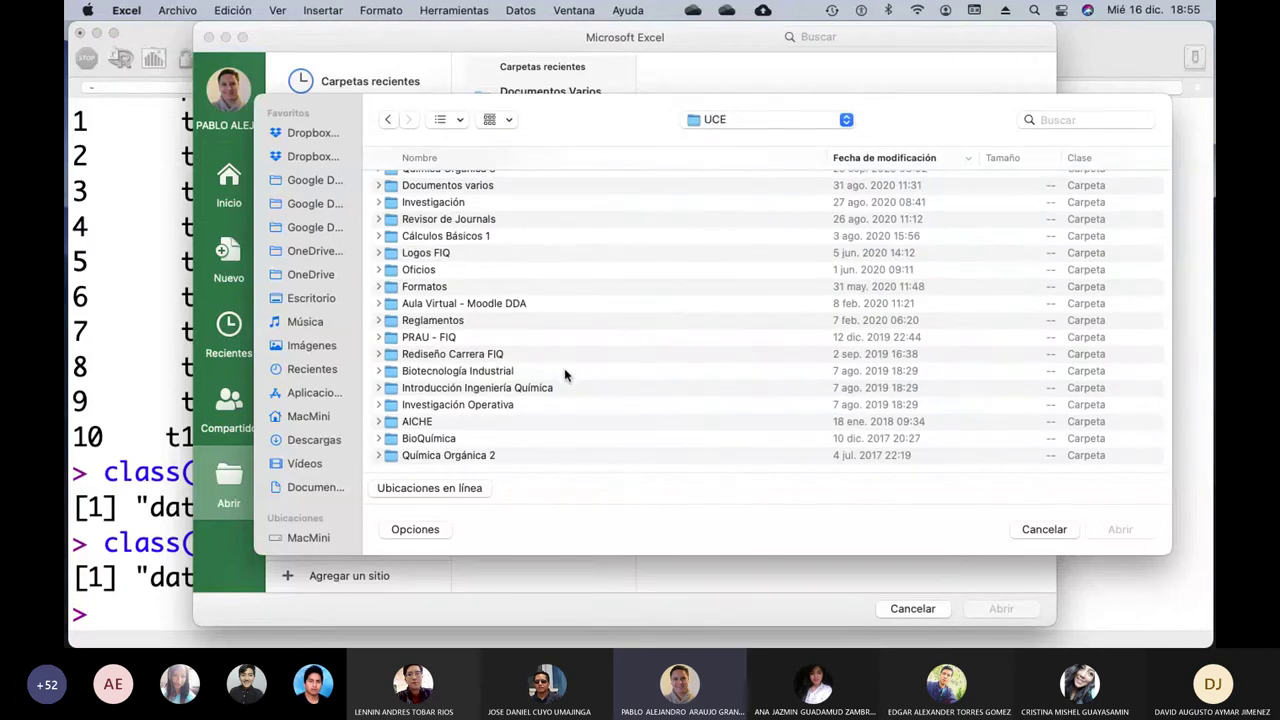
scroll(565, 374, "up", 8)
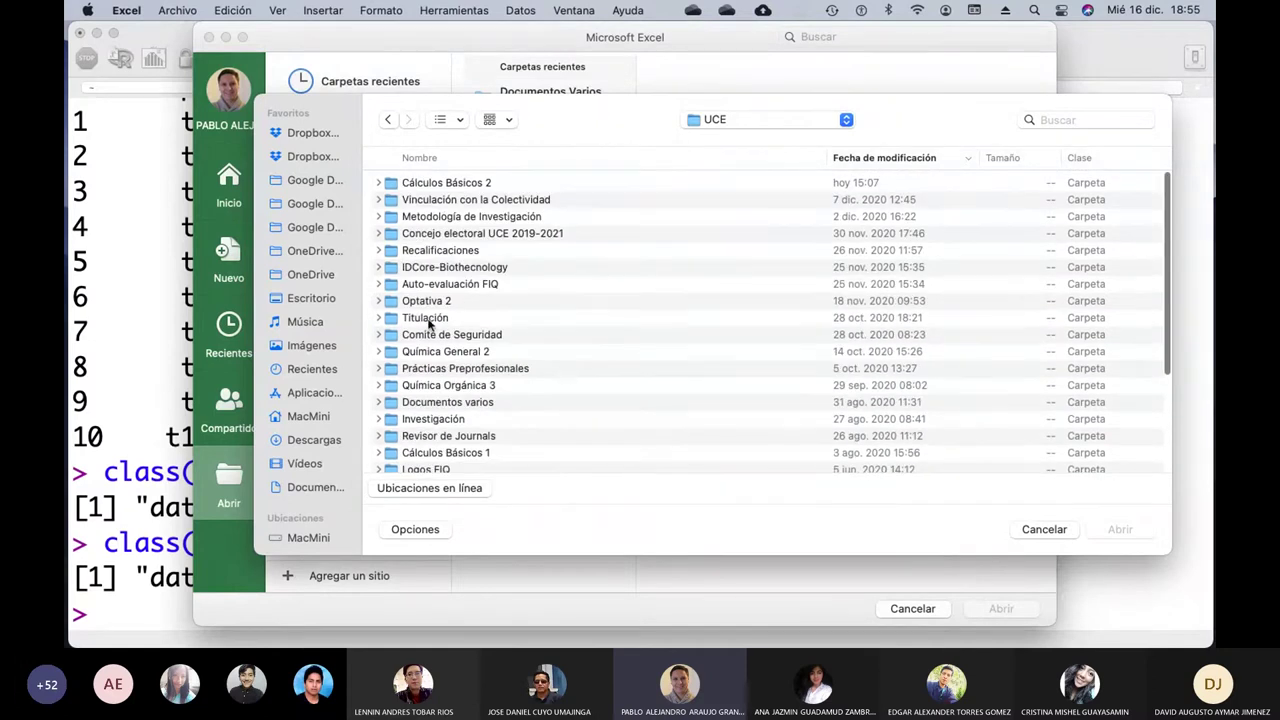
double_click(446, 320)
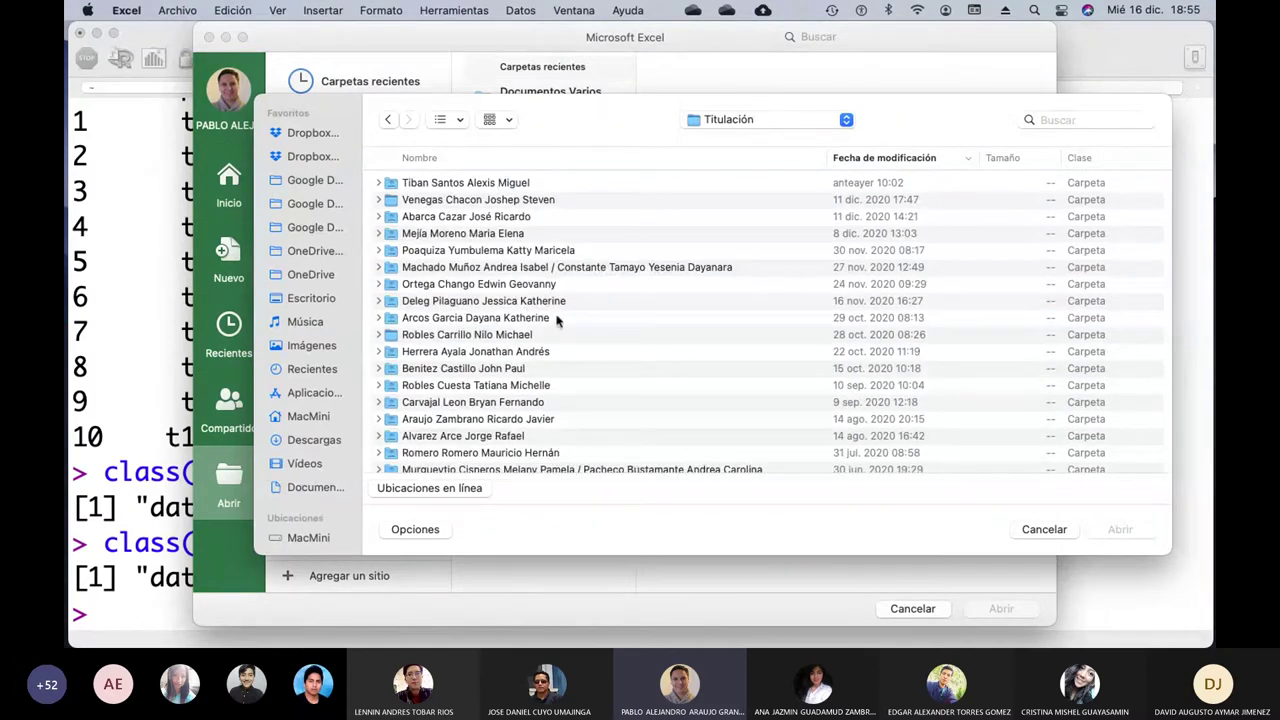
Open the student's folder modified 8 December 2020 and expand its thesis folder down to the contents of 2. DATOS EXP. TESIS.
scroll(557, 320, "down", 15)
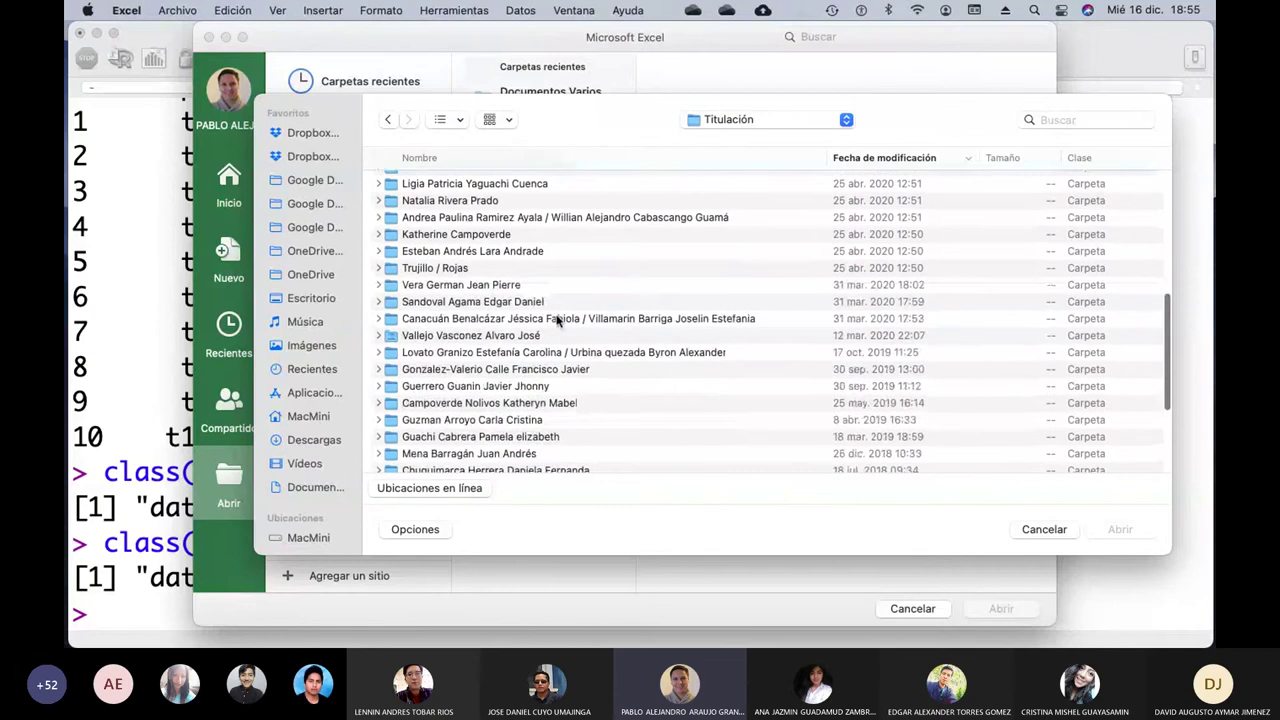
scroll(557, 320, "up", 5)
scroll(557, 320, "up", 4)
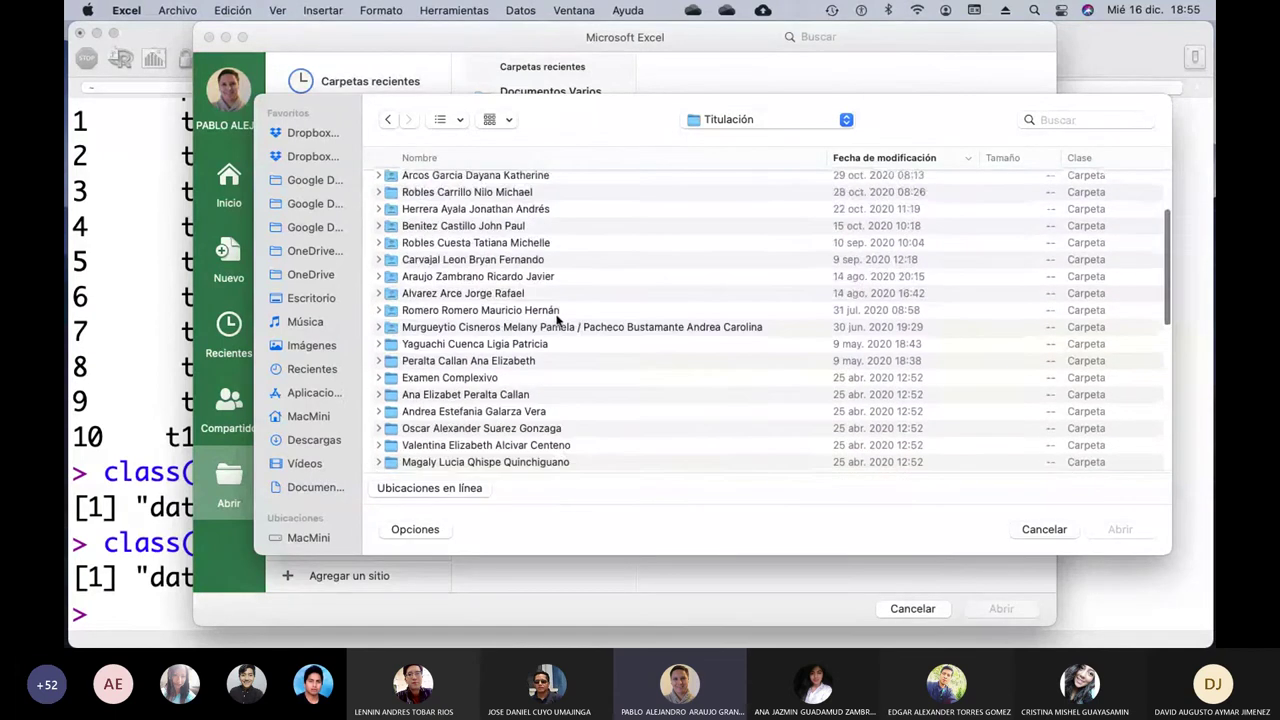
scroll(557, 320, "up", 5)
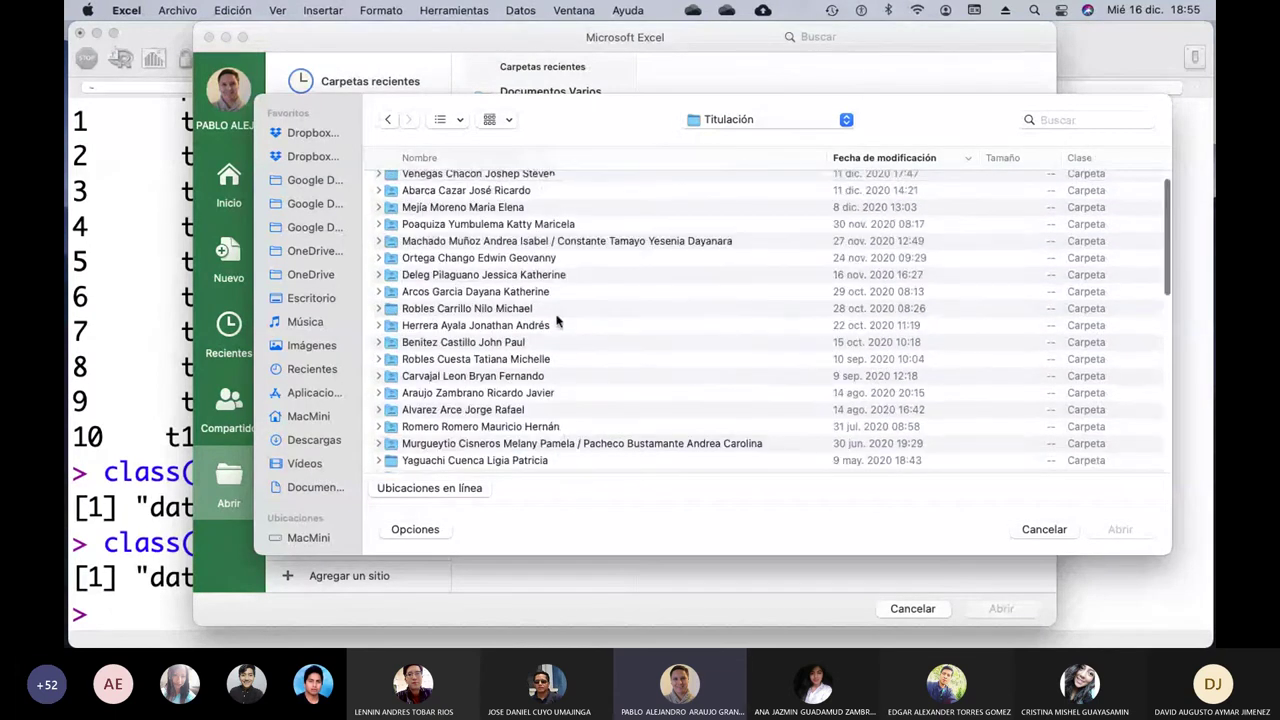
scroll(557, 320, "up", 1)
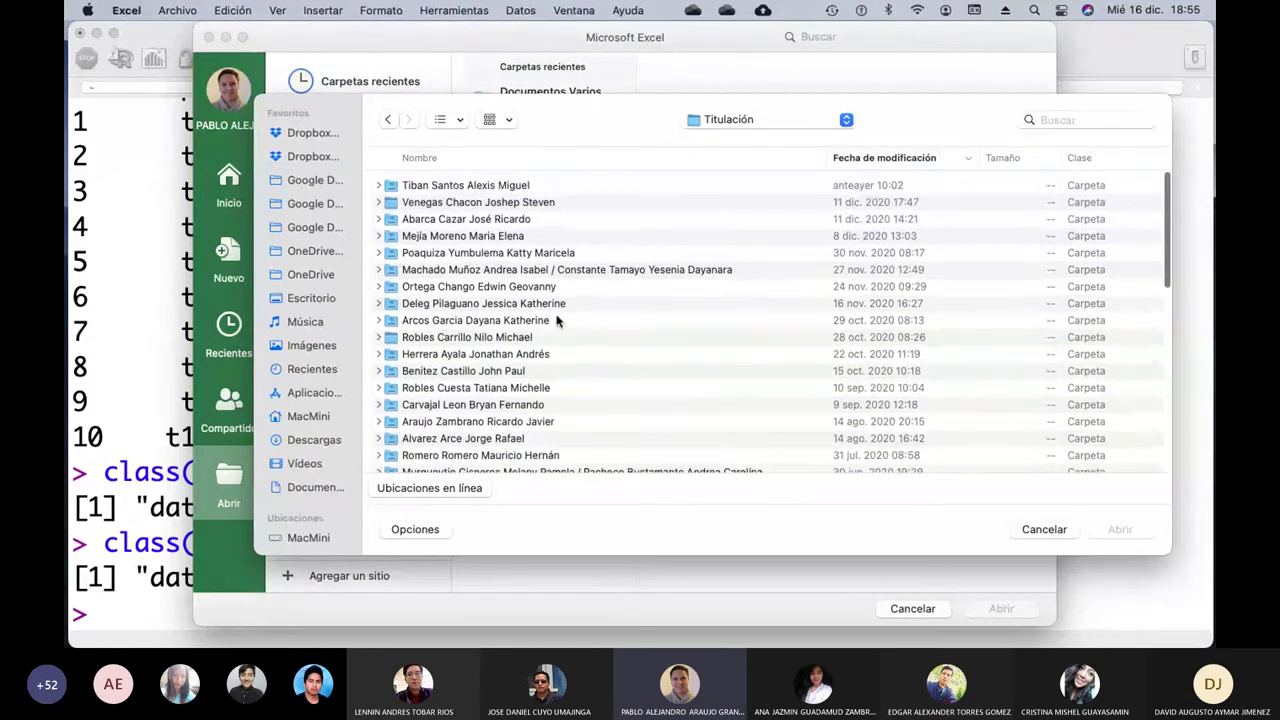
double_click(395, 236)
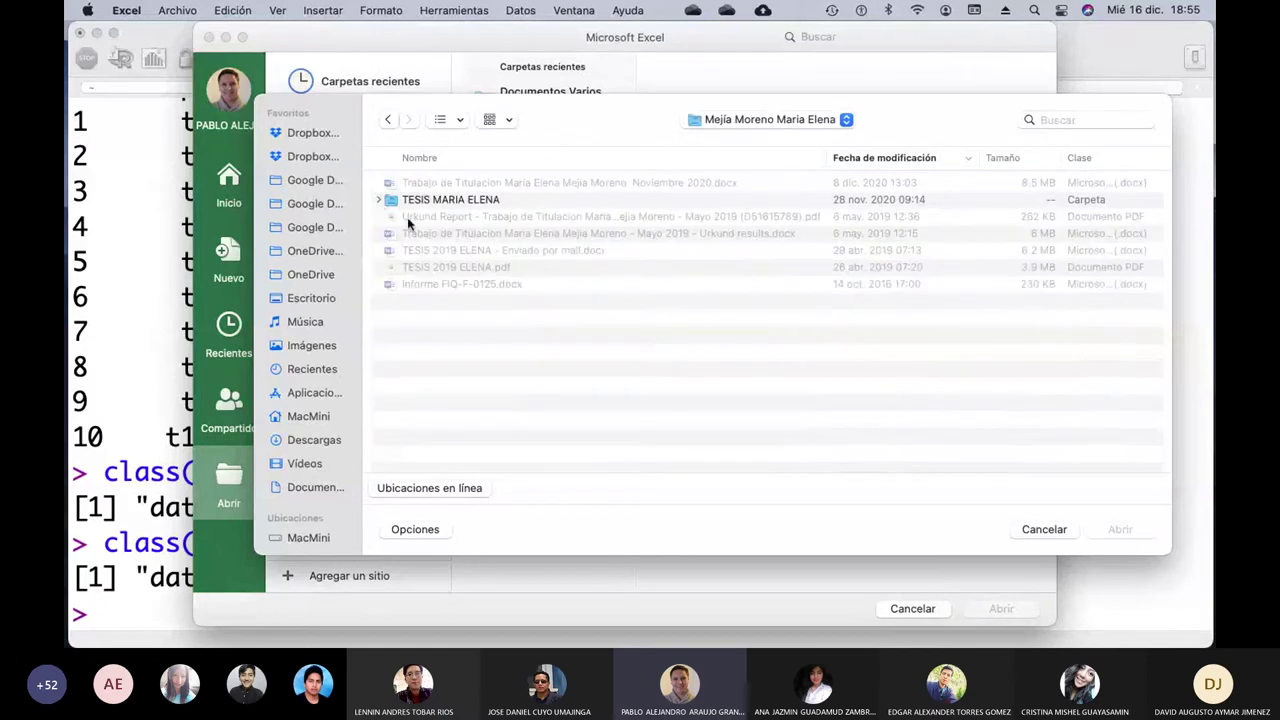
left_click(381, 200)
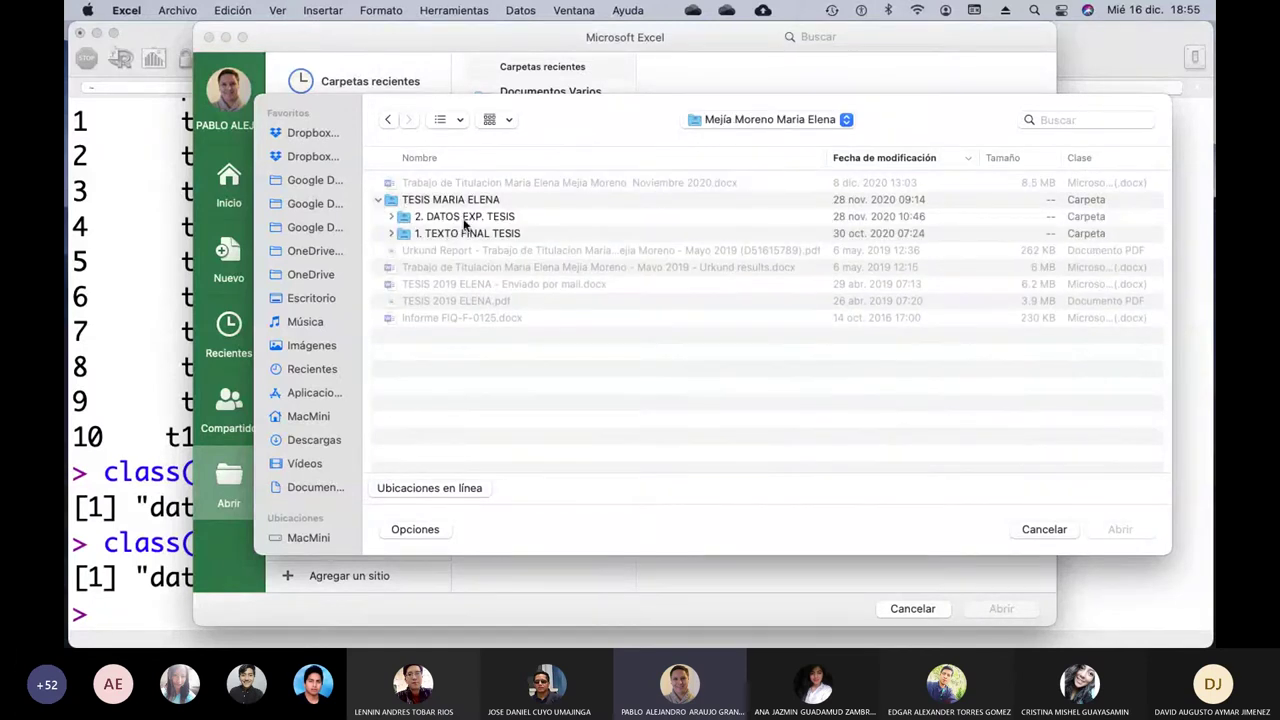
left_click(391, 216)
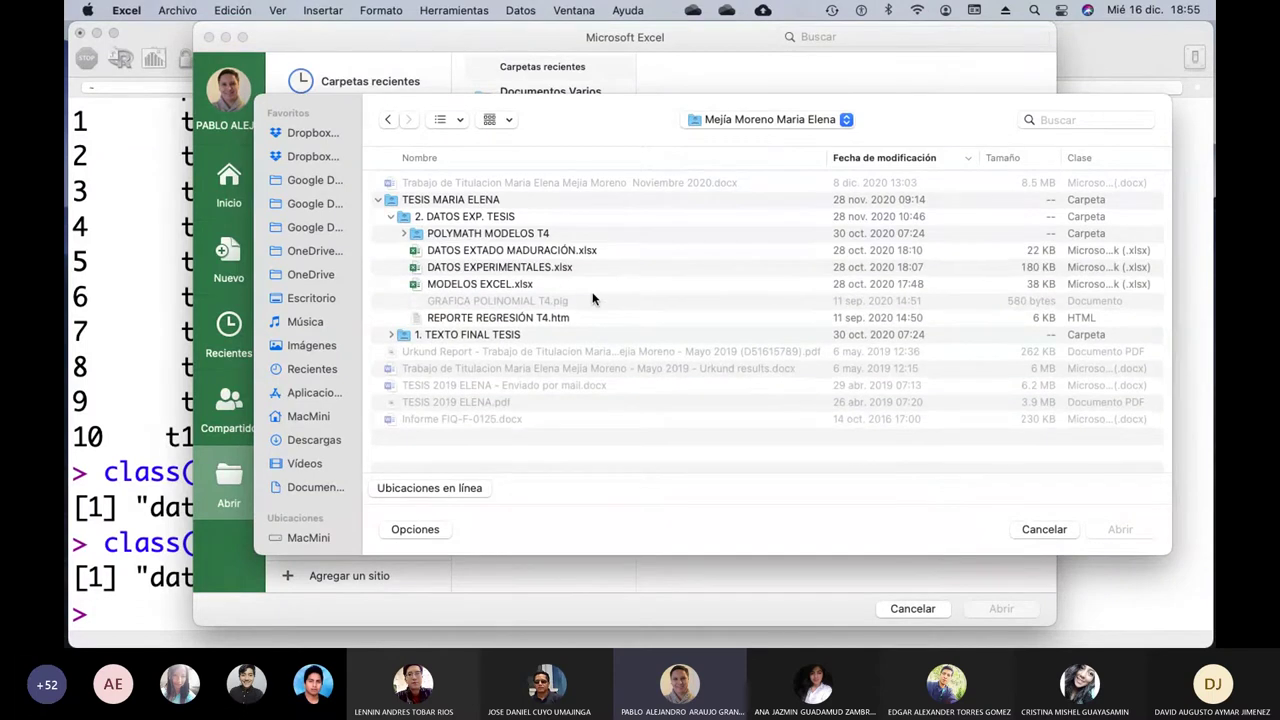
Open the workbook DATOS EXPERIMENTALES.xlsx and enlarge its window to cover most of the screen.
left_click(523, 267)
key("Return")
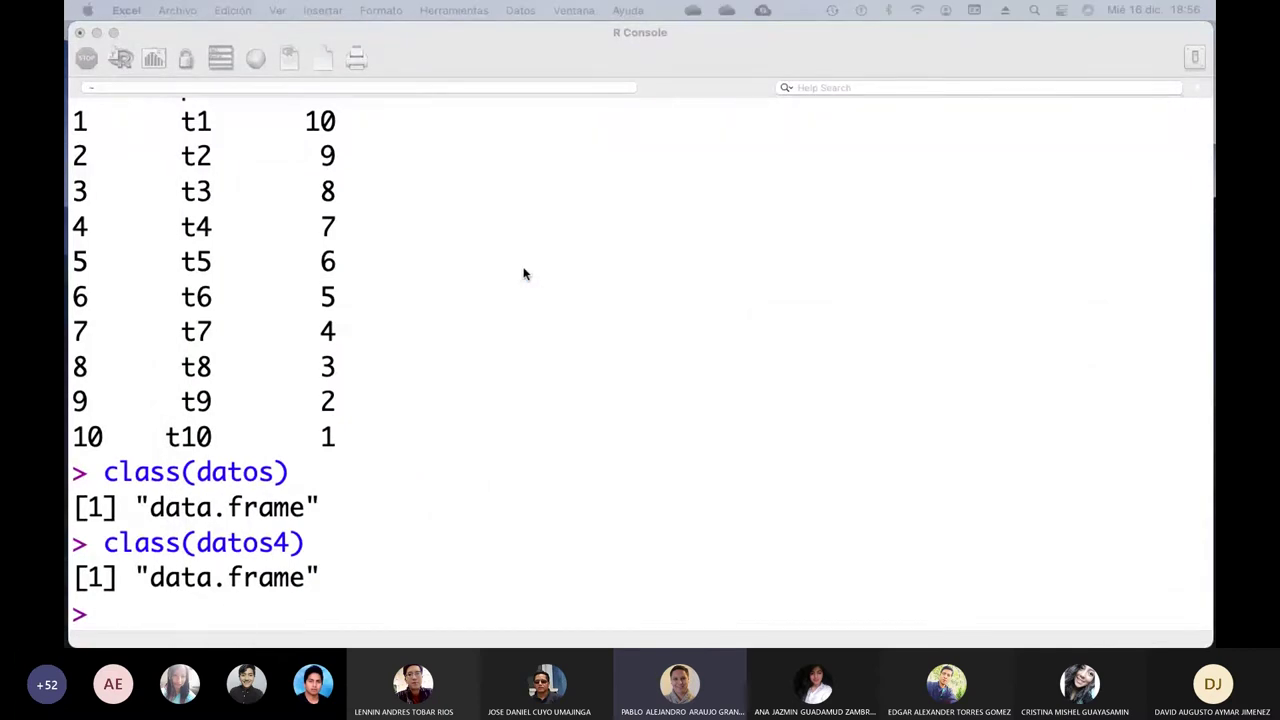
key("super+Tab")
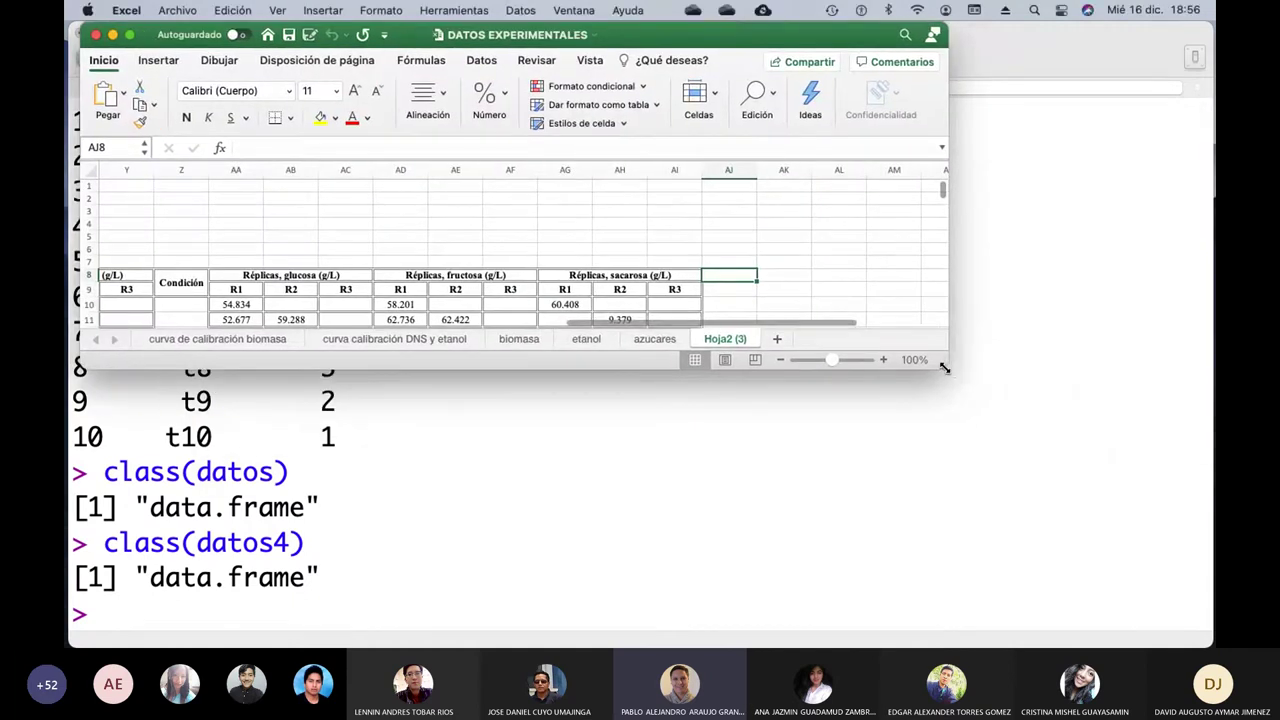
left_click_drag(946, 368, 1200, 648)
Look through the sugar replicate tables on Hoja2 (3) and the tables on the curva de calibración biomasa sheet.
scroll(535, 410, "left", 15)
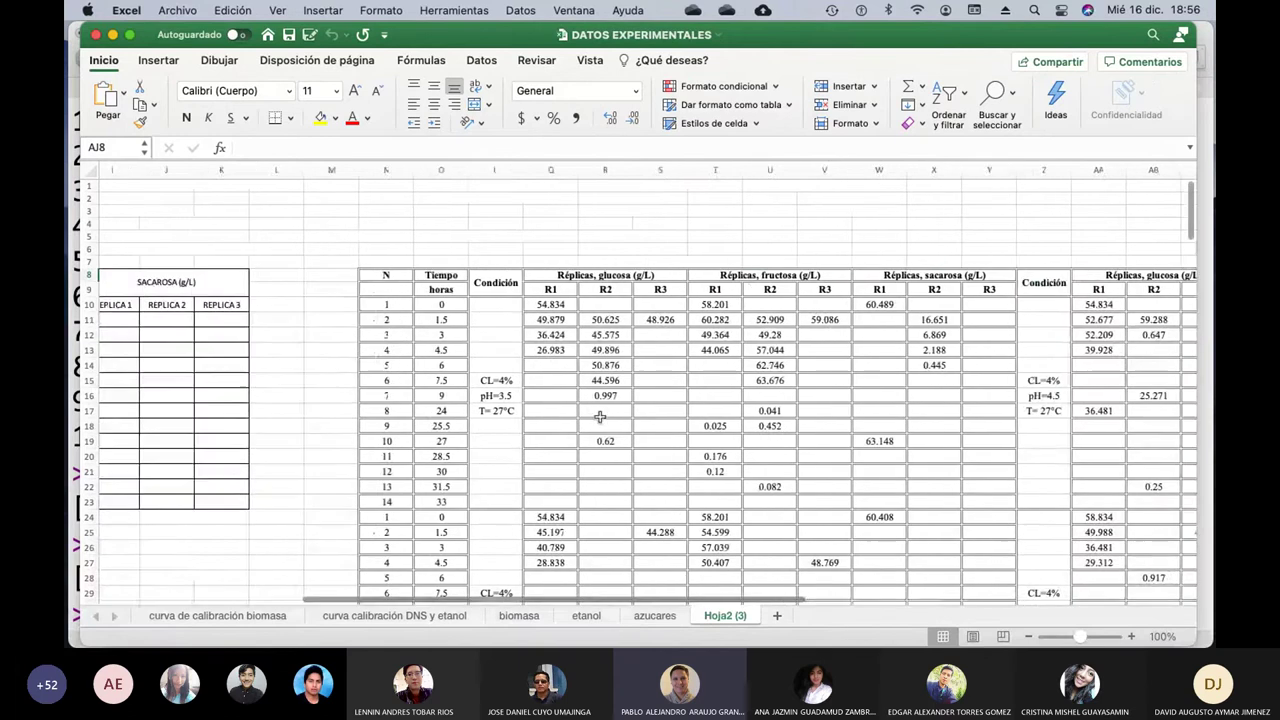
scroll(530, 400, "down", 15)
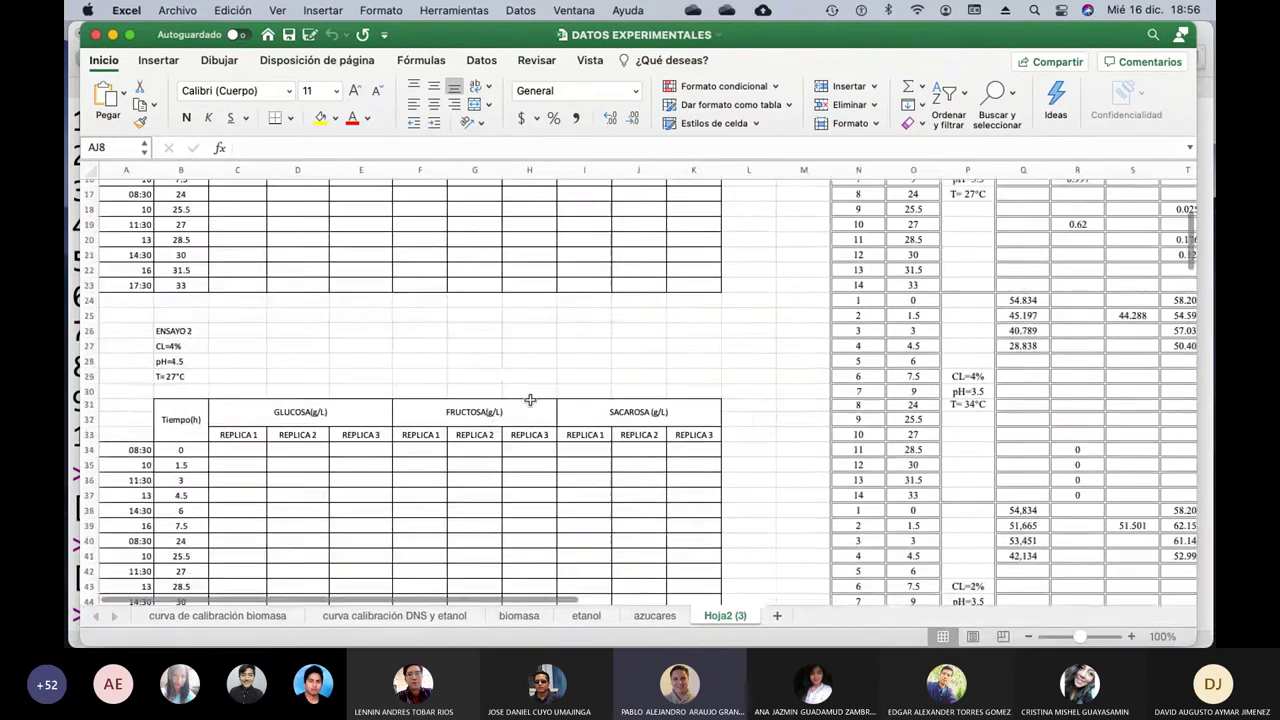
scroll(530, 400, "down", 4)
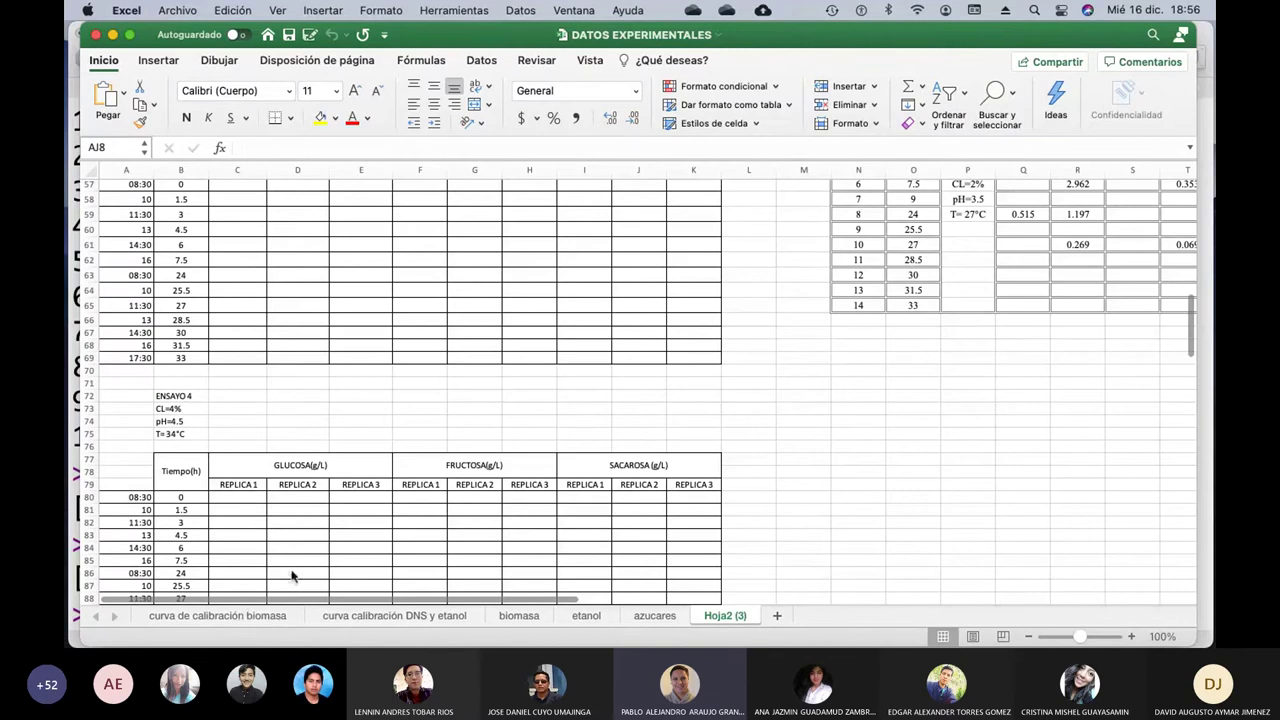
left_click(265, 617)
scroll(443, 505, "up", 5)
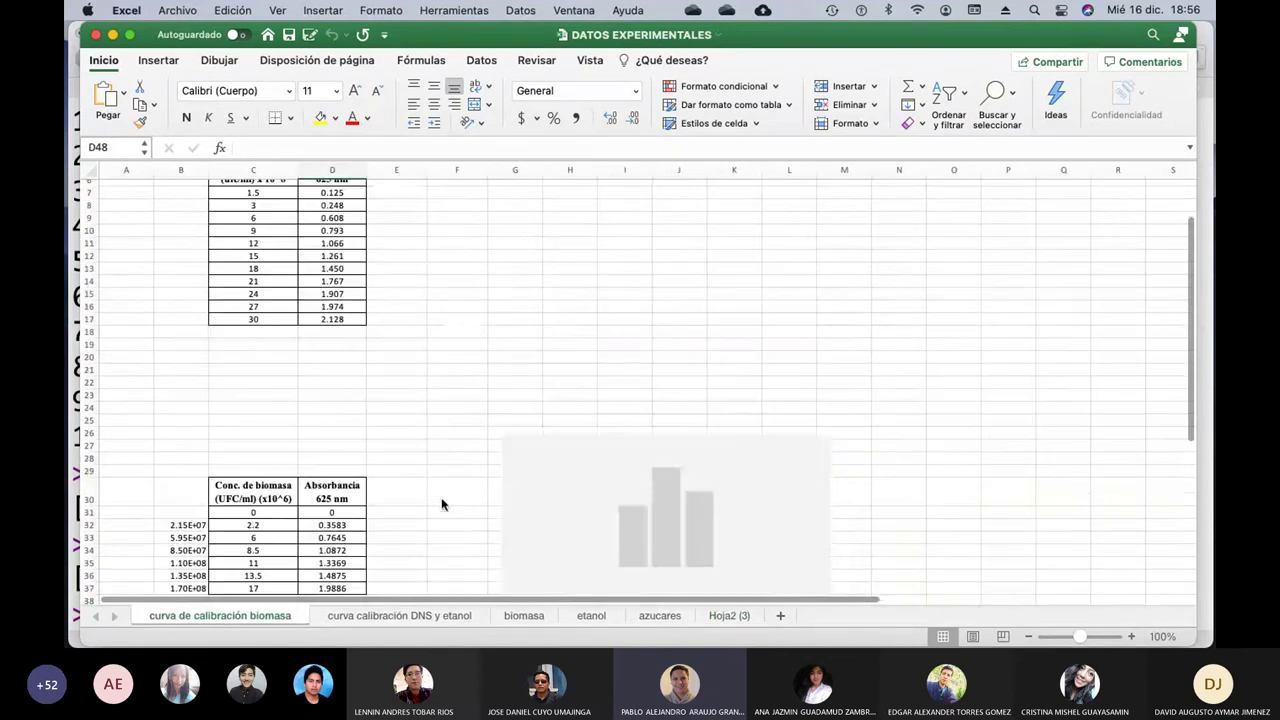
scroll(443, 505, "down", 15)
scroll(443, 505, "up", 10)
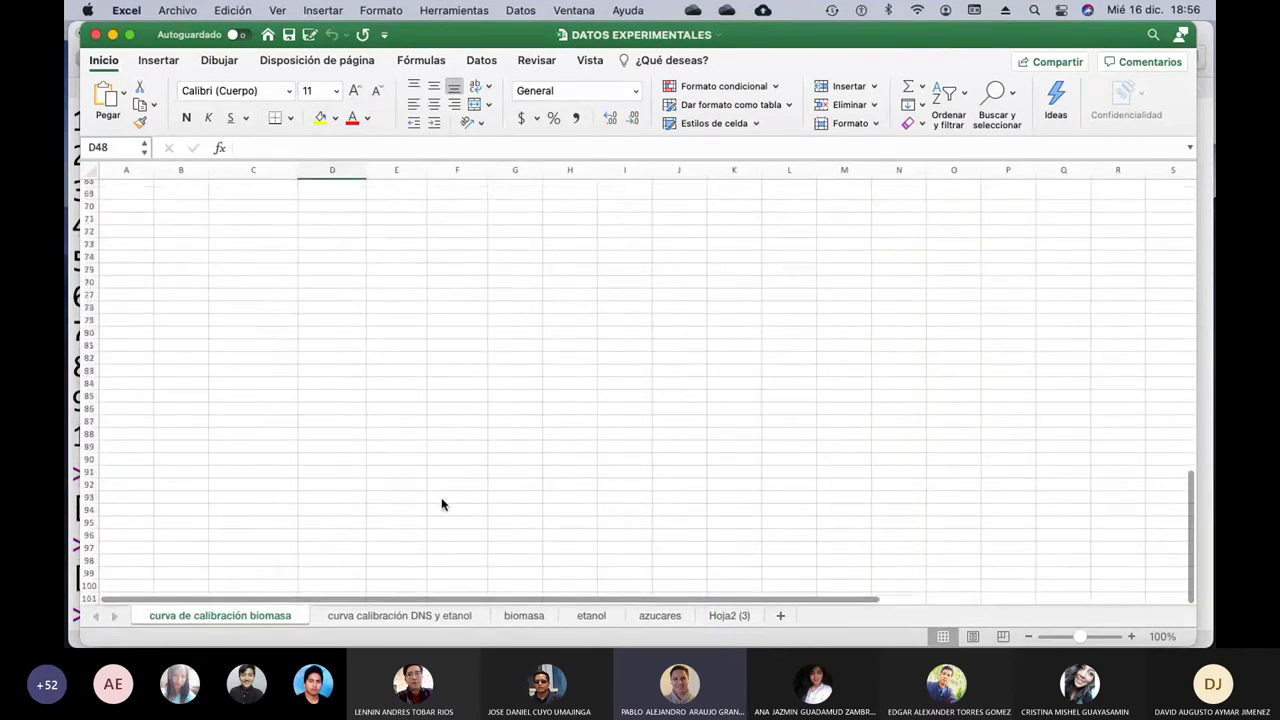
Show the biomasa sheet at 118% zoom and examine the absorbance replicates of its treatments.
left_click(525, 616)
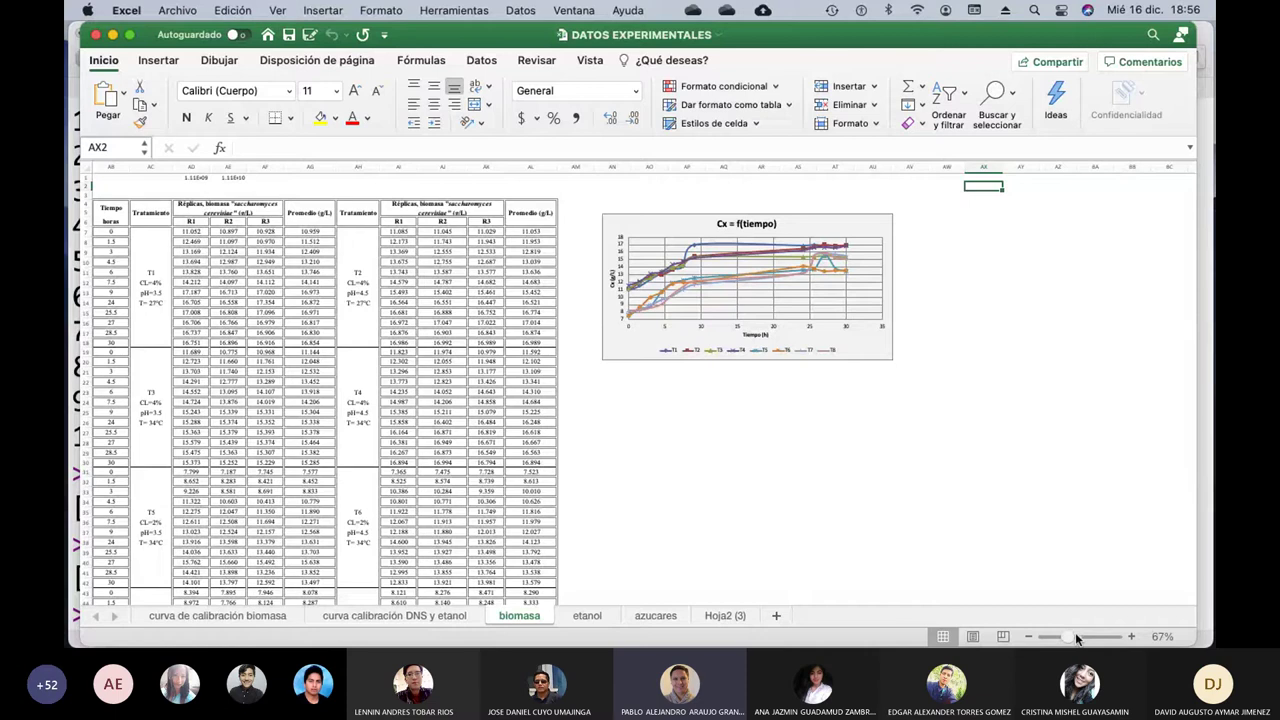
mouse_move(1075, 632)
left_mouse_down()
mouse_move(1100, 632)
mouse_move(1089, 632)
left_mouse_up()
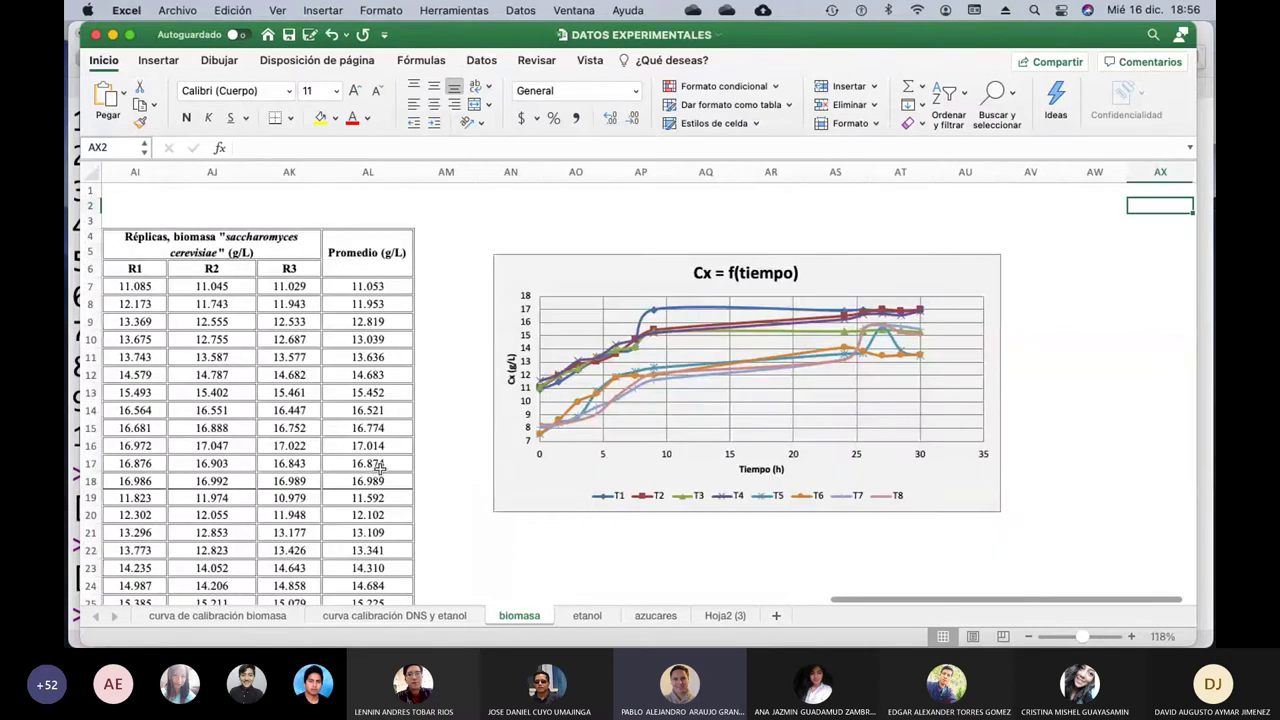
scroll(380, 467, "left", 20)
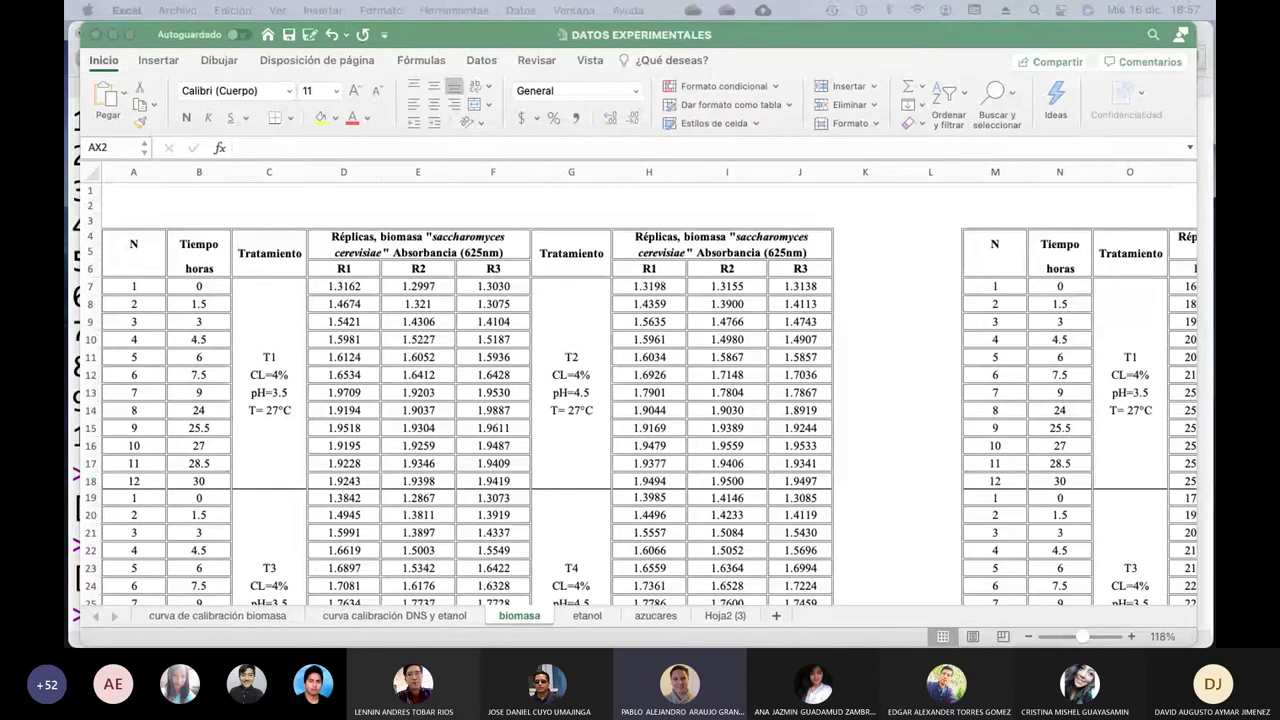
scroll(393, 341, "down", 7)
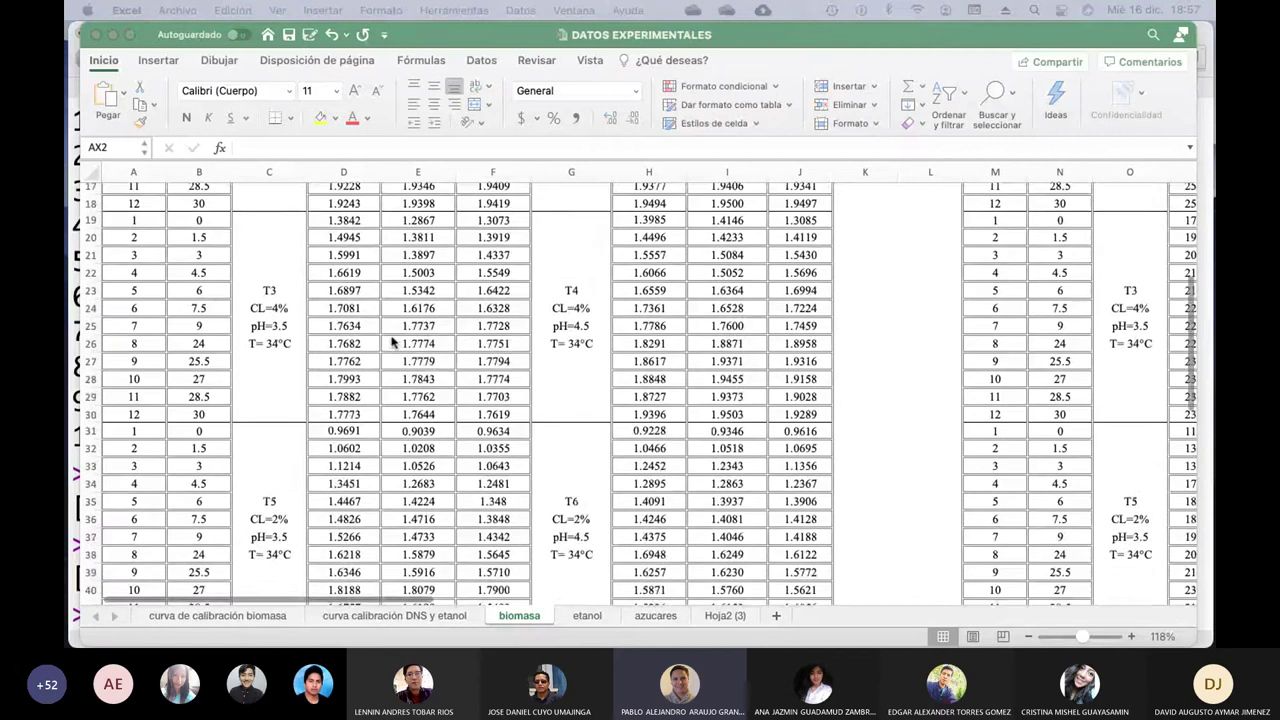
scroll(393, 341, "down", 7)
scroll(393, 341, "up", 14)
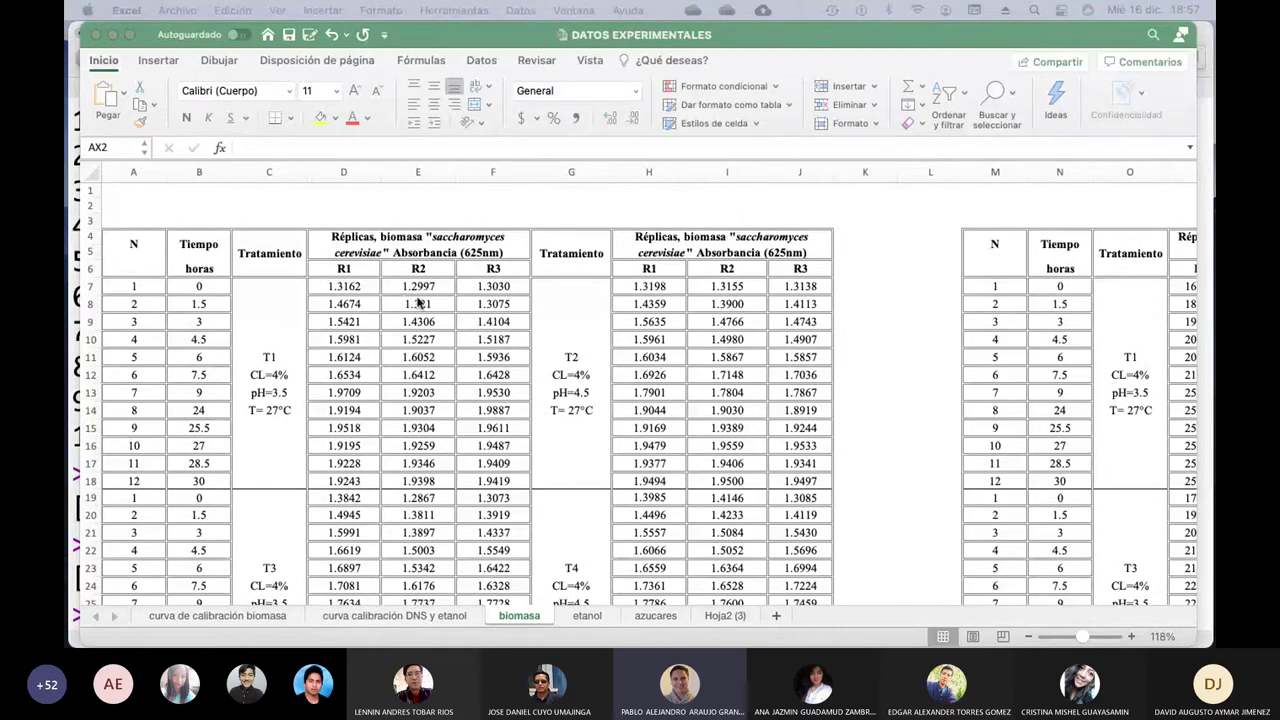
Examine the biomasa sheet's Saccharomyces cerevisiae replicates and averages in ufc/ml and in g/L.
scroll(837, 366, "right", 5)
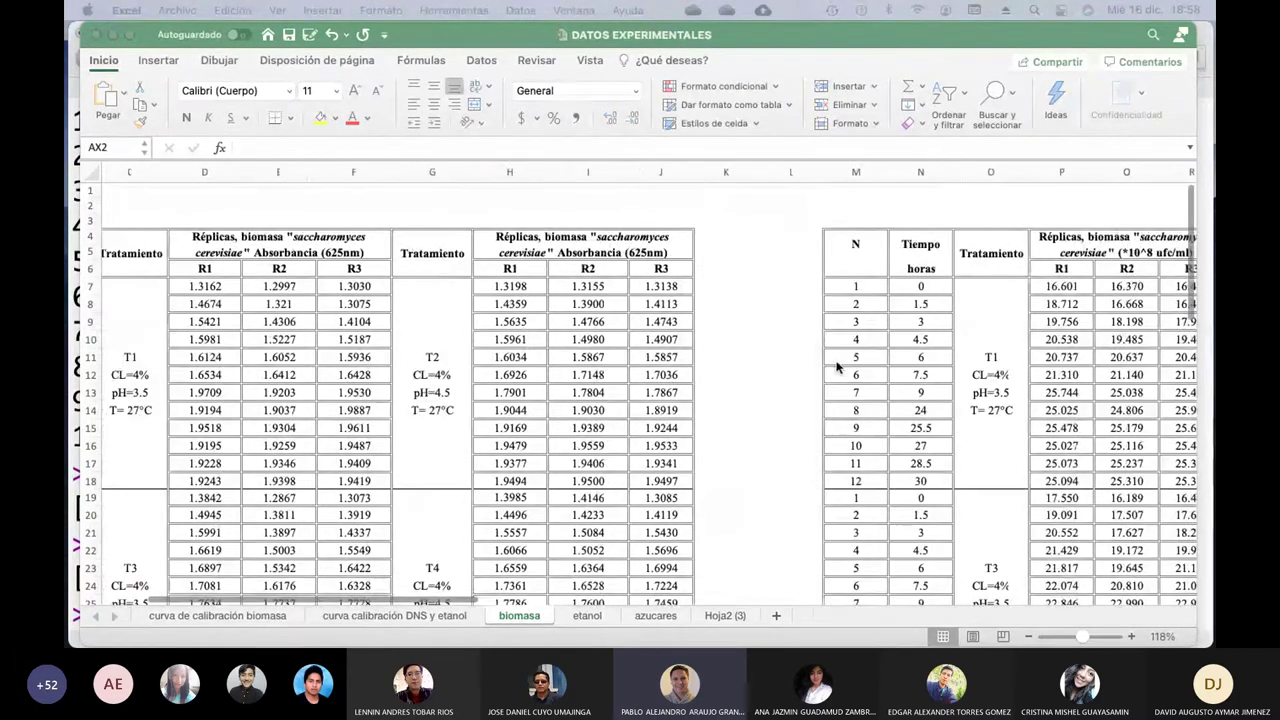
scroll(837, 366, "right", 10)
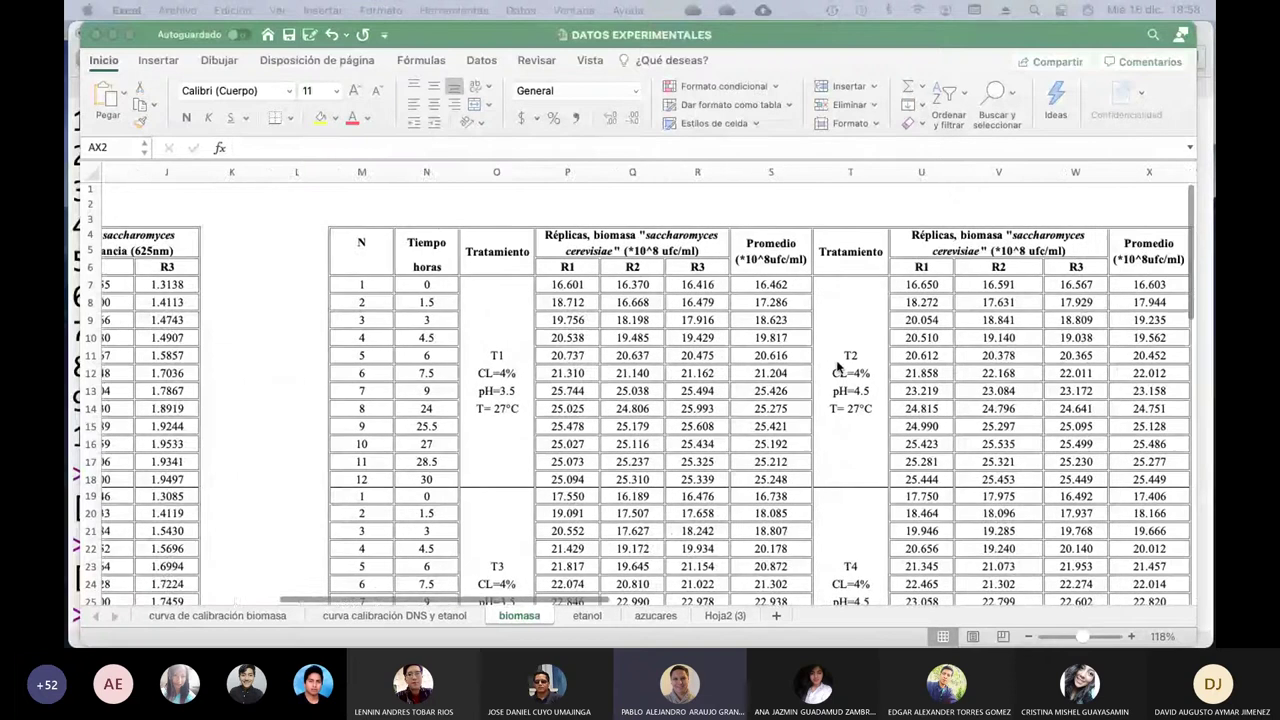
scroll(837, 366, "right", 6)
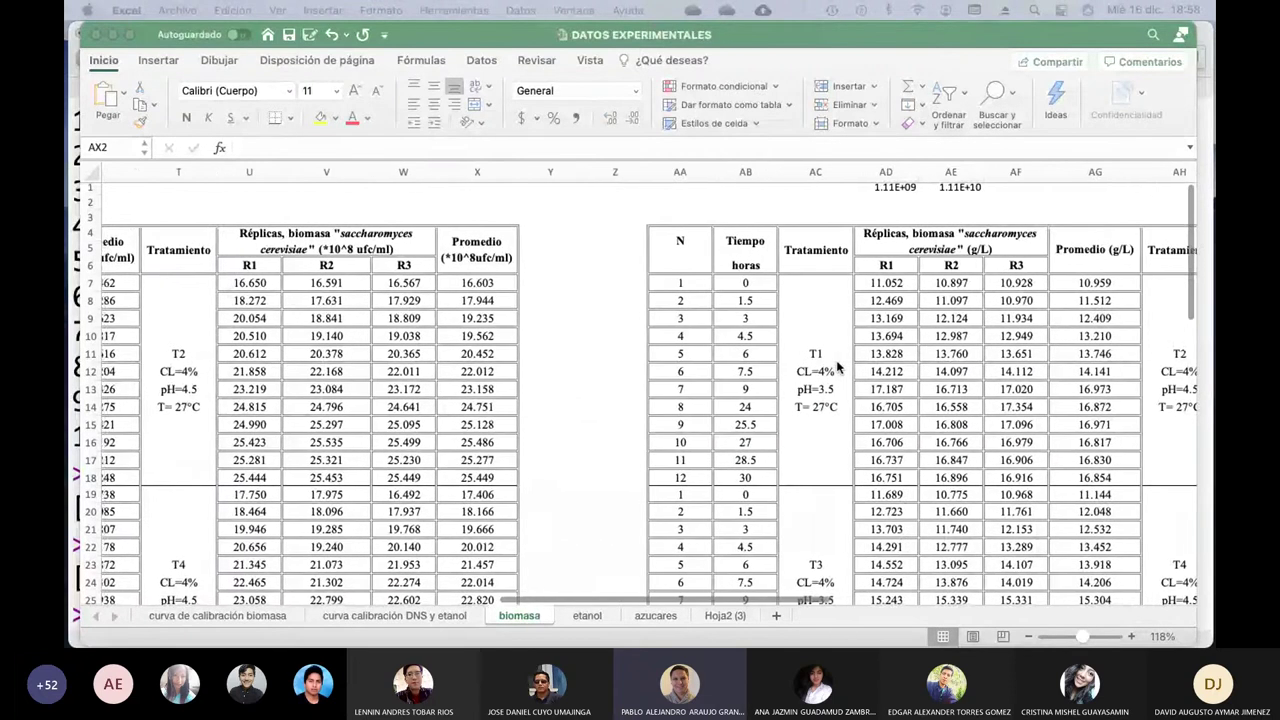
scroll(838, 369, "down", 2)
scroll(835, 368, "up", 2)
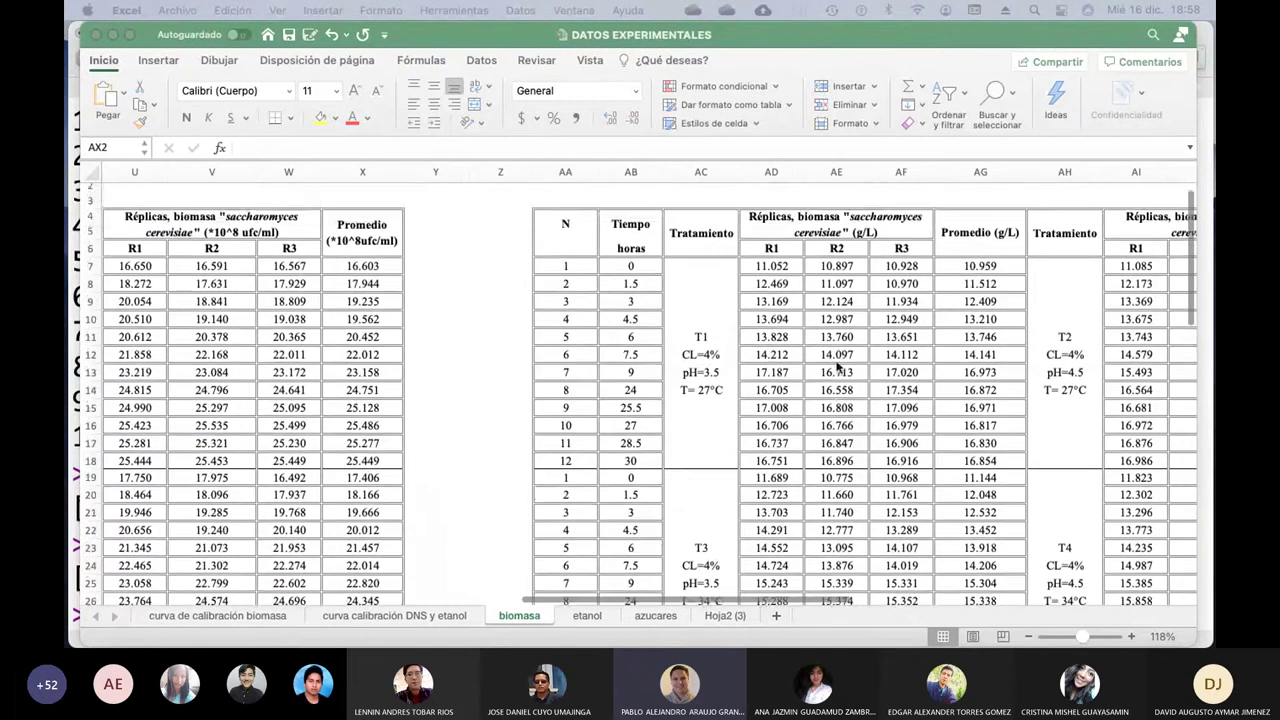
scroll(828, 367, "down", 2)
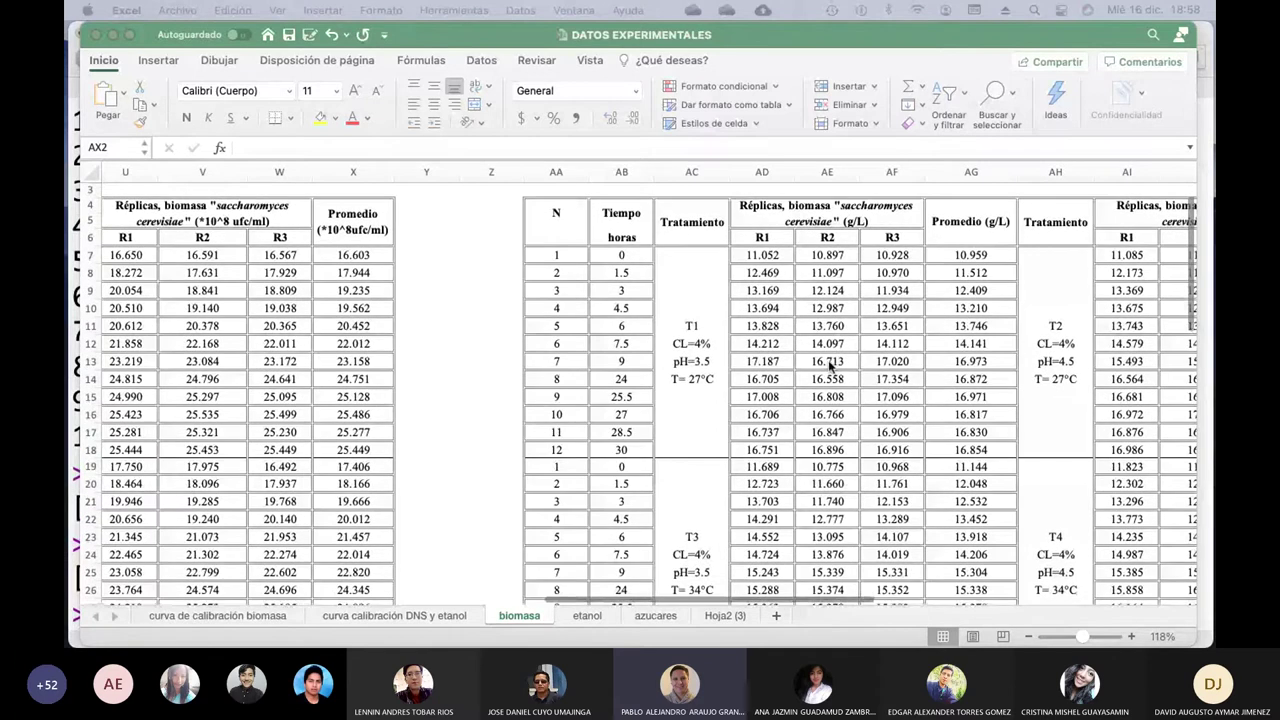
scroll(828, 367, "right", 2)
scroll(827, 360, "right", 1)
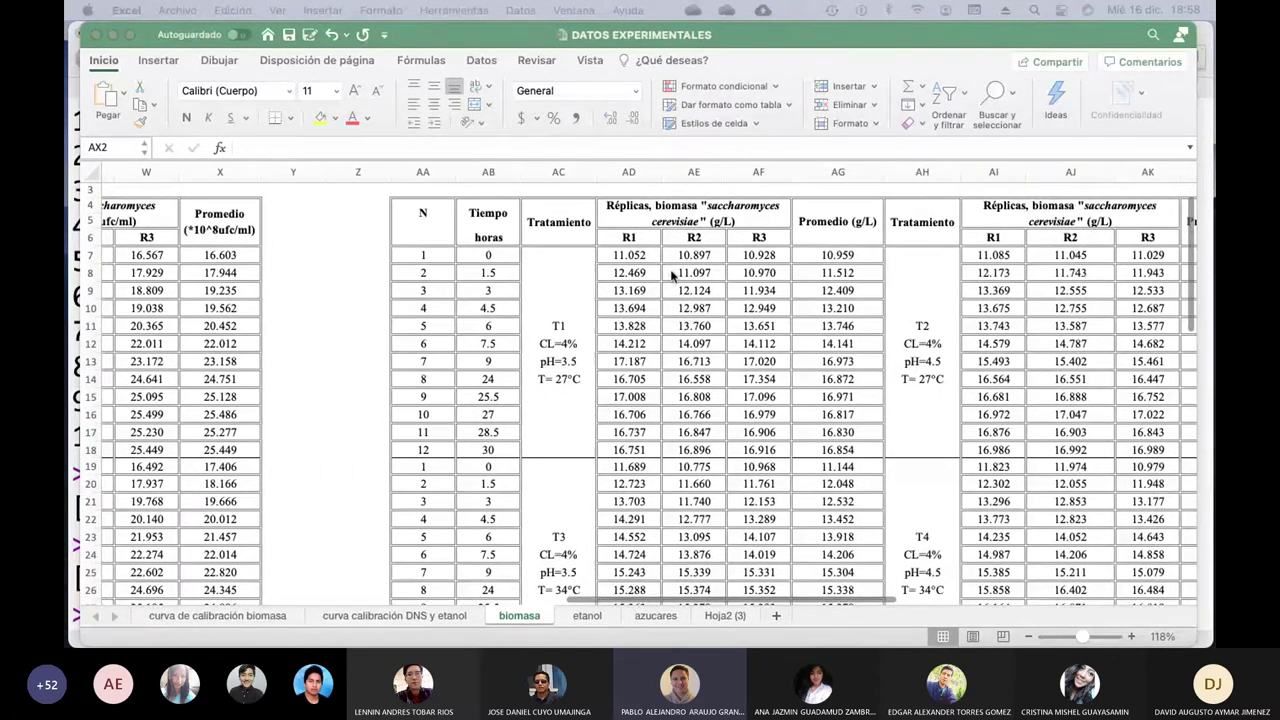
Examine the Saccharomyces cerevisiae biomass replicates and averages in g/L for treatments T1 to T8 on the biomasa sheet.
scroll(703, 318, "right", 3)
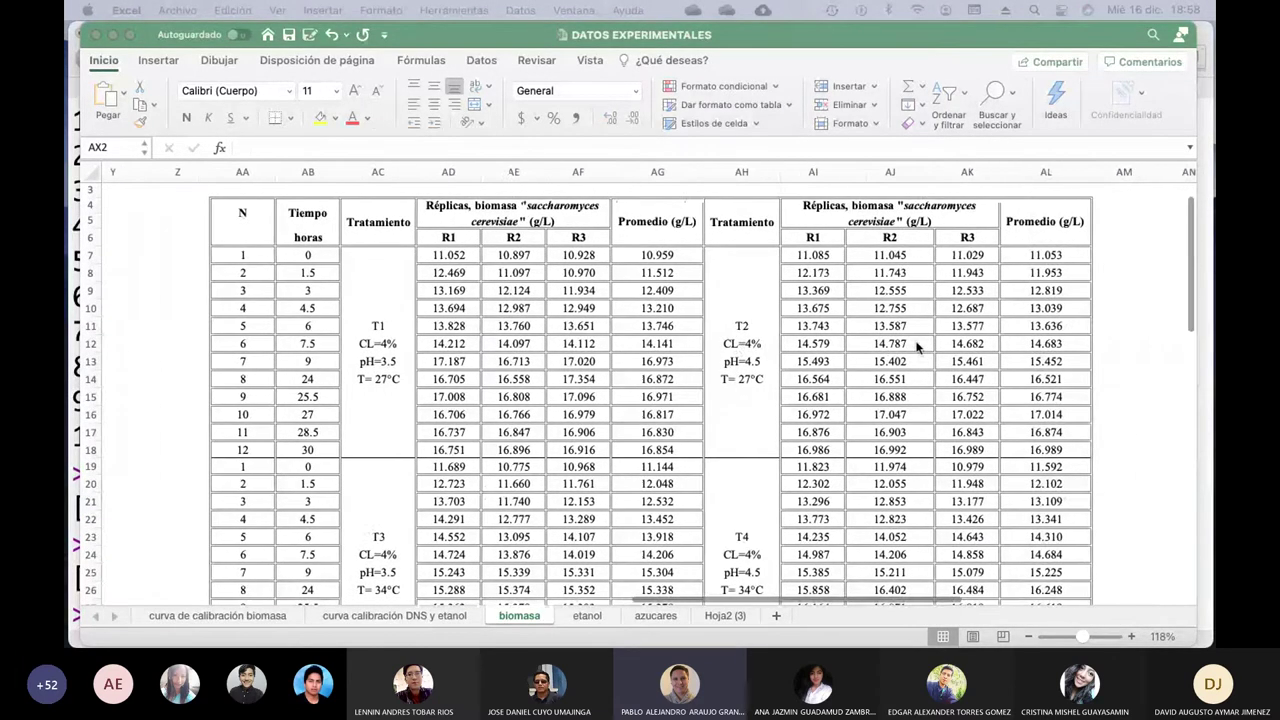
scroll(916, 345, "left", 3)
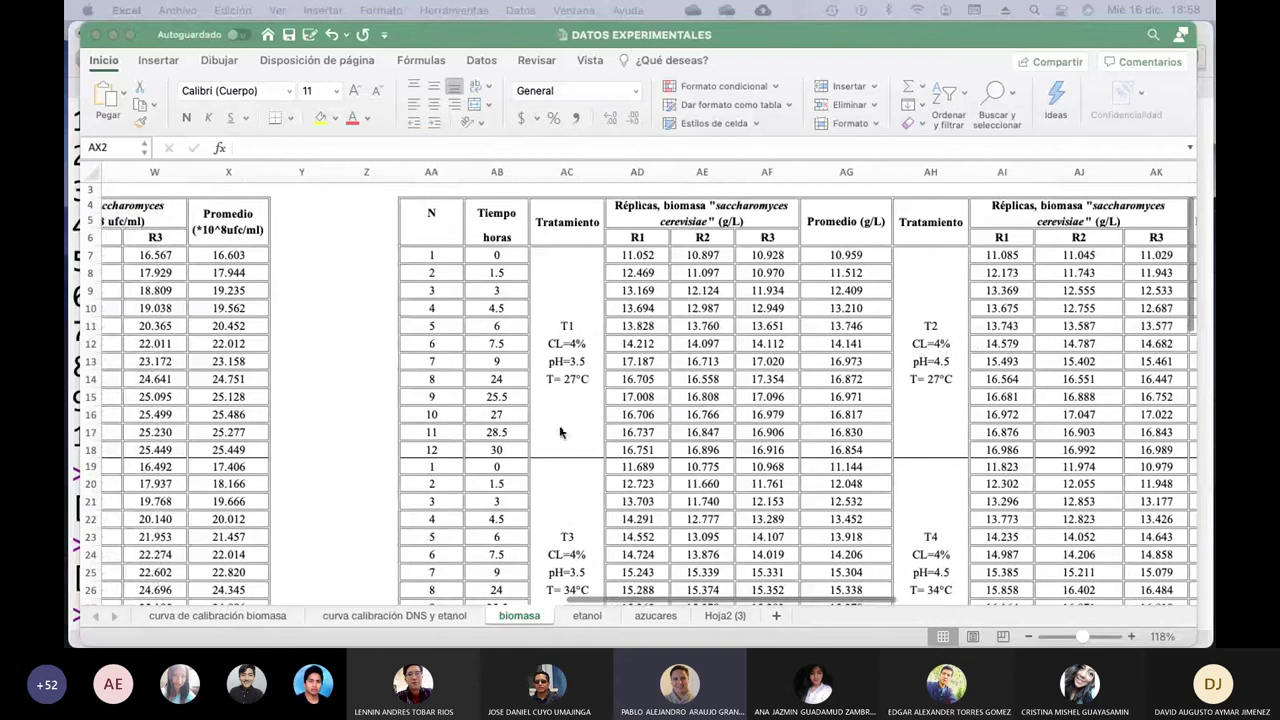
scroll(547, 420, "down", 3)
scroll(547, 420, "down", 3)
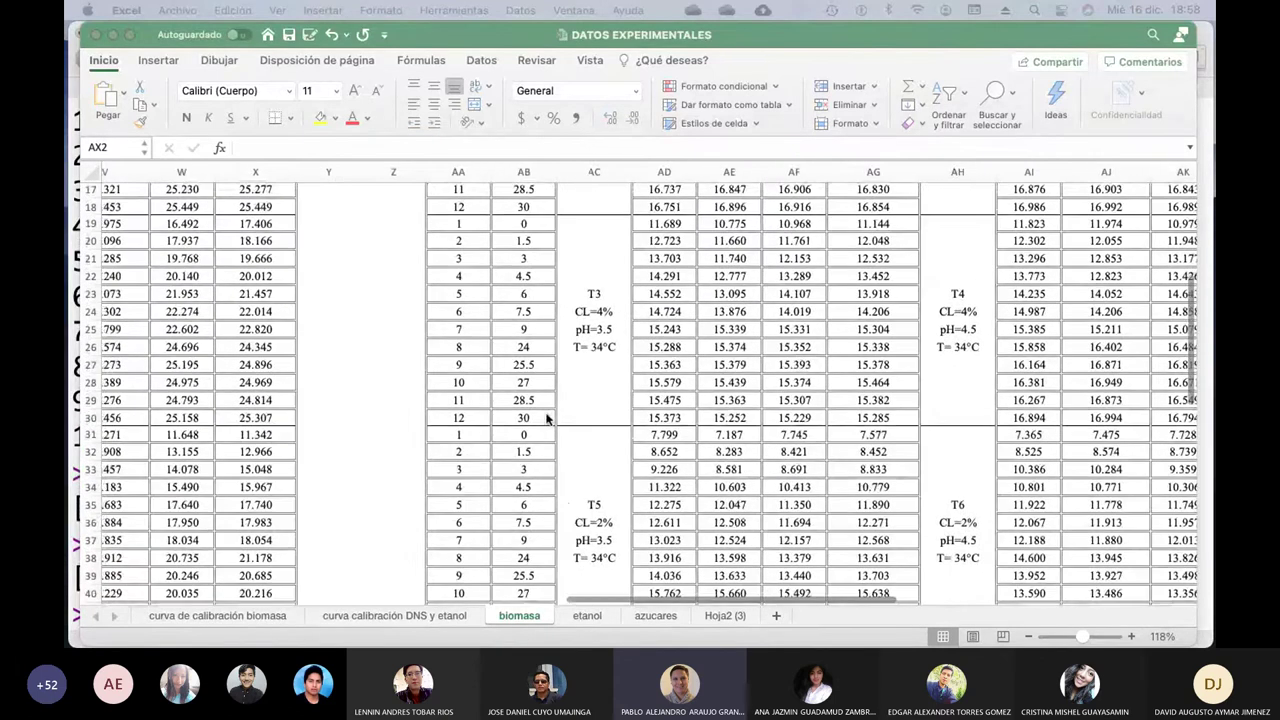
scroll(547, 420, "up", 5)
scroll(547, 420, "up", 1)
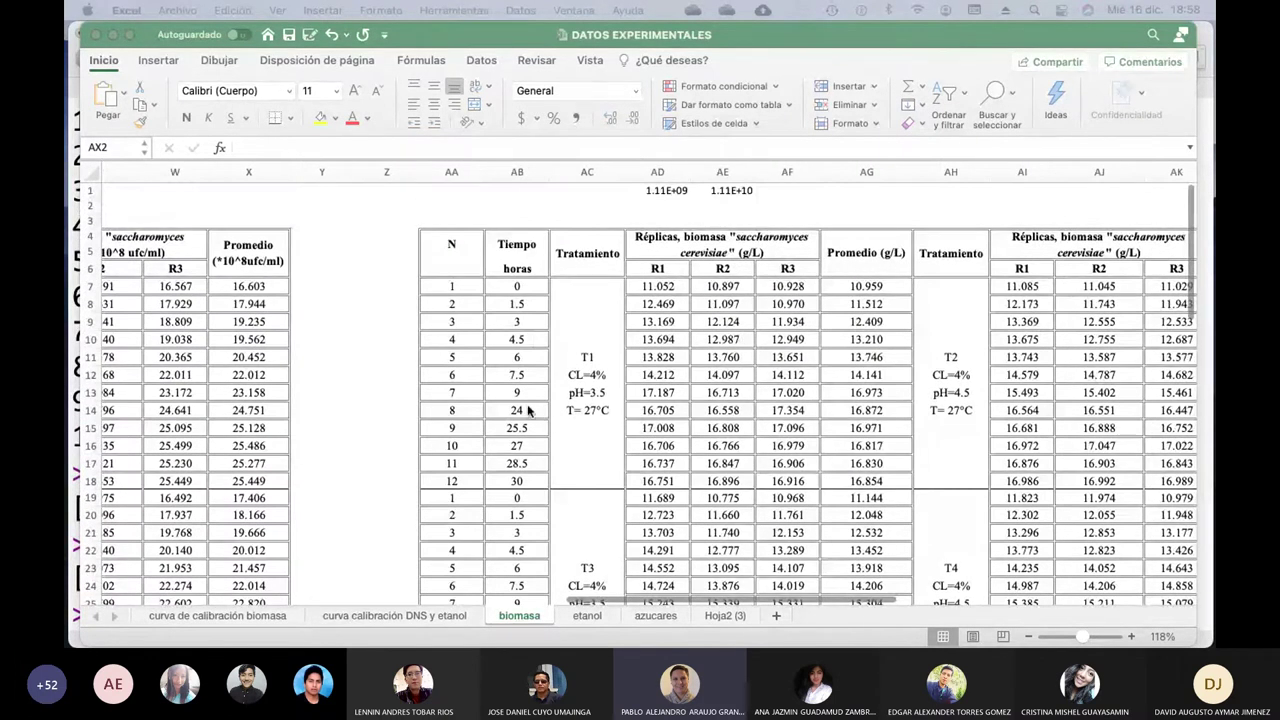
scroll(572, 453, "right", 3)
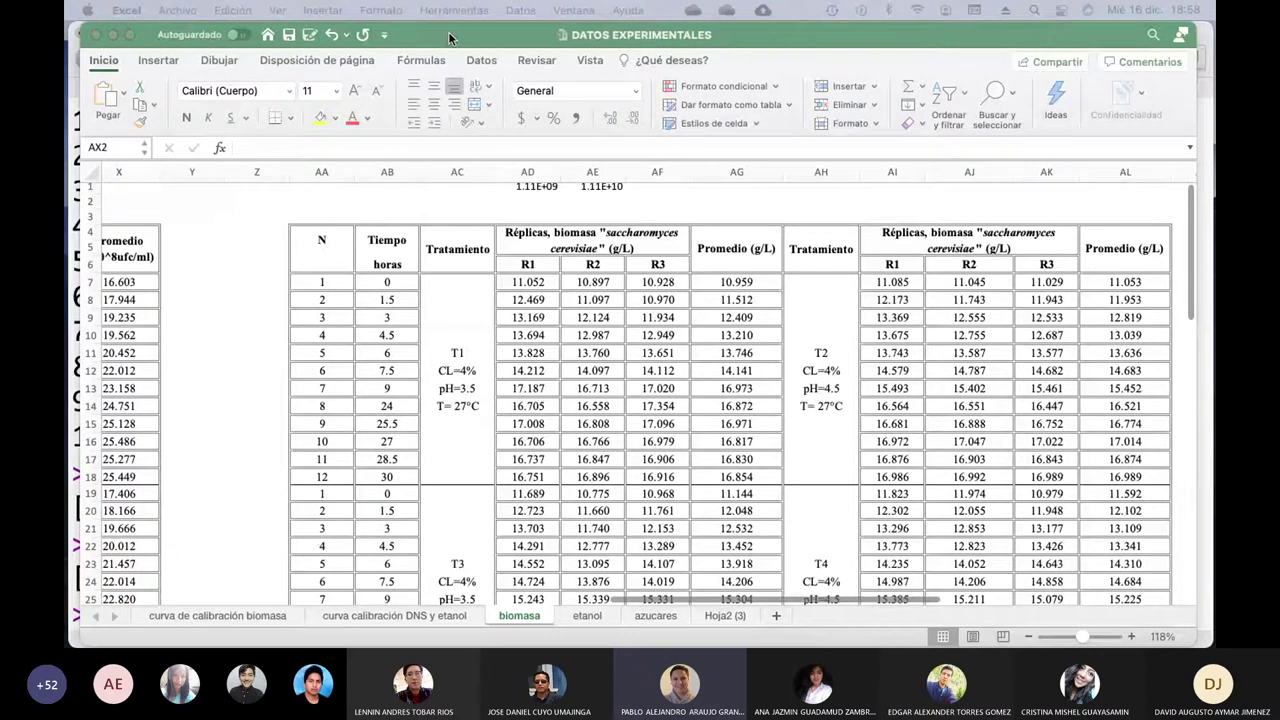
left_click_drag(449, 37, 433, 39)
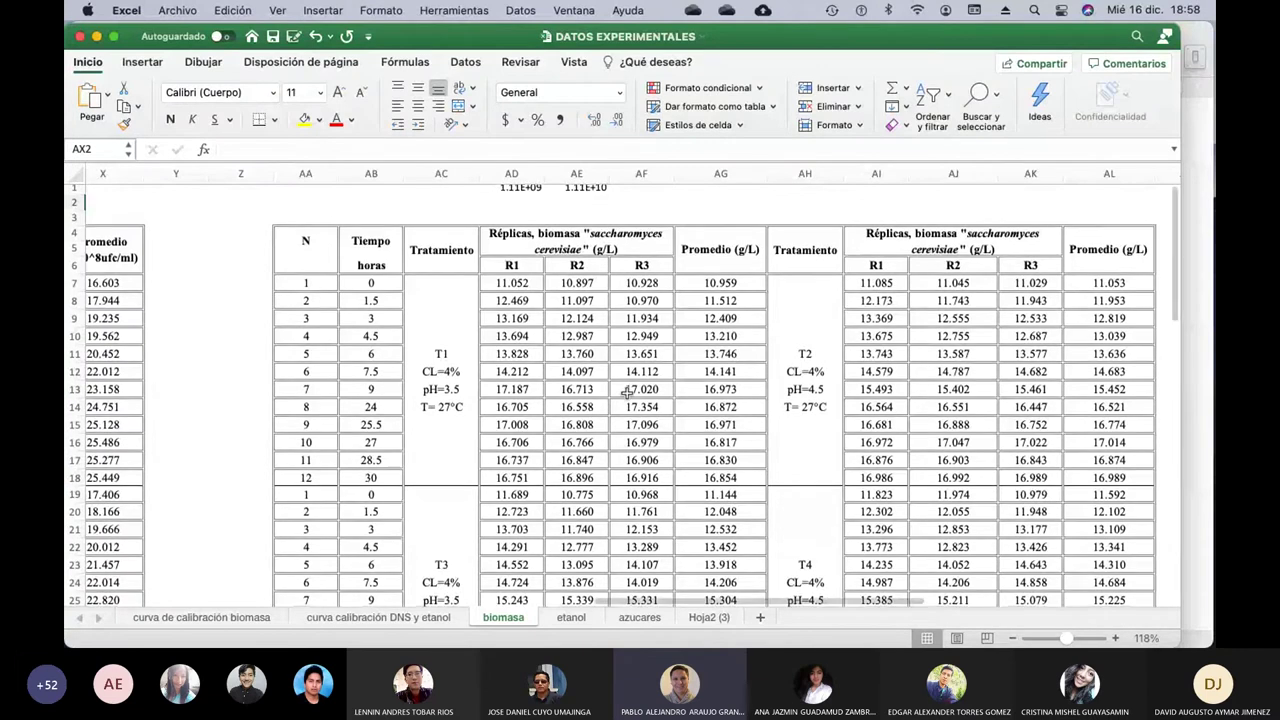
scroll(608, 397, "down", 6)
scroll(626, 395, "down", 7)
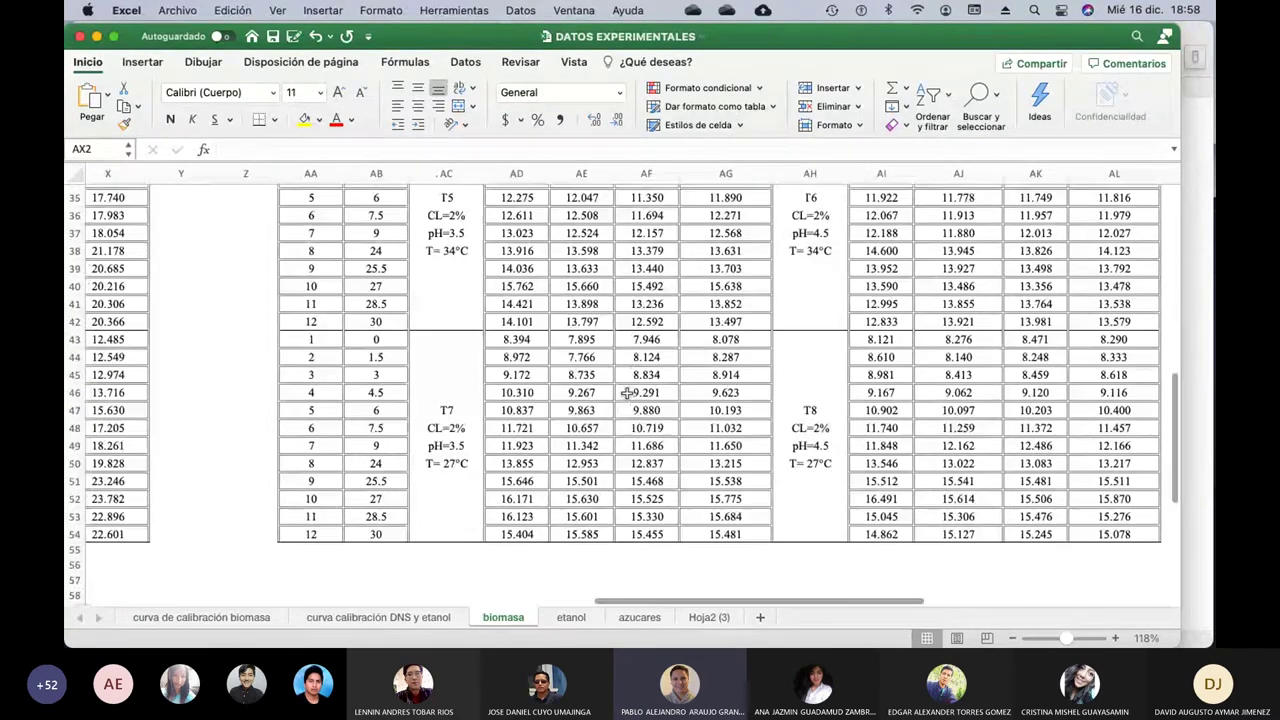
scroll(626, 395, "up", 13)
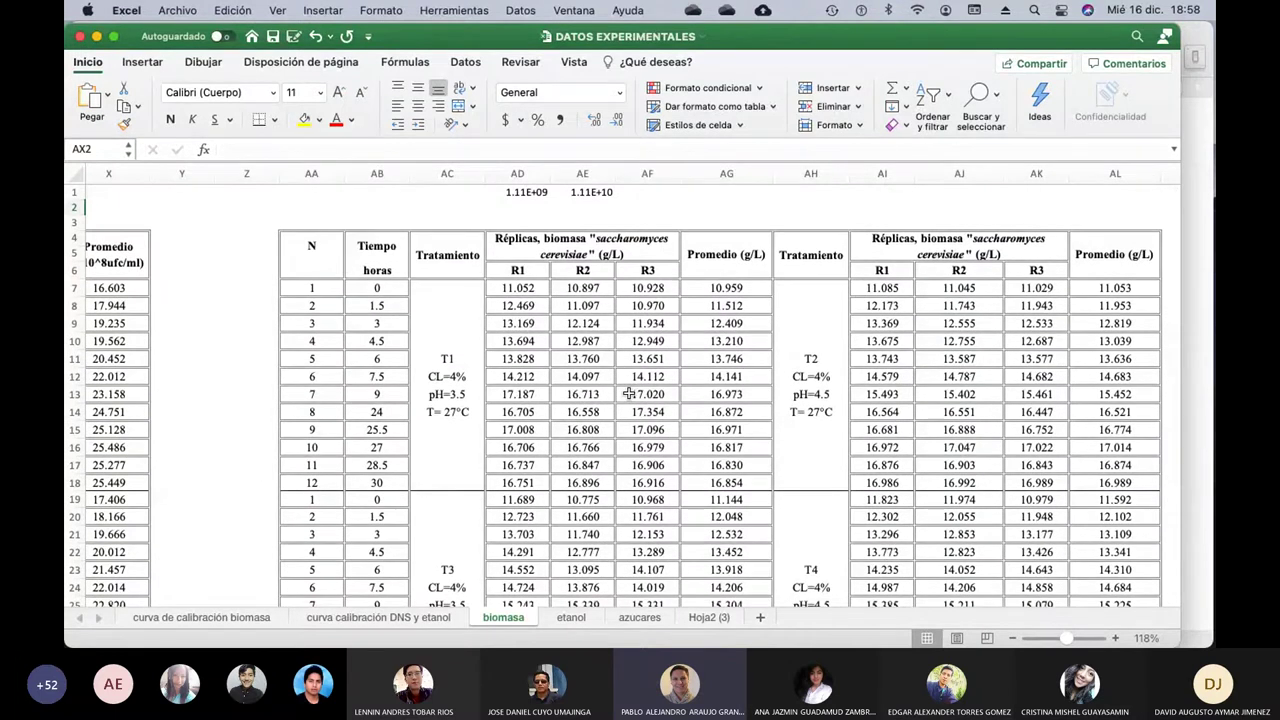
scroll(630, 410, "down", 3)
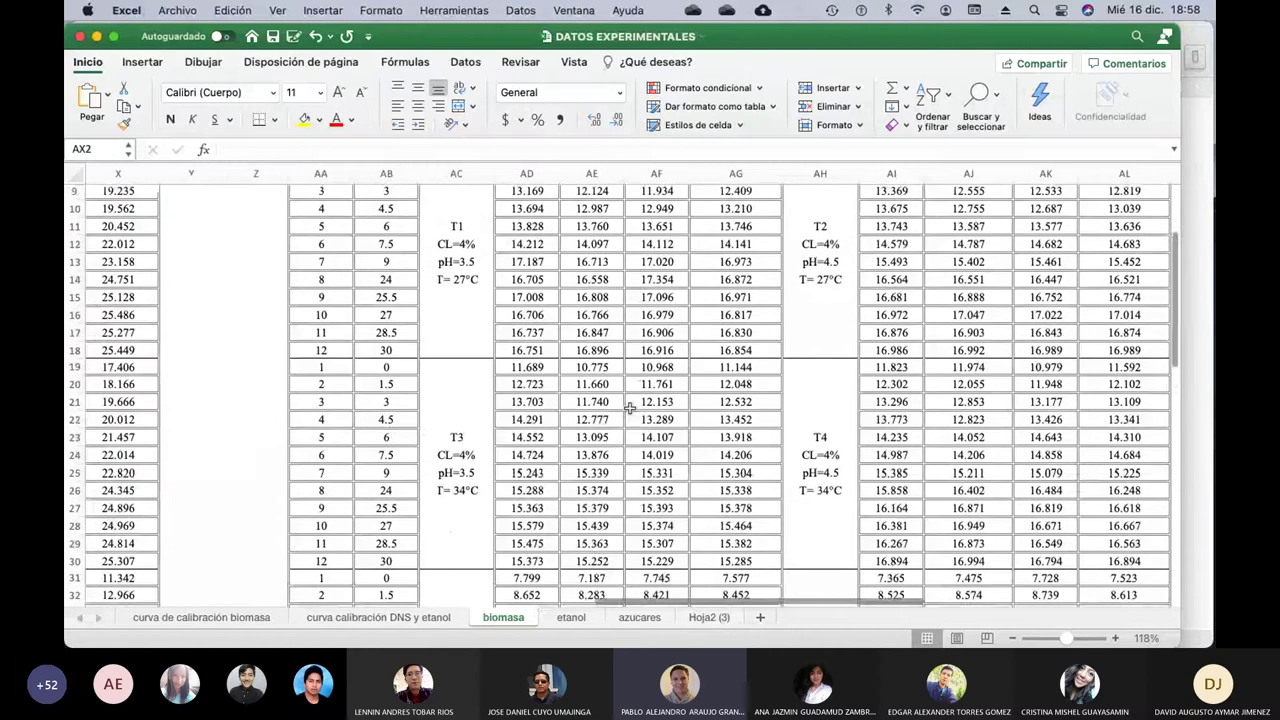
scroll(630, 410, "up", 3)
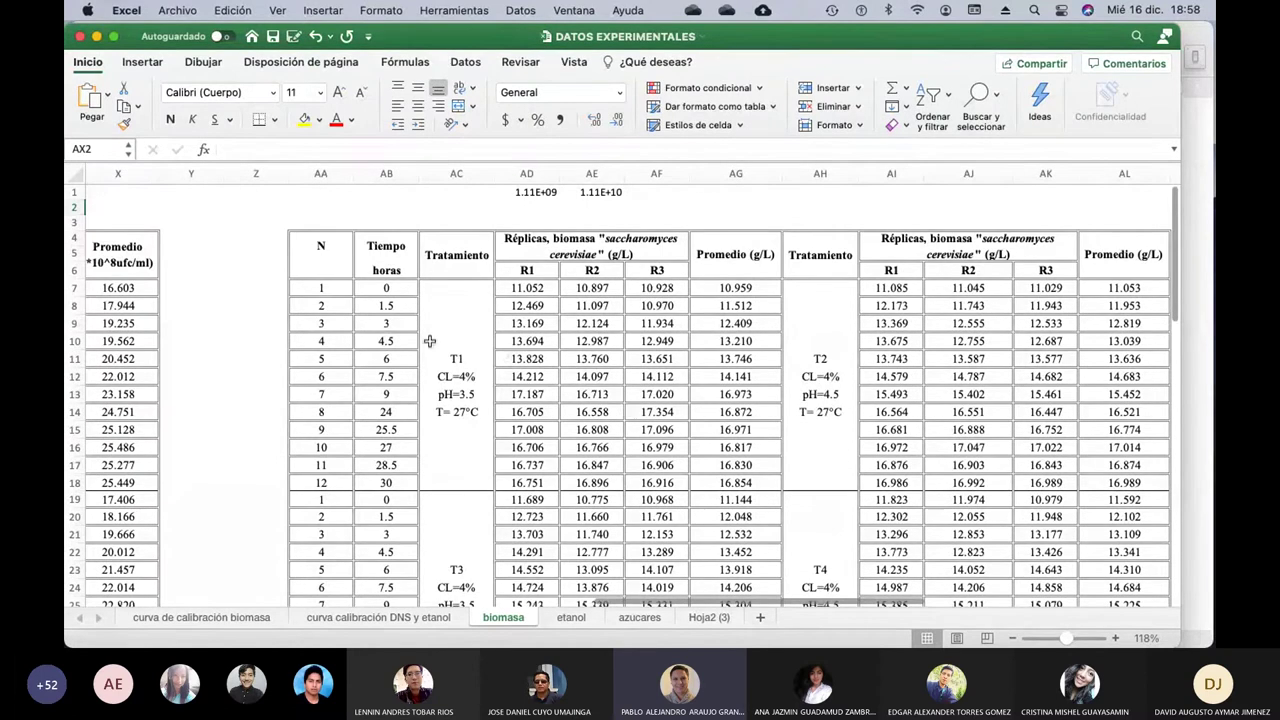
Copy treatment T1's numbers, times and three g/L replicates in AA7:AF18 and create a new blank workbook.
left_click_drag(308, 289, 649, 484)
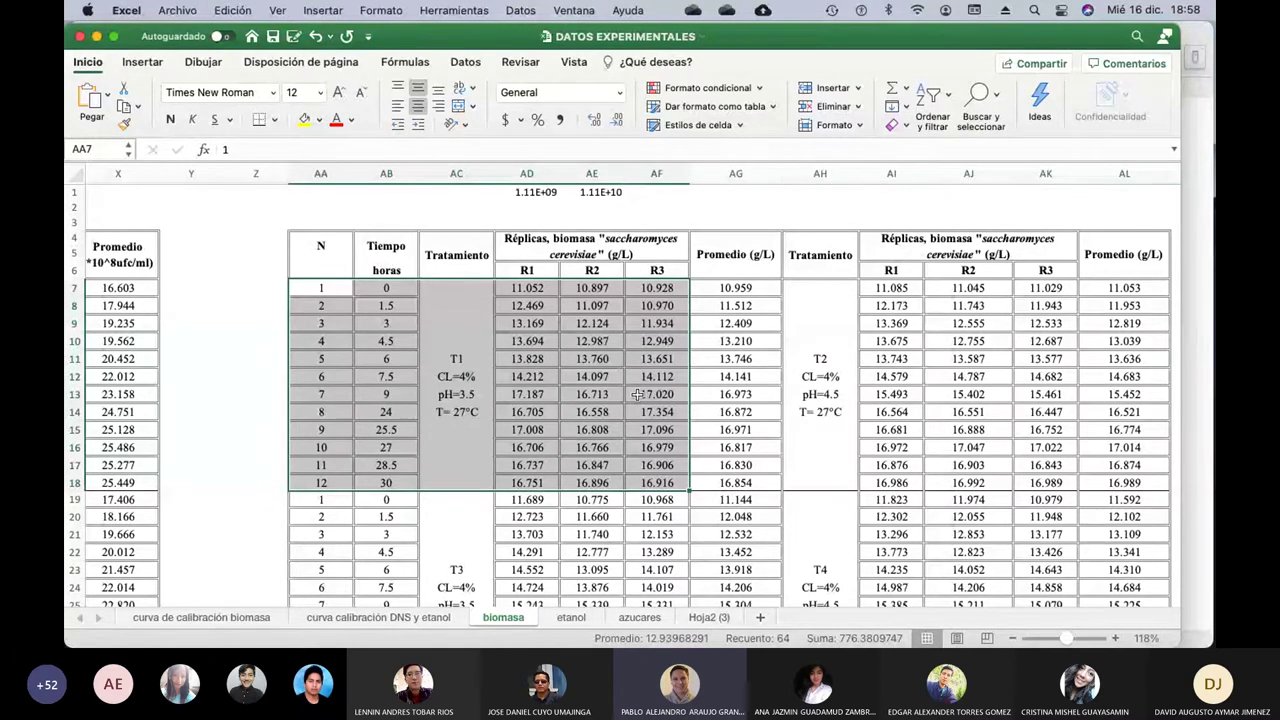
key("super+c")
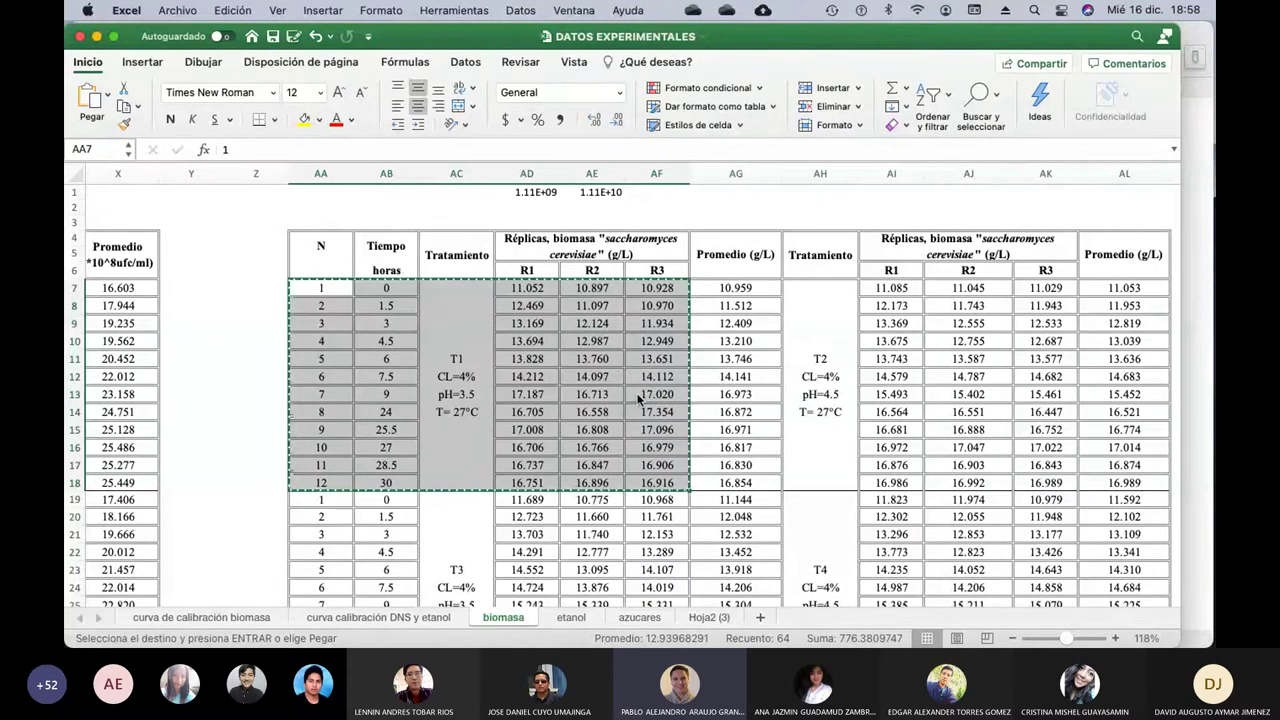
left_click(173, 10)
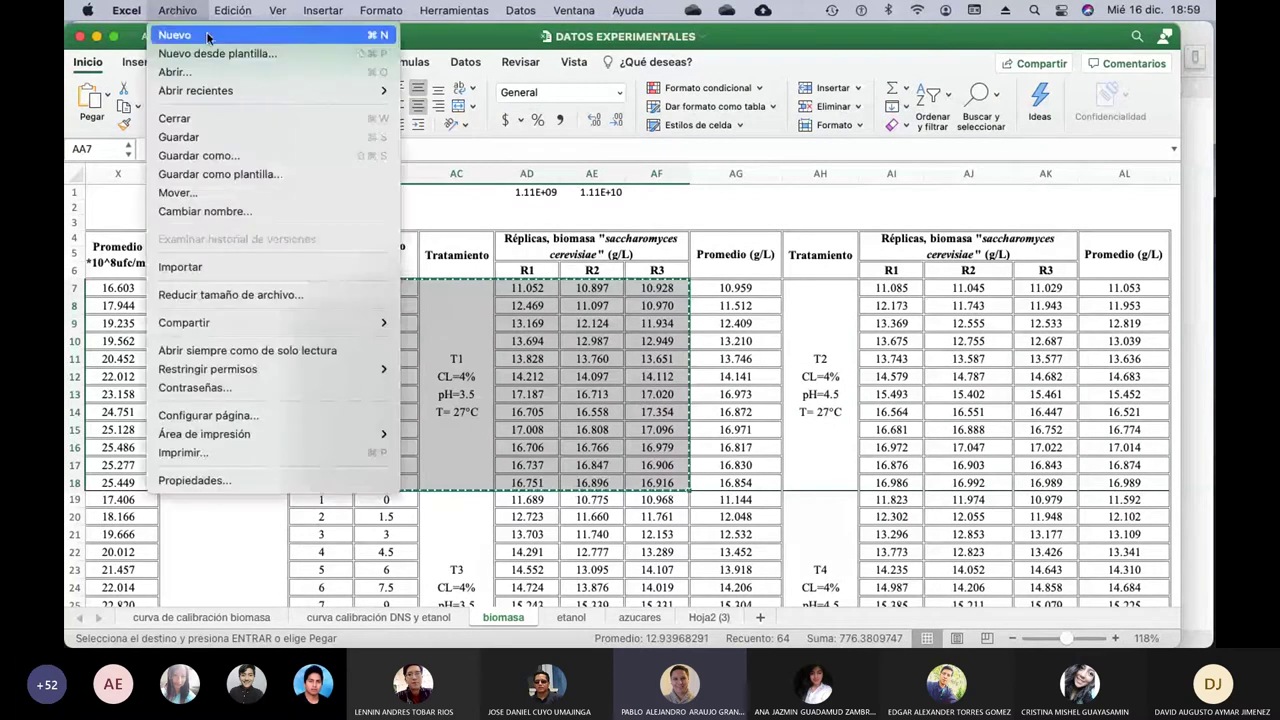
left_click(208, 36)
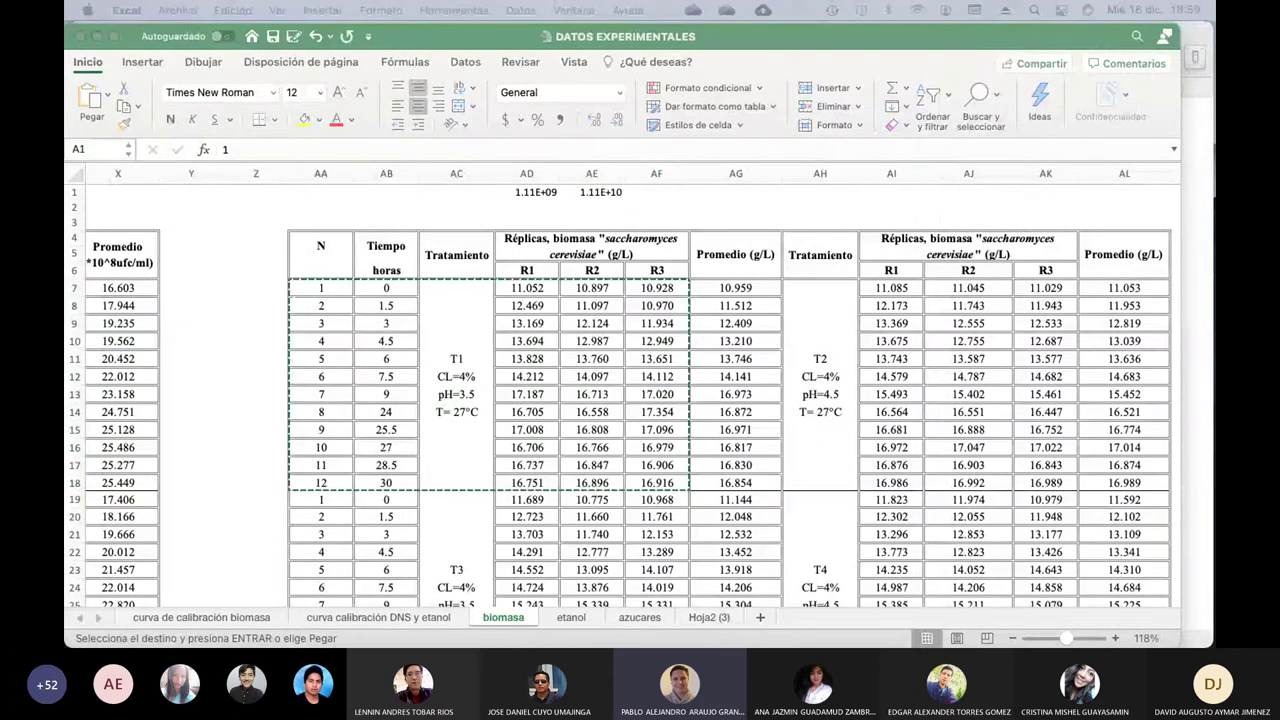
Bring the new blank workbook to the front and enlarge its window to fill the screen.
key("super+w")
key("super+grave")
left_click_drag(228, 86, 138, 32)
left_click_drag(846, 566, 1216, 646)
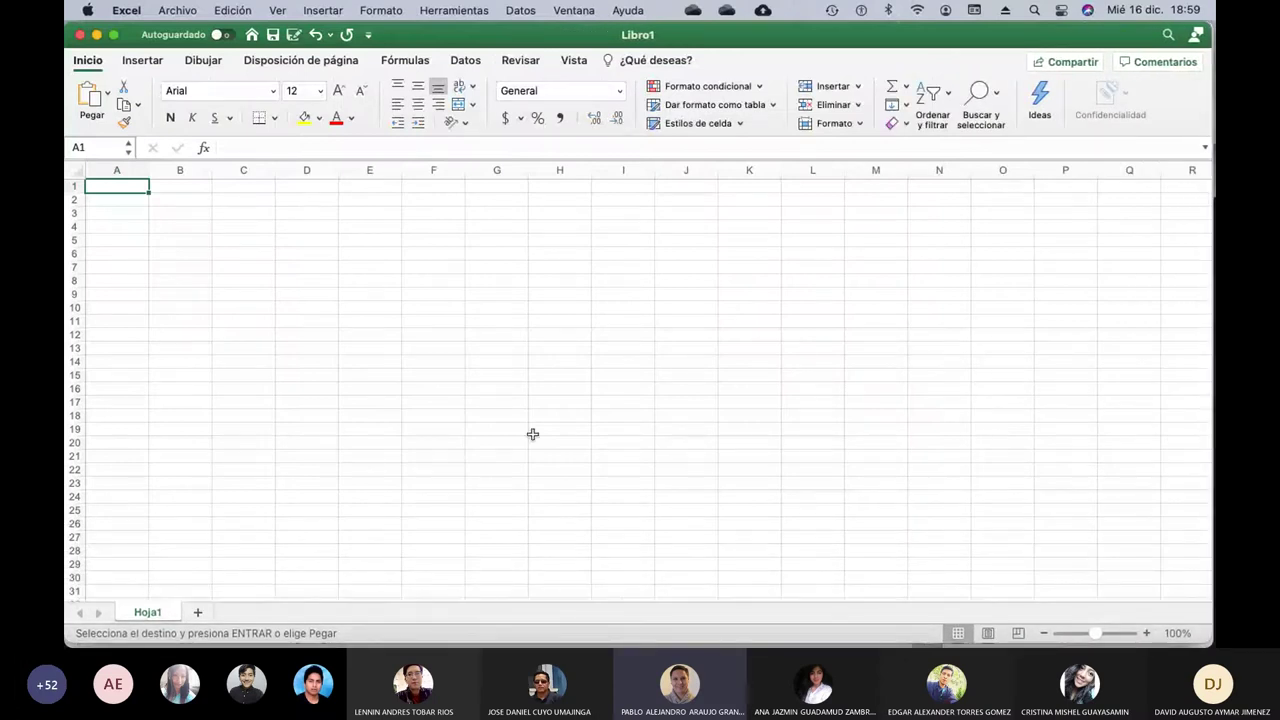
Paste the copied T1 data as values only, starting at cell A1 of Hoja1.
left_click(245, 17)
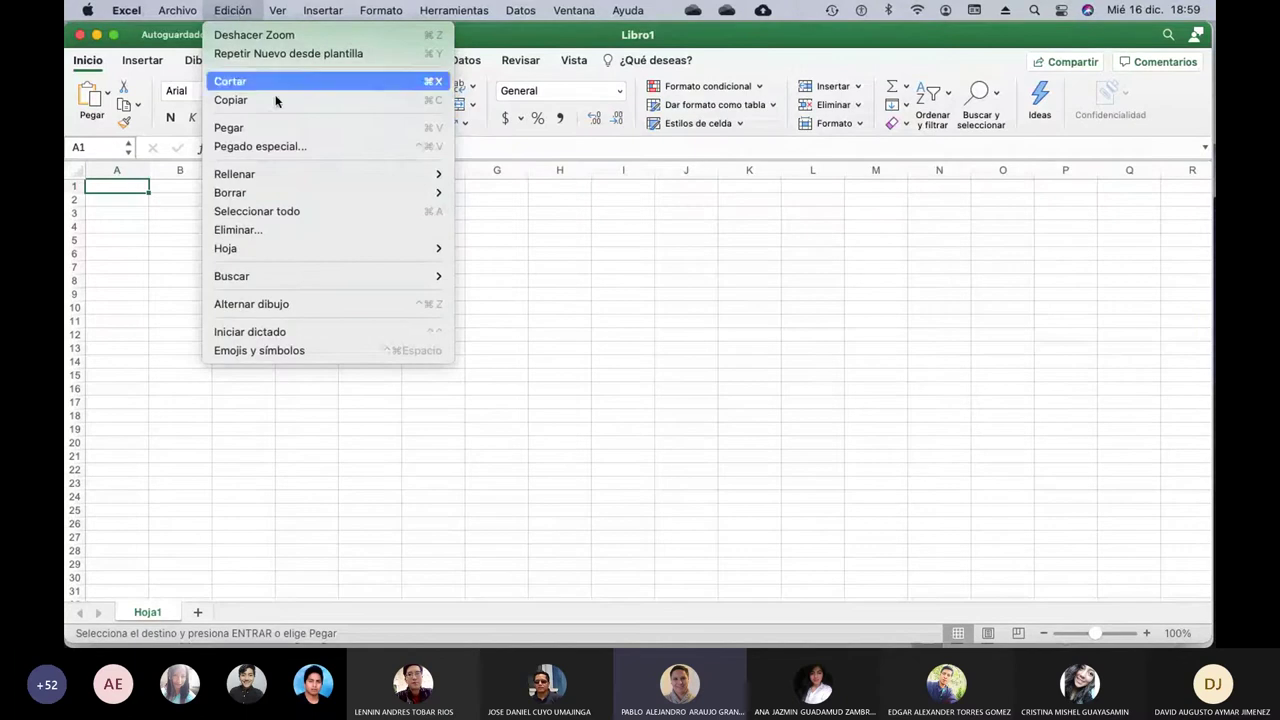
left_click(271, 148)
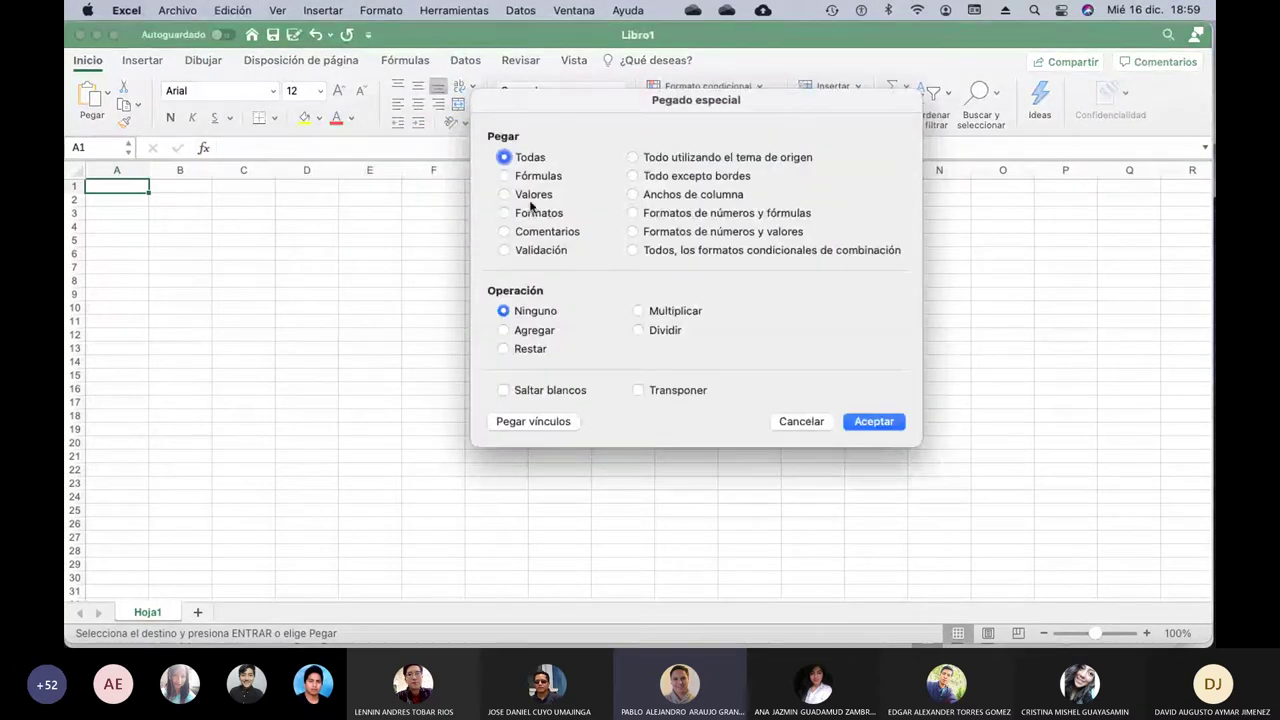
left_click(504, 194)
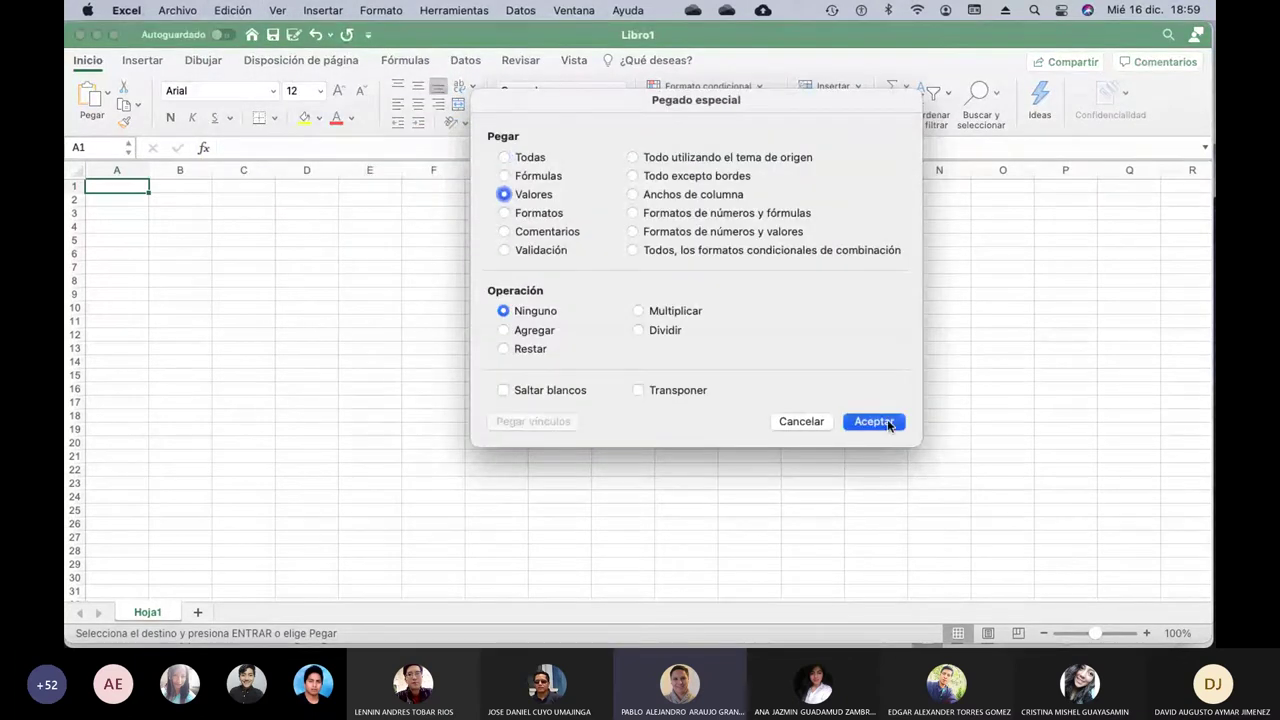
left_click(887, 421)
scroll(270, 449, "up", 2)
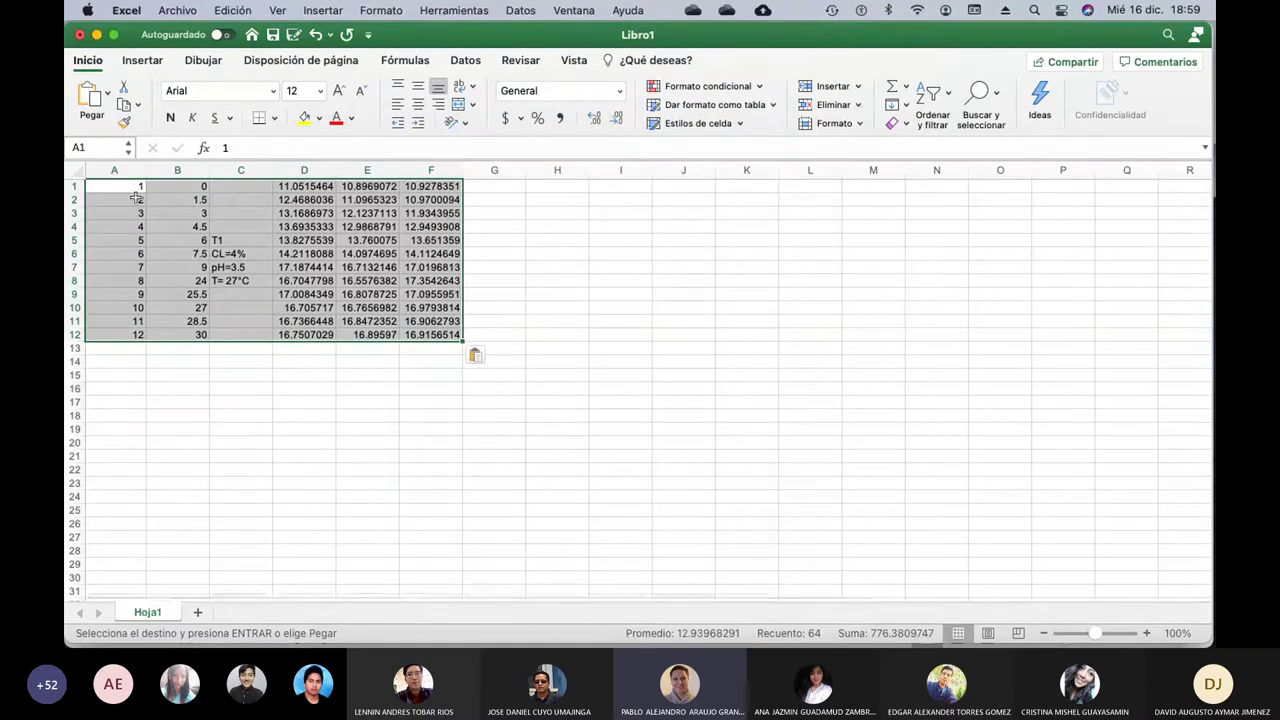
Insert an empty row above the pasted data for the column headings.
left_click(74, 186)
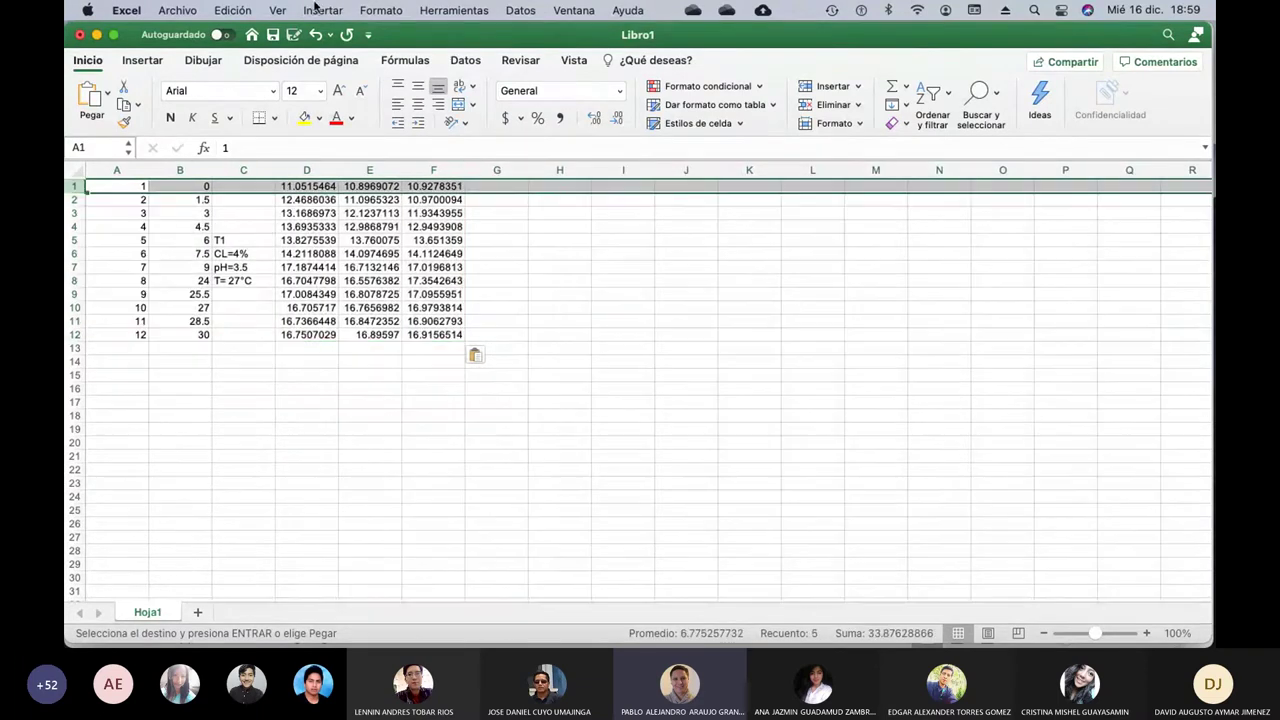
left_click(323, 10)
left_click(300, 34)
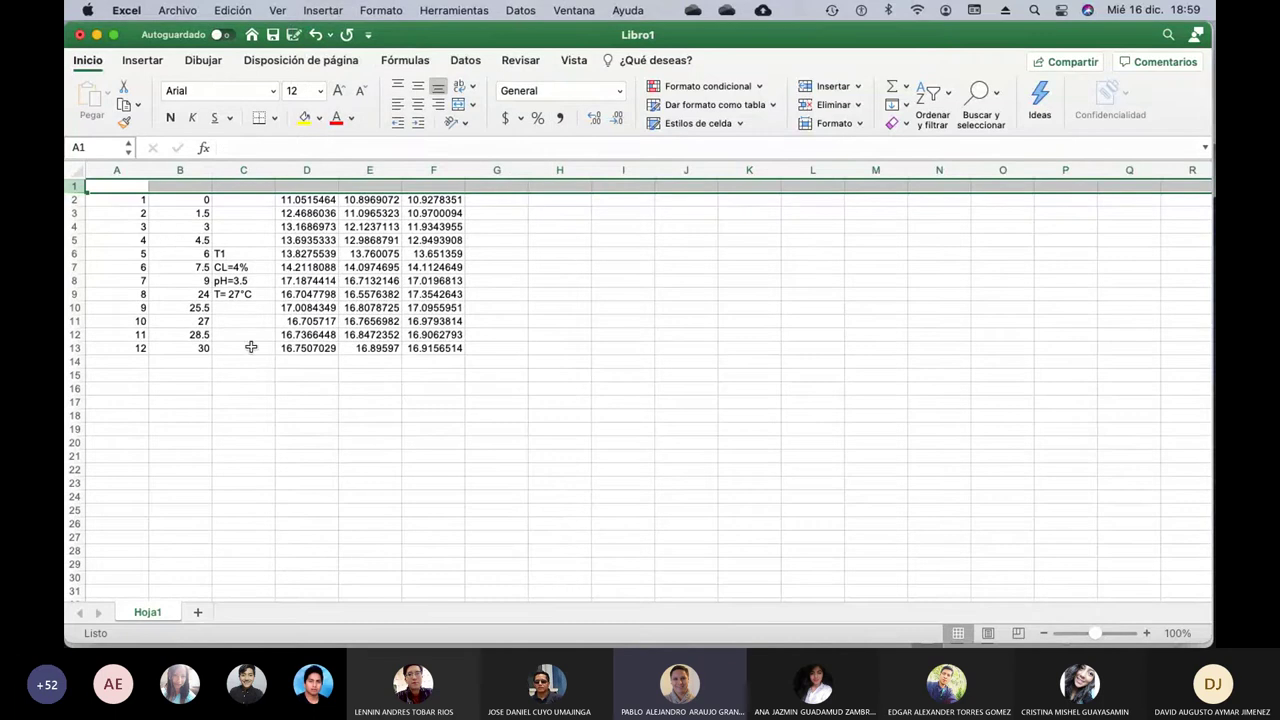
Check the table headings in DATOS EXPERIMENTALES, and enter the heading Tiempo in B1 of Libro1.
left_click(584, 10)
left_click(631, 341)
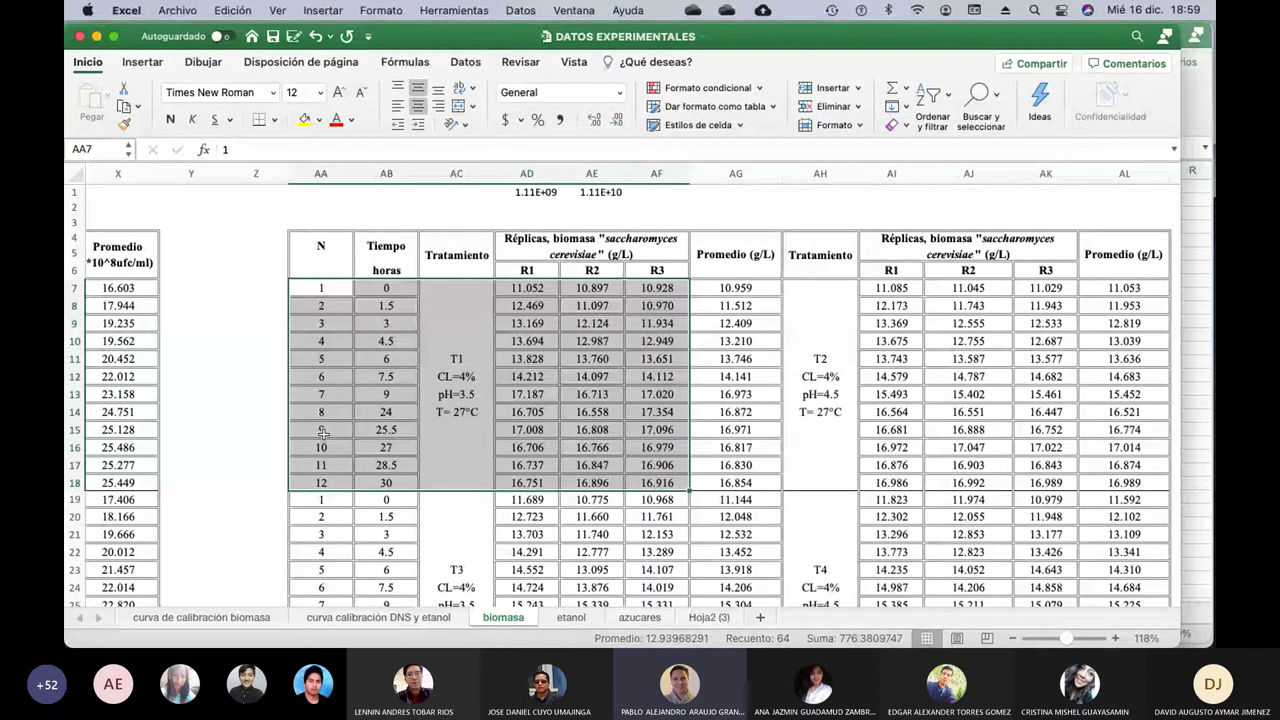
left_click(575, 11)
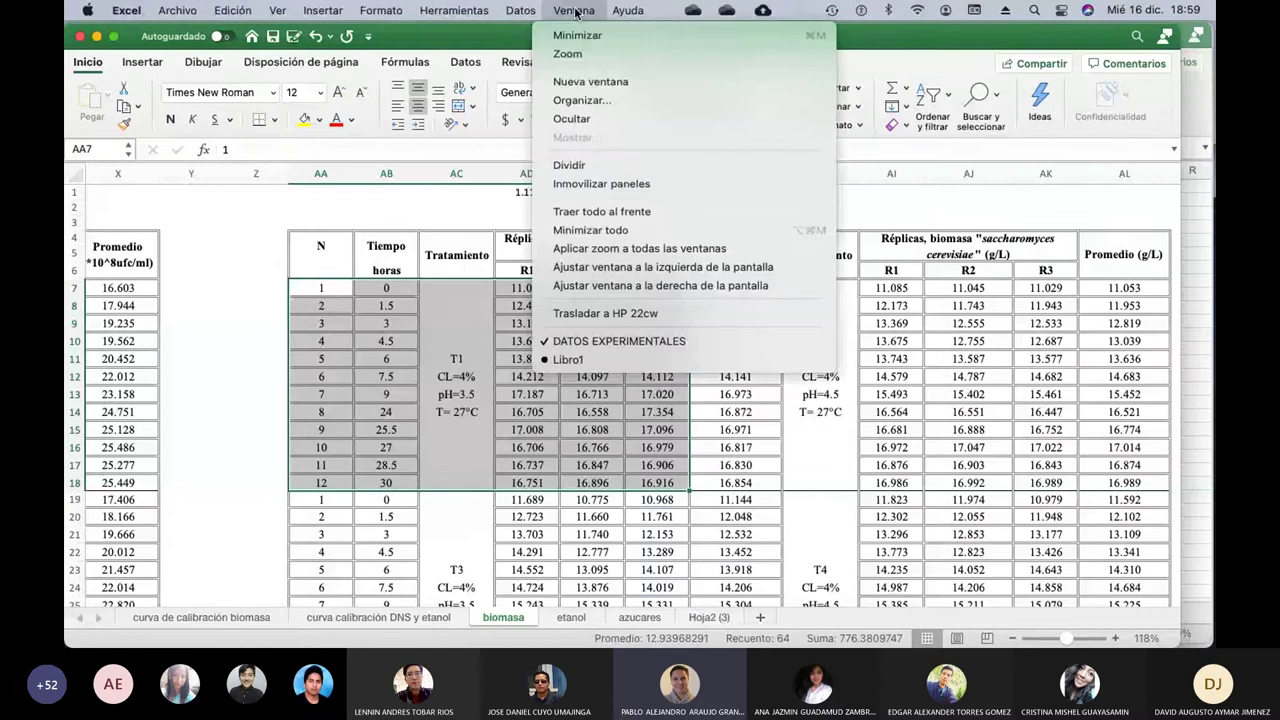
left_click(598, 361)
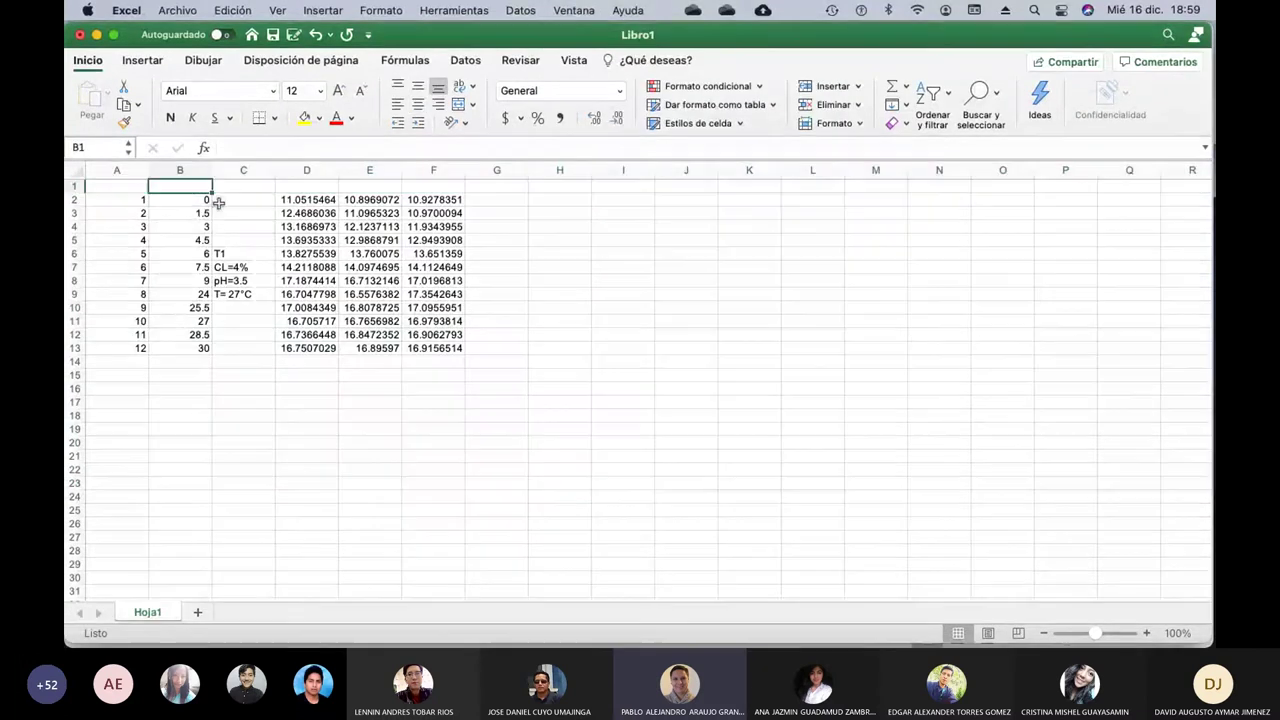
type("Tiempo")
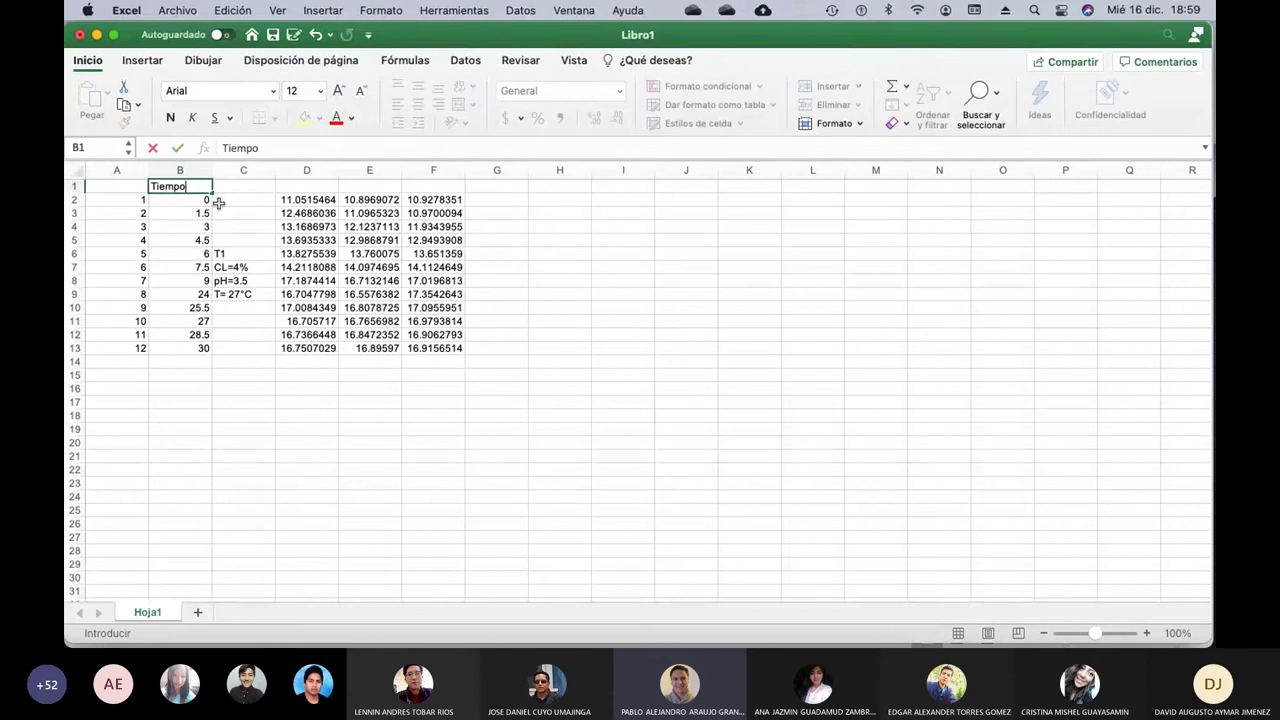
key("Return")
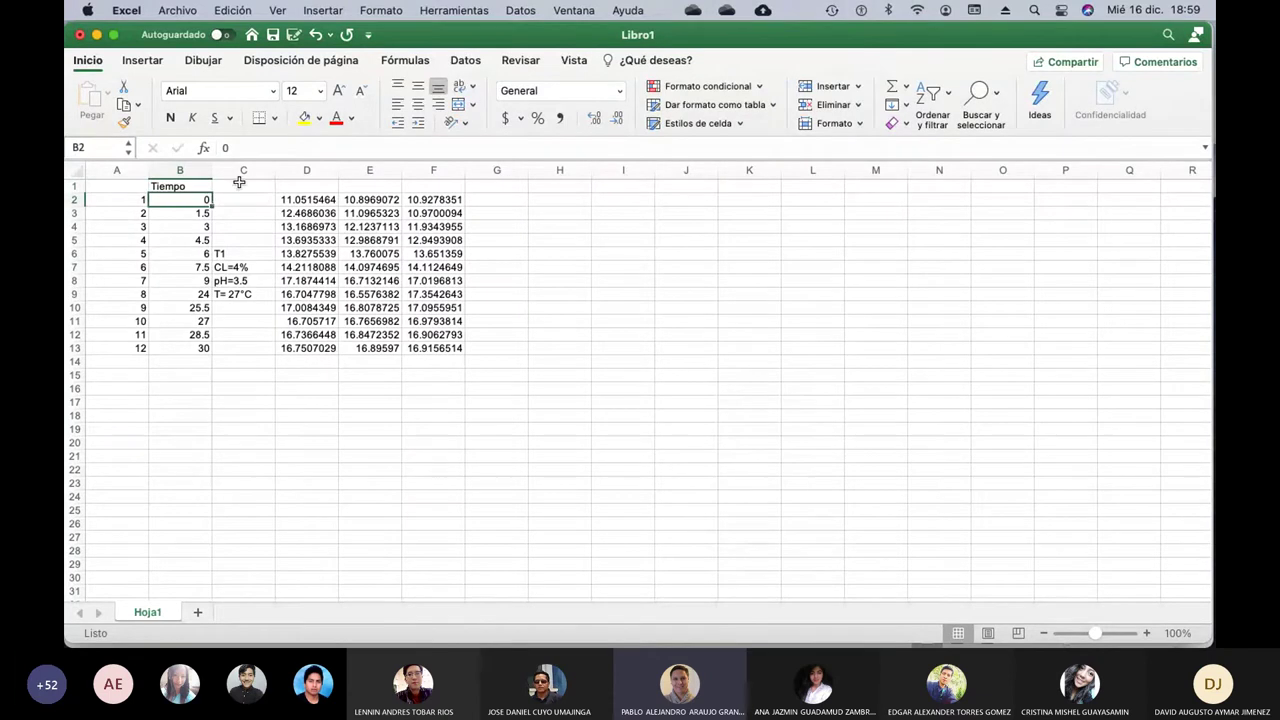
Delete column C with the treatment description and column A with the row numbers.
left_click(242, 171)
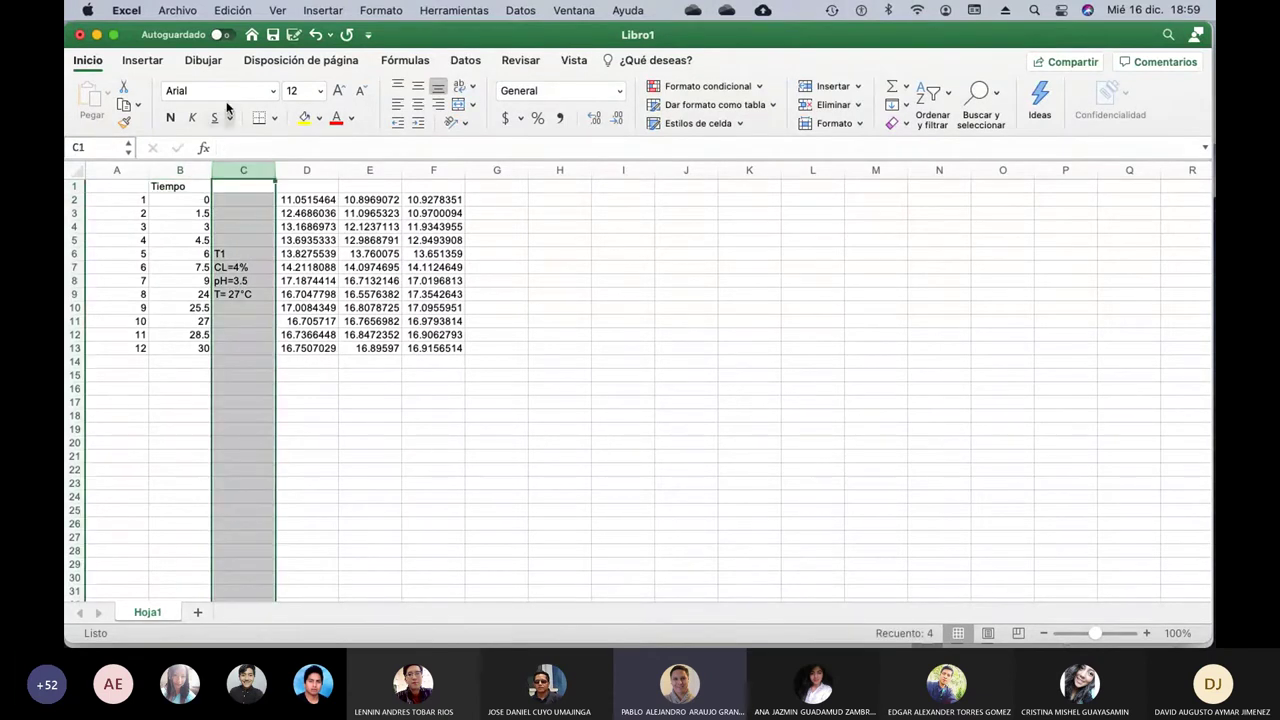
left_click(232, 12)
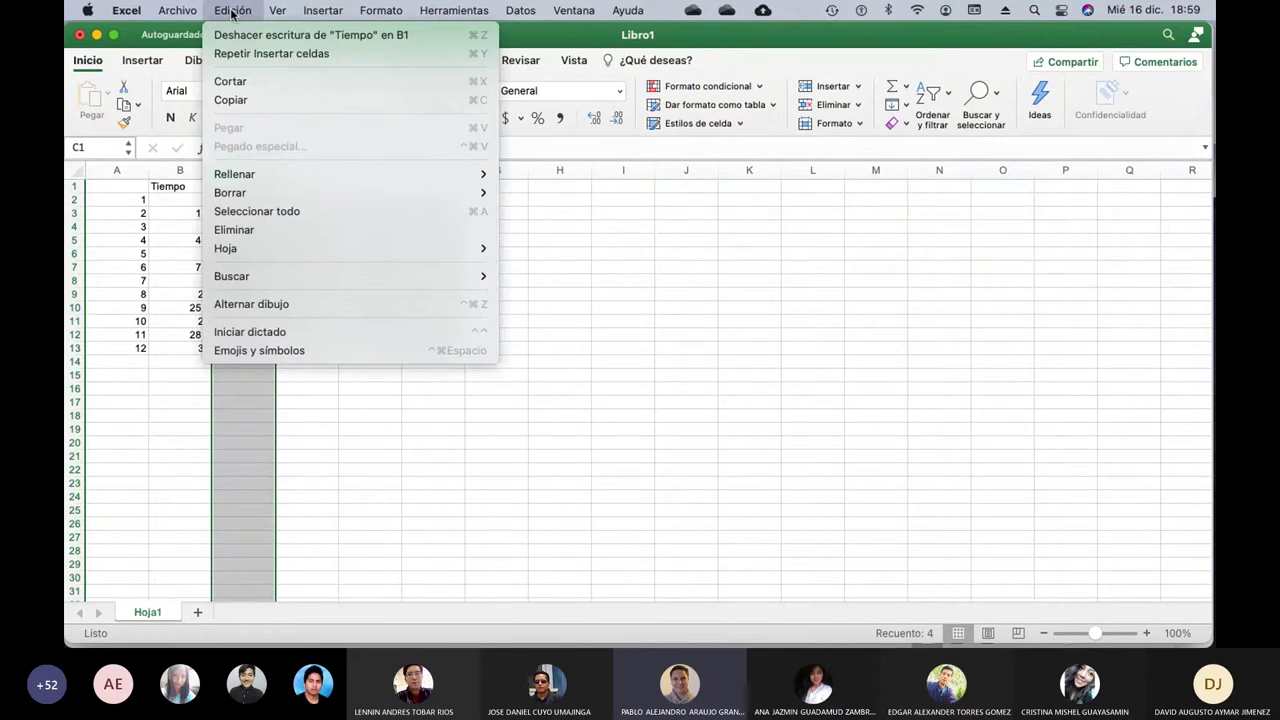
left_click(250, 230)
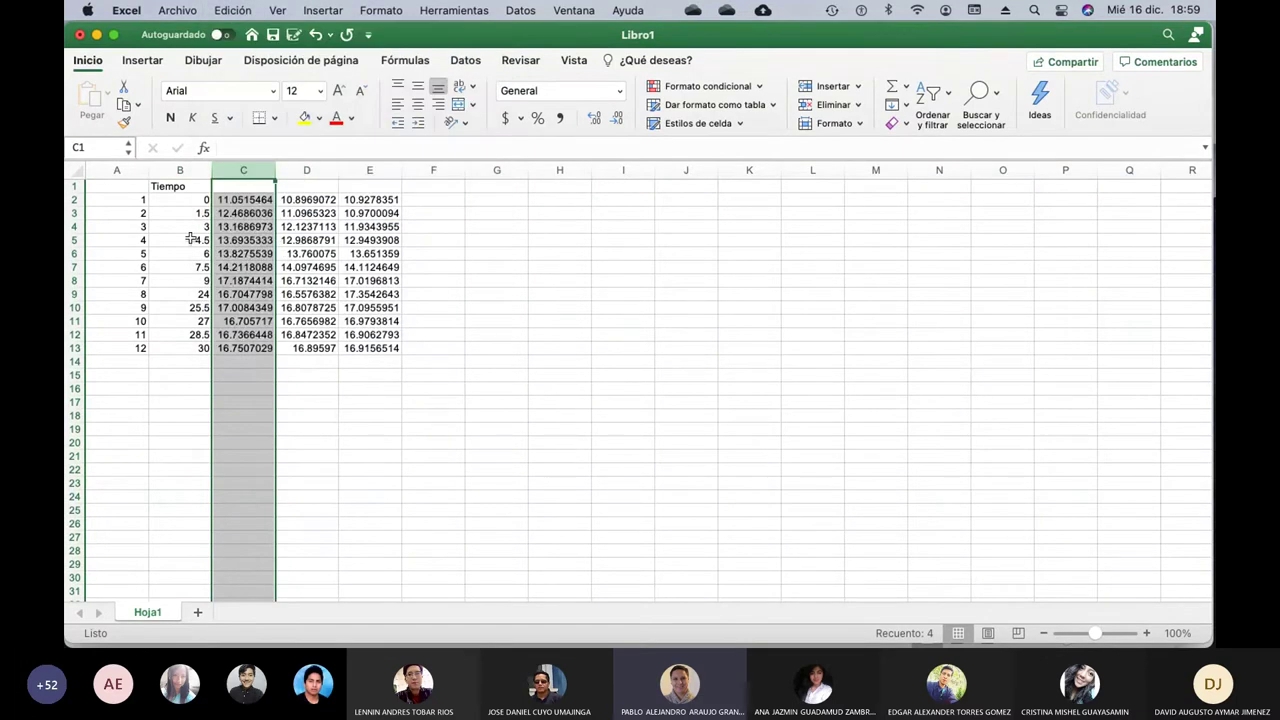
left_click(118, 170)
left_click(232, 10)
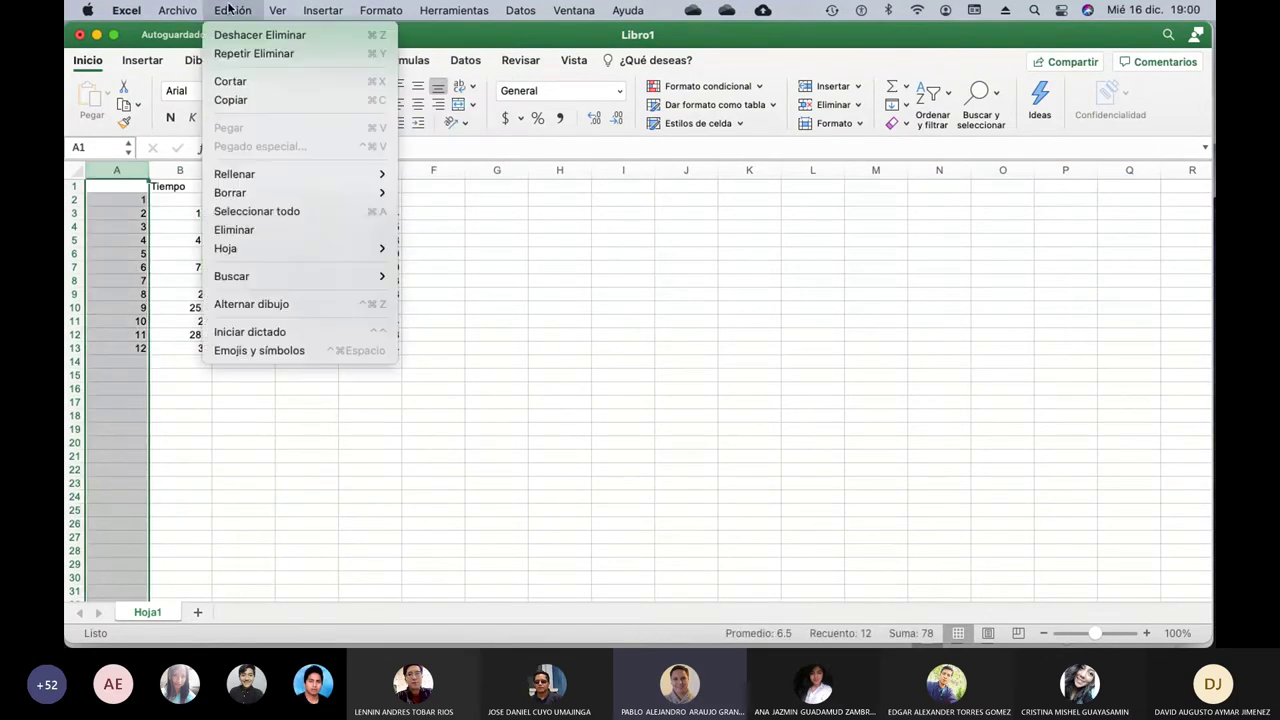
left_click(280, 230)
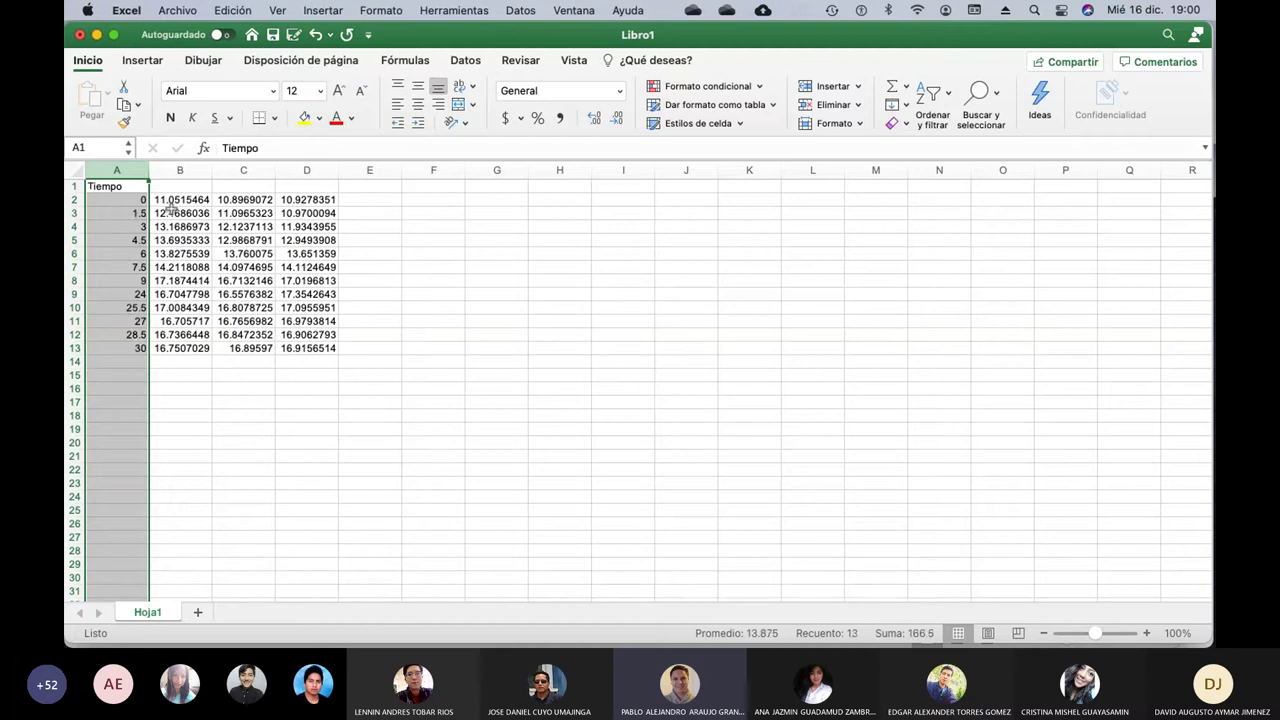
Enter the replicate headings R1, R2 and R3 in cells B1, C1 and D1.
left_click(176, 187)
type("R1")
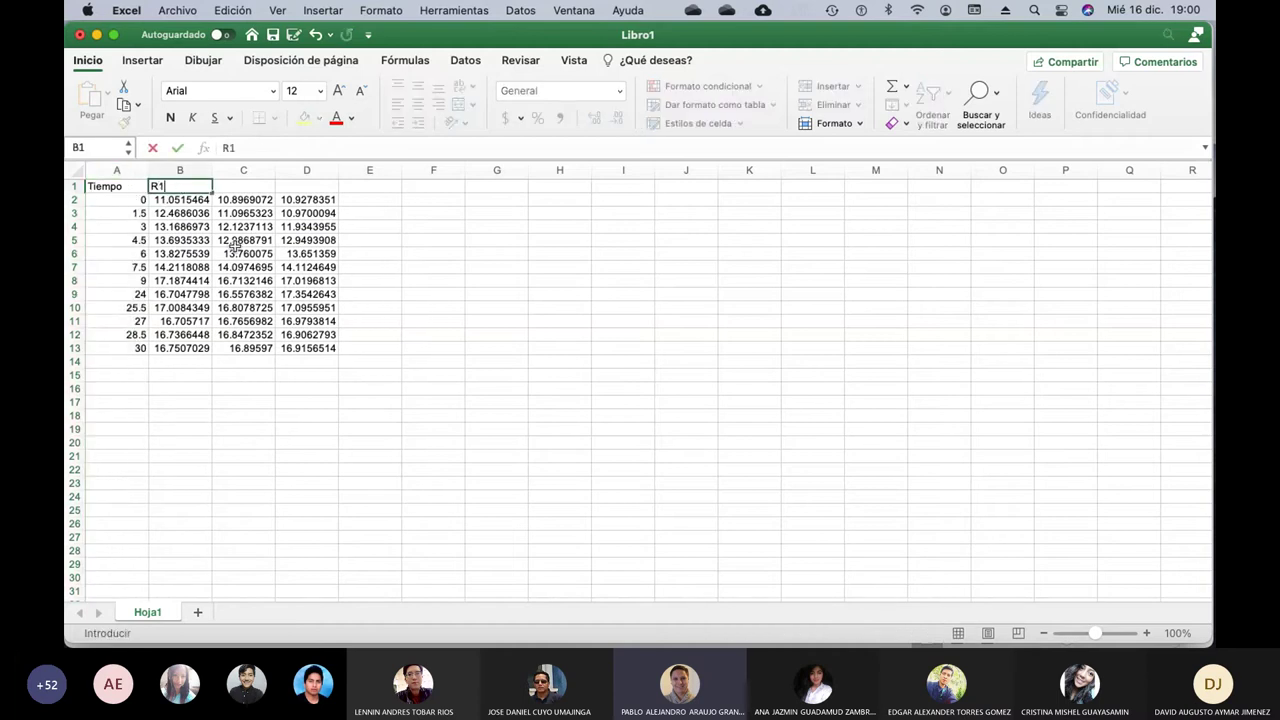
key("Return")
key("Up")
key("Right")
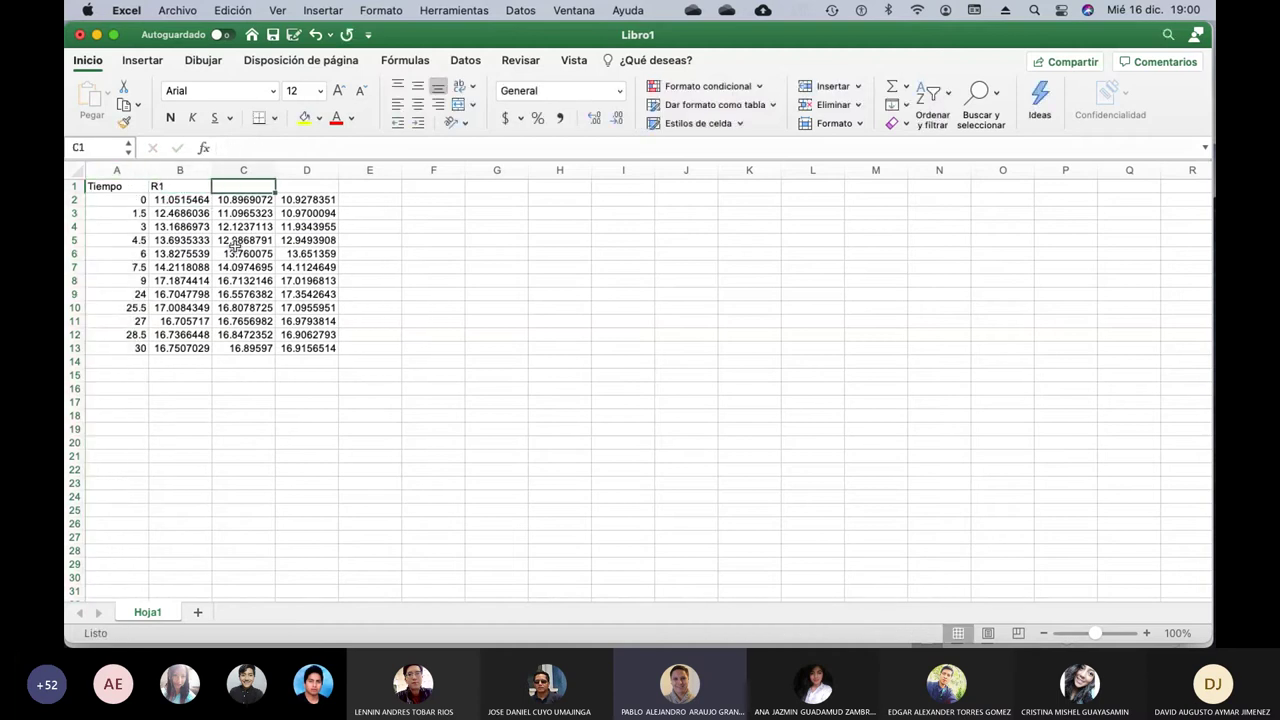
type("R2")
key("Return")
key("Up")
key("Right")
type("R3")
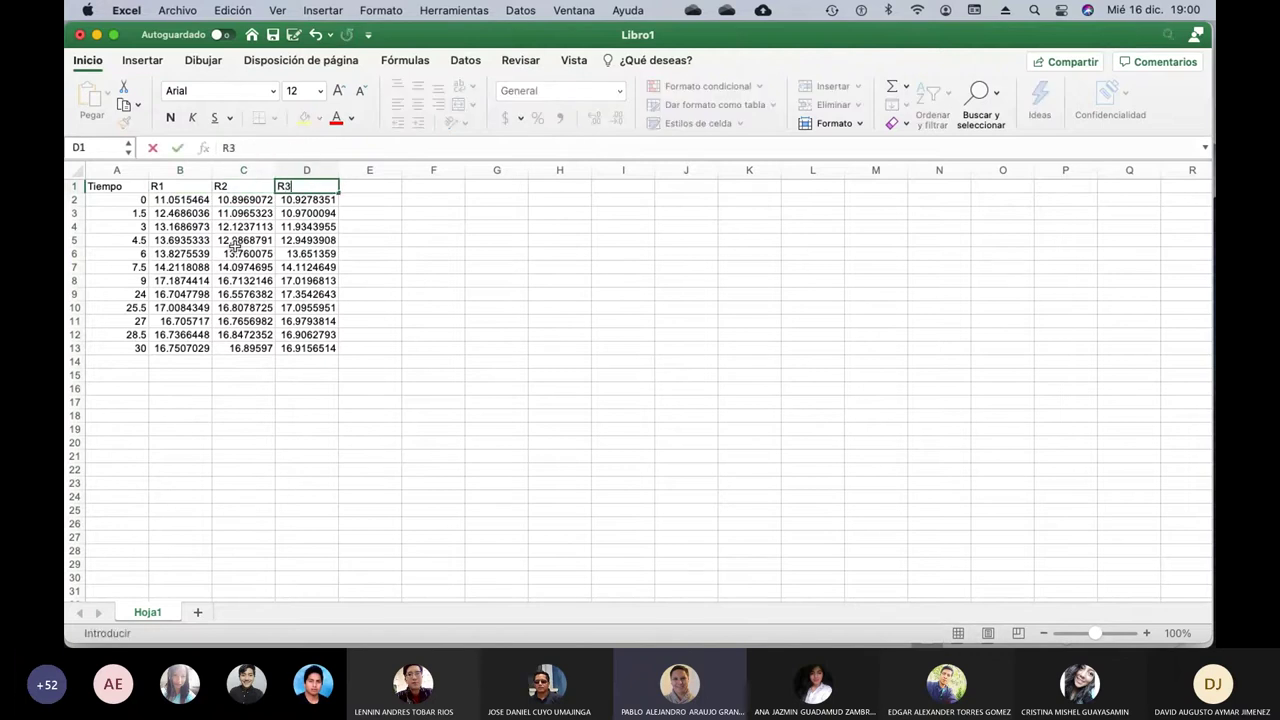
key("Return")
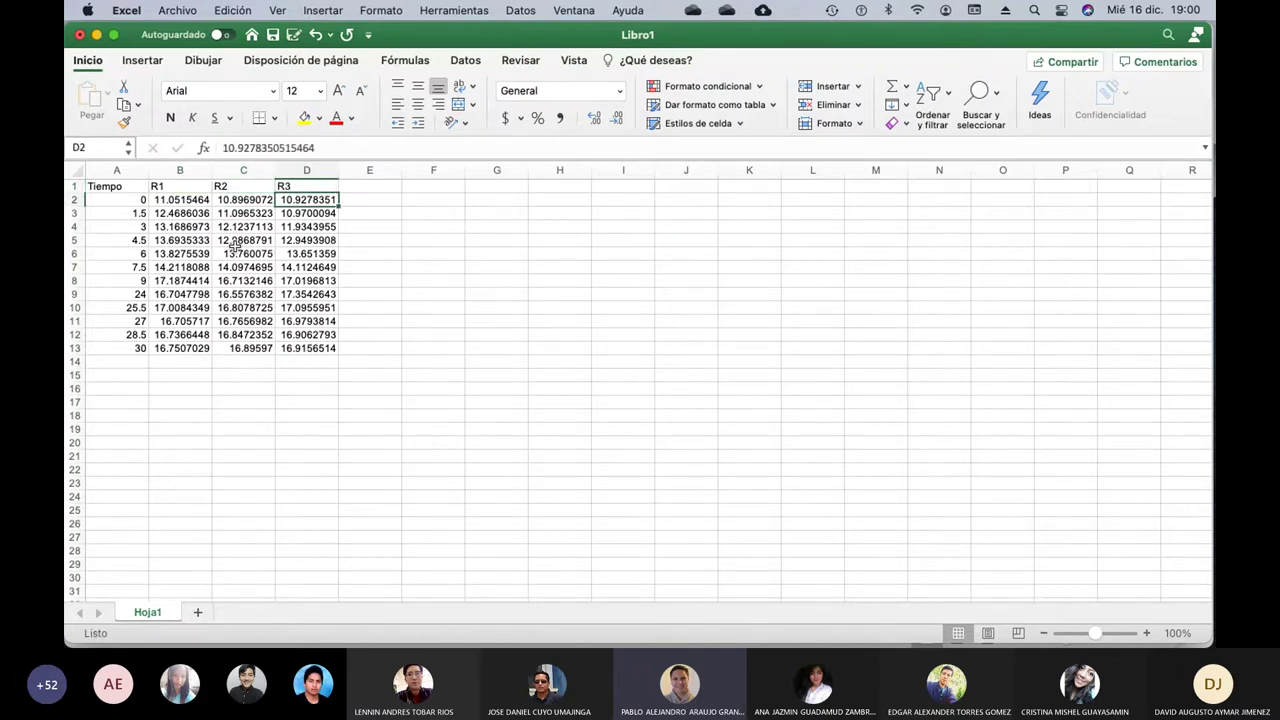
Centre the contents of all cells in Libro1 horizontally and vertically.
left_click(74, 171)
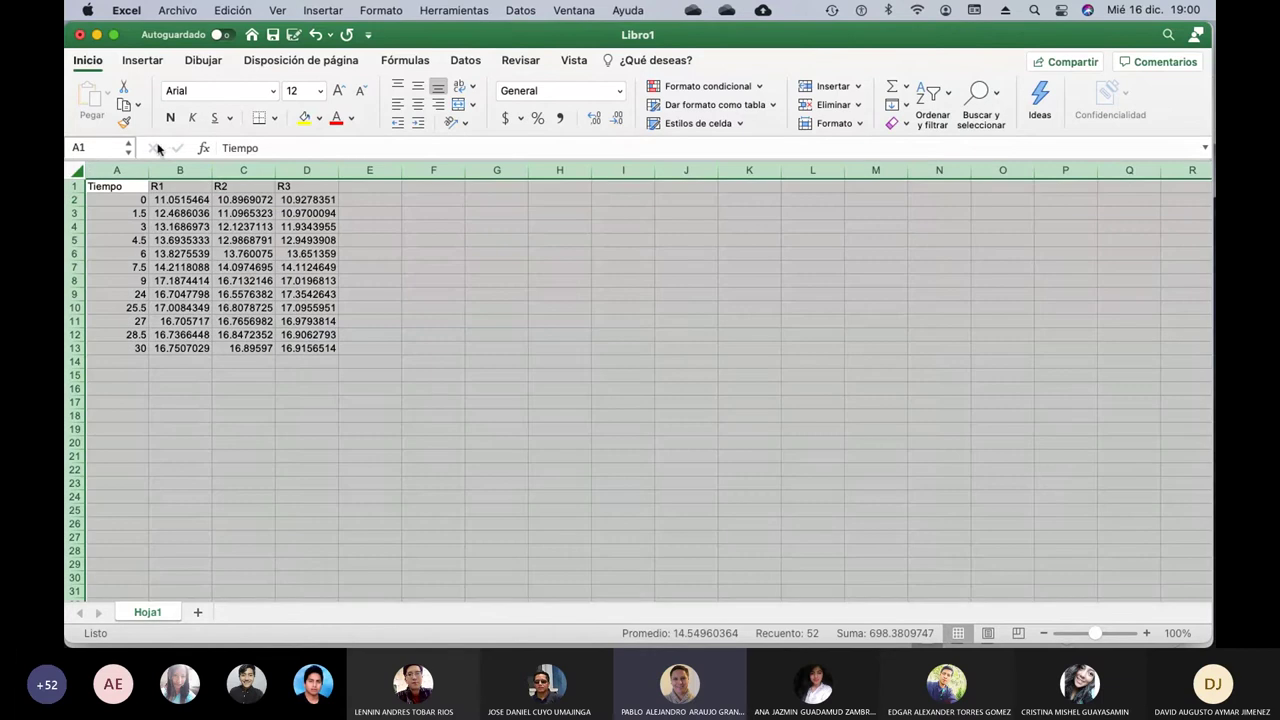
left_click(420, 107)
left_click(418, 86)
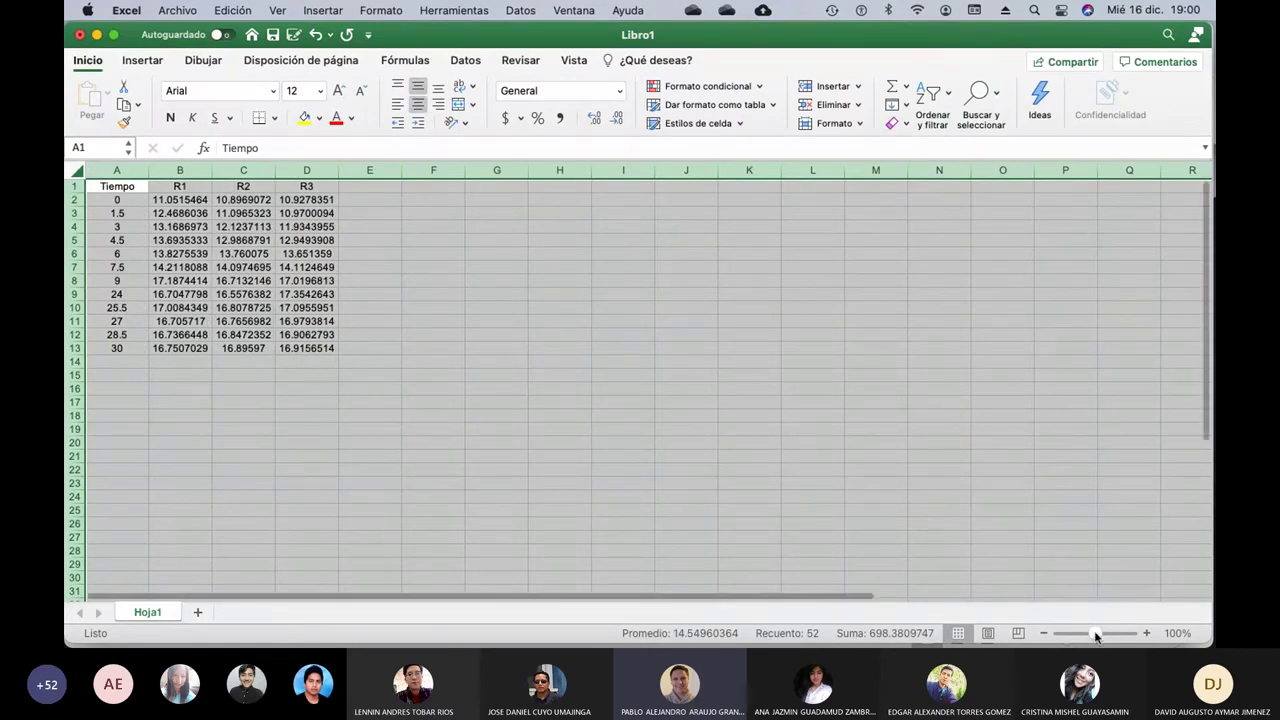
left_click_drag(1097, 634, 1102, 638)
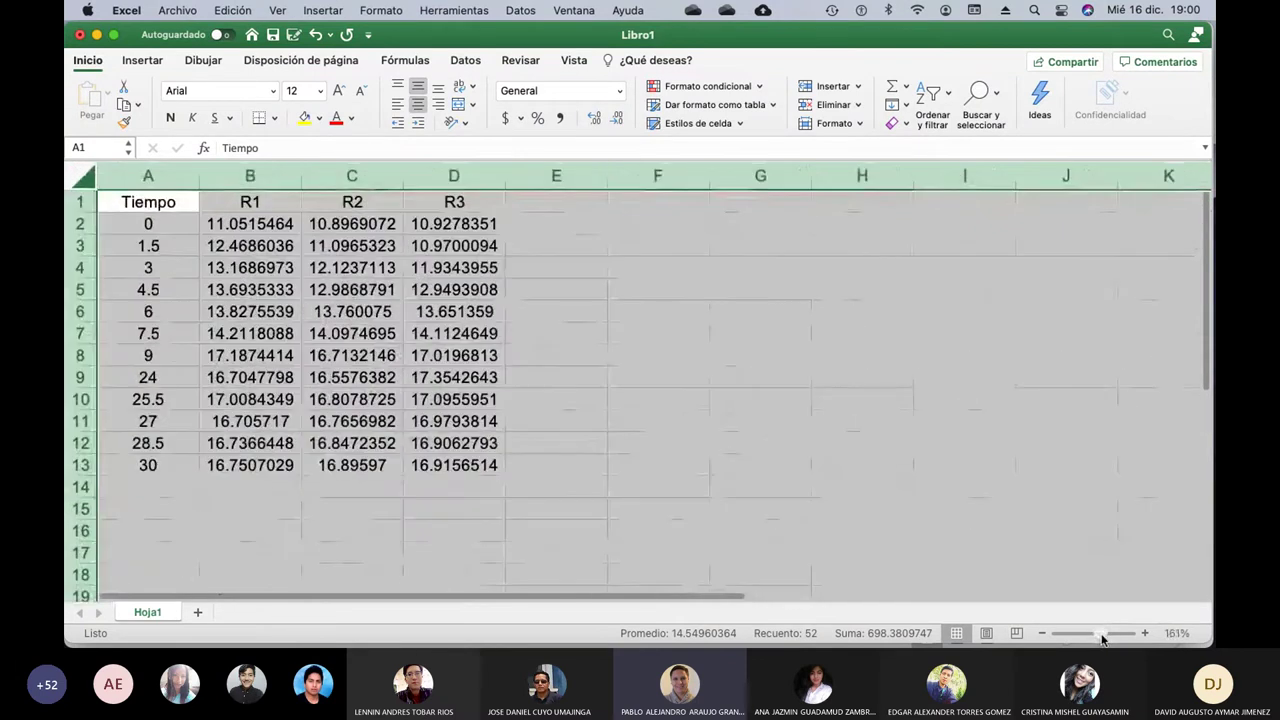
left_click(577, 343)
Compare against the T1 biomass replicate table in DATOS EXPERIMENTALES, and return to Libro1.
key("super+Tab")
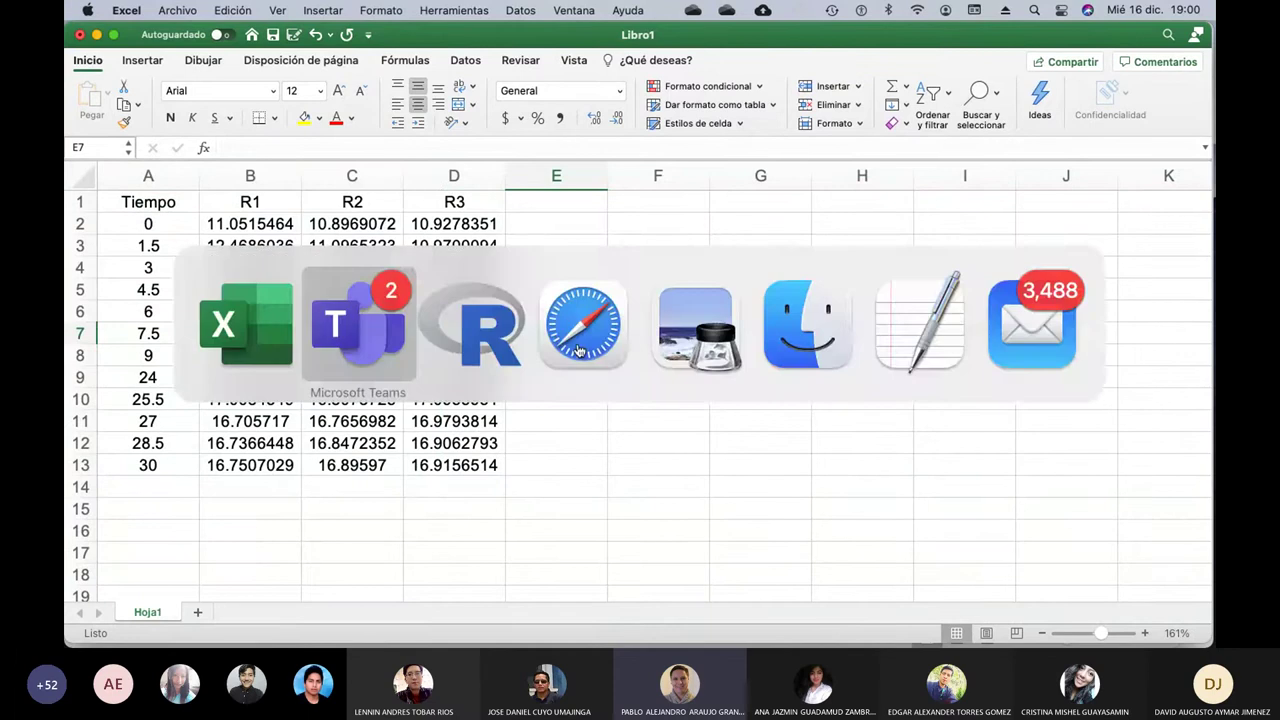
key("super+shift+Tab")
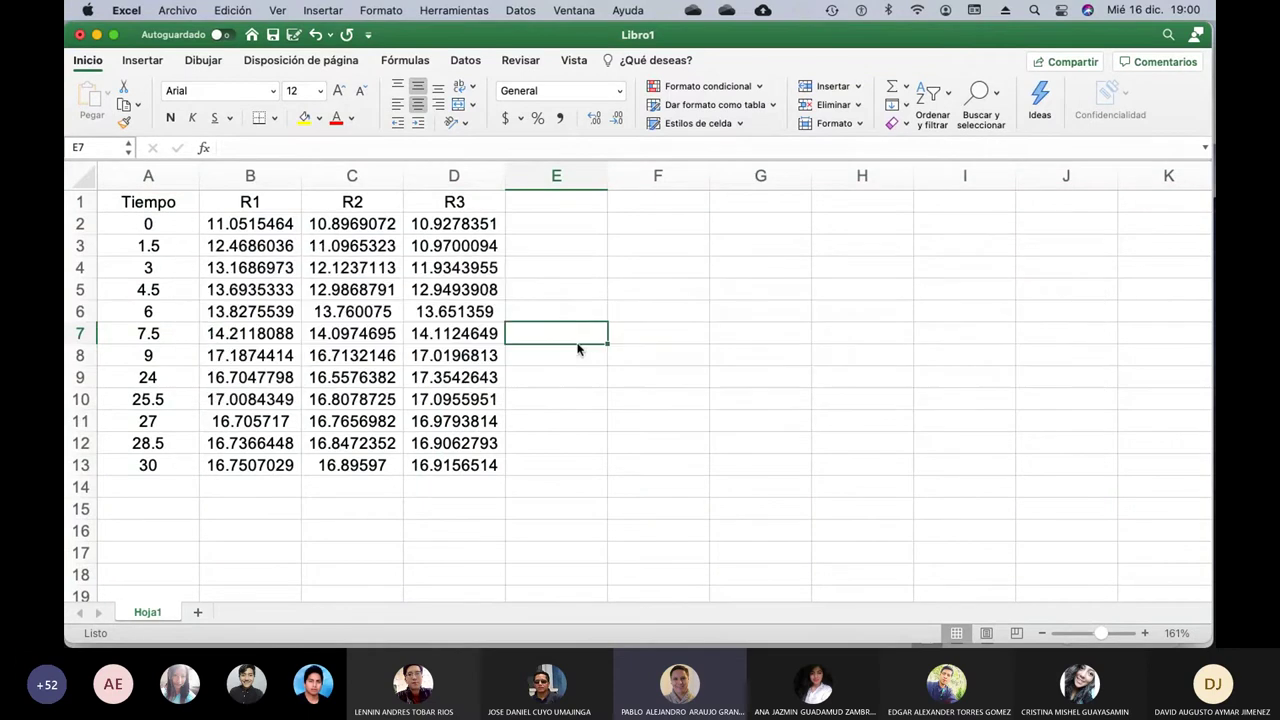
left_click(579, 12)
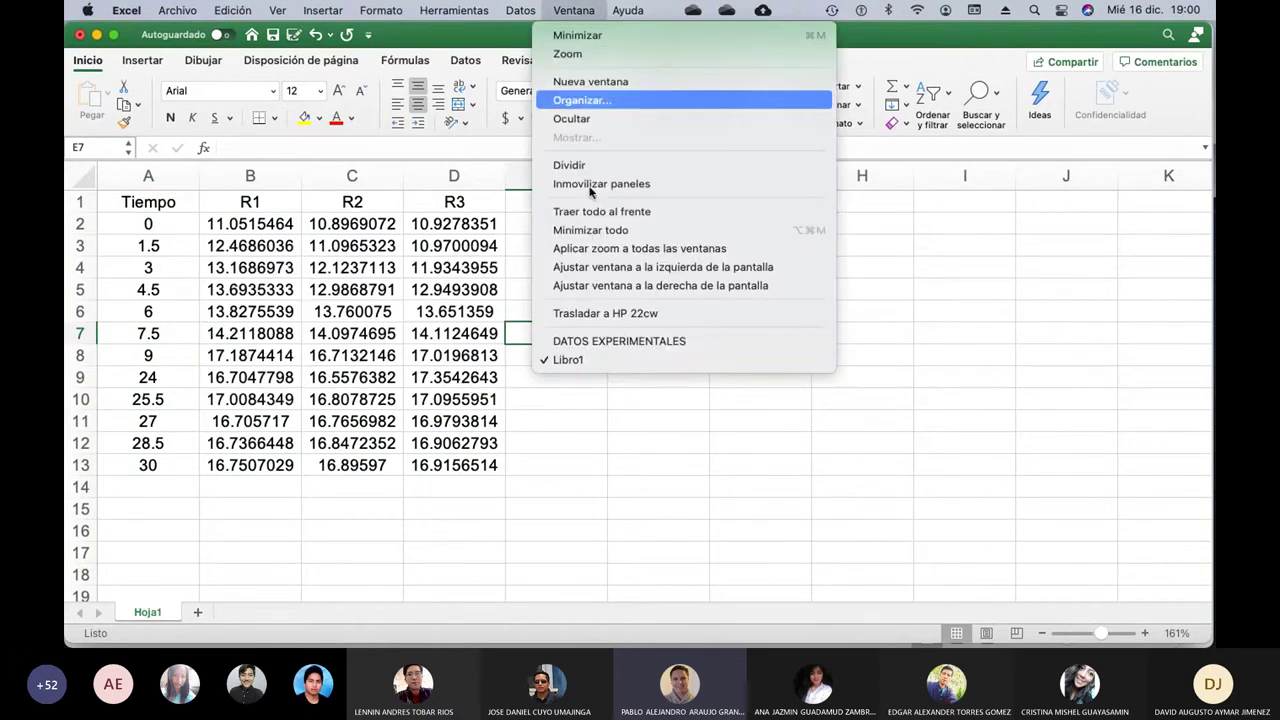
left_click(613, 343)
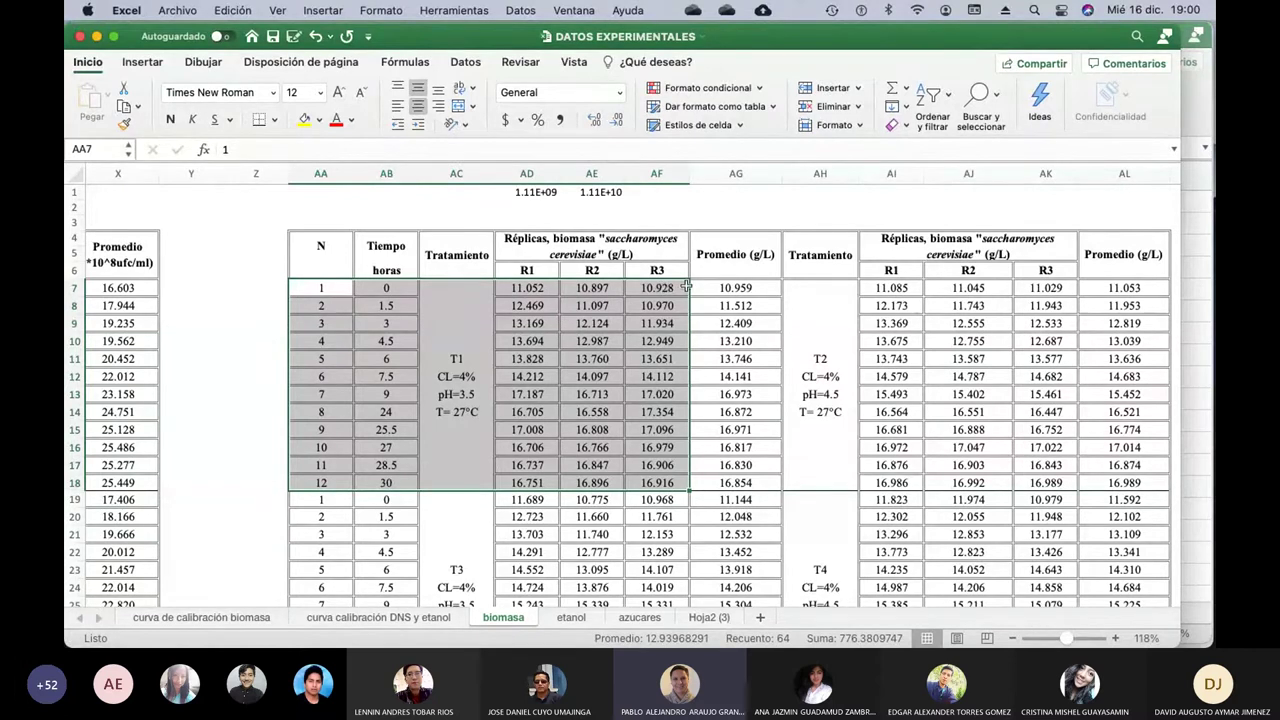
scroll(712, 345, "right", 3)
scroll(712, 345, "left", 5)
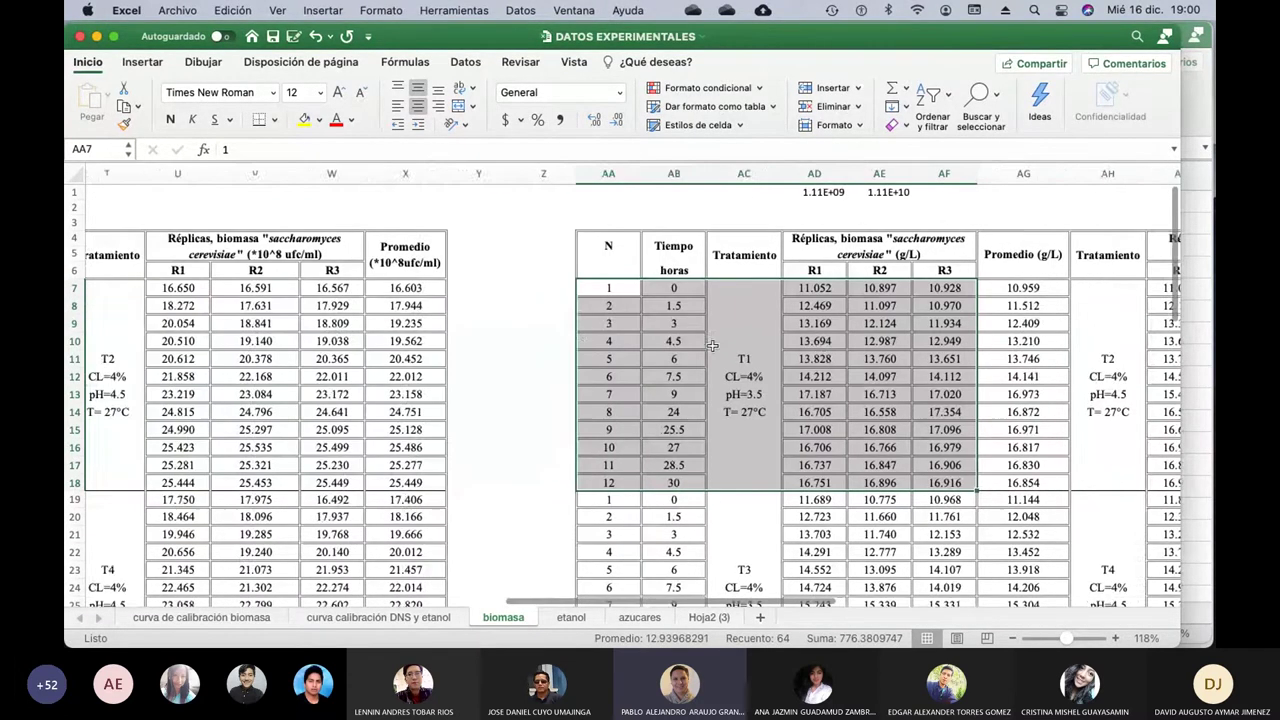
scroll(712, 345, "right", 1)
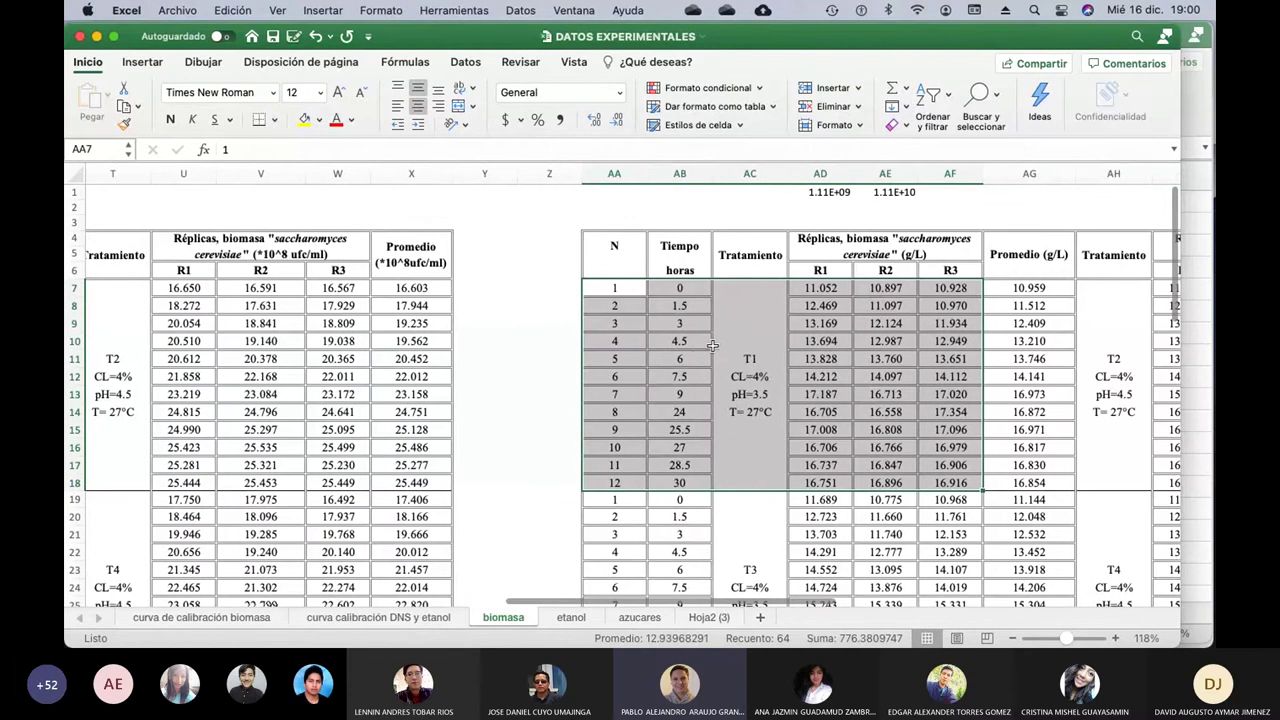
left_click(574, 10)
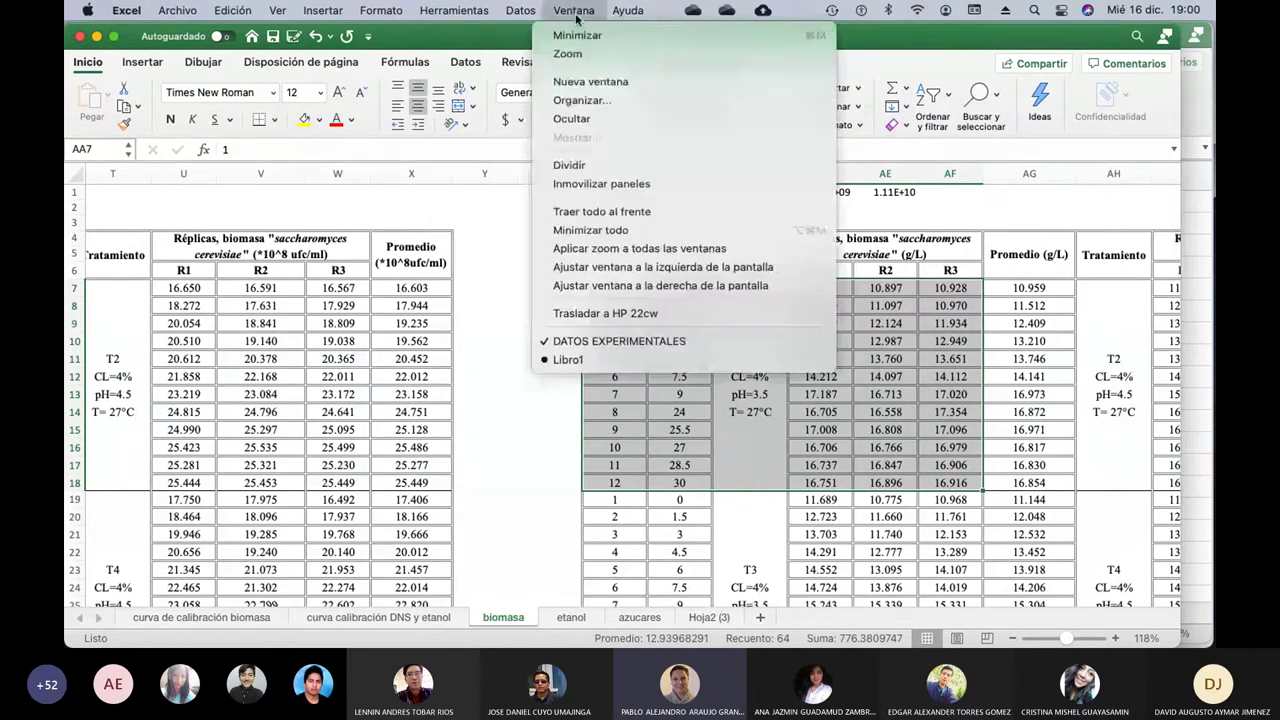
left_click(651, 360)
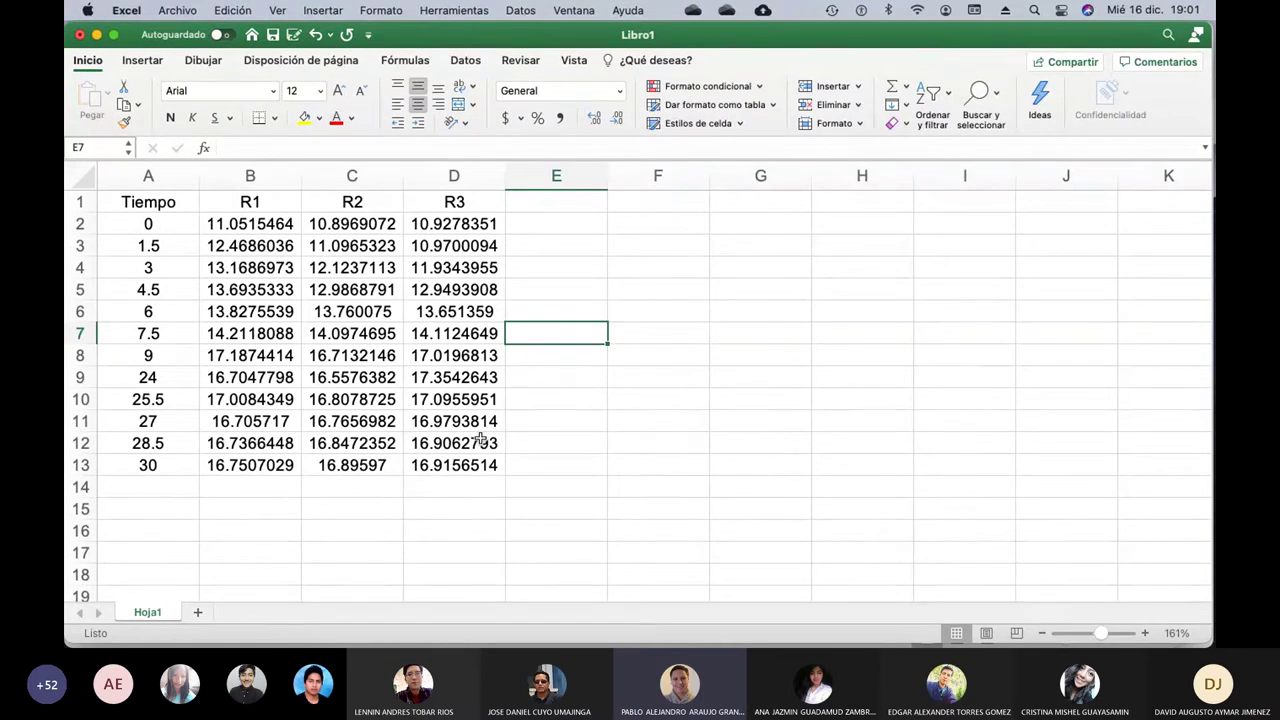
left_click(1146, 634)
left_click(1146, 634)
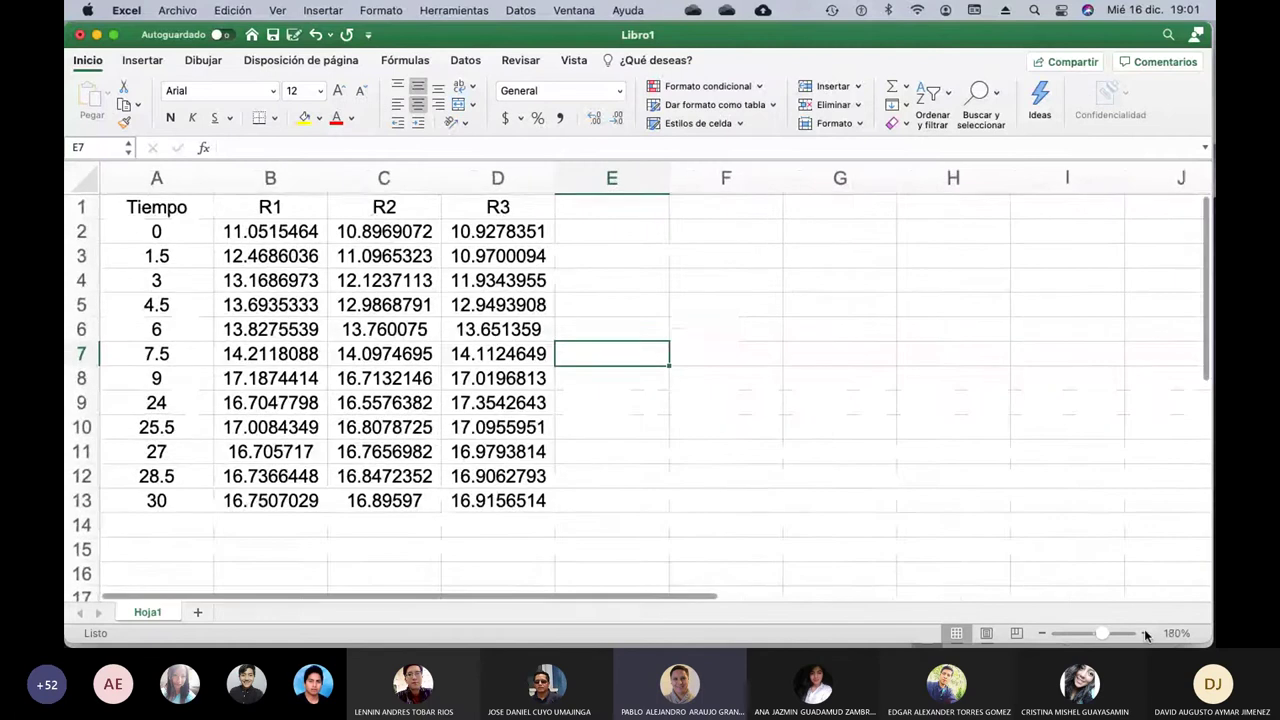
left_click(1146, 634)
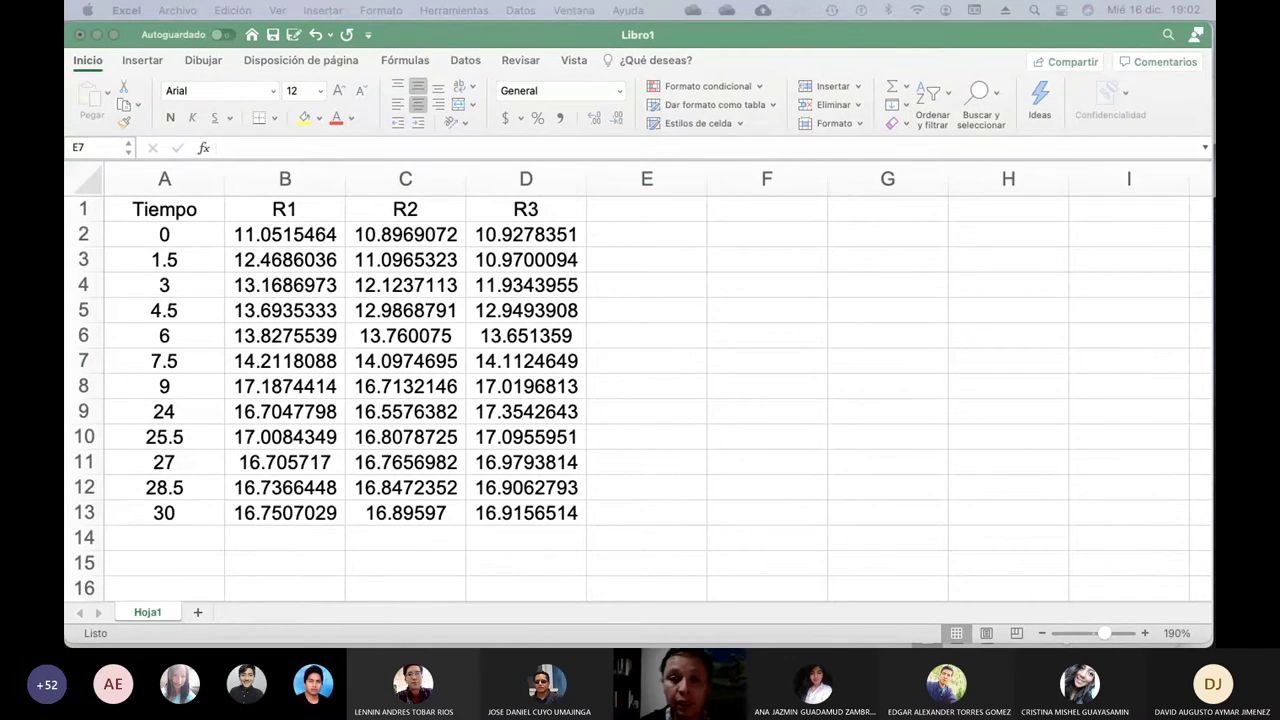
Examine the reducing-sugar tables in g/L on the azucares sheet of DATOS EXPERIMENTALES.
left_click(577, 12)
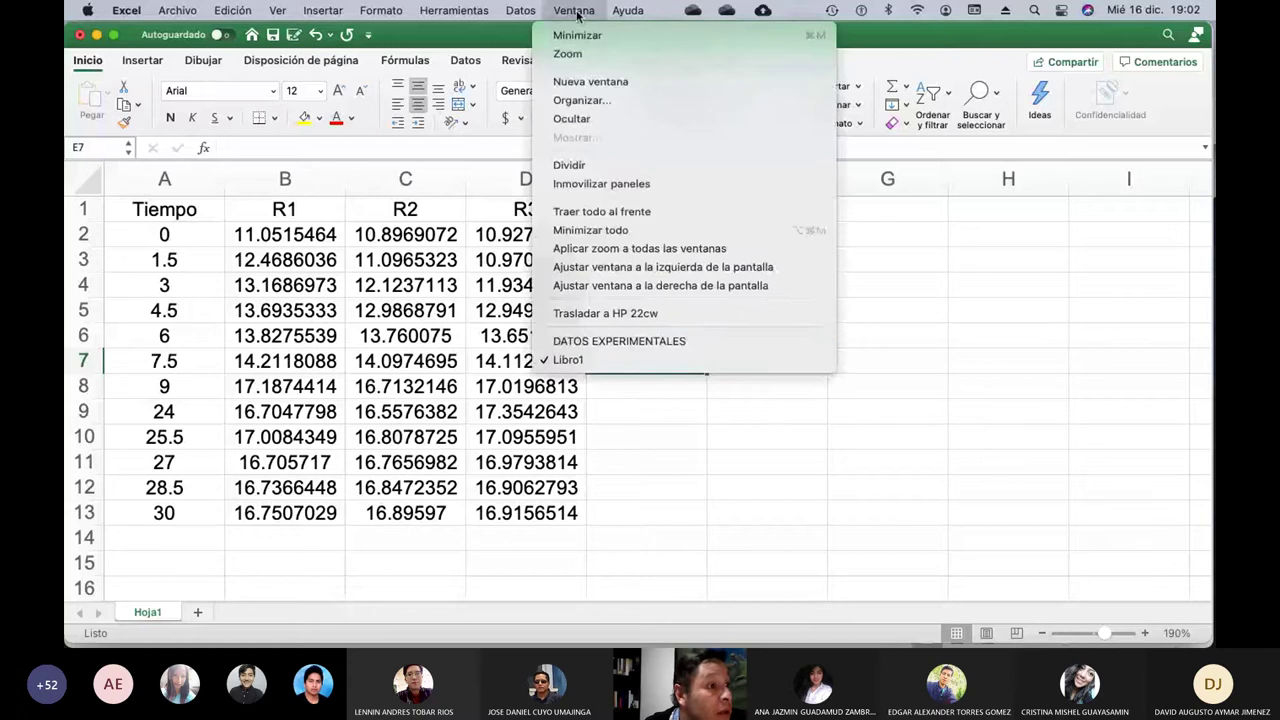
left_click(650, 363)
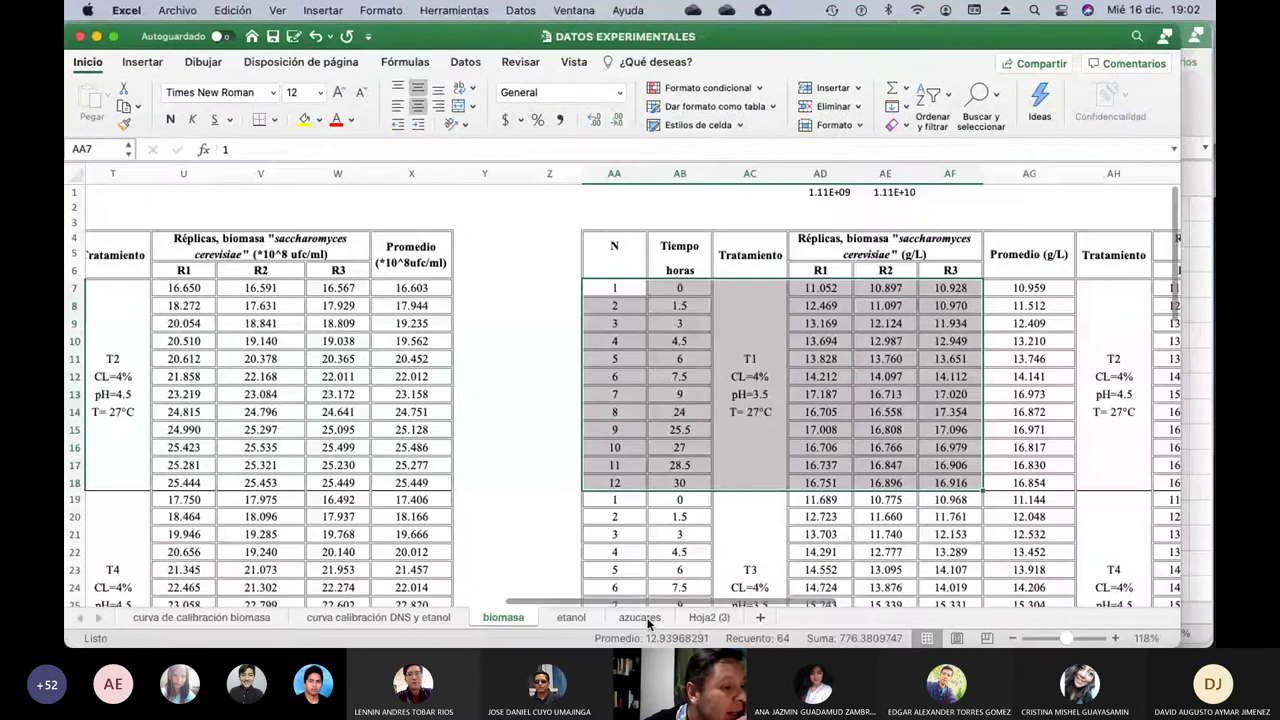
left_click(645, 618)
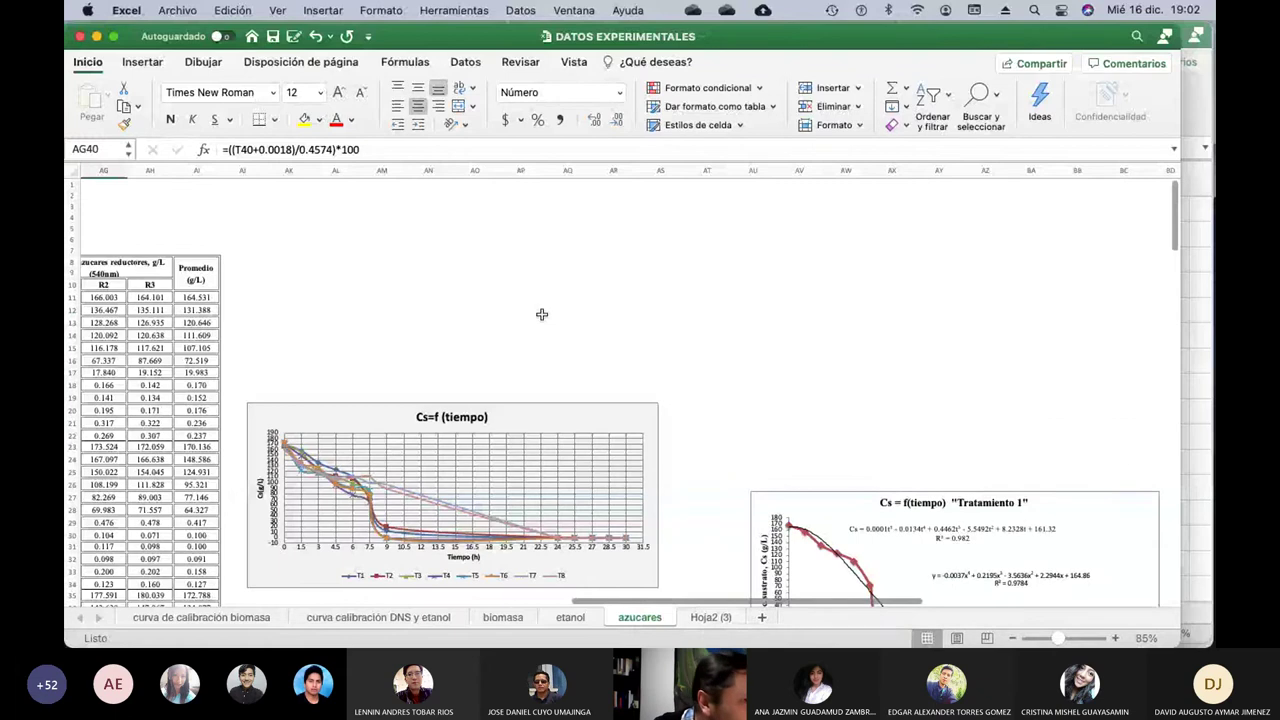
scroll(543, 314, "left", 10)
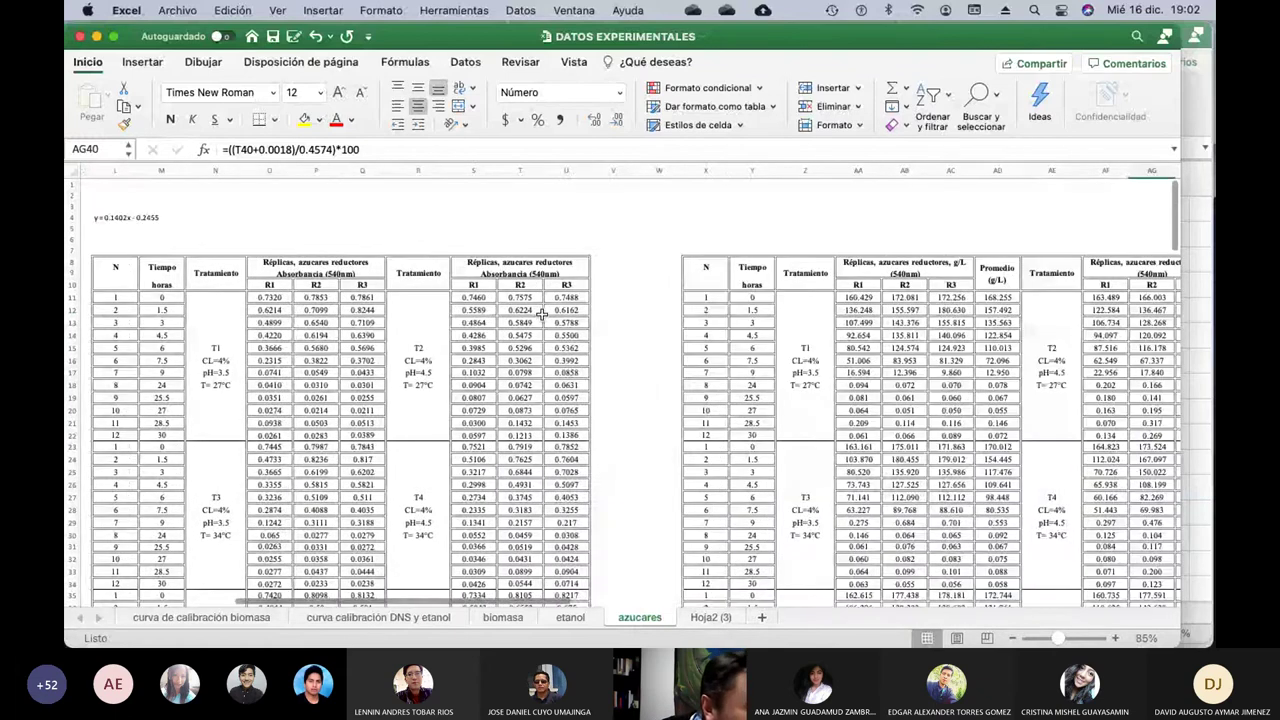
scroll(542, 314, "right", 3)
scroll(541, 314, "right", 2)
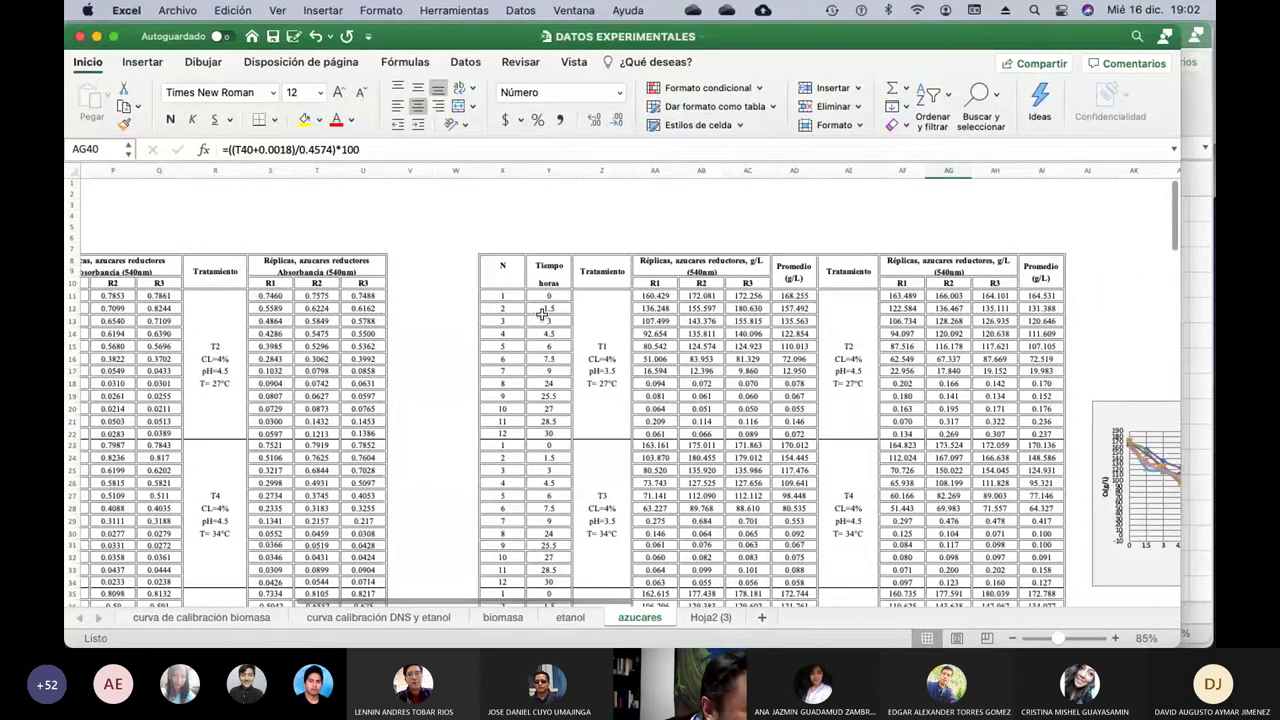
scroll(542, 312, "right", 3)
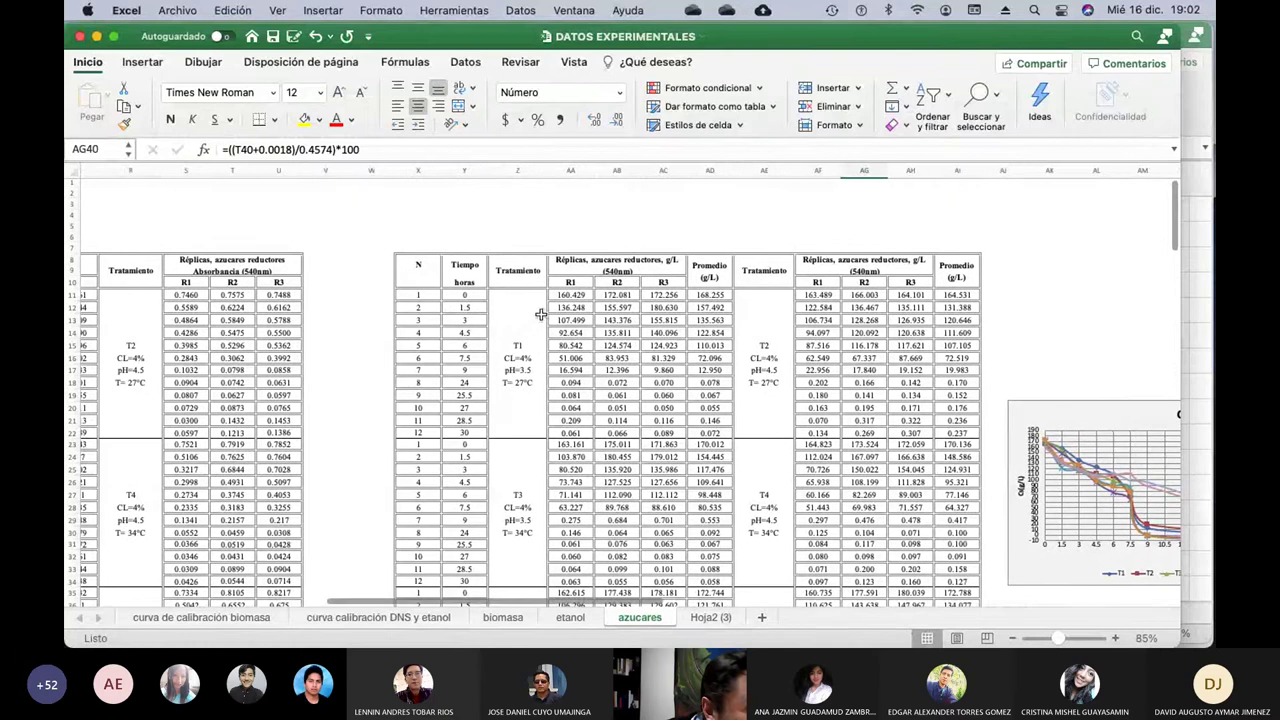
scroll(542, 313, "down", 2)
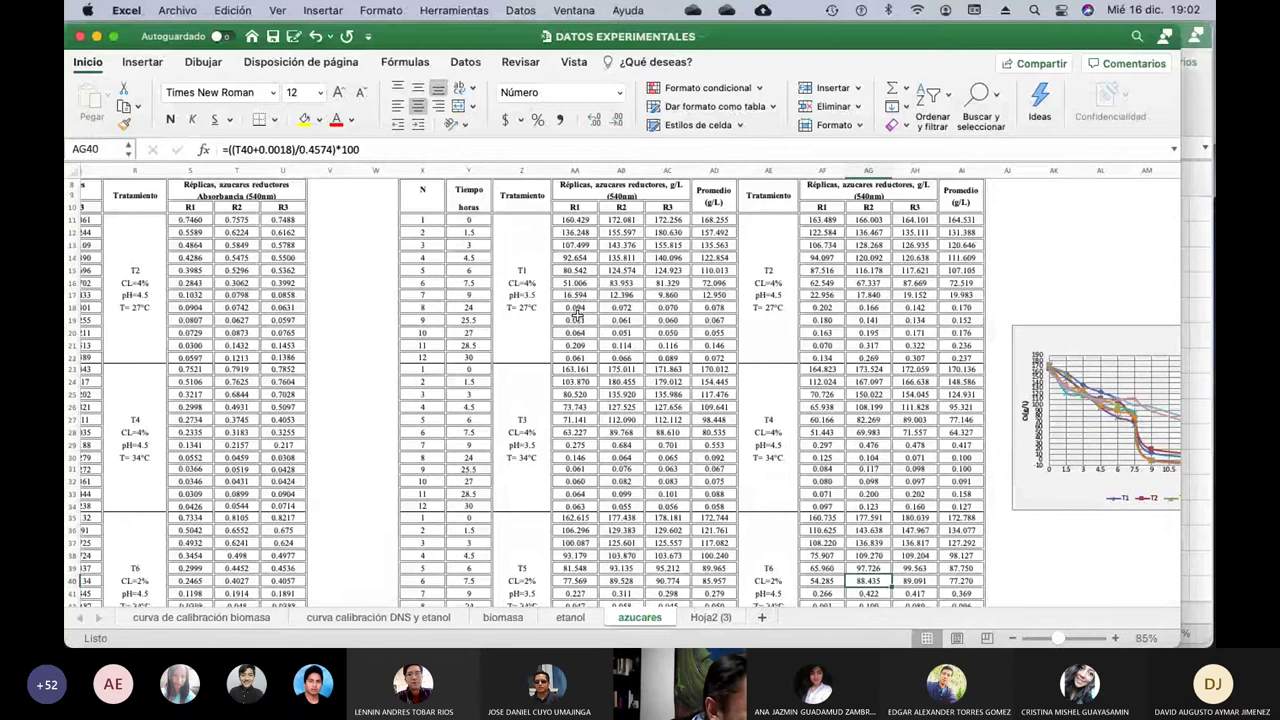
scroll(730, 566, "up", 2)
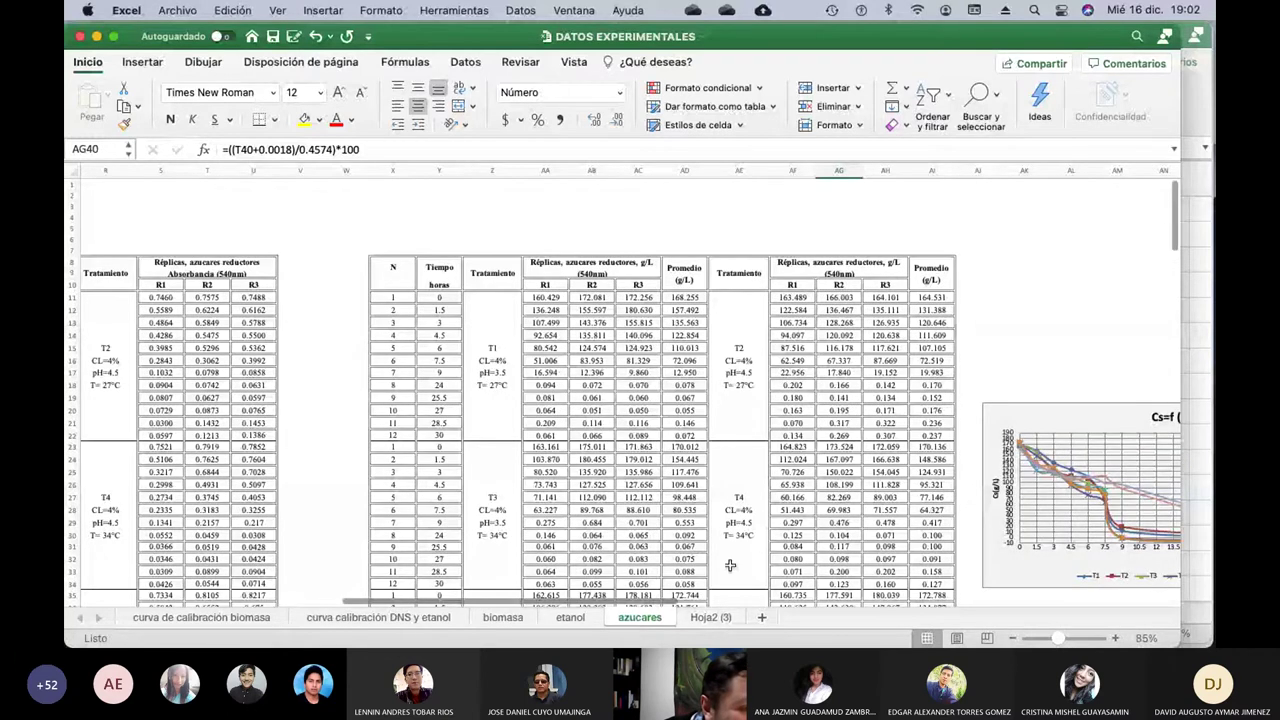
Copy the T1 reducing-sugar block in g/L from Tiempo through R3, range Y11:AC22, on the azucares sheet.
left_click(1066, 640)
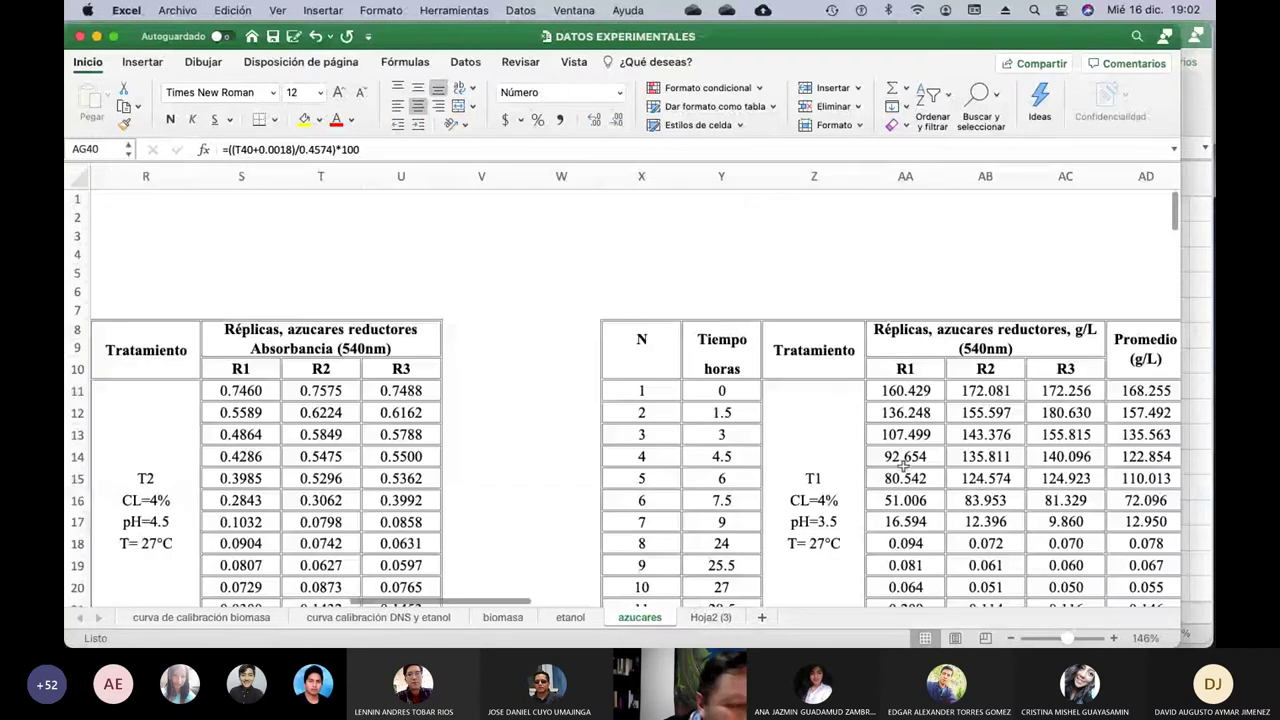
scroll(905, 464, "right", 4)
scroll(905, 464, "down", 2)
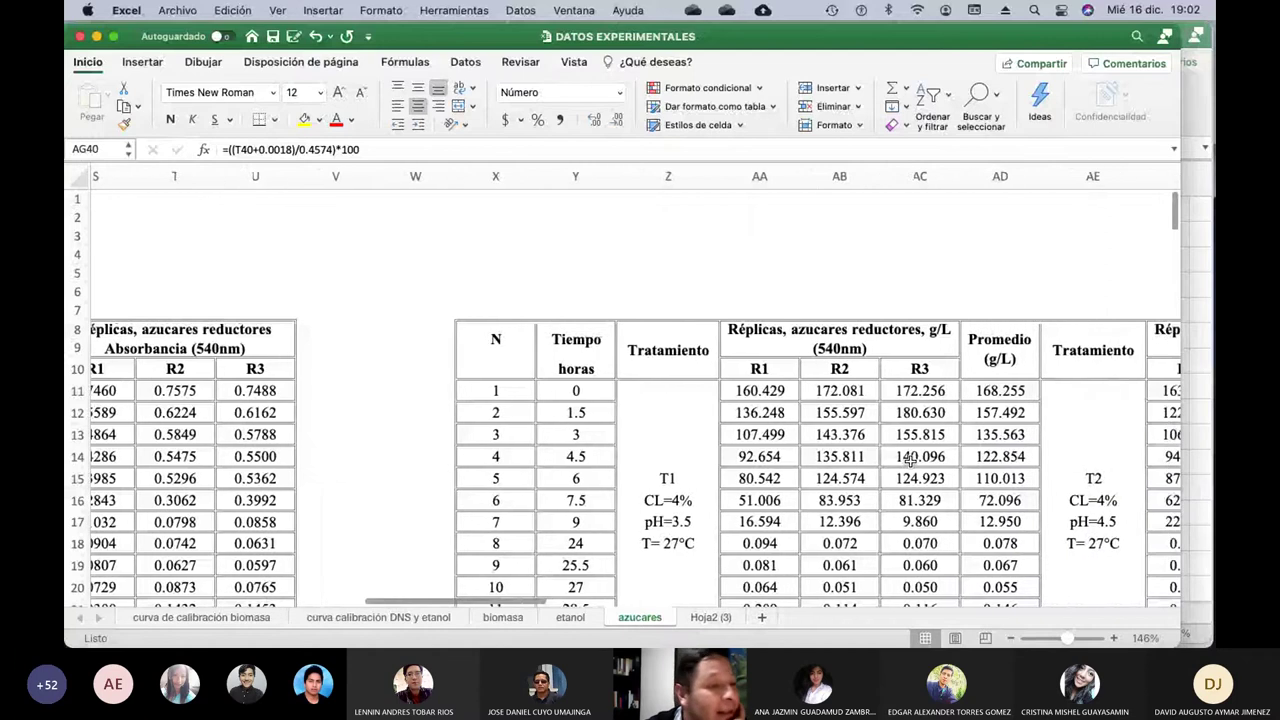
scroll(910, 461, "down", 2)
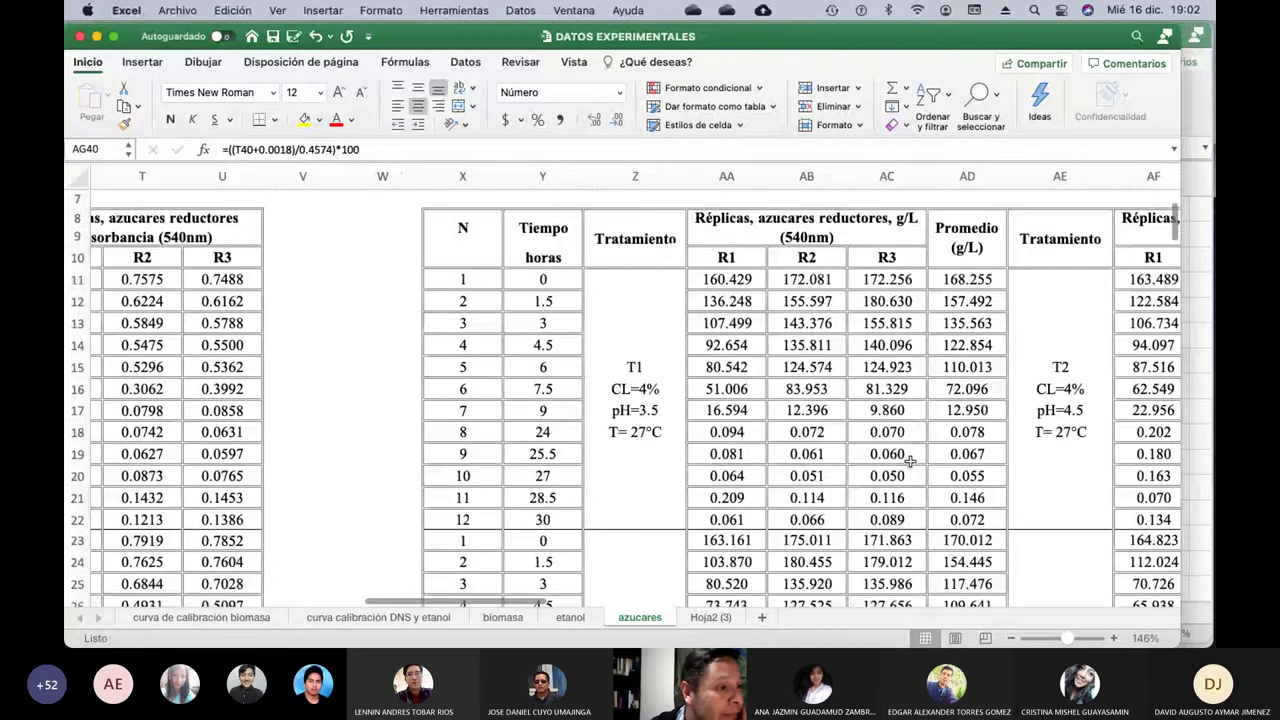
scroll(910, 459, "up", 1)
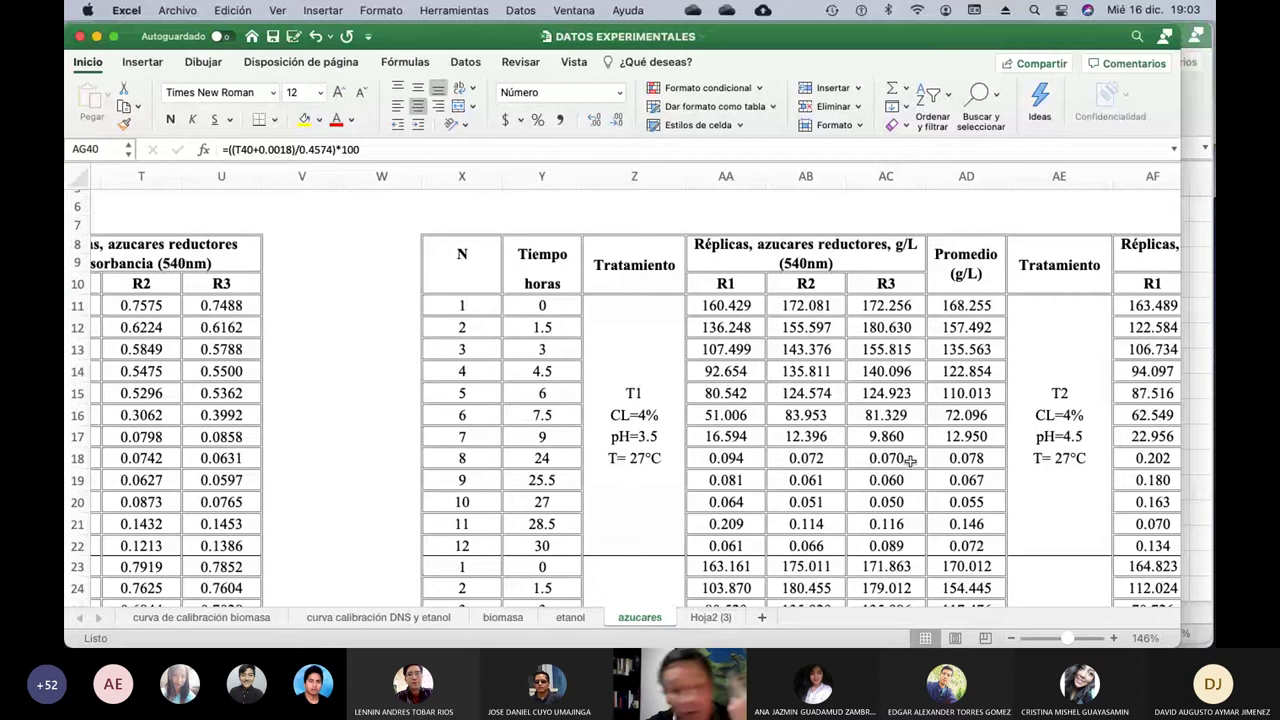
scroll(910, 459, "down", 1)
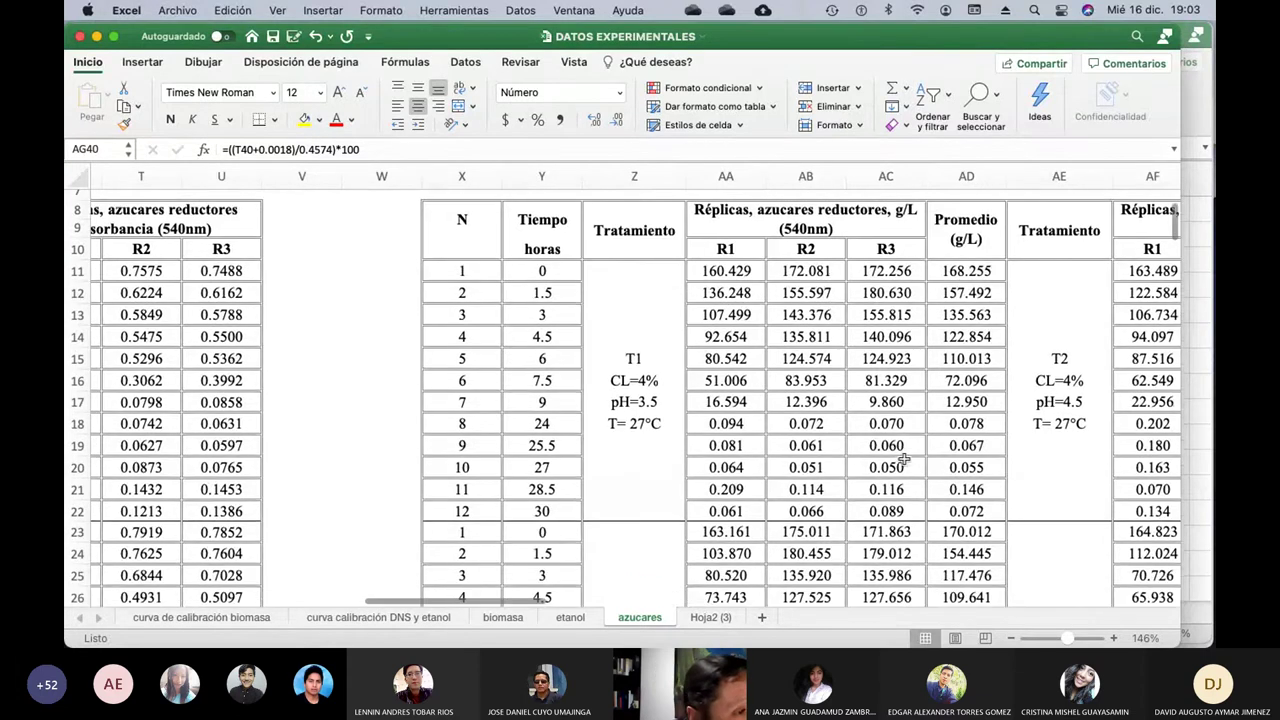
scroll(903, 459, "right", 2)
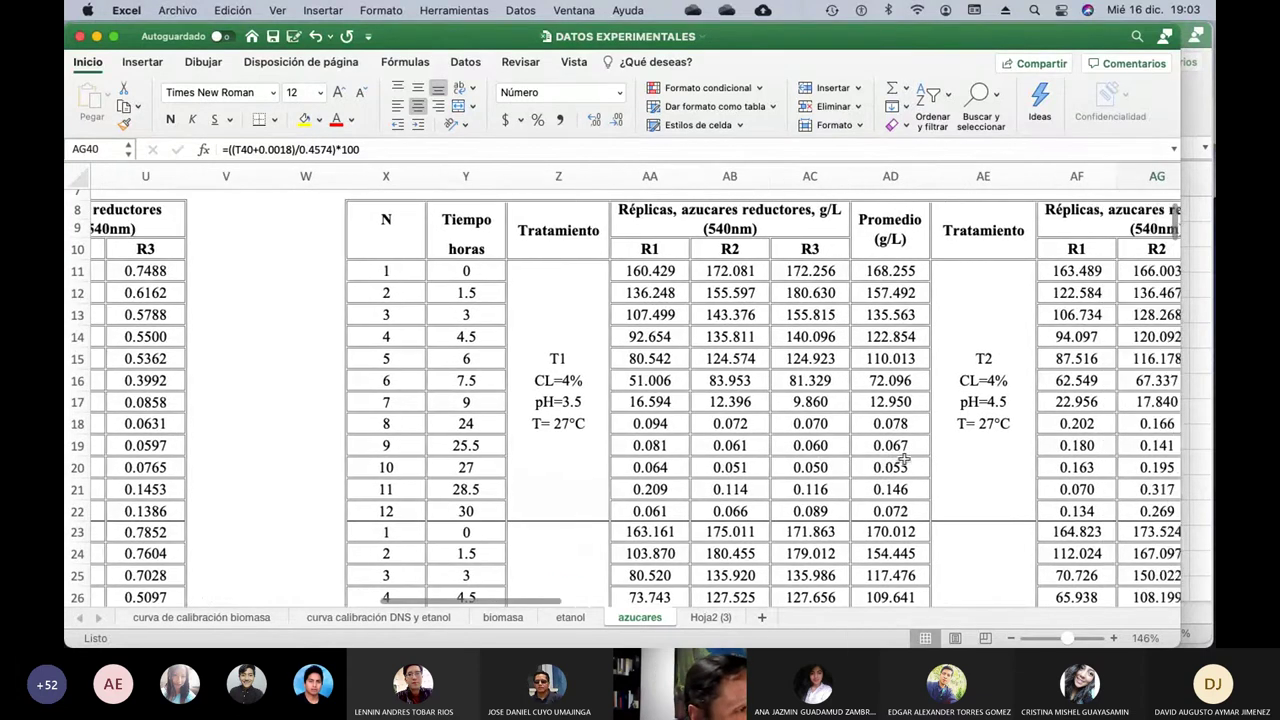
scroll(903, 459, "right", 6)
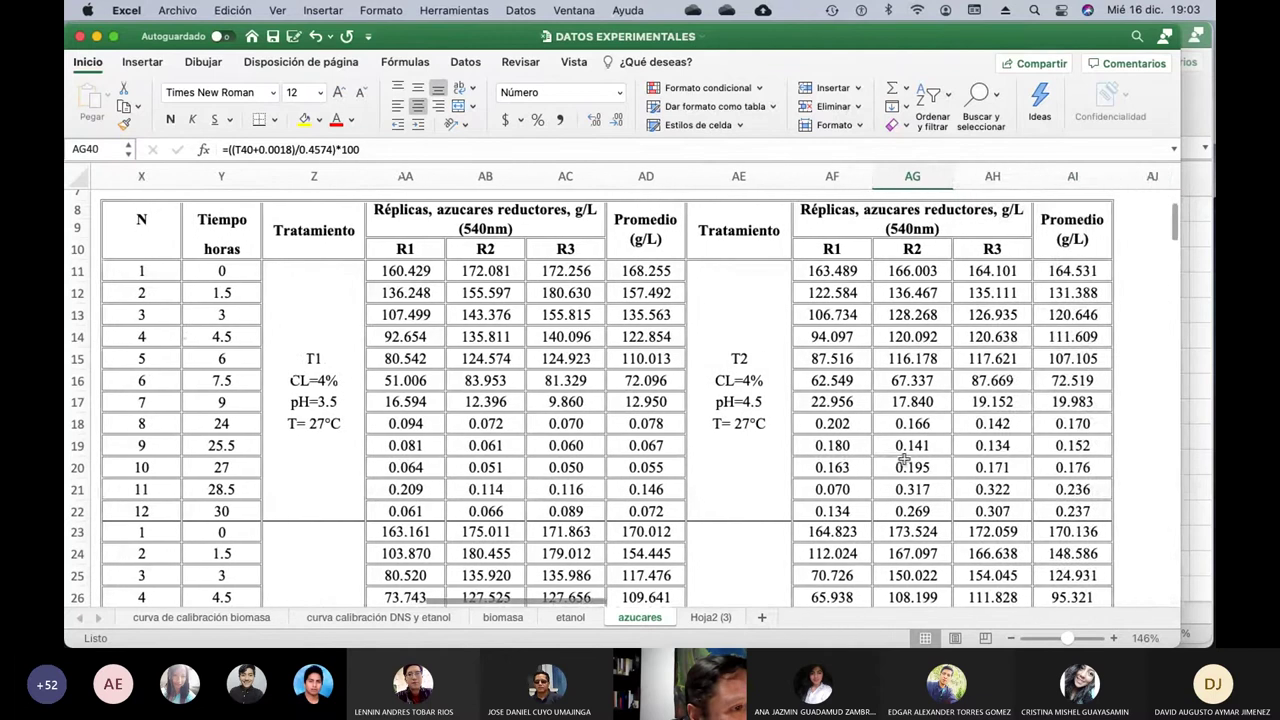
scroll(903, 459, "left", 4)
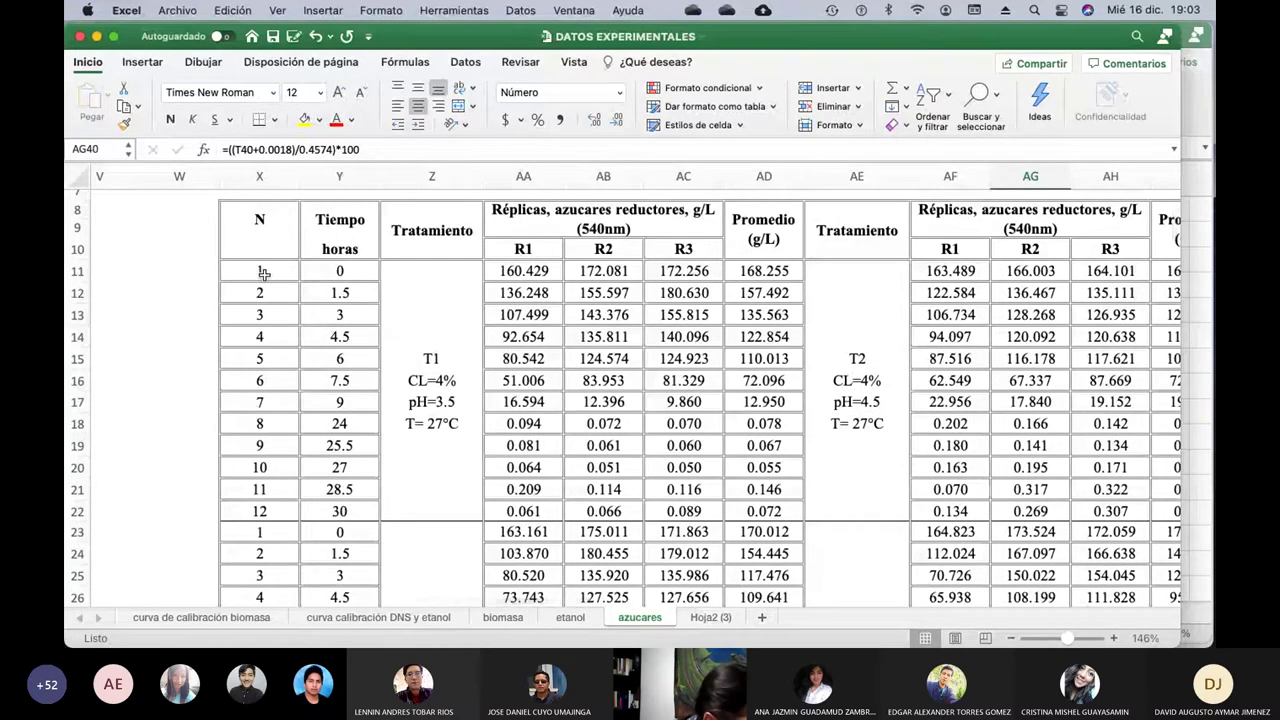
left_click_drag(338, 272, 693, 511)
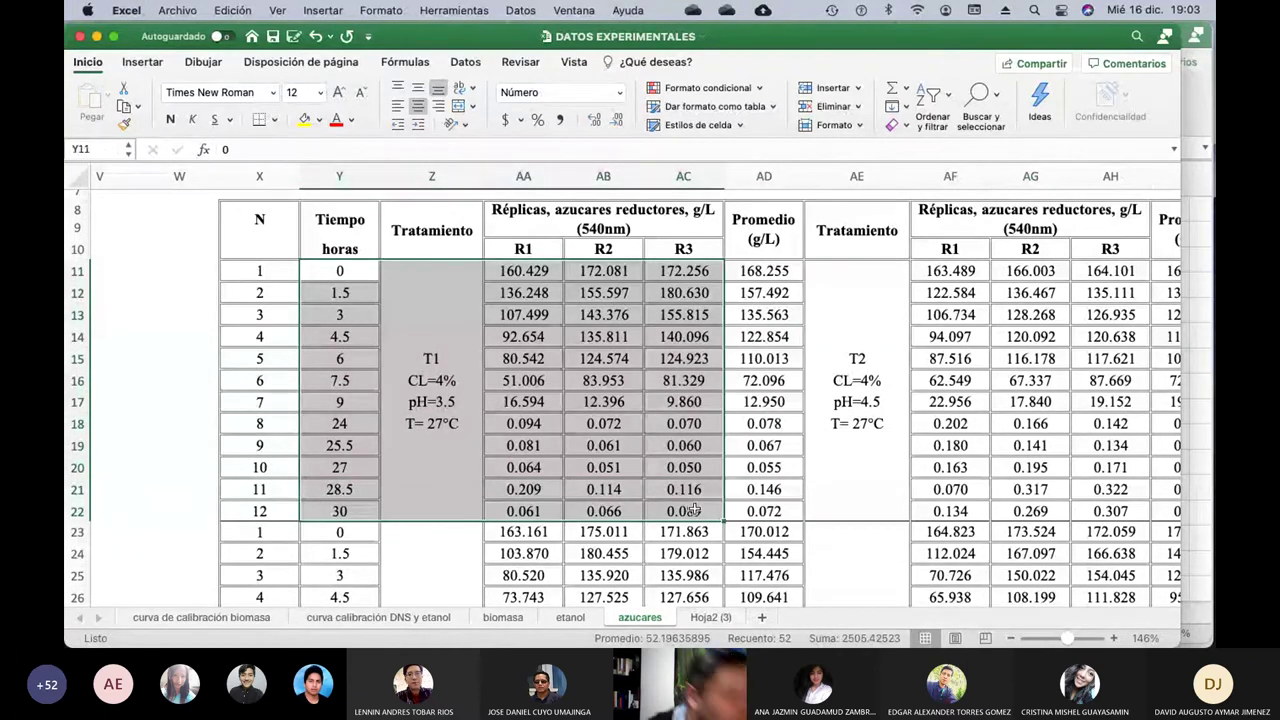
key("super+c")
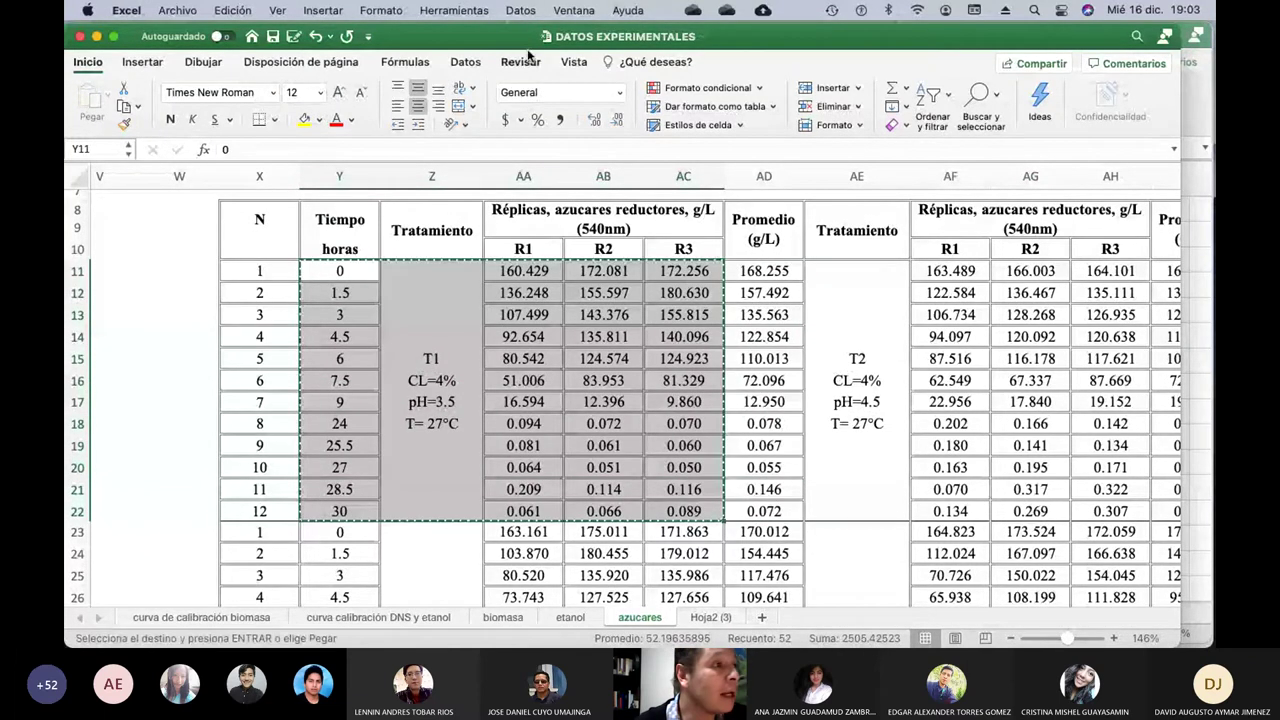
Return to Libro1 and change the first replicate heading in B1 to R1x.
left_click(561, 12)
left_click(617, 341)
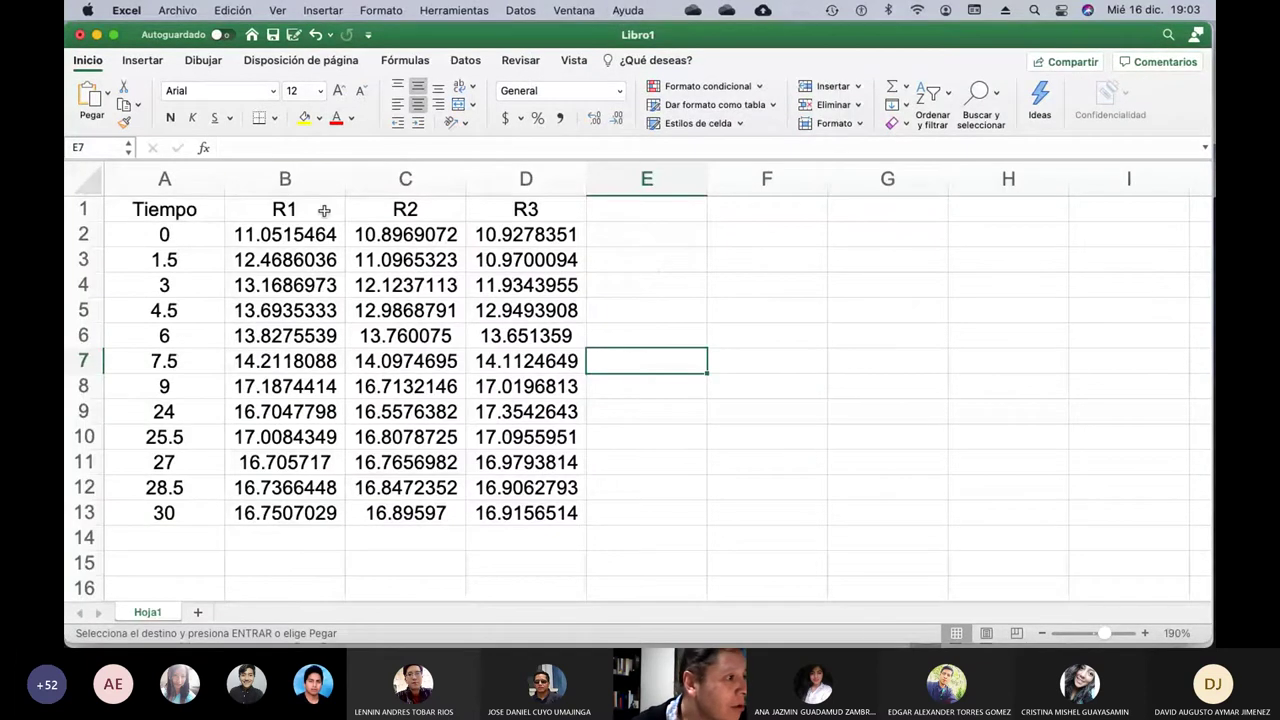
left_click(328, 210)
left_click(274, 148)
type("x")
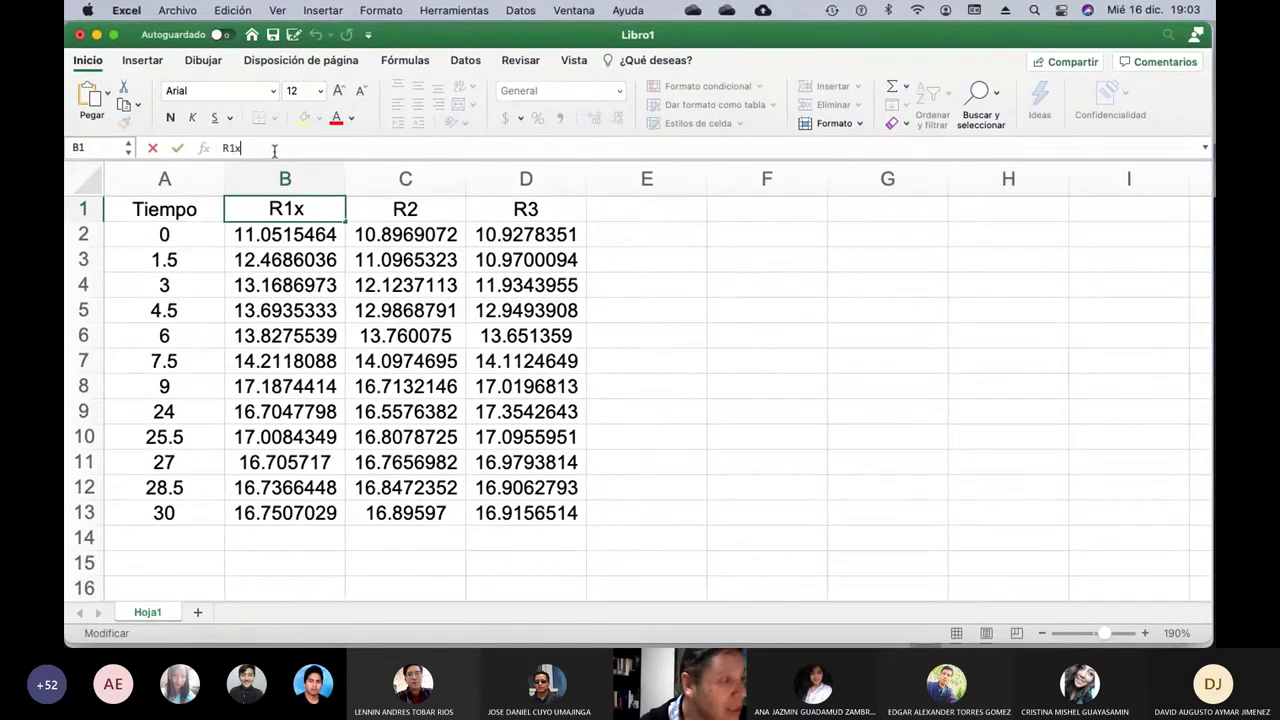
key("Return")
Change the second replicate heading in C1 to R2x.
key("Up")
key("Right")
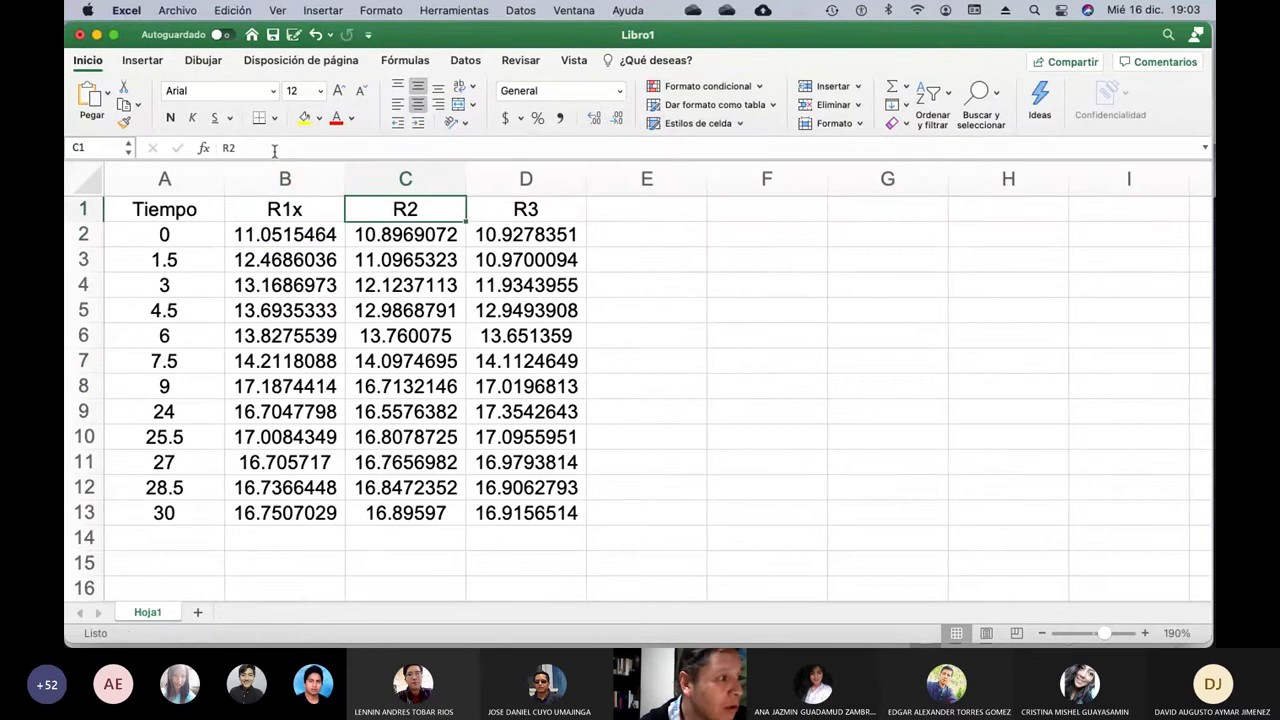
left_click(274, 148)
type("x")
key("Return")
key("Up")
key("Right")
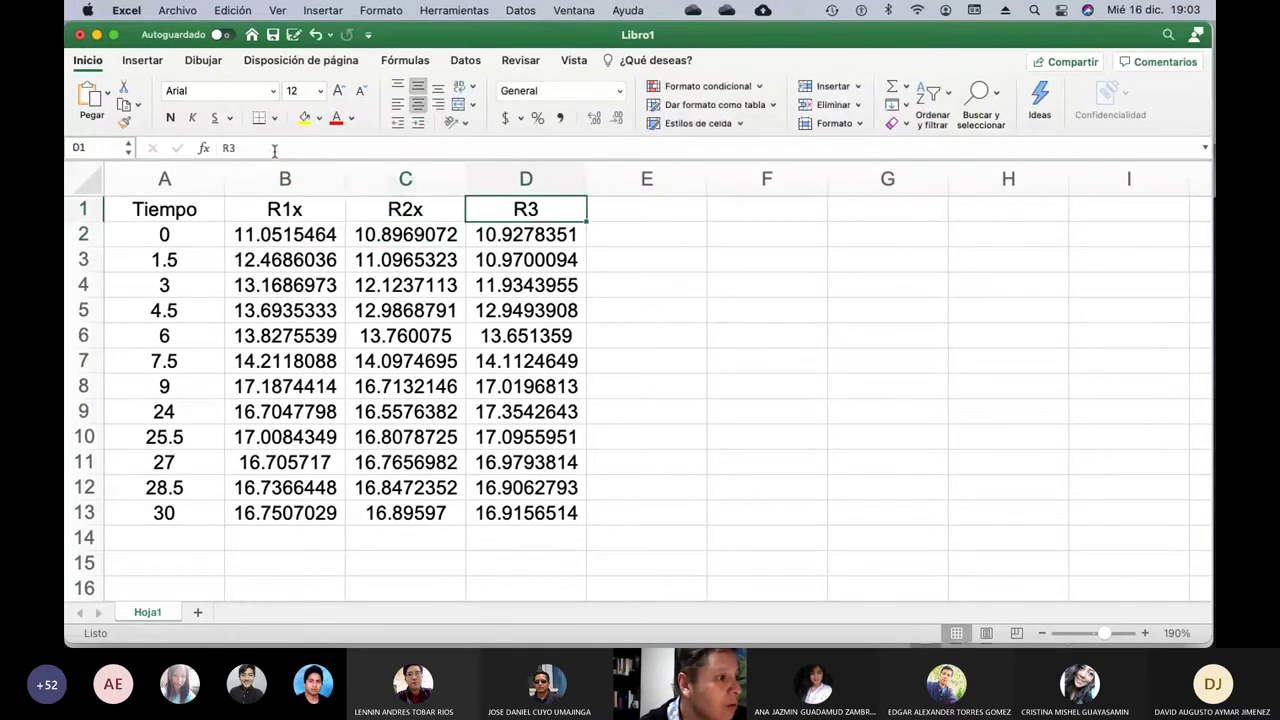
Change the third replicate heading in D1 to R3x.
left_click(274, 148)
type("x")
key("Return")
key("Up")
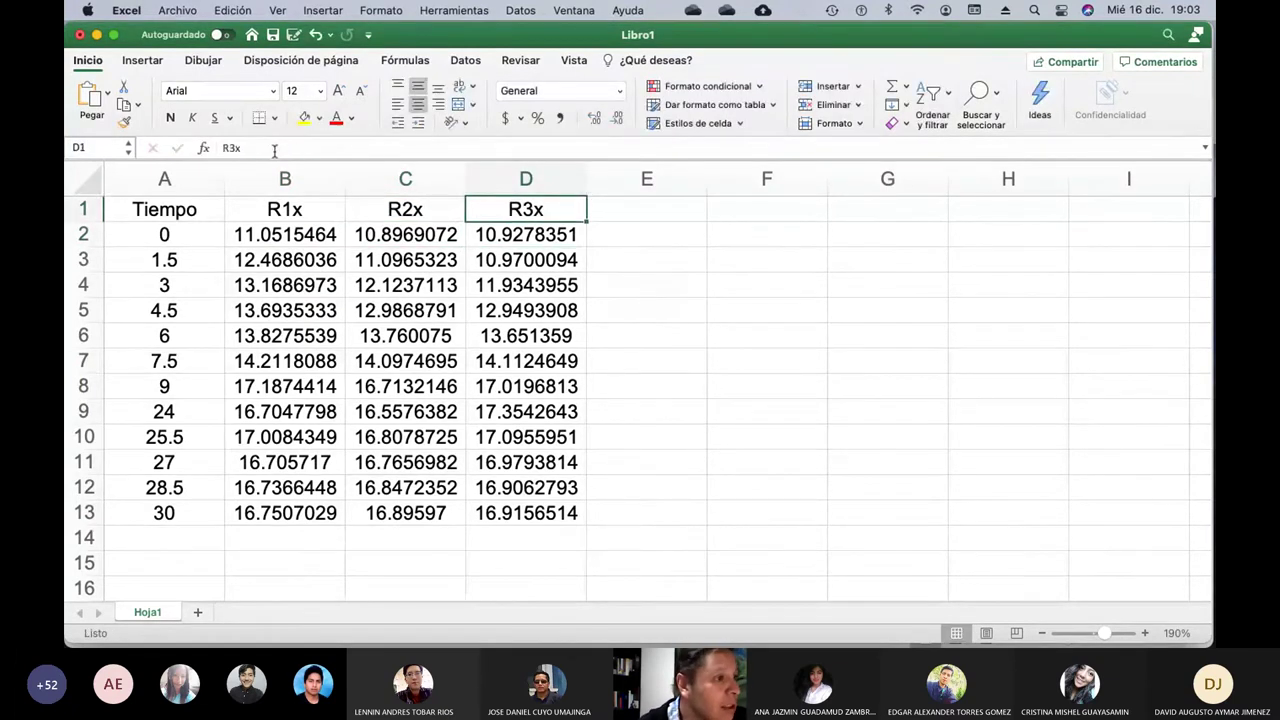
Try pasting the copied reducing-sugar block directly at E1 with its source formatting, and undo the paste.
key("Right")
key("Right")
key("Left")
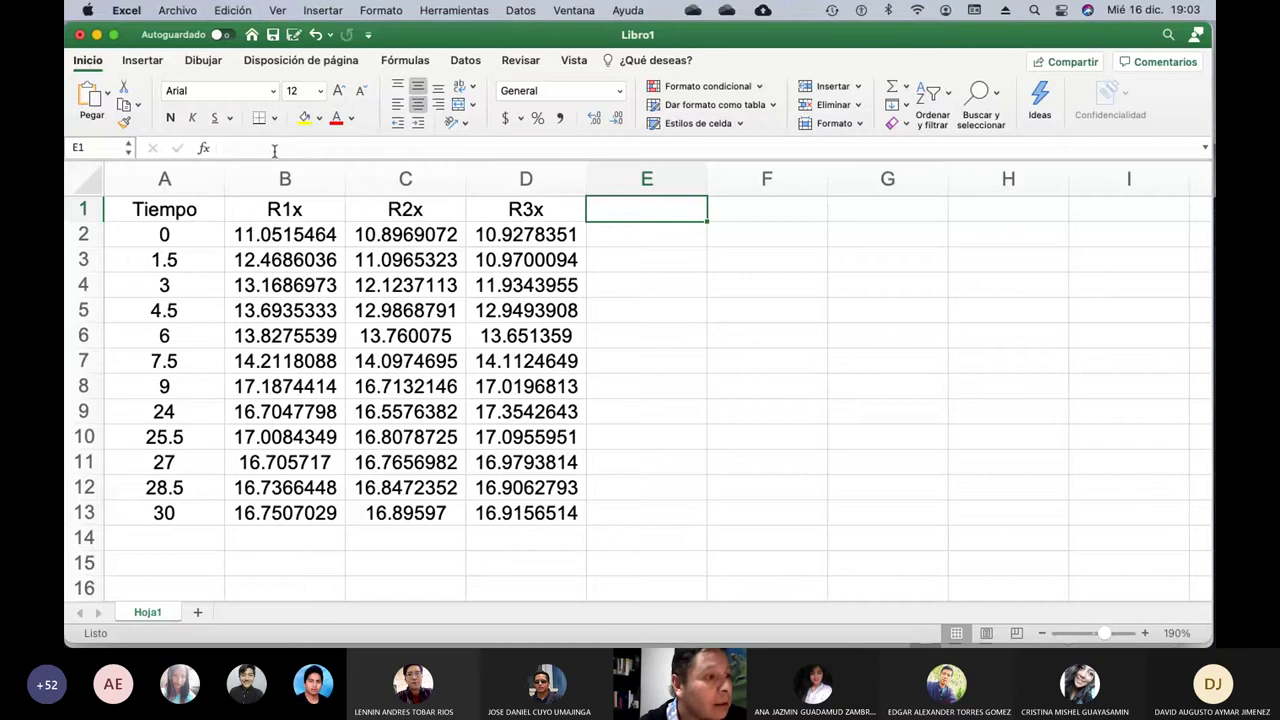
key("super+v")
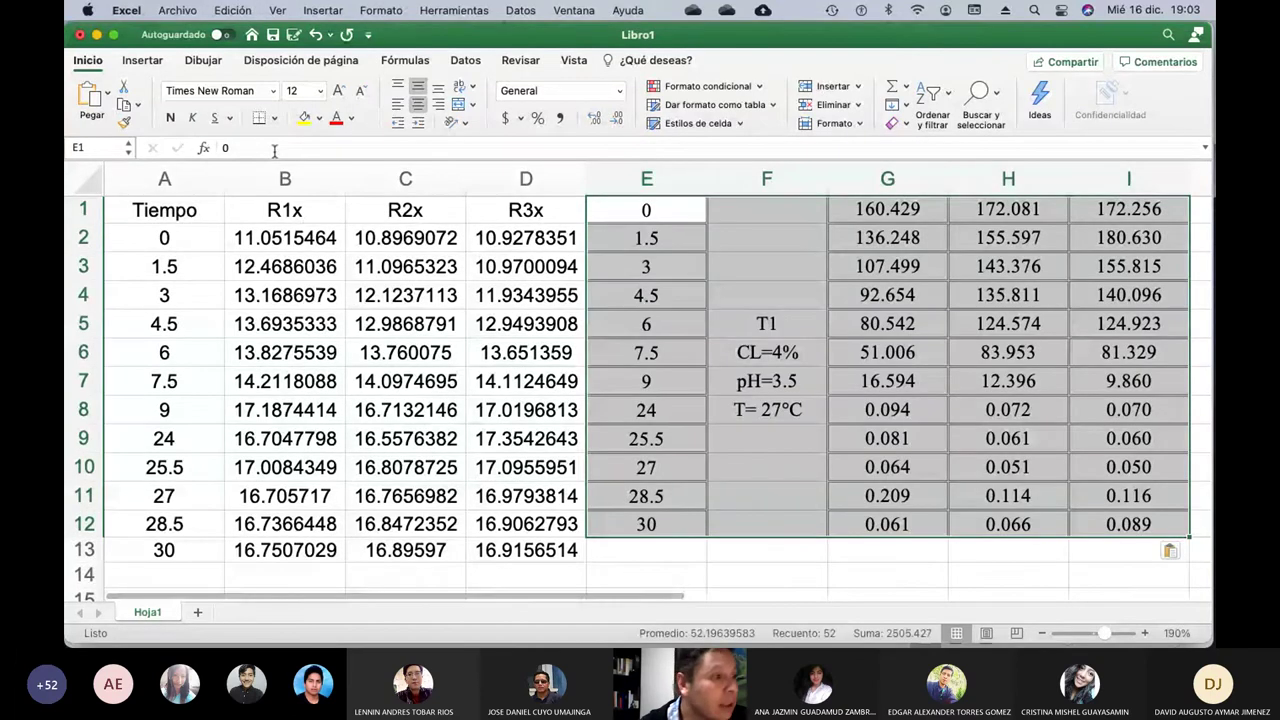
key("super+z")
Try to paste the reducing-sugar block at E2 with Paste Special, and cancel it.
left_click(176, 10)
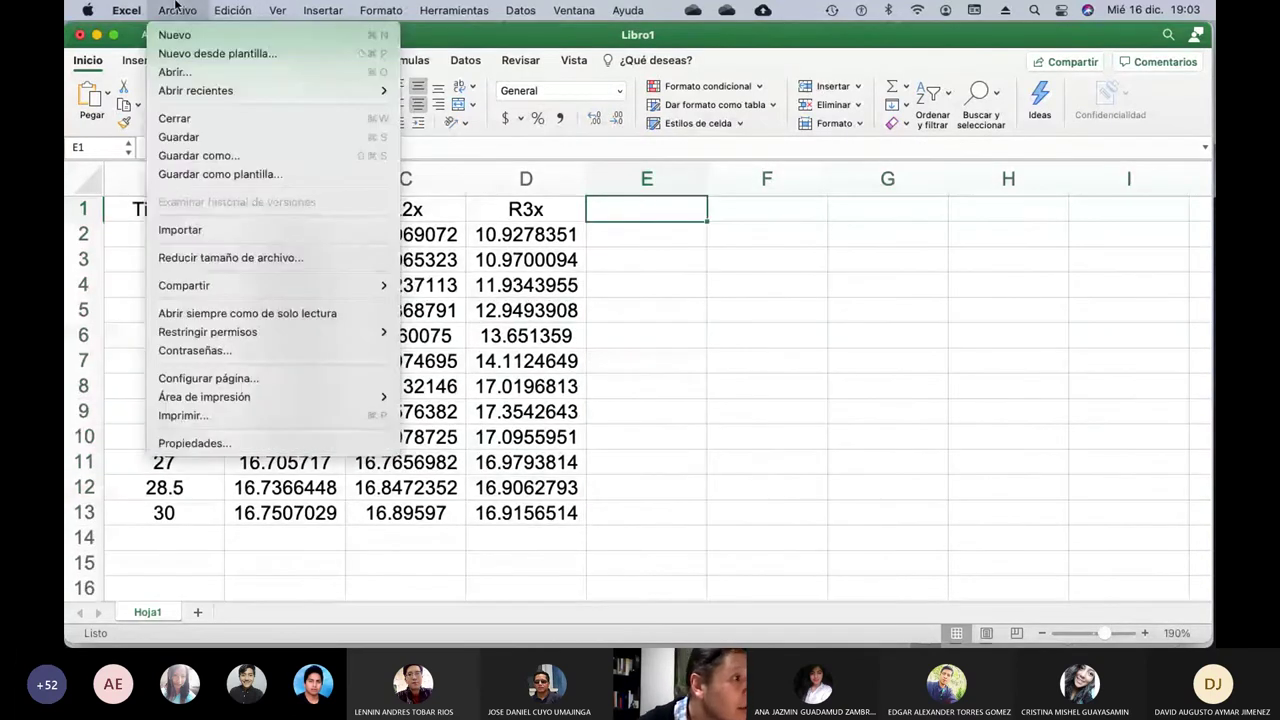
left_click(793, 334)
left_click(649, 243)
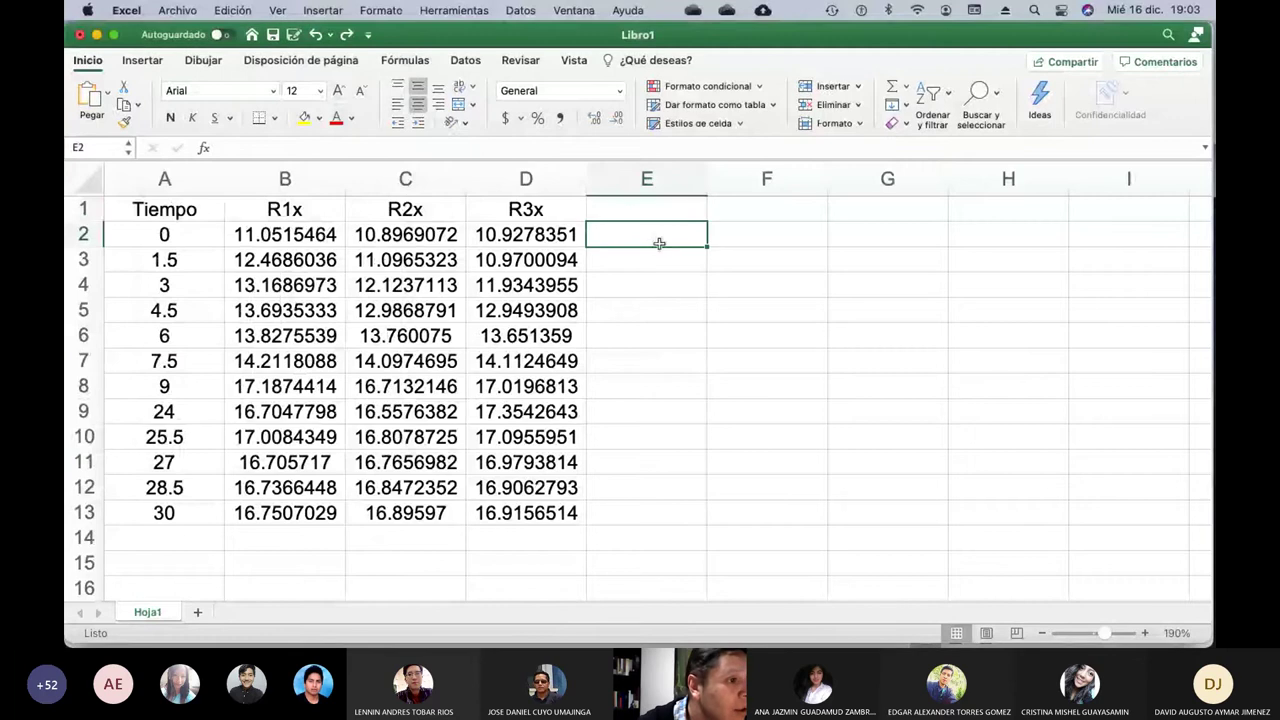
left_click(220, 10)
left_click(311, 149)
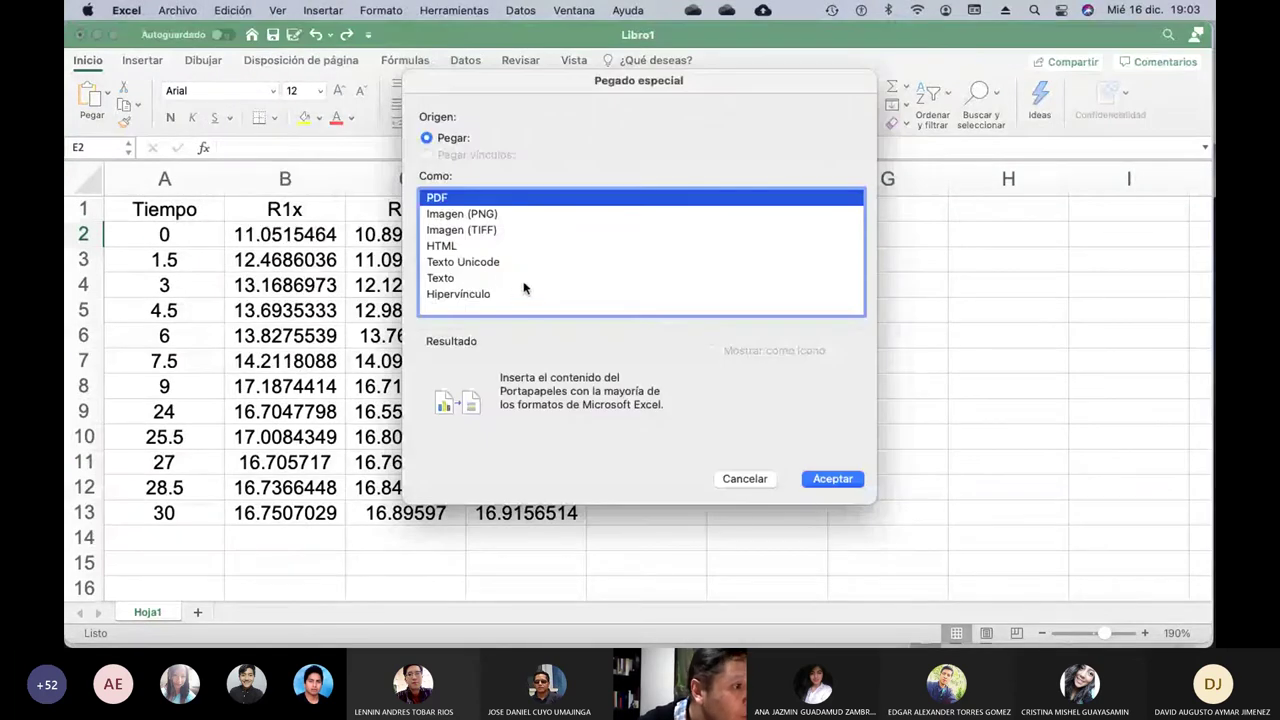
left_click(754, 480)
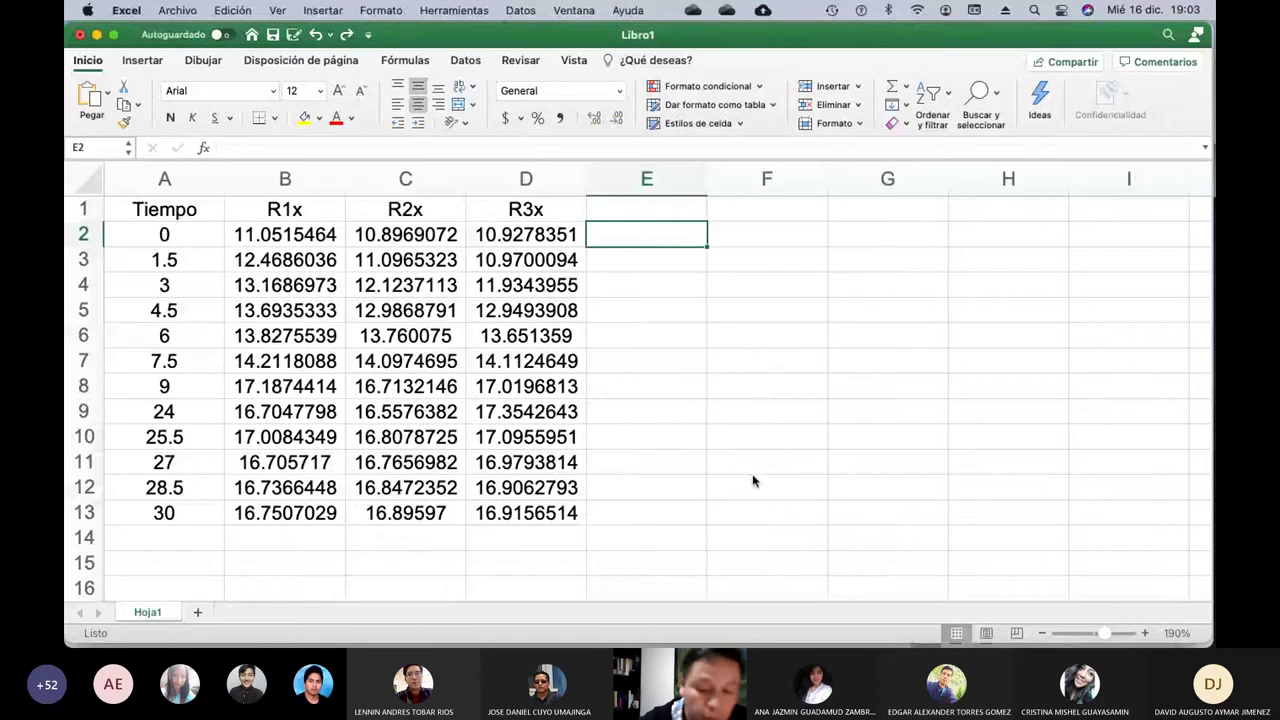
Switch to DATOS EXPERIMENTALES and copy the T1 reducing-sugar block Y11:AC22 on the azucares sheet again.
left_click(582, 11)
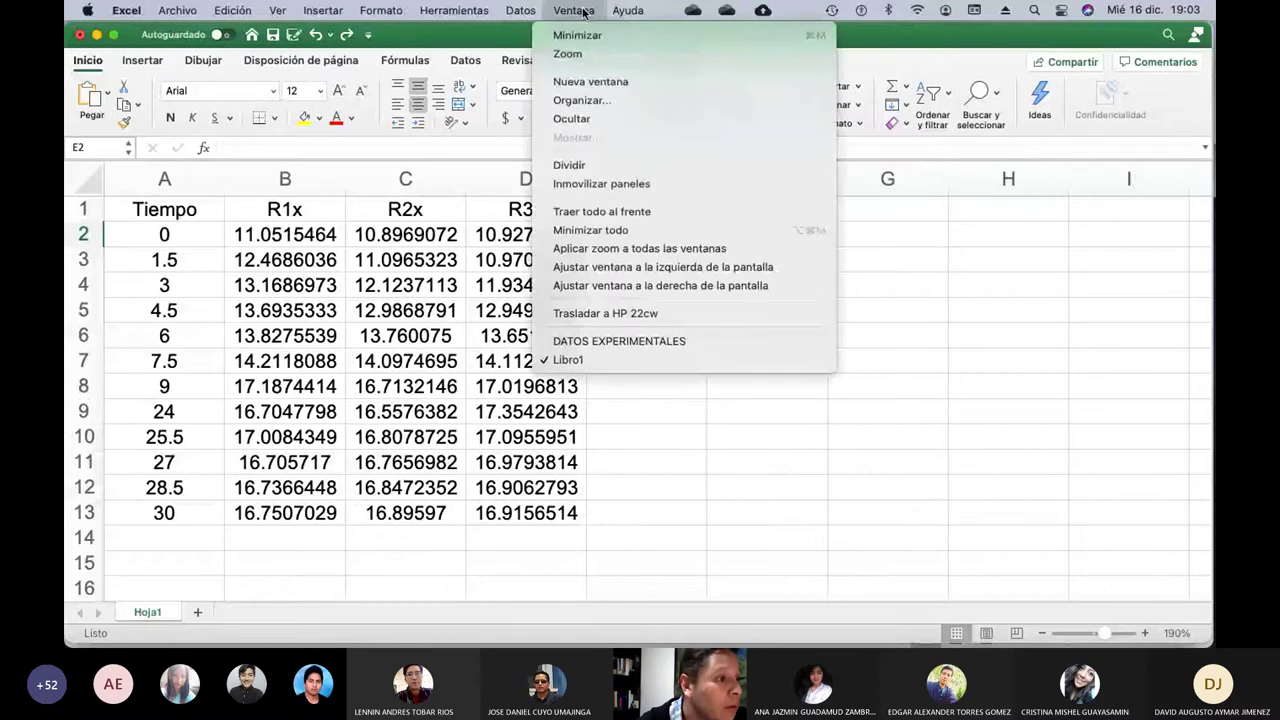
left_click(619, 339)
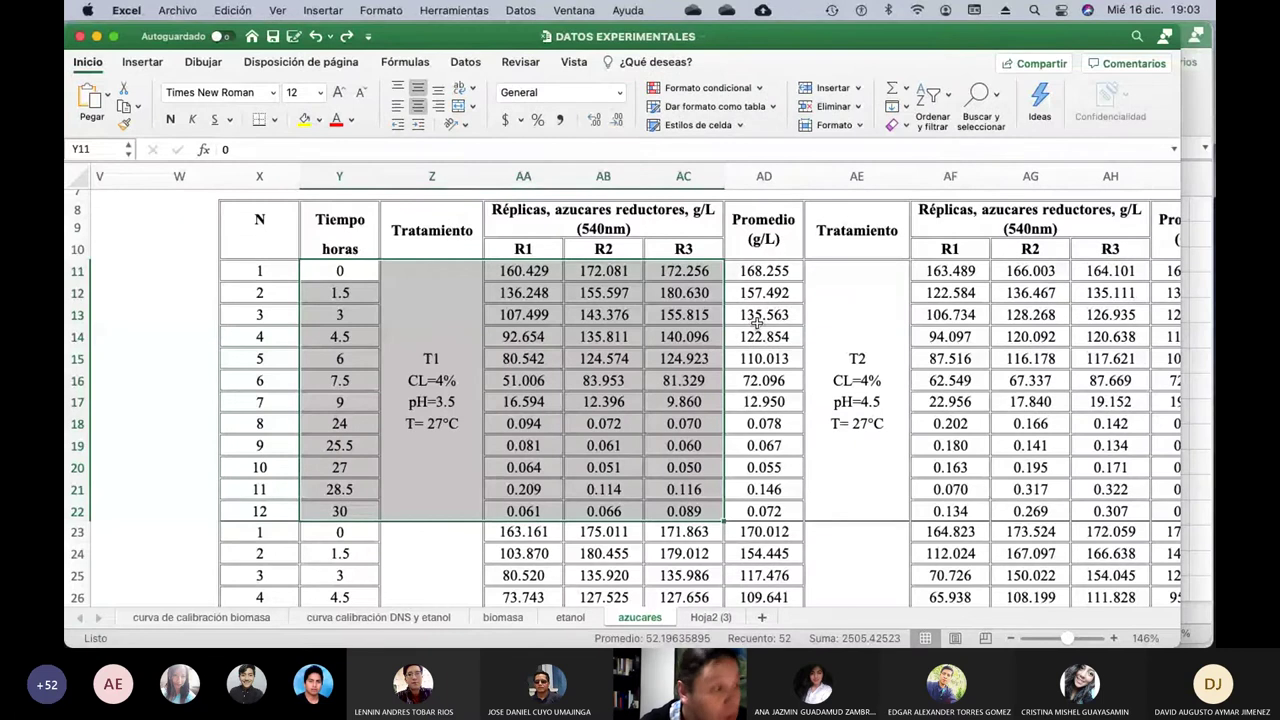
key("super+c")
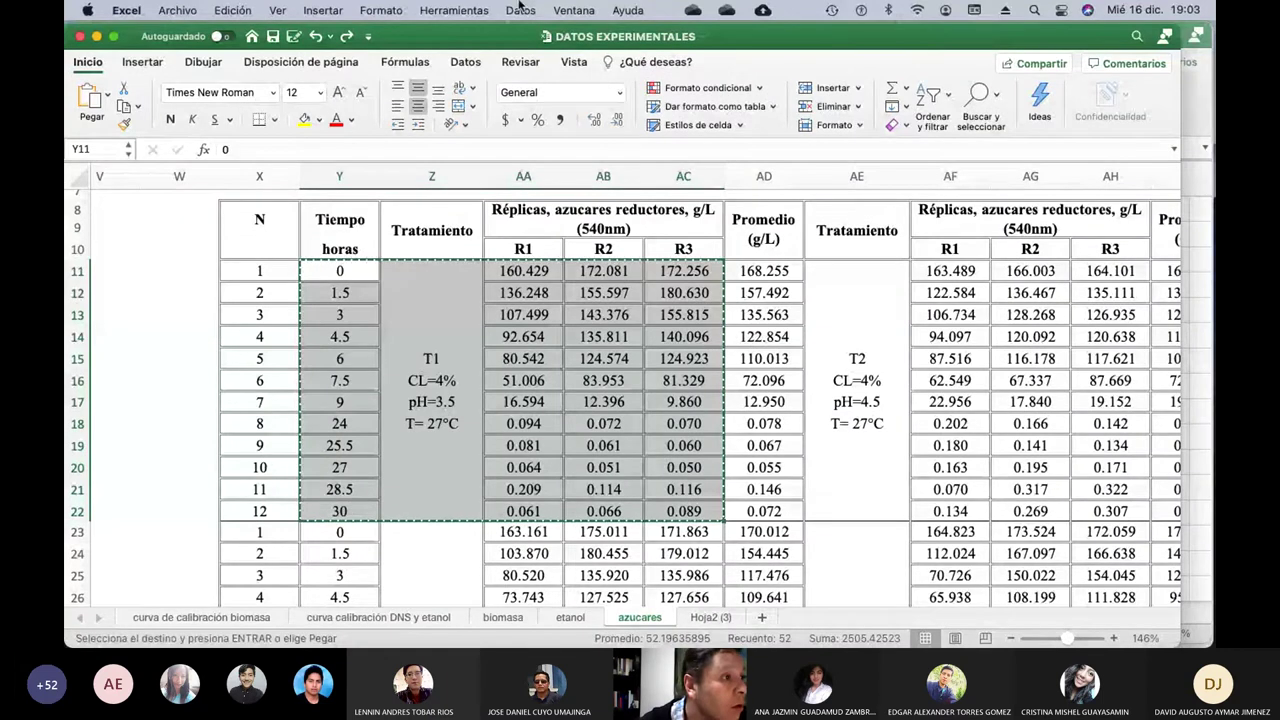
Return to Libro1 and paste the copied reducing-sugar block as values only, starting at E2.
left_click(574, 10)
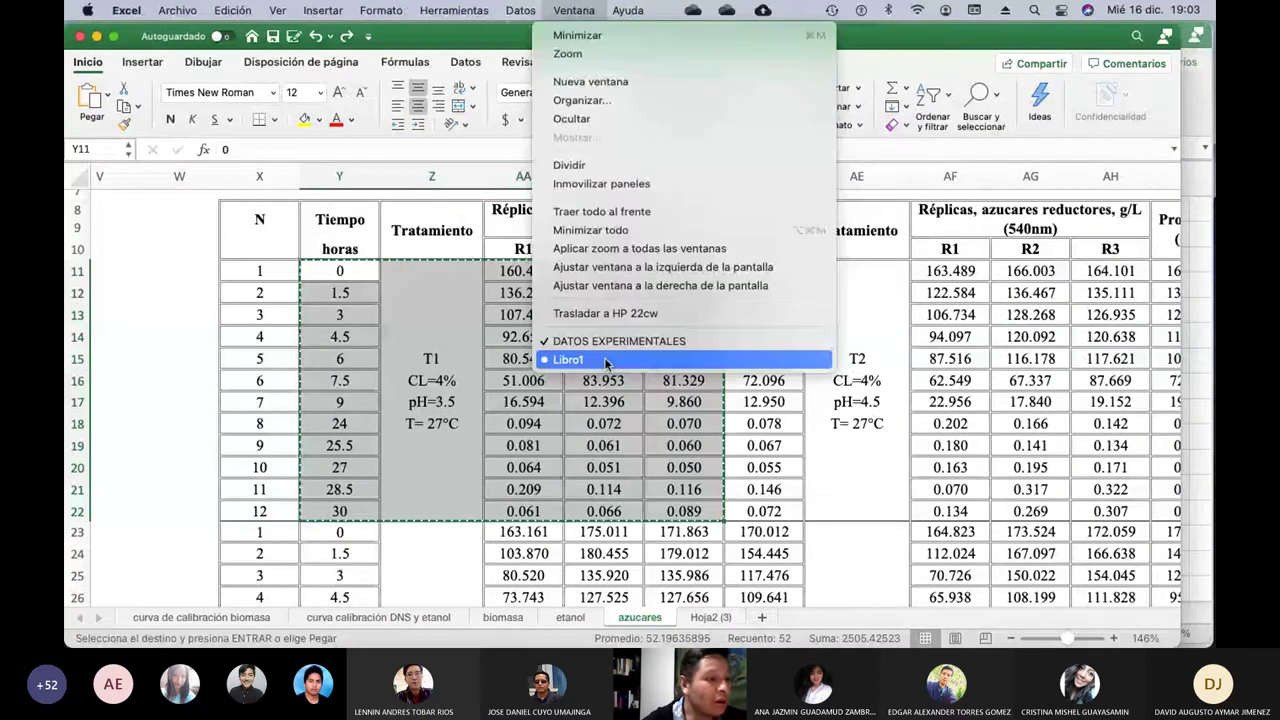
left_click(606, 360)
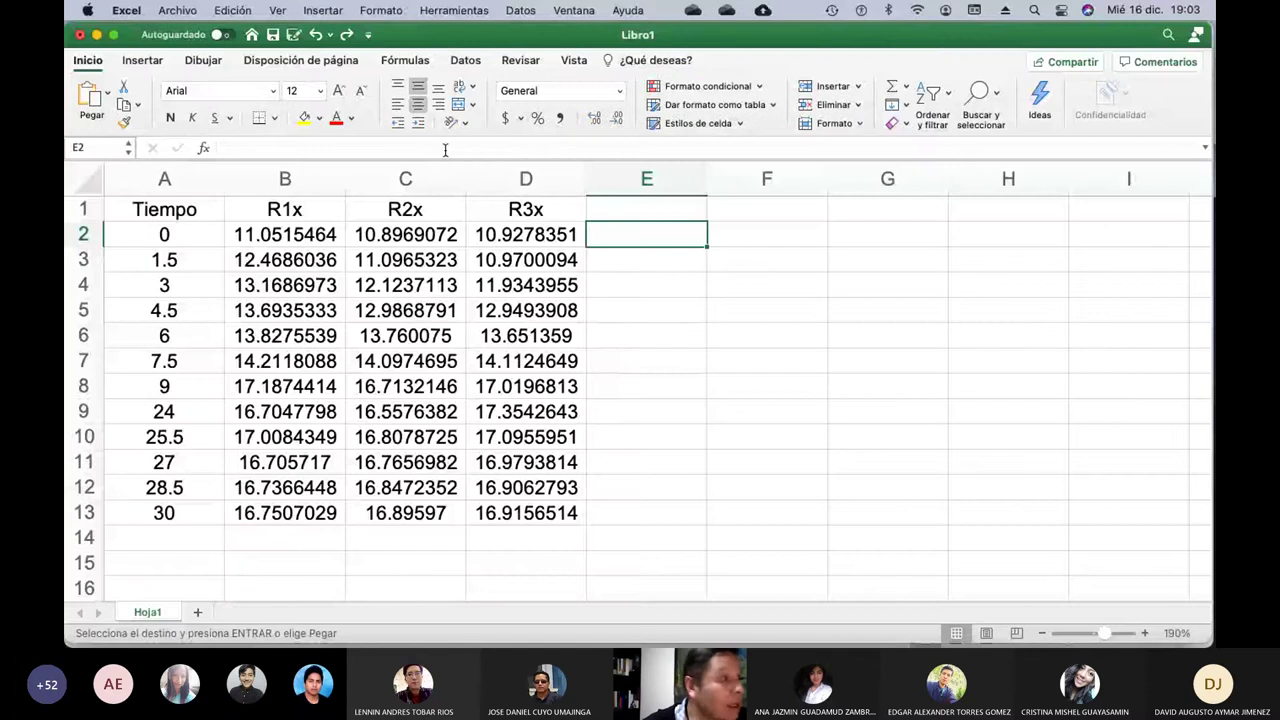
left_click(232, 10)
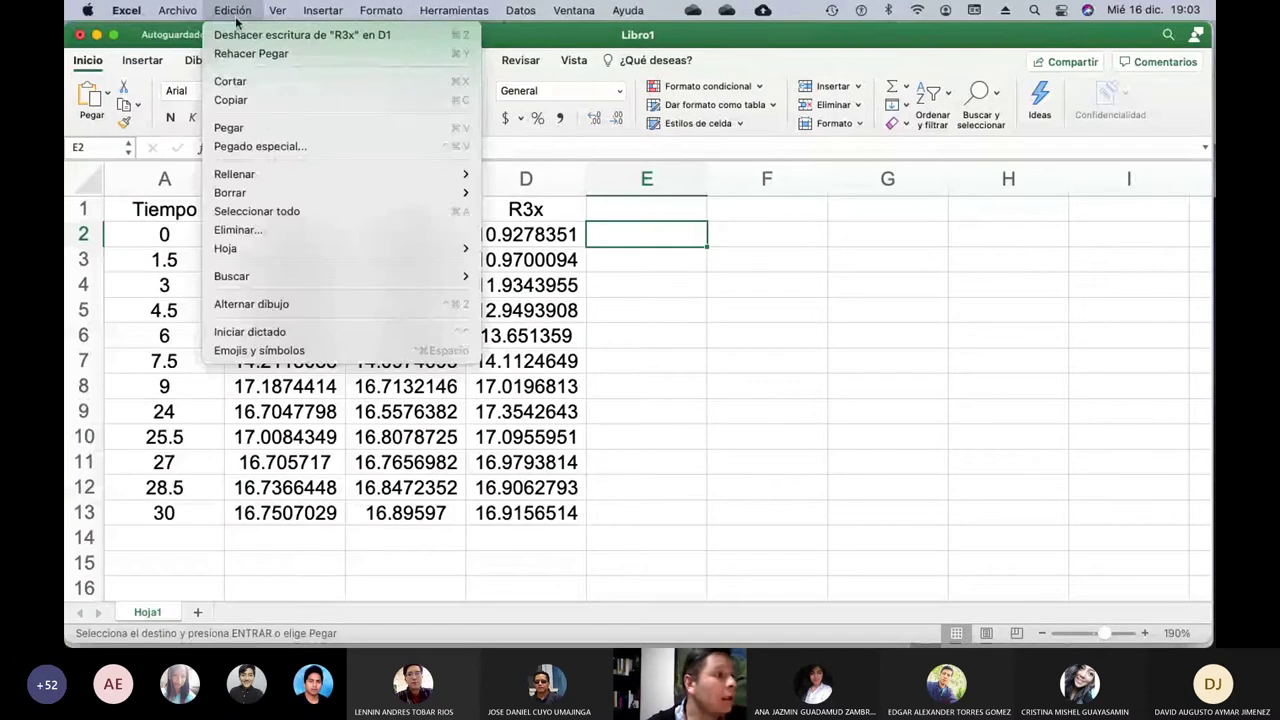
left_click(270, 148)
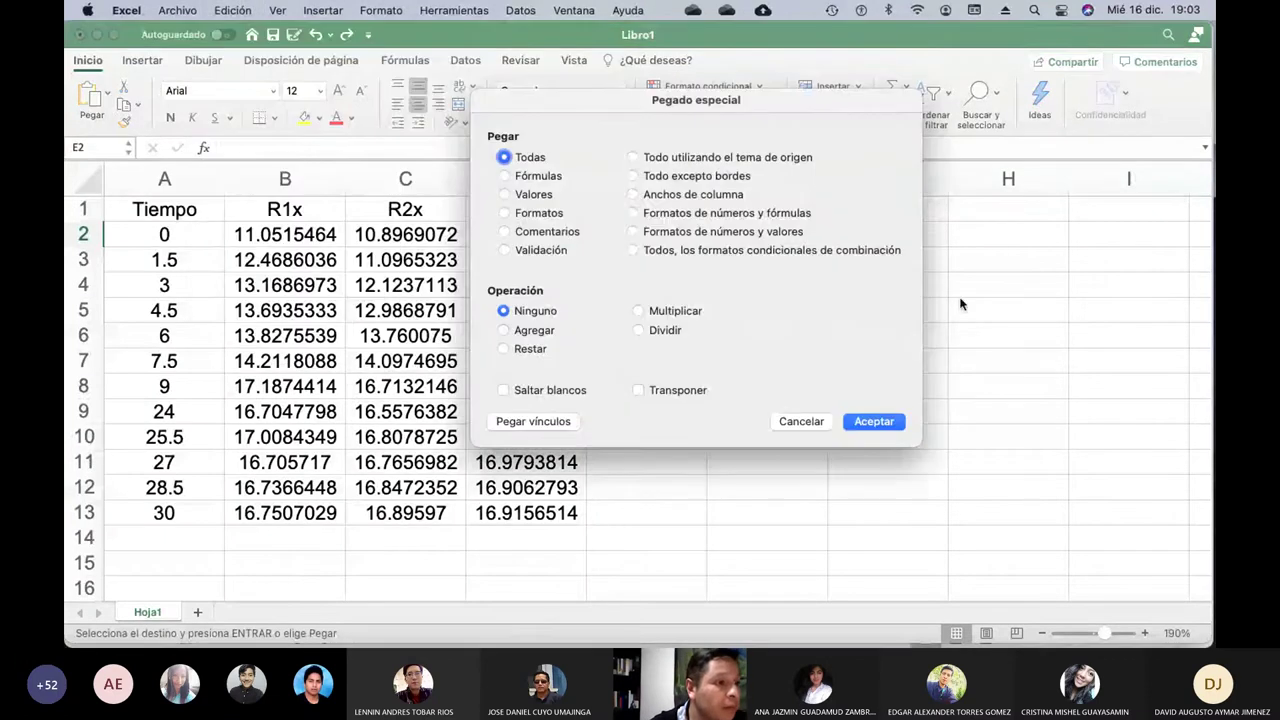
left_click(506, 194)
left_click(889, 425)
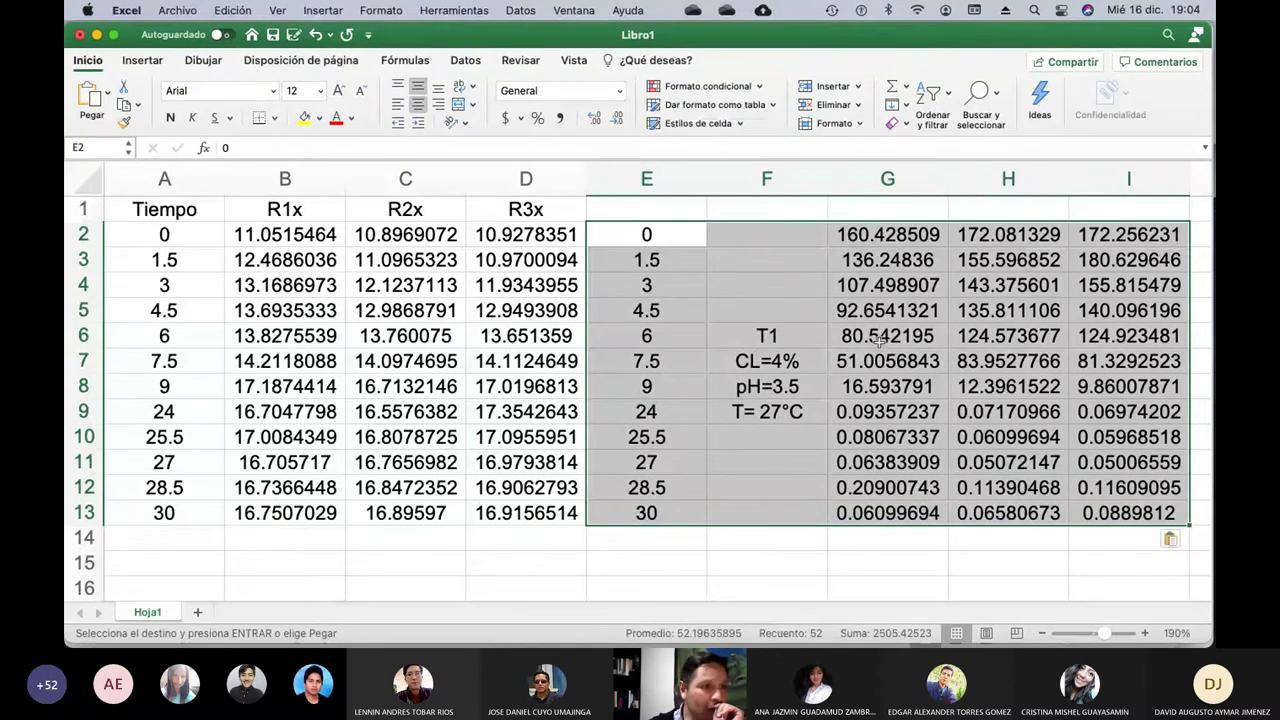
Delete columns E and F, which hold the duplicate times and the treatment description.
left_click(634, 203)
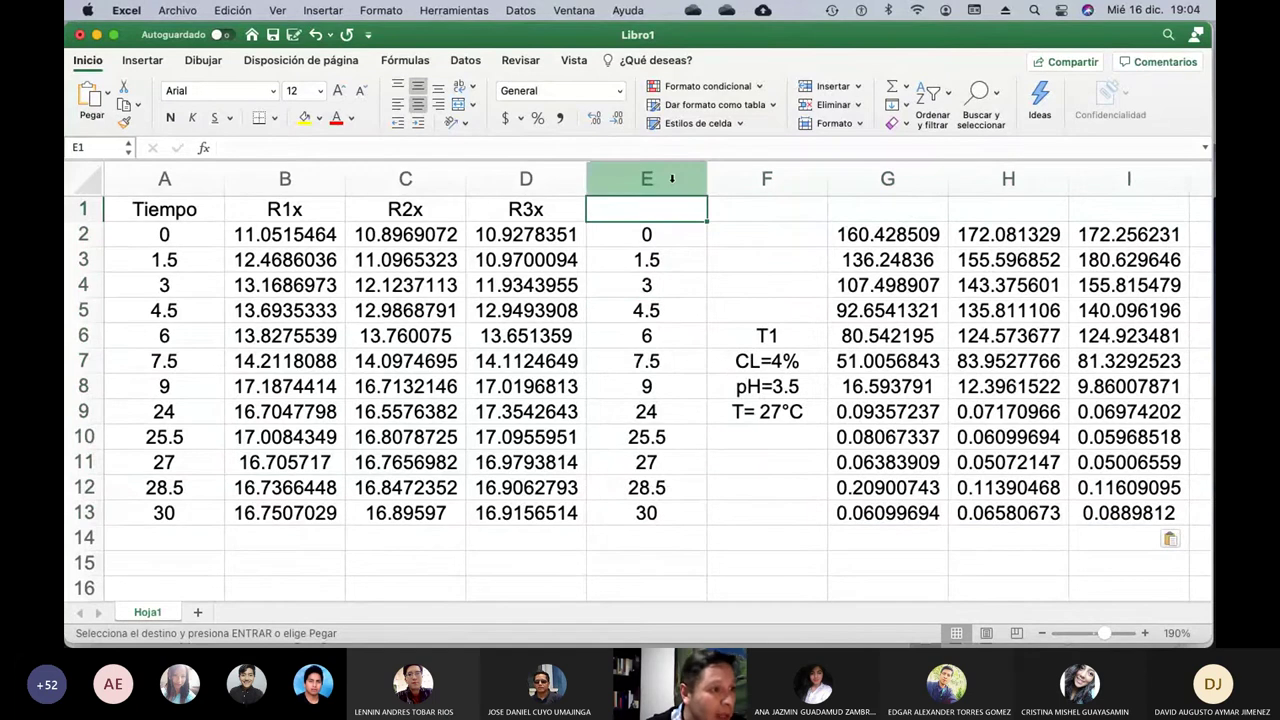
left_click_drag(646, 178, 752, 174)
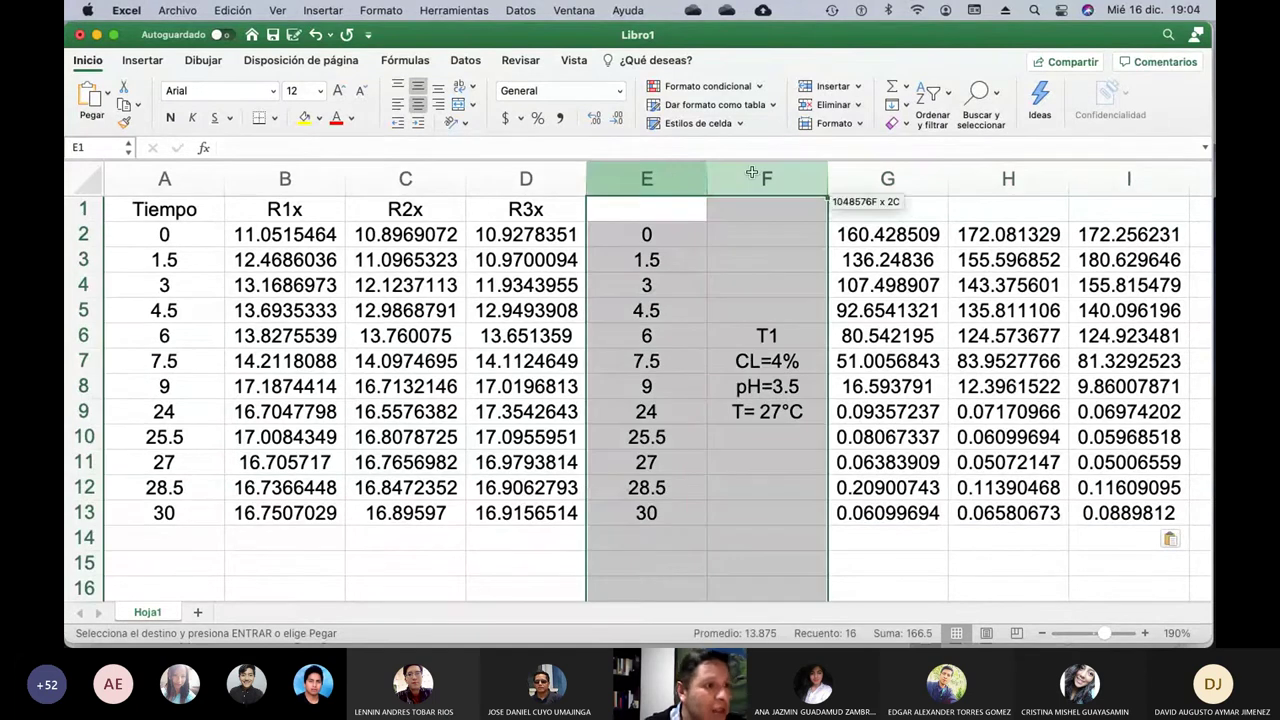
left_click(232, 10)
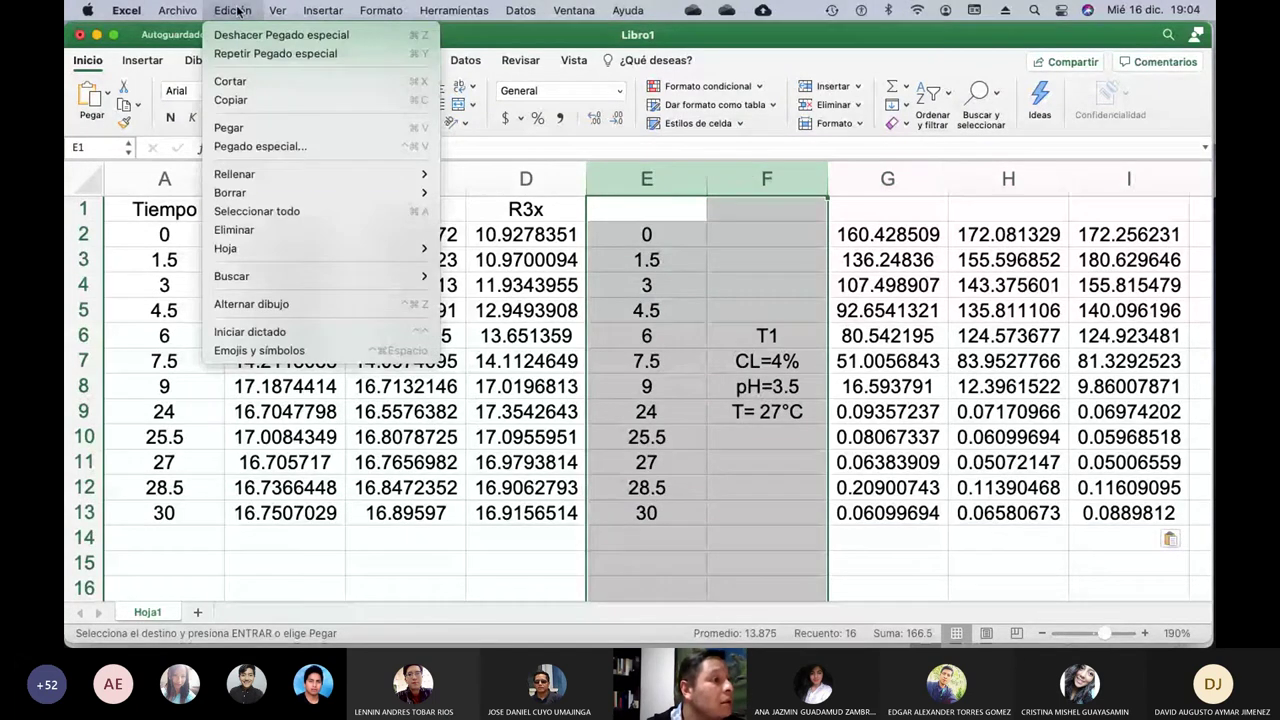
left_click(244, 232)
Enter the reducing-sugar replicate headings R1s, R2s and R3s in cells E1, F1 and G1.
left_click(645, 219)
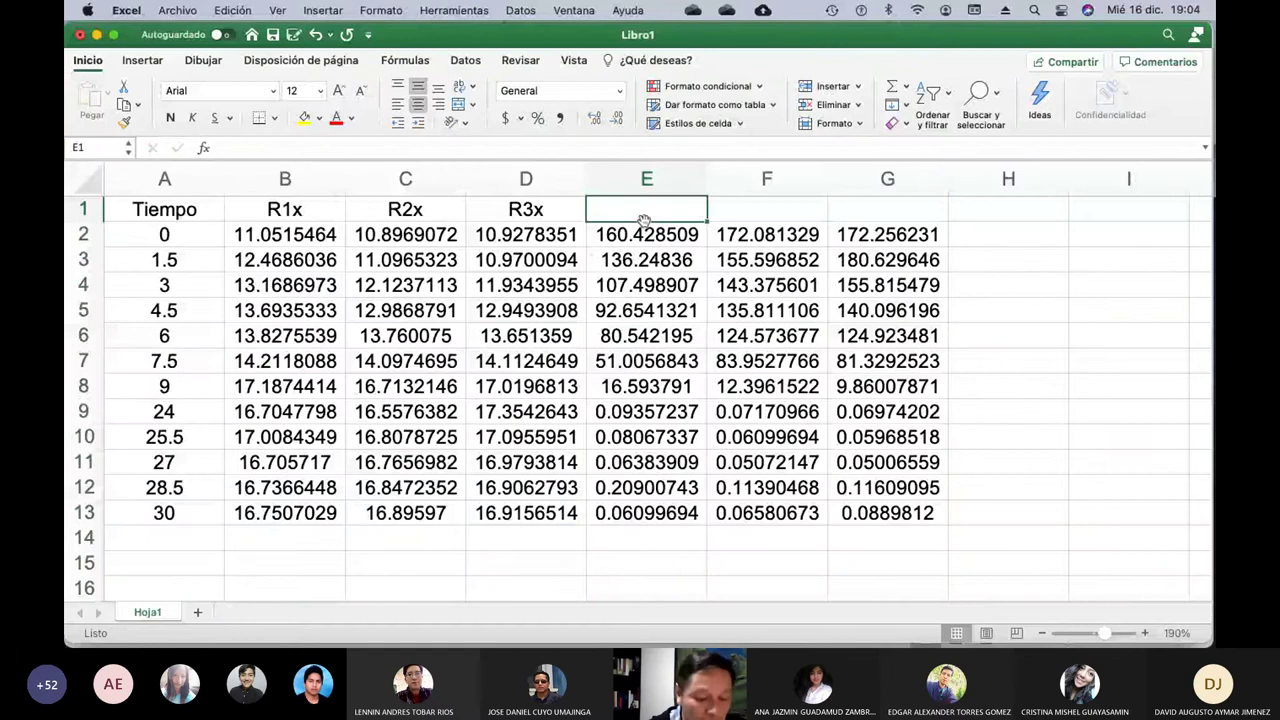
type("R1s")
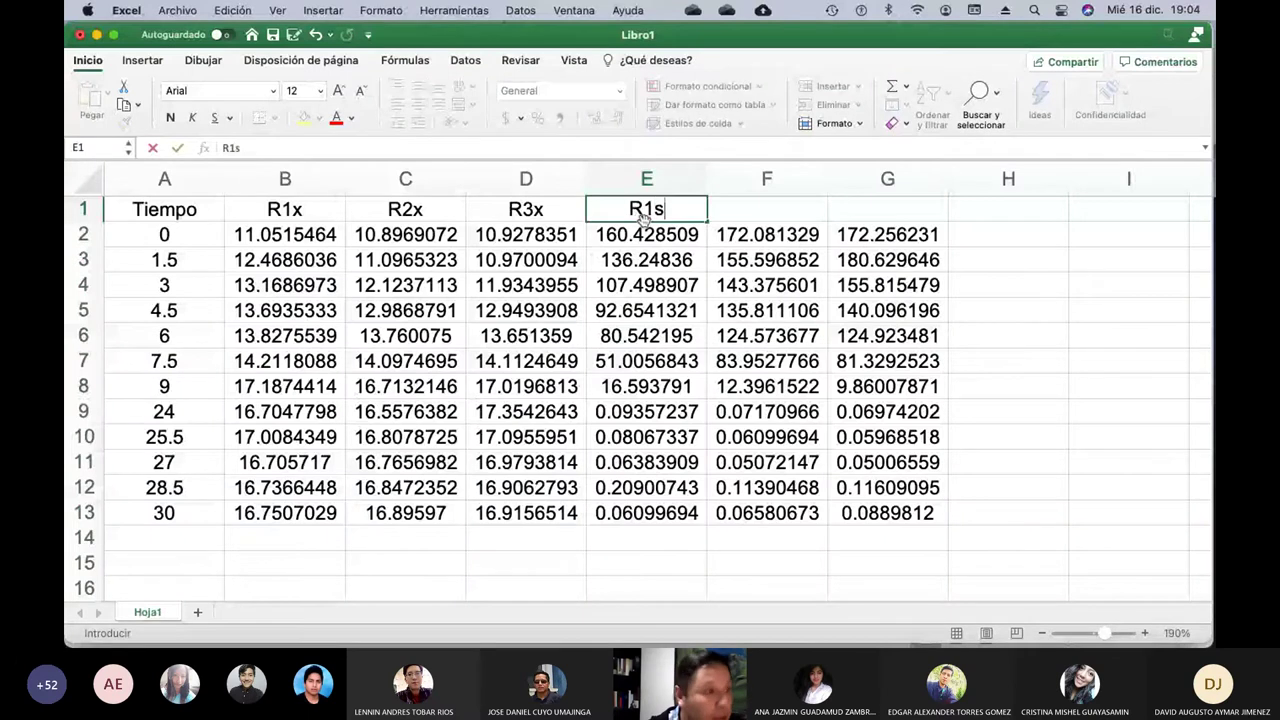
key("Tab")
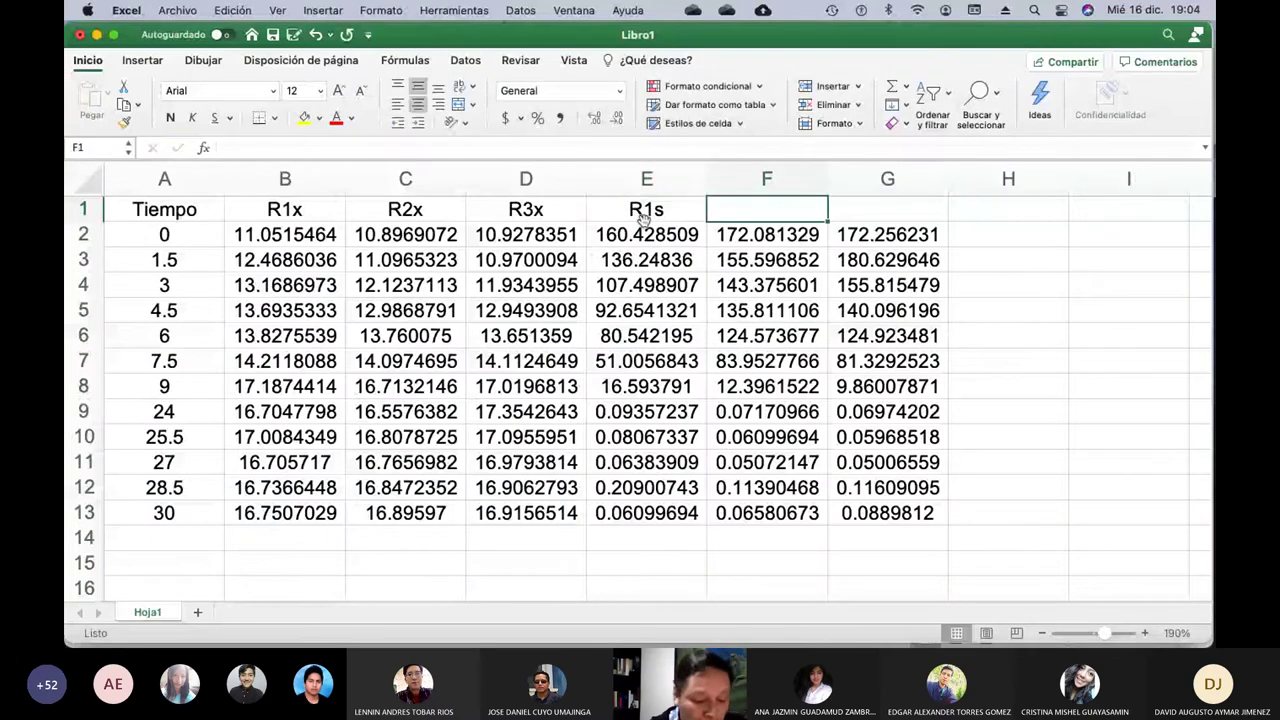
type("R2s")
key("Tab")
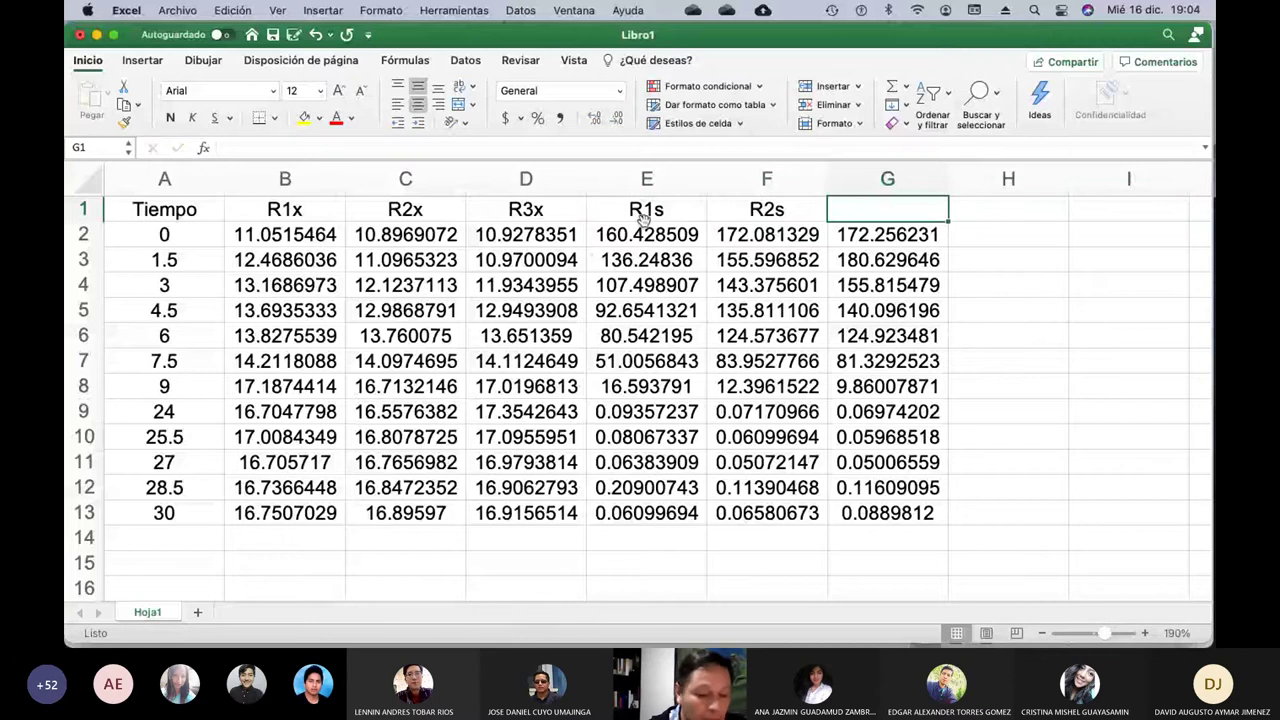
type("R3s")
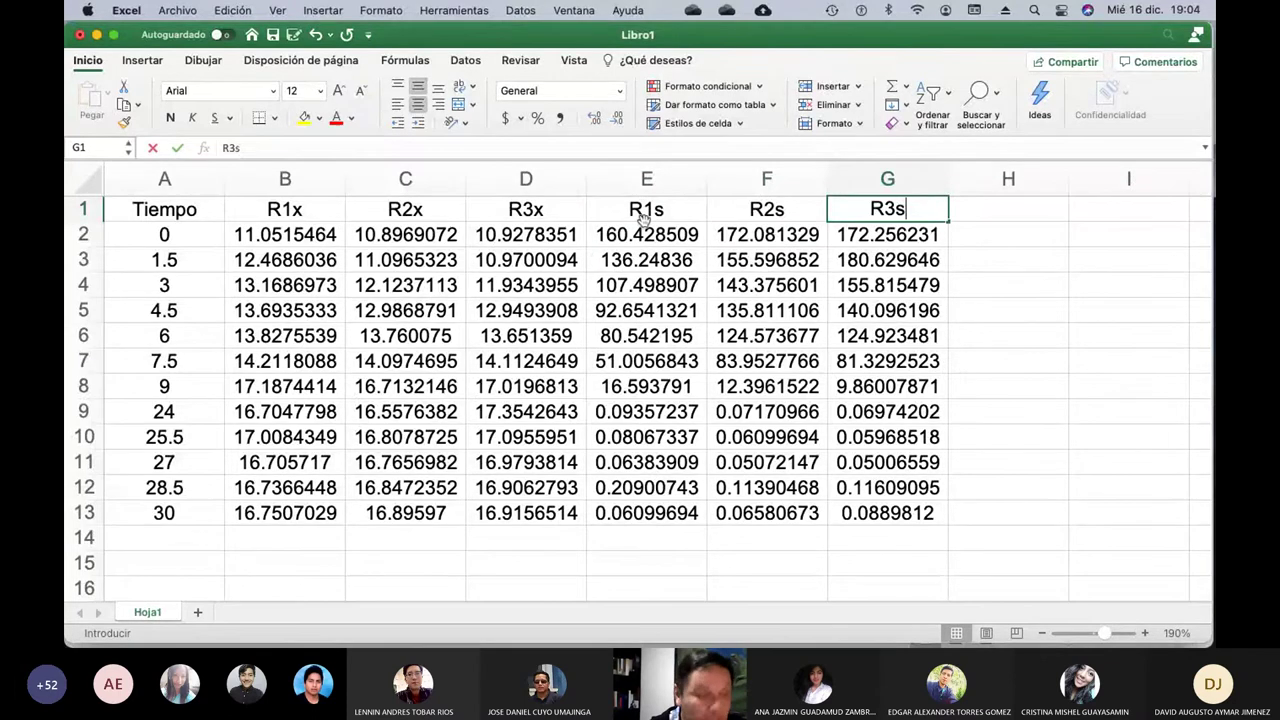
key("Return")
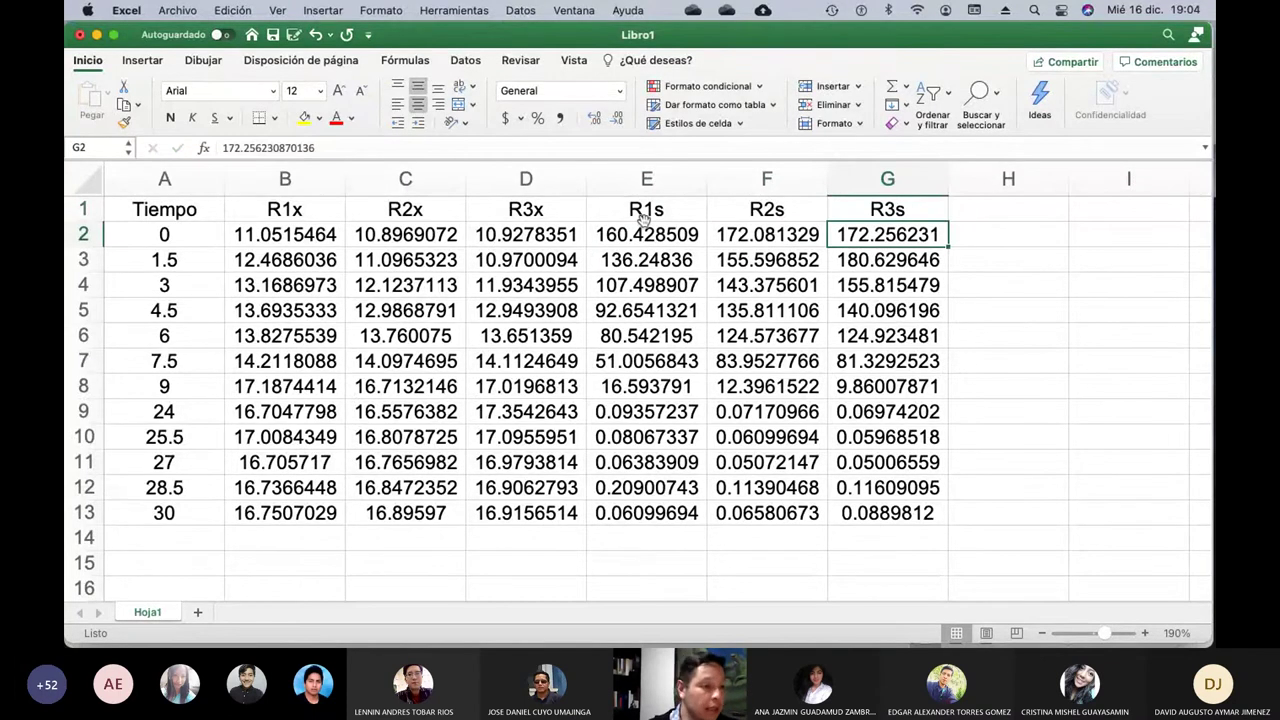
Switch to the etanol sheet of DATOS EXPERIMENTALES and locate the T1 ethanol replicates table in %(v/v).
left_click(574, 10)
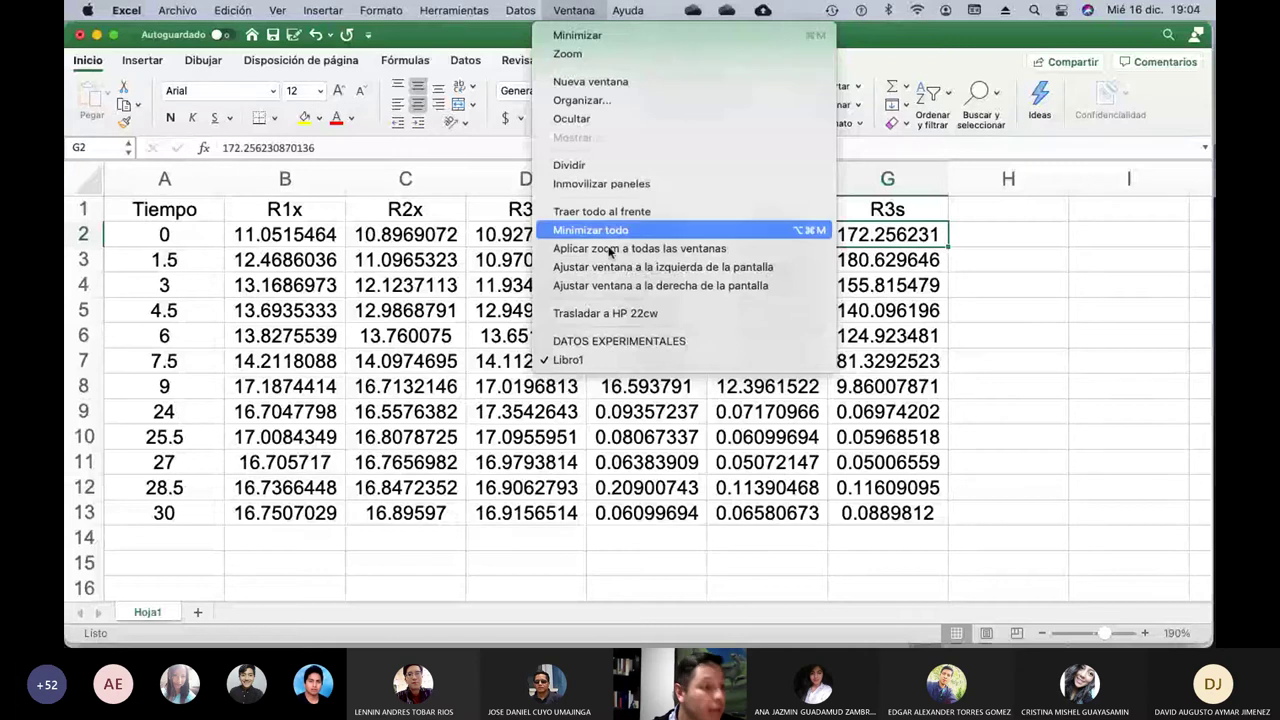
left_click(597, 345)
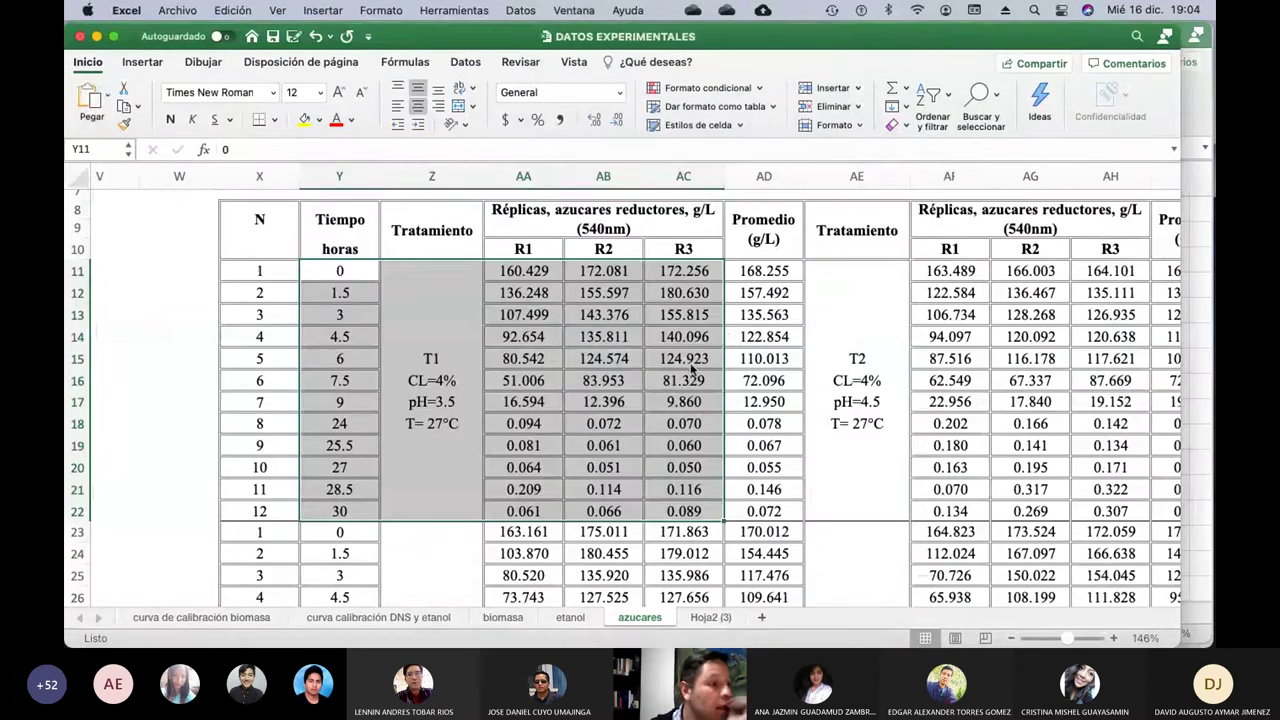
left_click(584, 620)
scroll(743, 412, "up", 2)
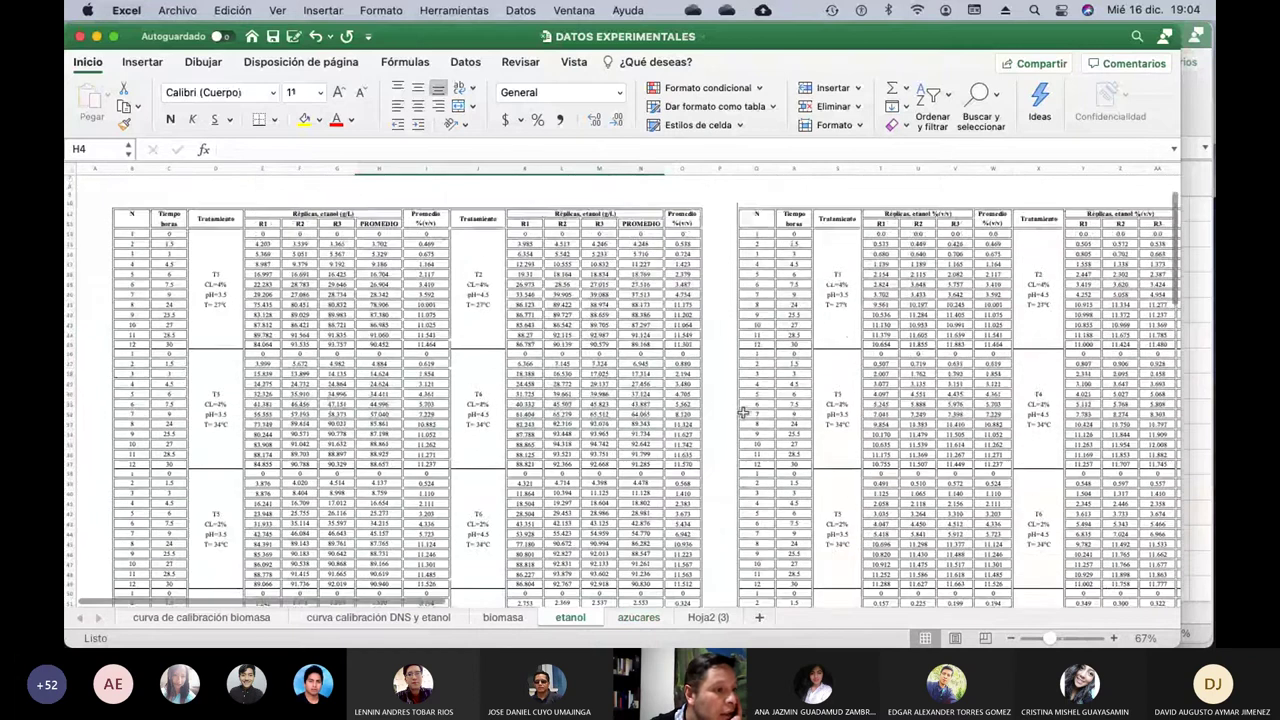
scroll(743, 412, "up", 3)
scroll(743, 412, "right", 4)
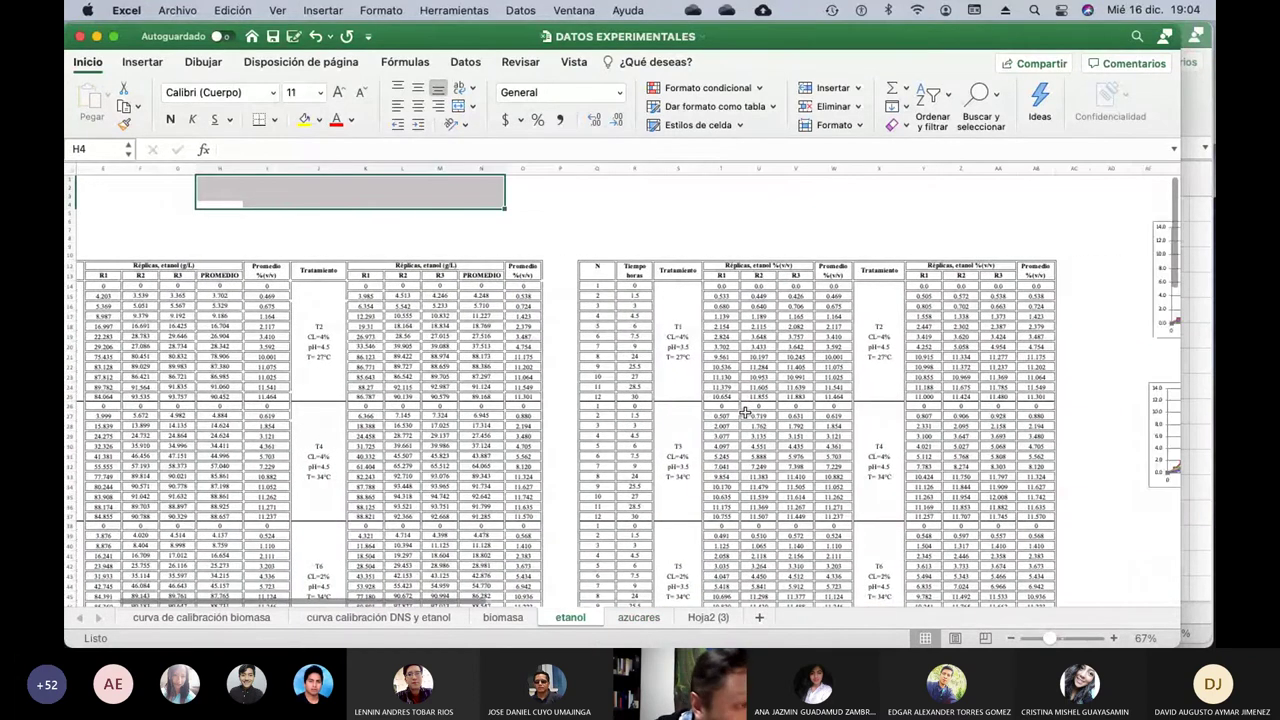
scroll(745, 412, "up", 10)
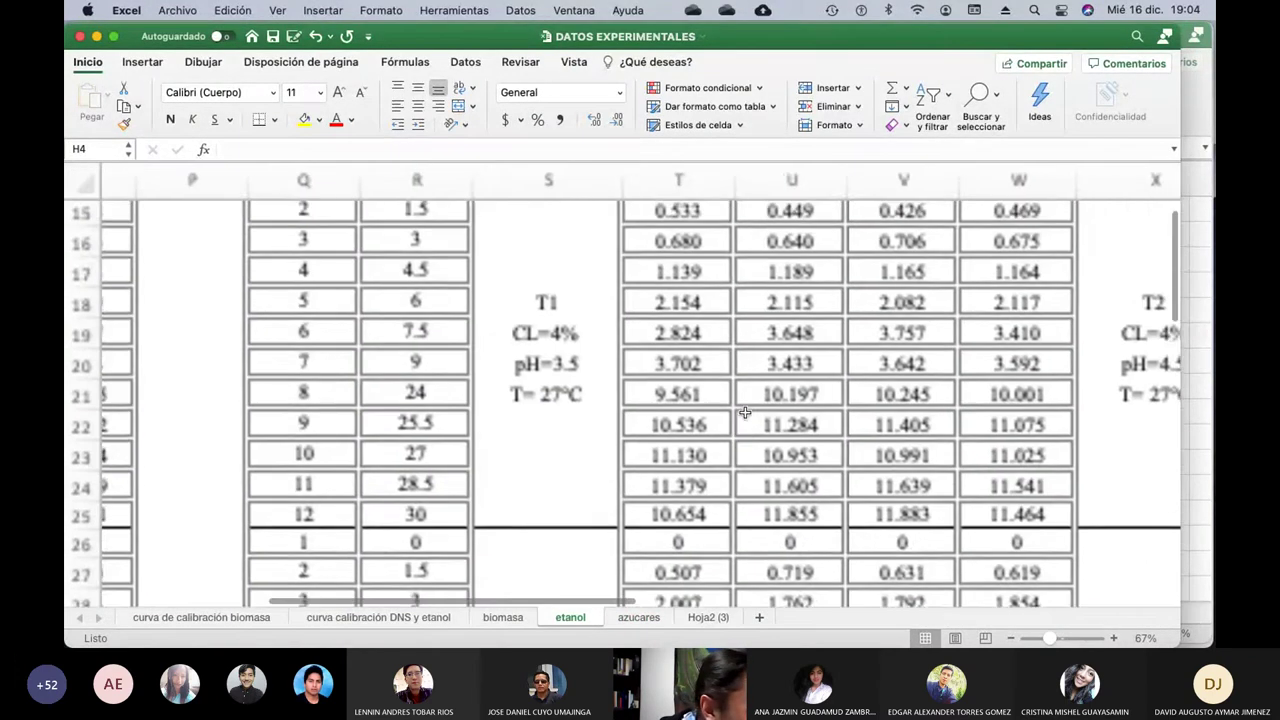
scroll(745, 412, "up", 5)
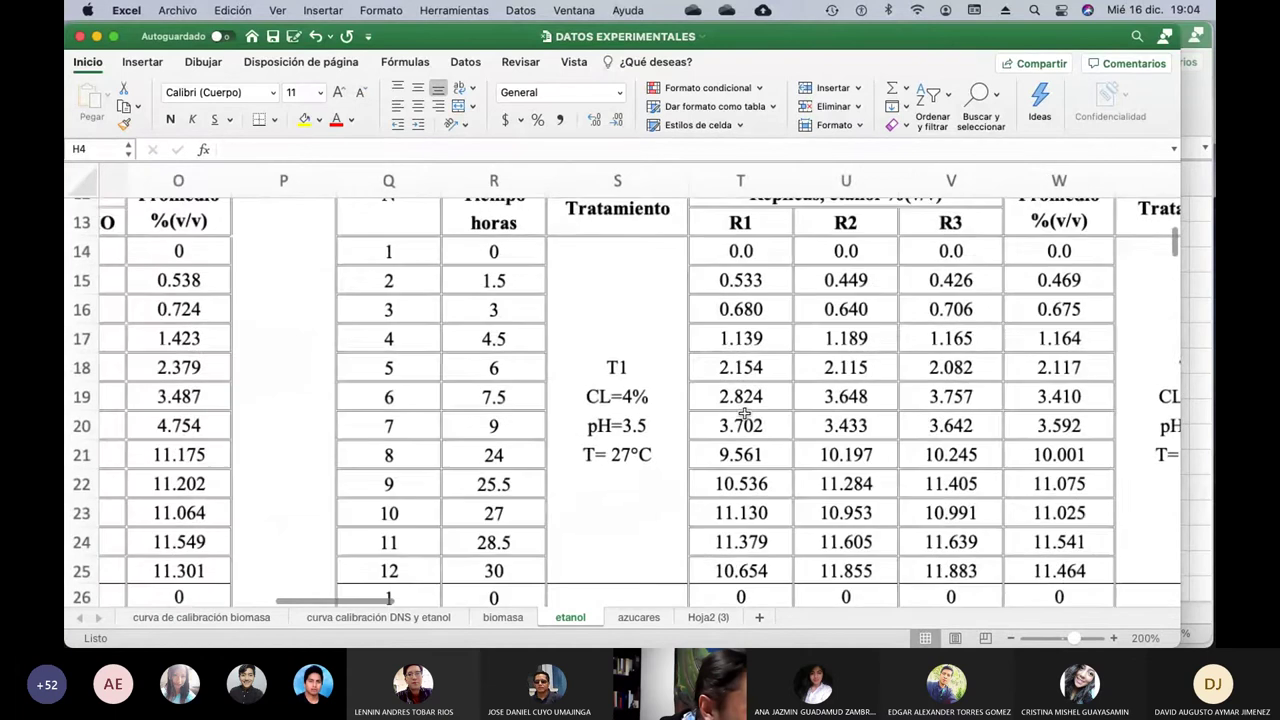
scroll(745, 413, "down", 2)
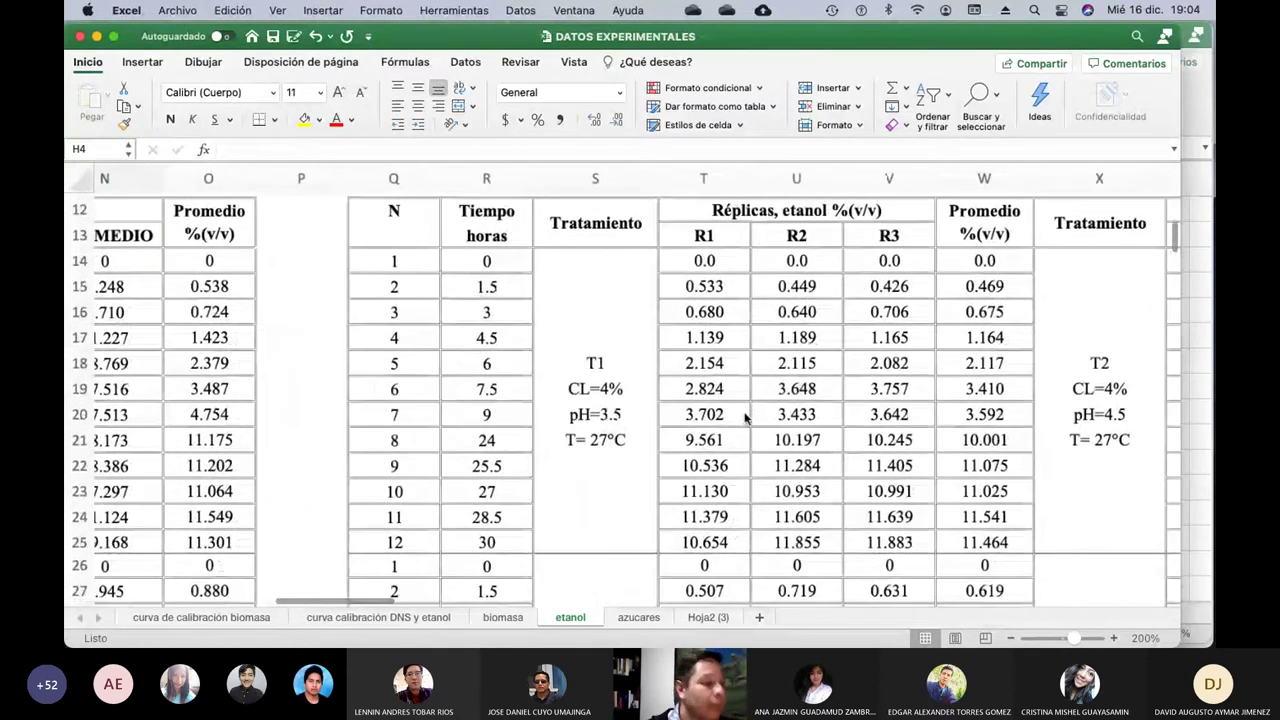
scroll(745, 413, "down", 2)
Copy the T1 ethanol %(v/v) block from Tiempo through R3, range R14:V25, on the etanol sheet.
left_click(551, 283)
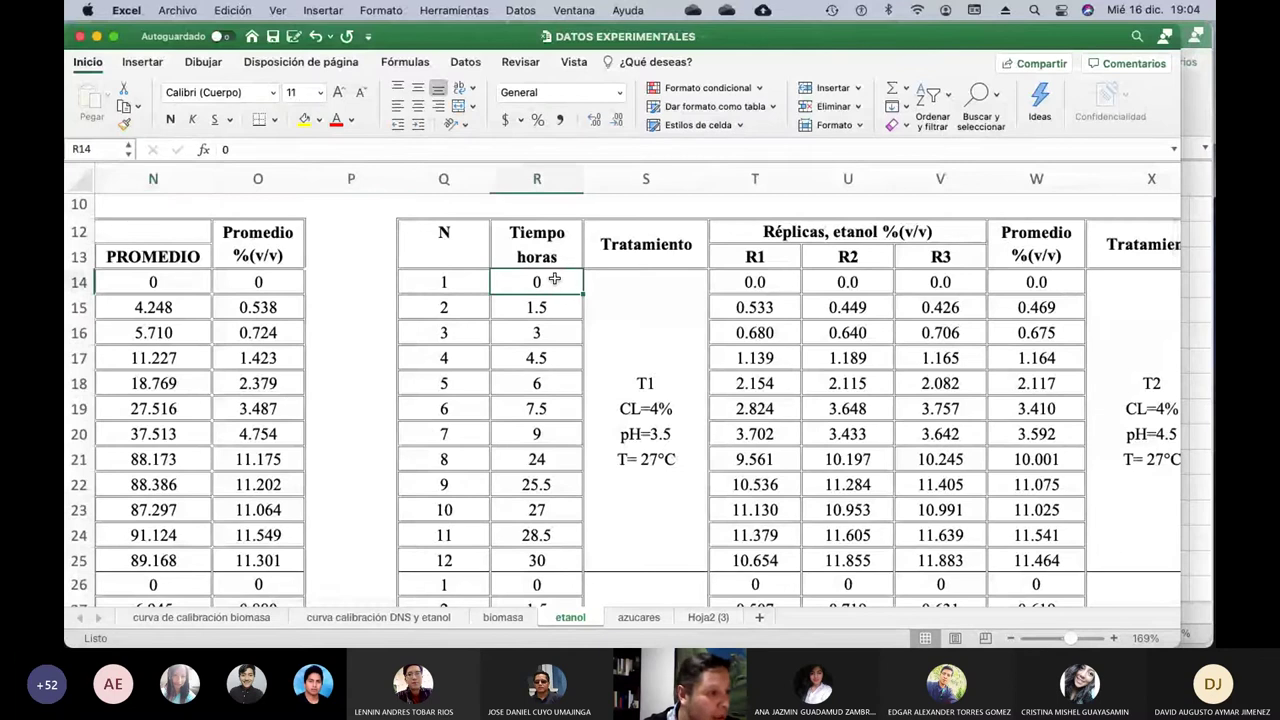
key("shift+Down")
key("shift+Down")
key("shift+Down")
key("shift+Down")
key("shift+Down")
key("shift+Down")
key("shift+Down")
key("shift+Down")
key("shift+Down")
key("shift+Down")
key("shift+Down")
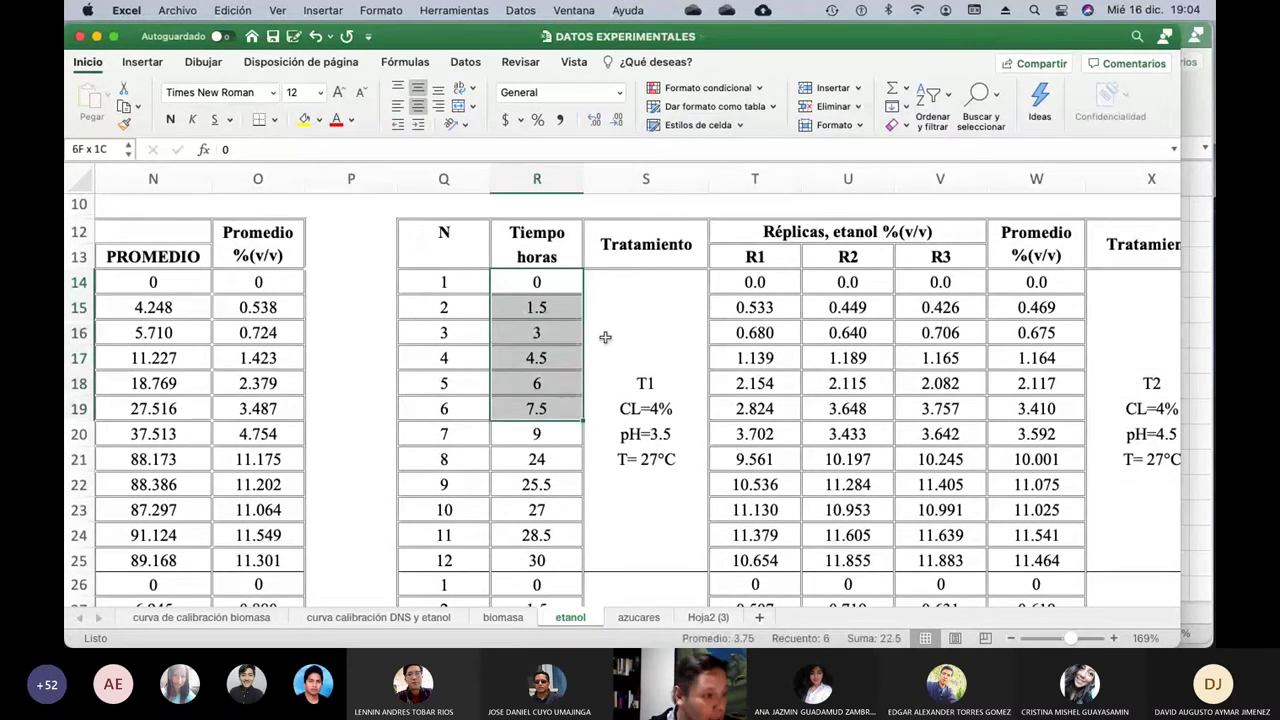
key("shift+Right")
key("shift+Right")
key("shift+Right")
key("shift+Right")
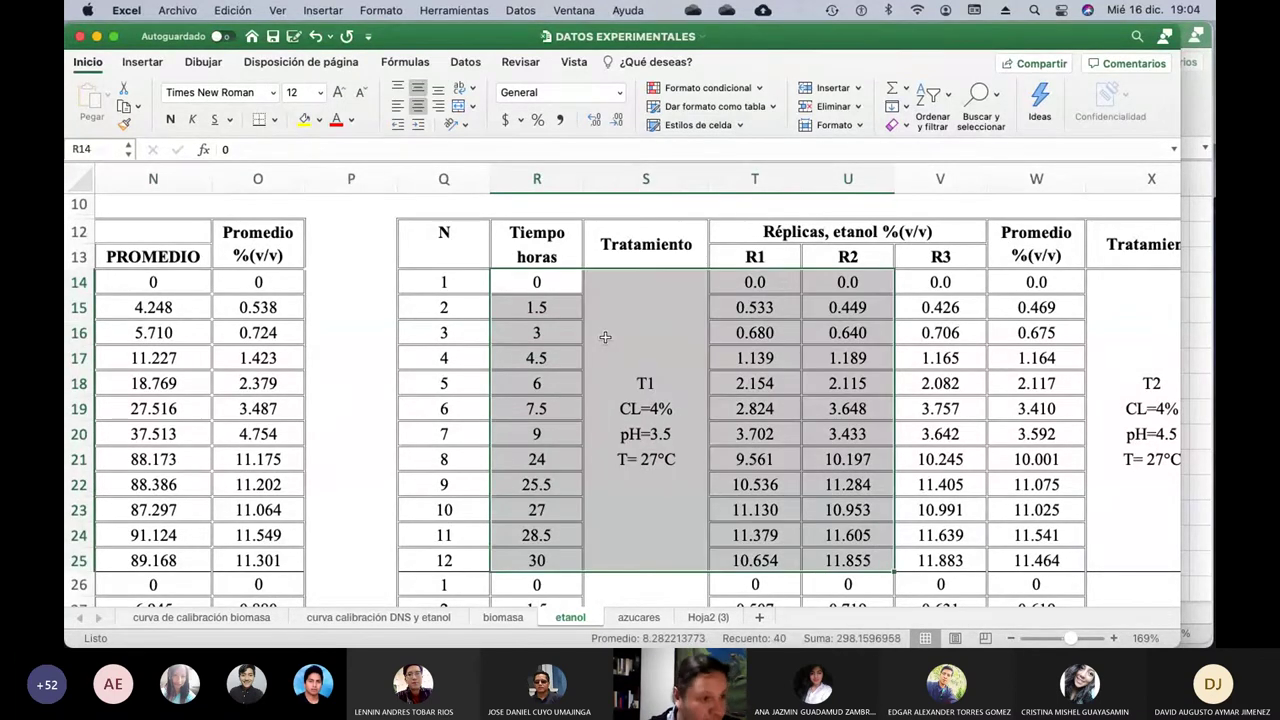
key("super+c")
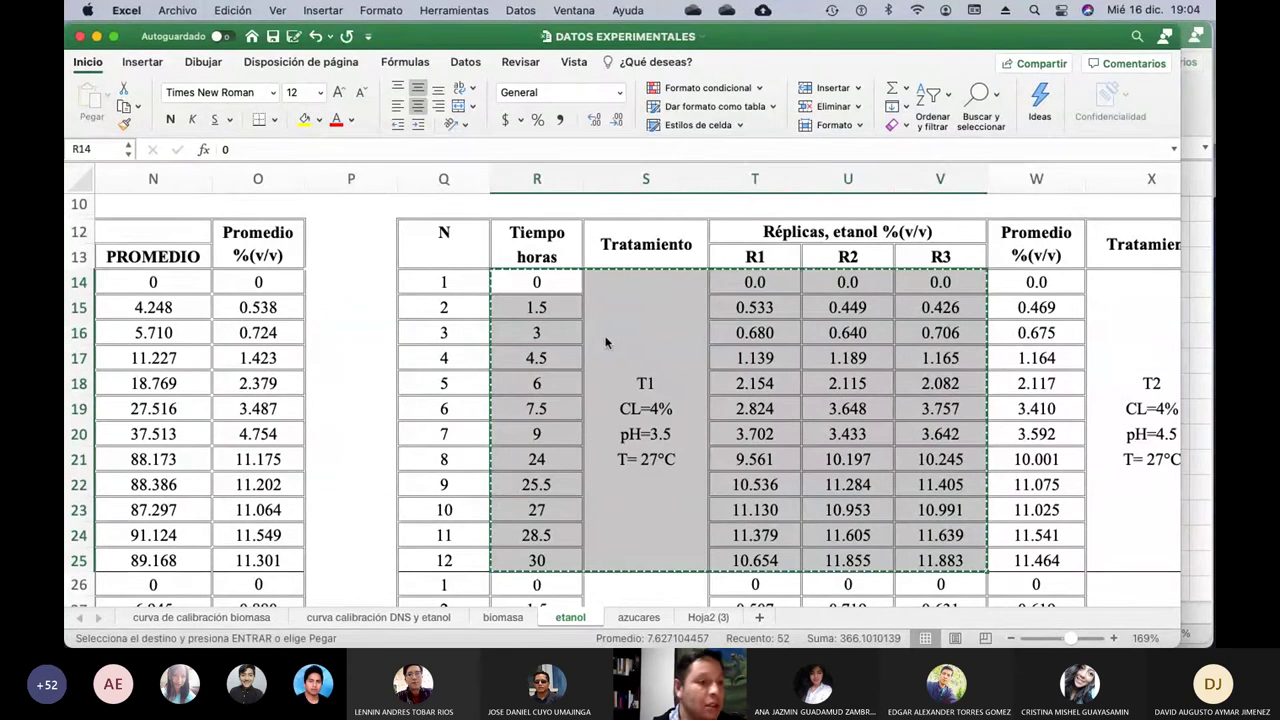
Paste the copied T1 ethanol block as values only into the Libro1 workbook, starting at cell H2.
left_click(572, 11)
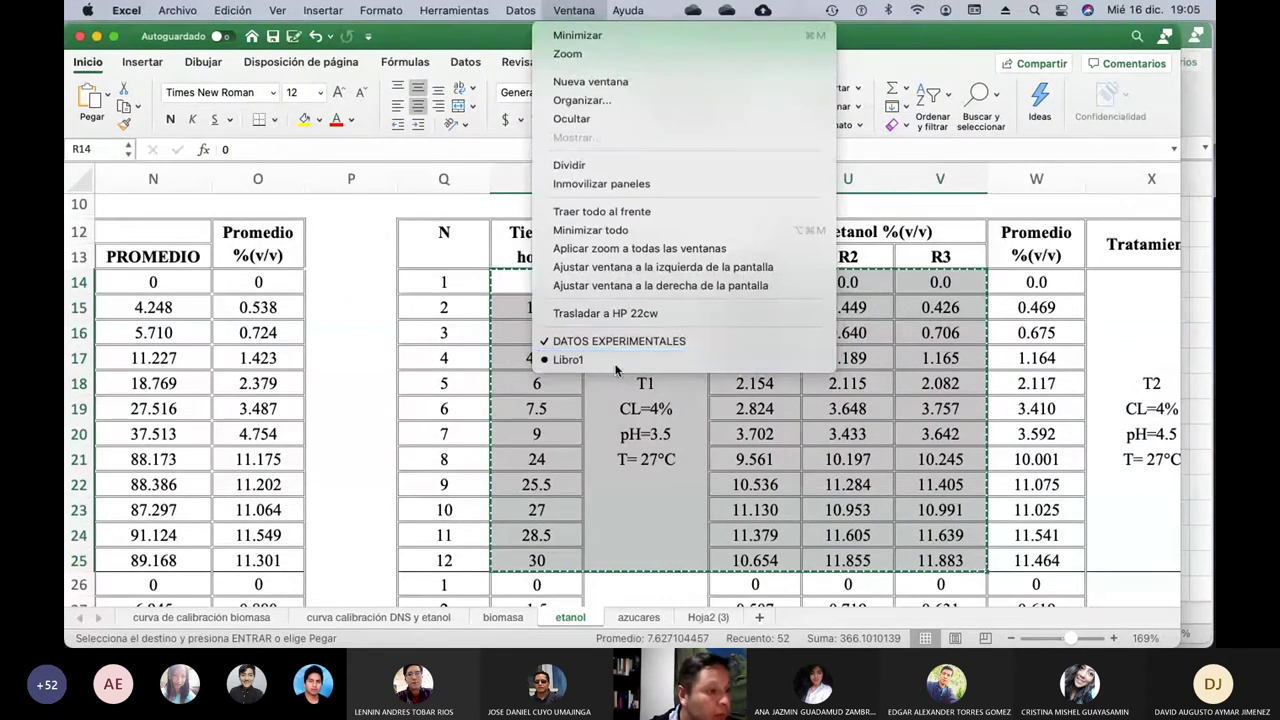
left_click(600, 360)
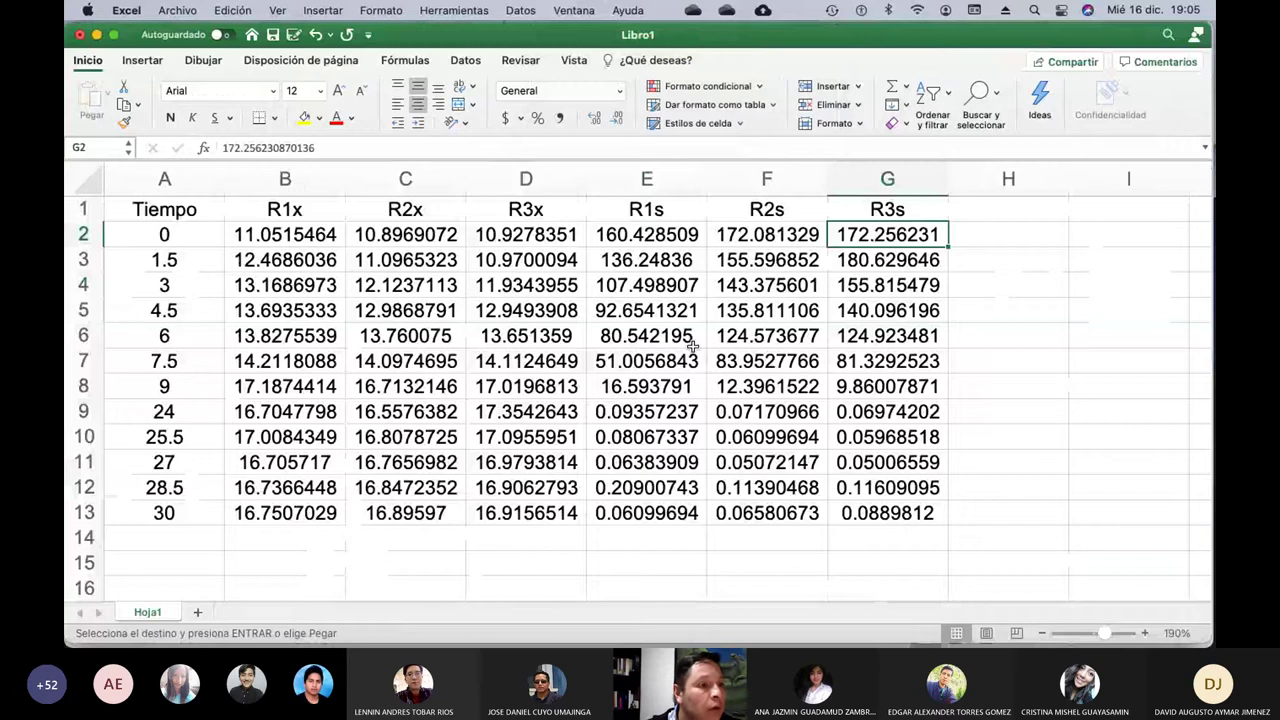
left_click(970, 246)
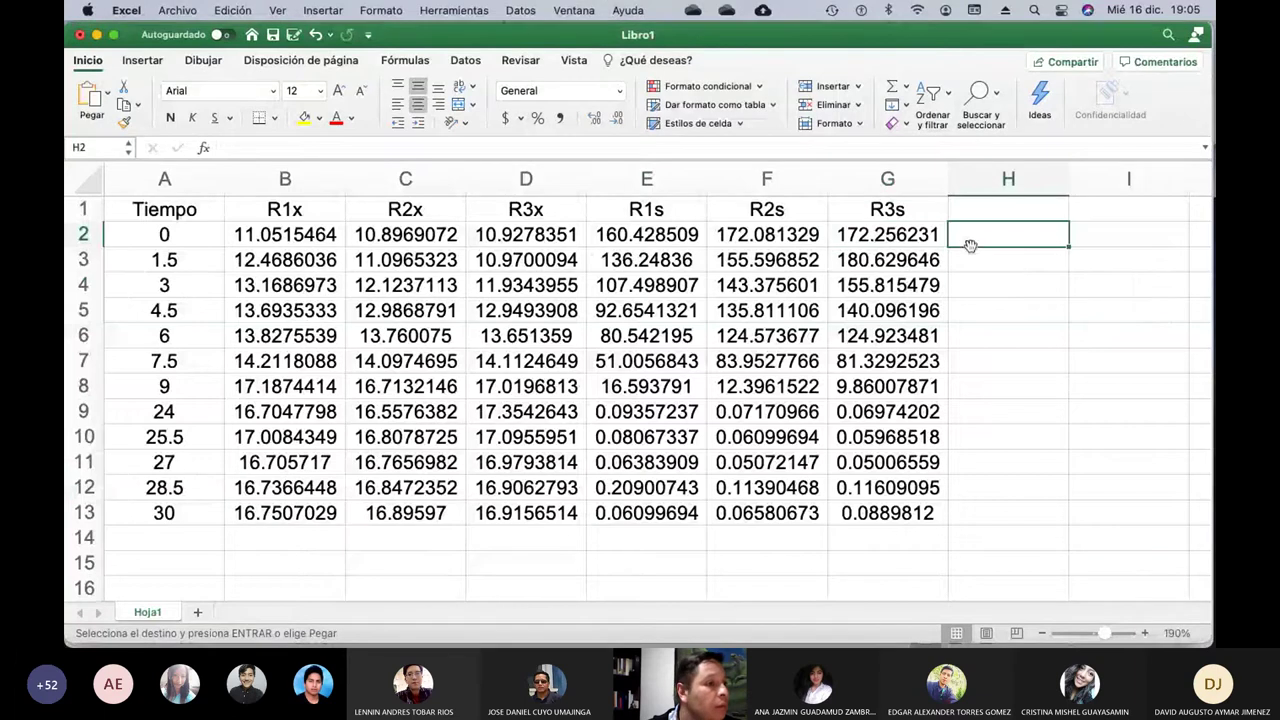
key("super+v")
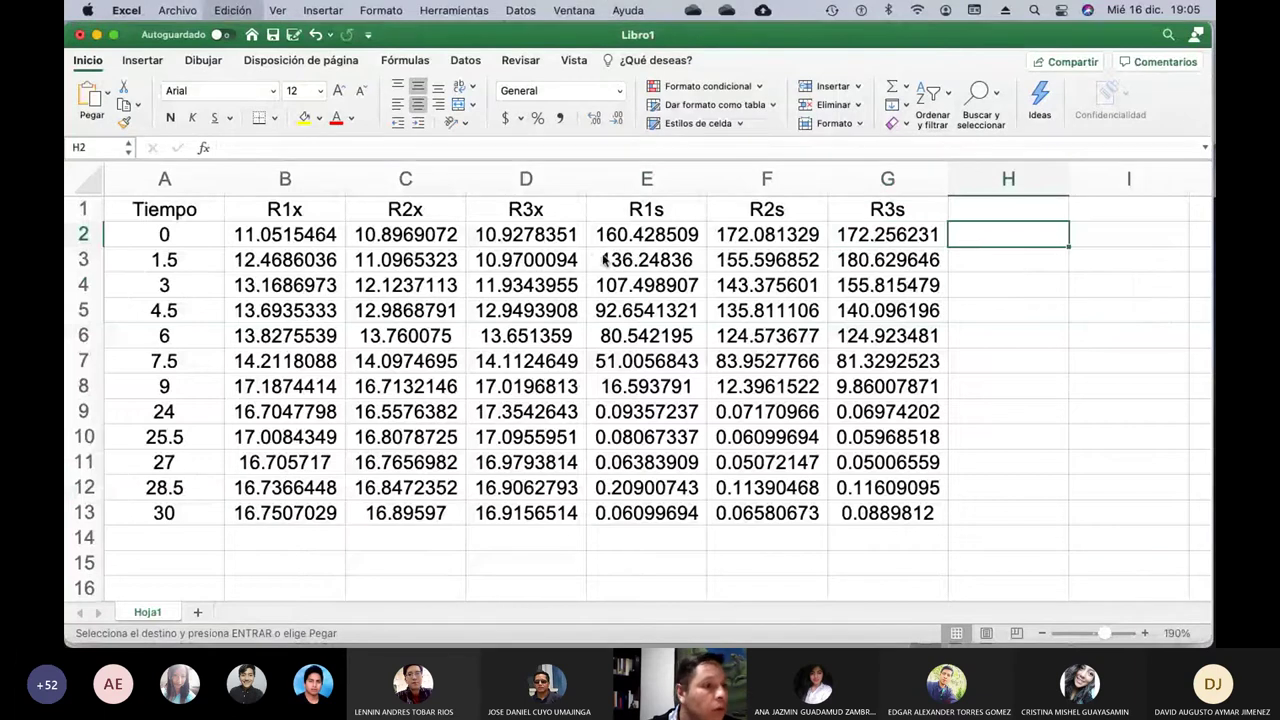
left_click(503, 197)
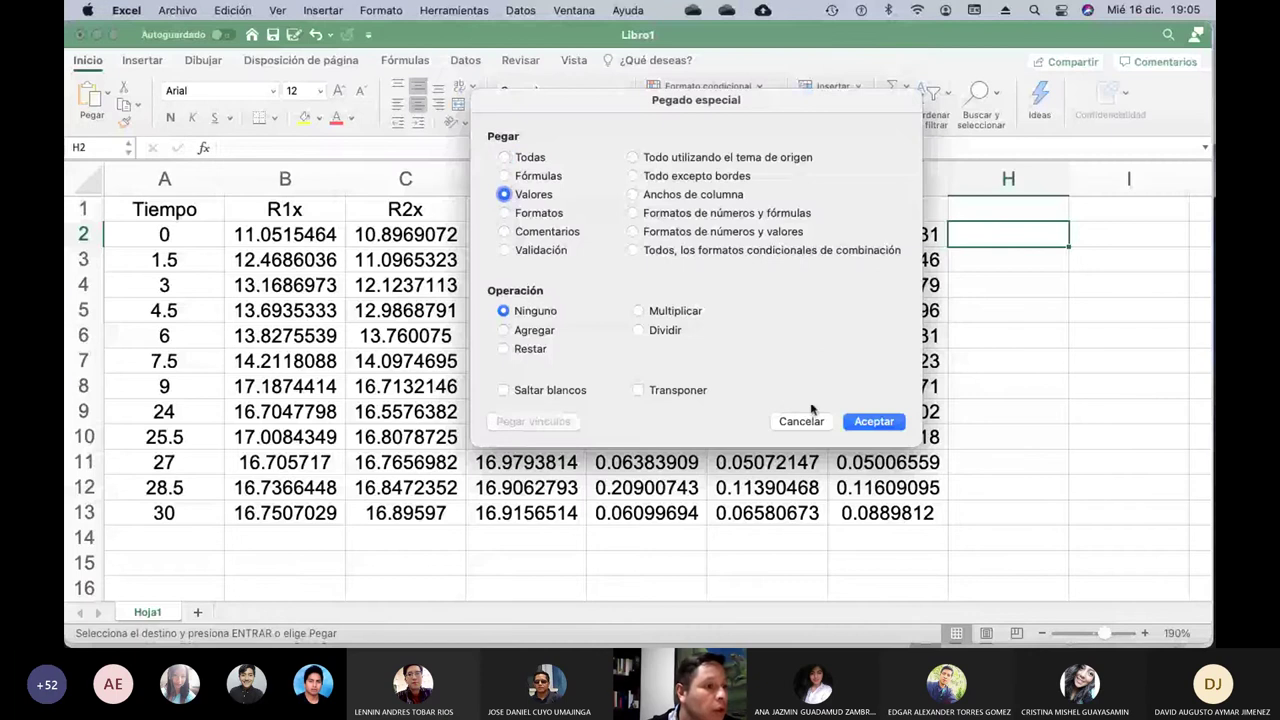
left_click(875, 422)
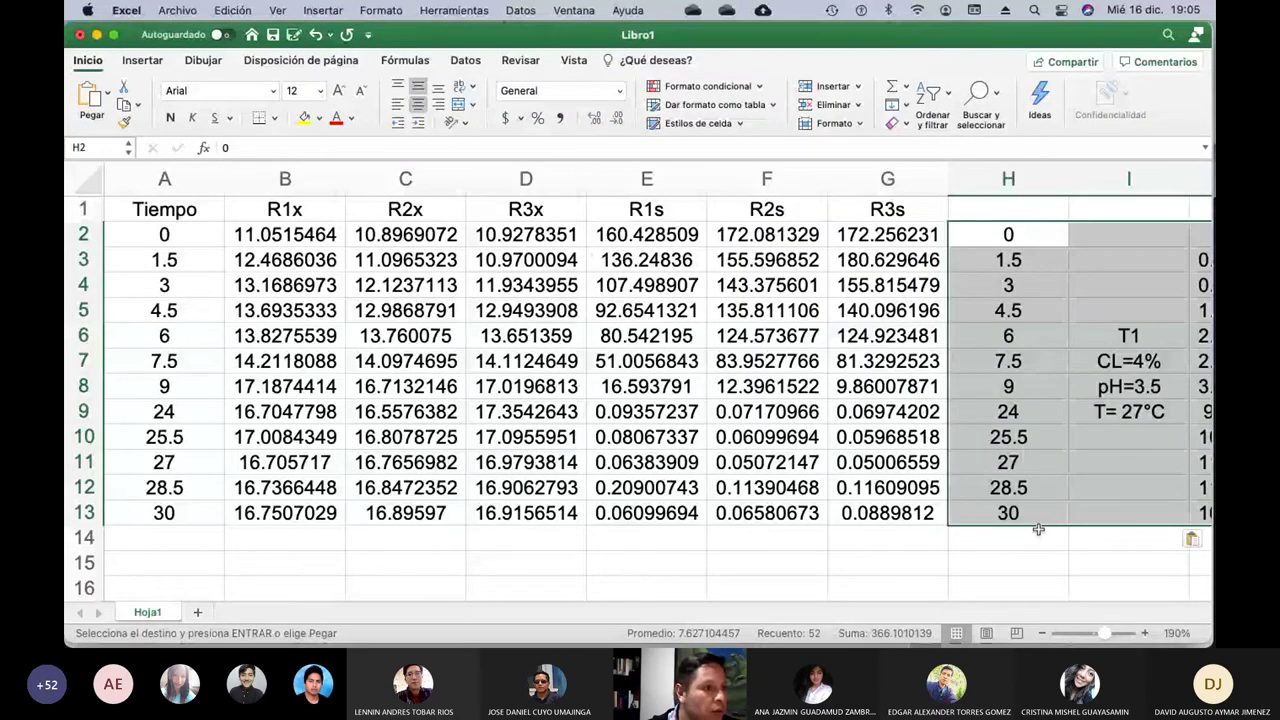
Delete columns H and I, which hold the duplicate ethanol times and the T1 treatment description.
scroll(1038, 530, "right", 3)
left_click(702, 168)
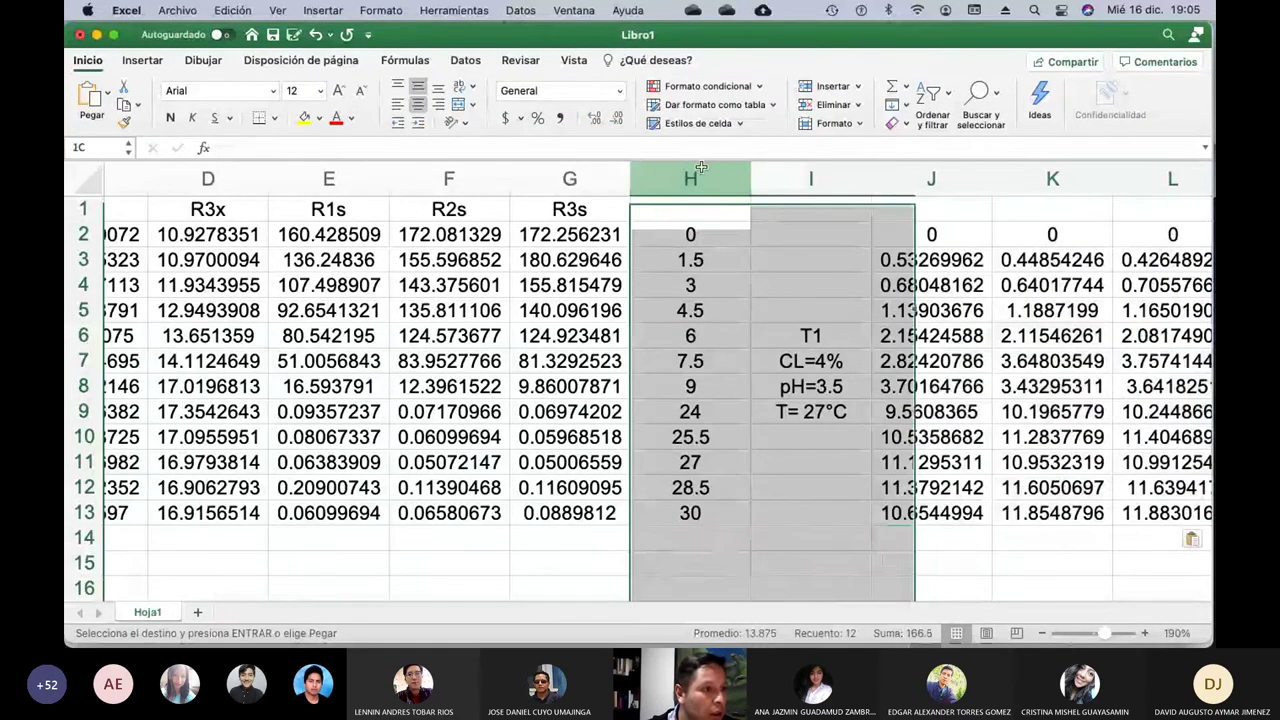
left_click(232, 10)
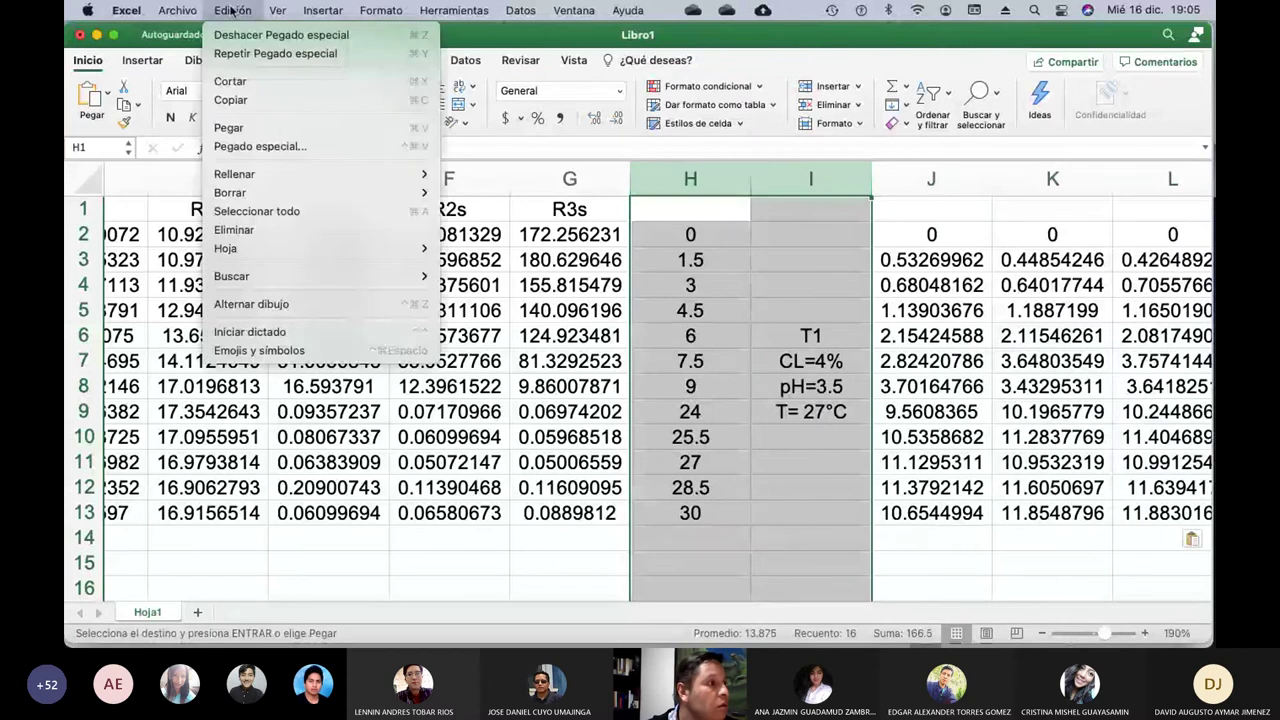
left_click(250, 231)
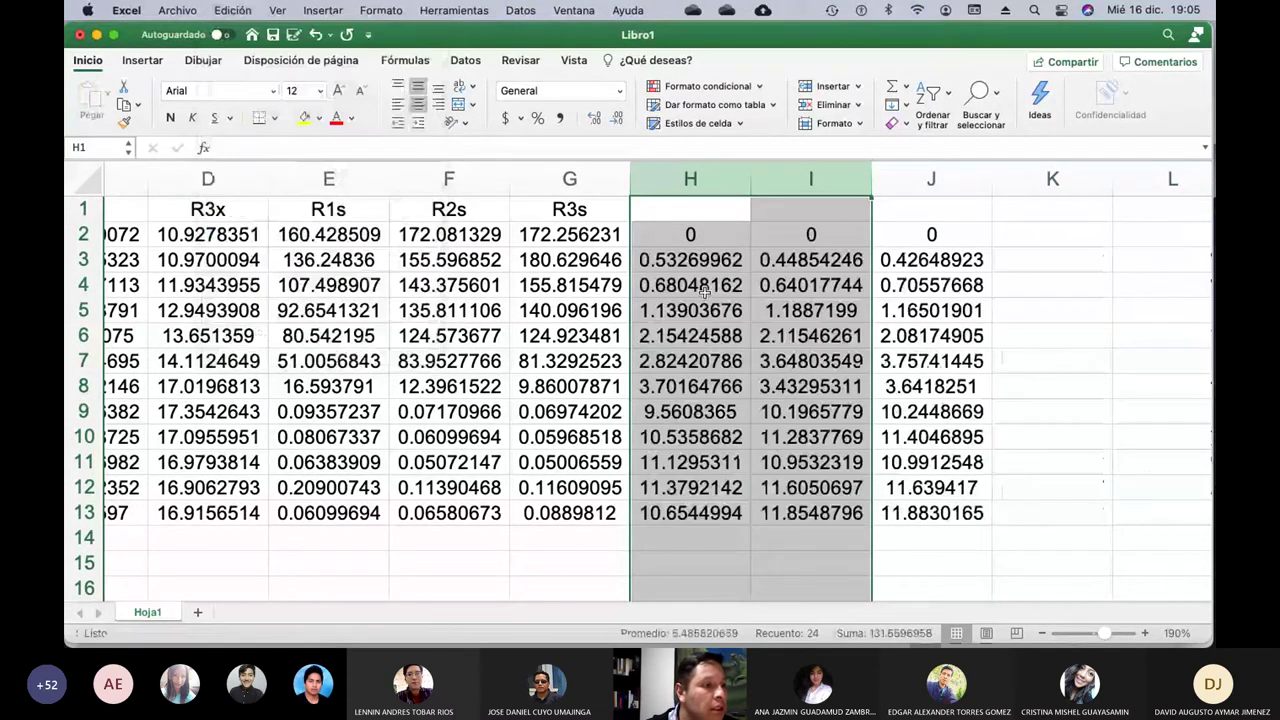
Enter the ethanol replicate headings R1p, R2p and R3p in cells H1, I1 and J1.
left_click(671, 212)
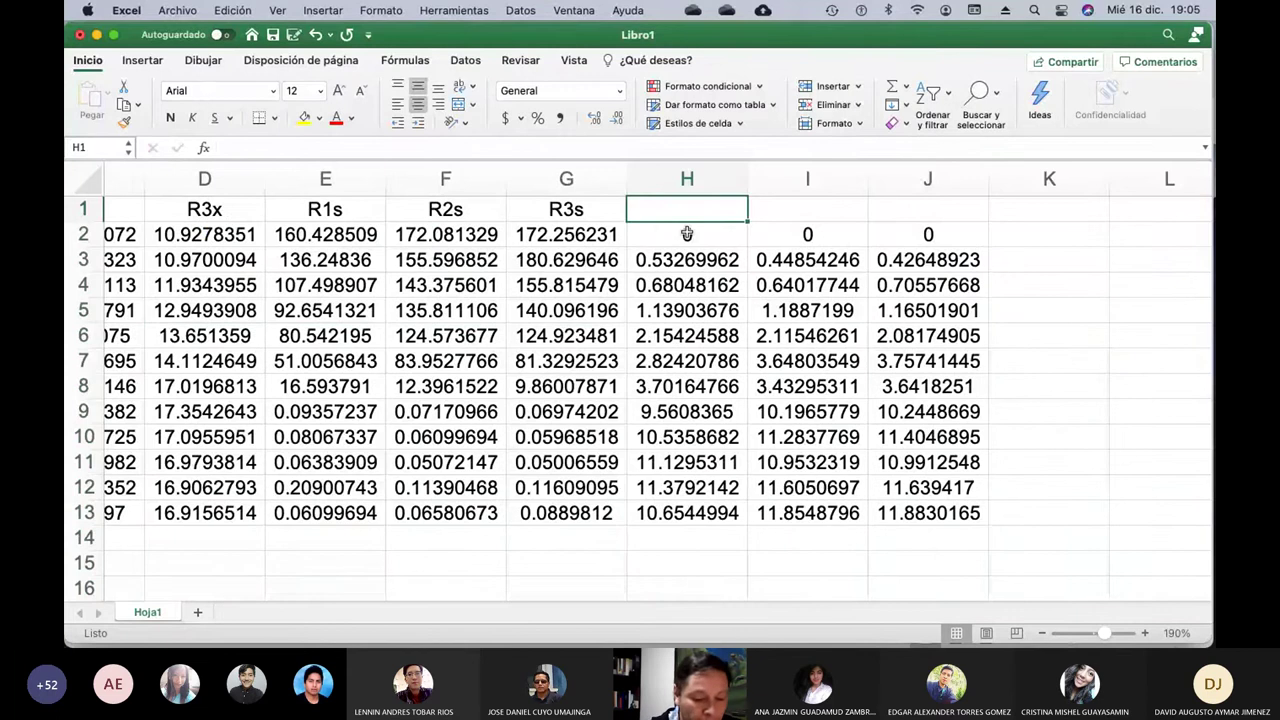
type("R1p")
key("Tab")
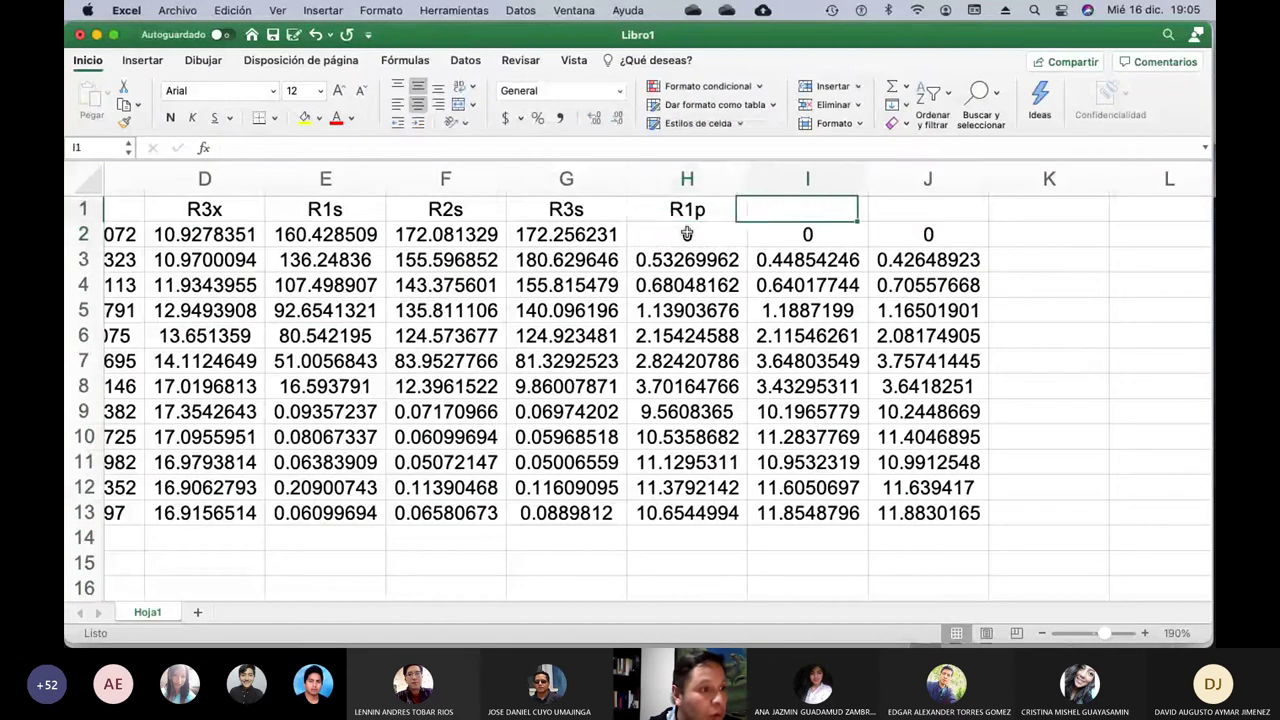
type("R2p")
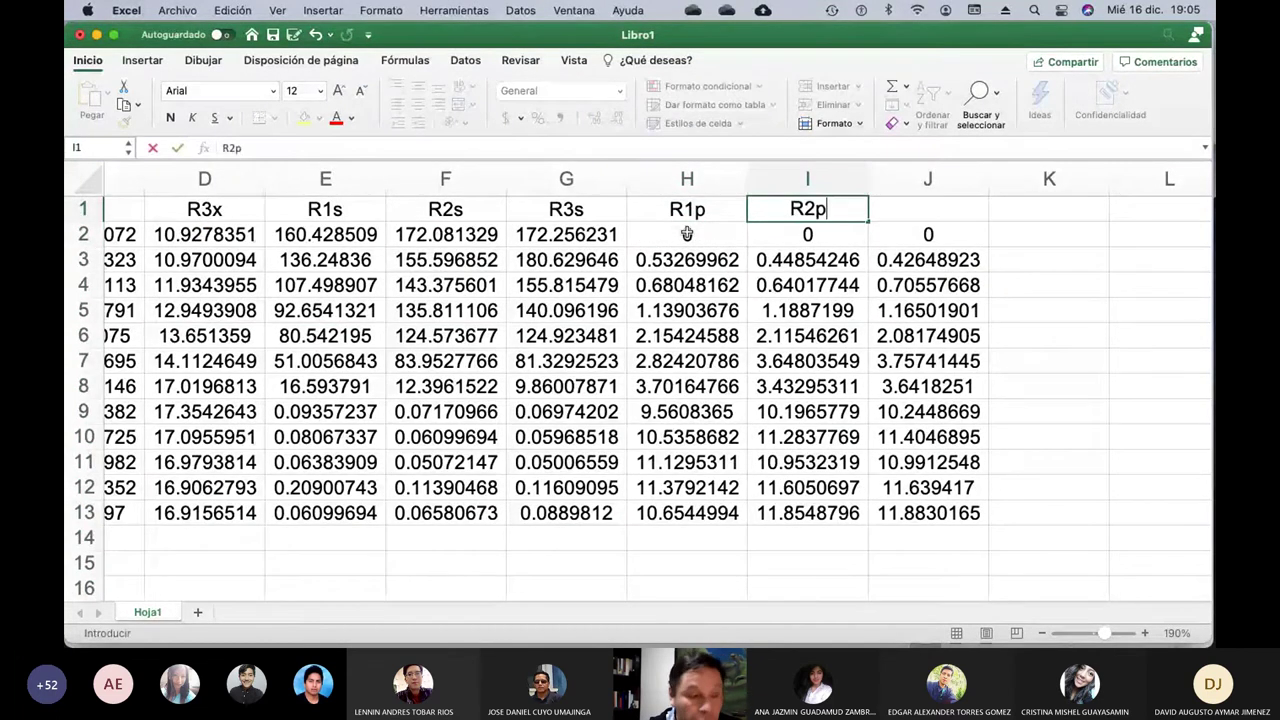
key("Tab")
type("R3p")
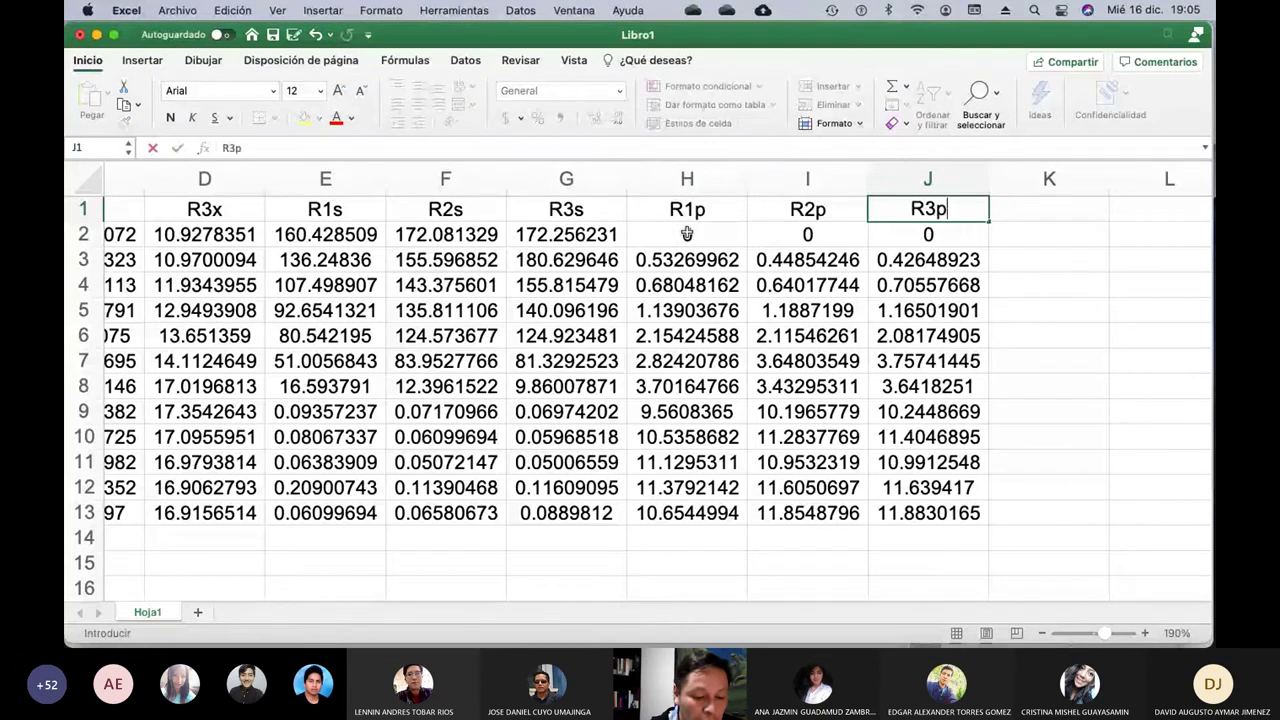
key("Return")
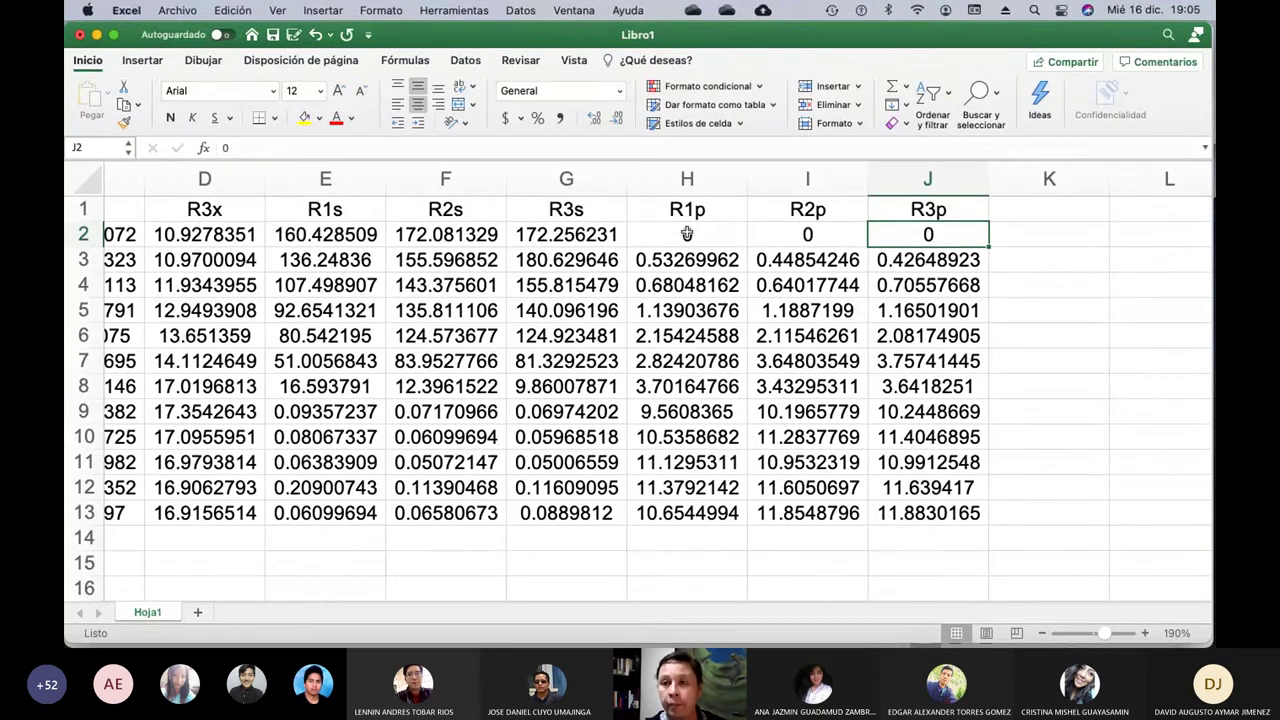
Fit the width of the Tiempo column, column A, to its contents.
scroll(790, 345, "left", 5)
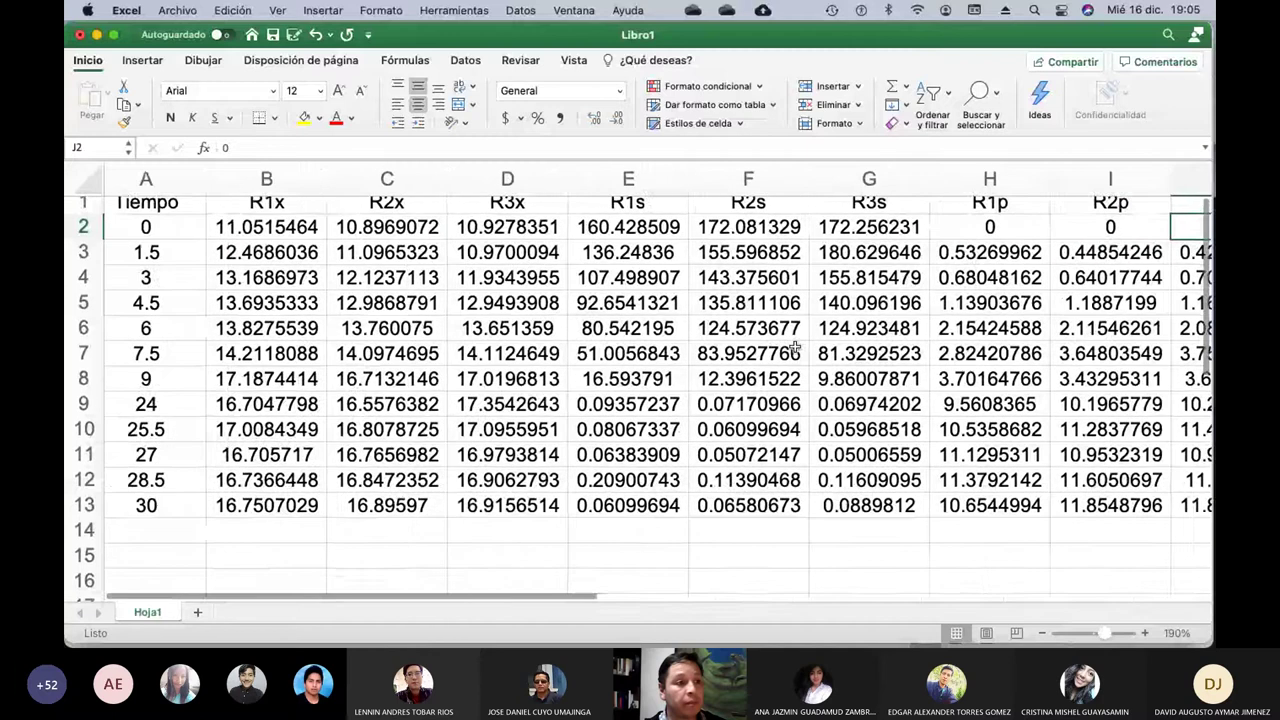
scroll(793, 345, "left", 2)
scroll(793, 345, "up", 1)
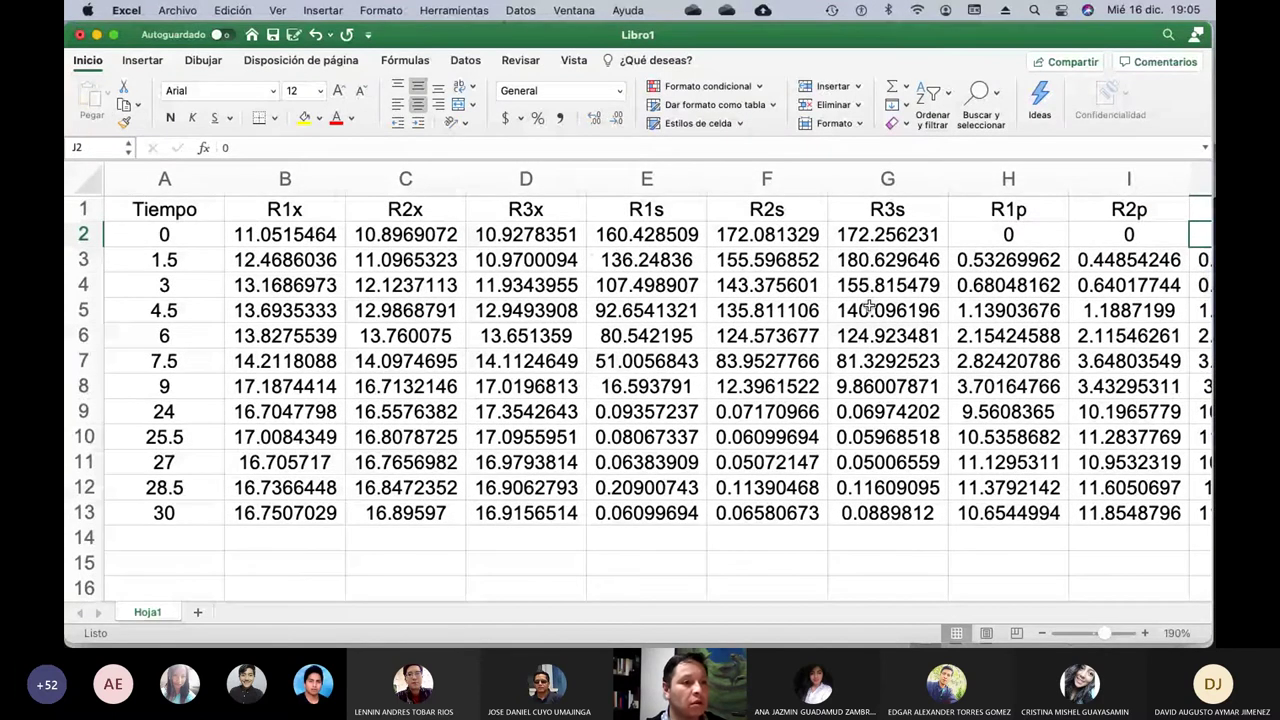
scroll(870, 308, "right", 3)
scroll(870, 308, "down", 1)
scroll(884, 300, "left", 3)
scroll(884, 302, "up", 1)
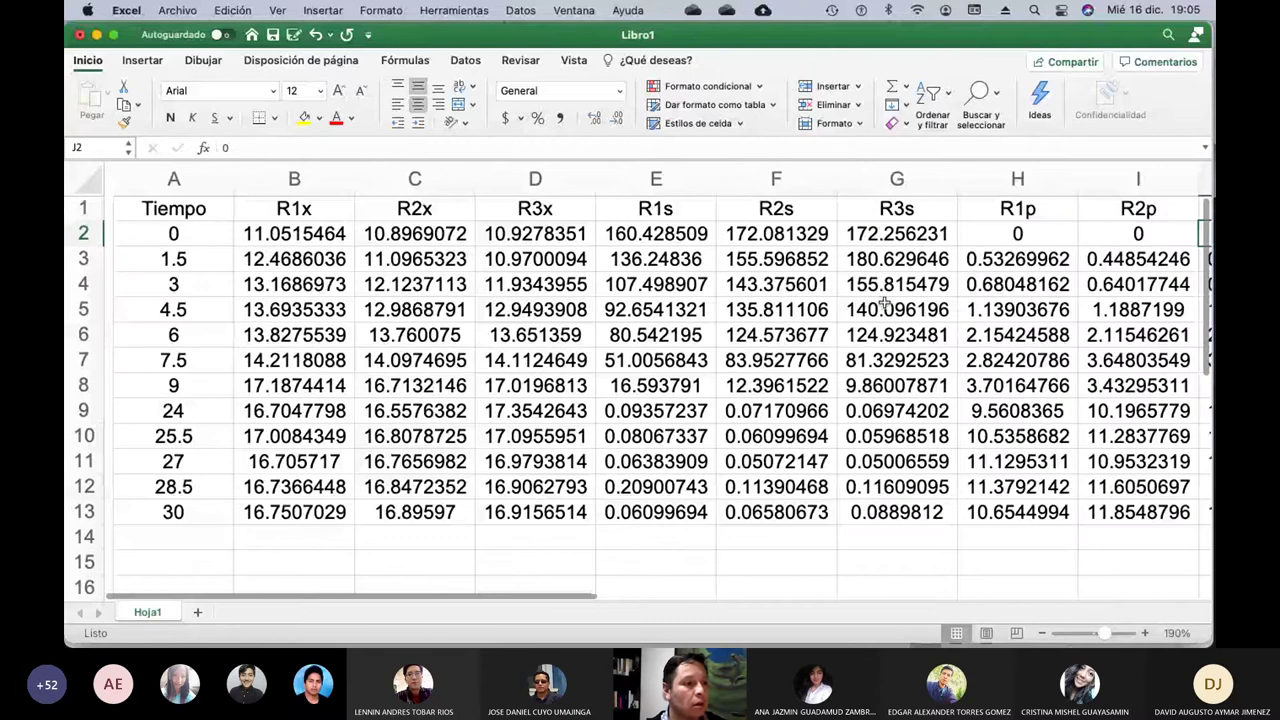
scroll(517, 179, "right", 1)
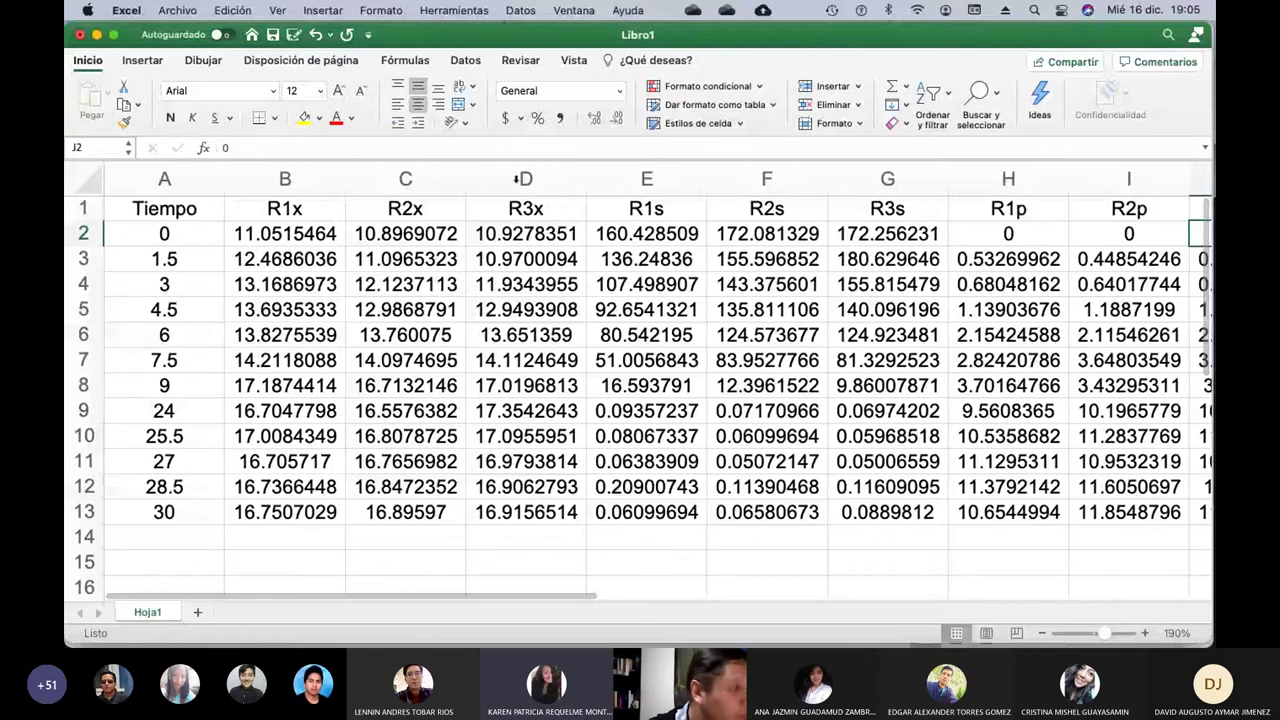
double_click(225, 179)
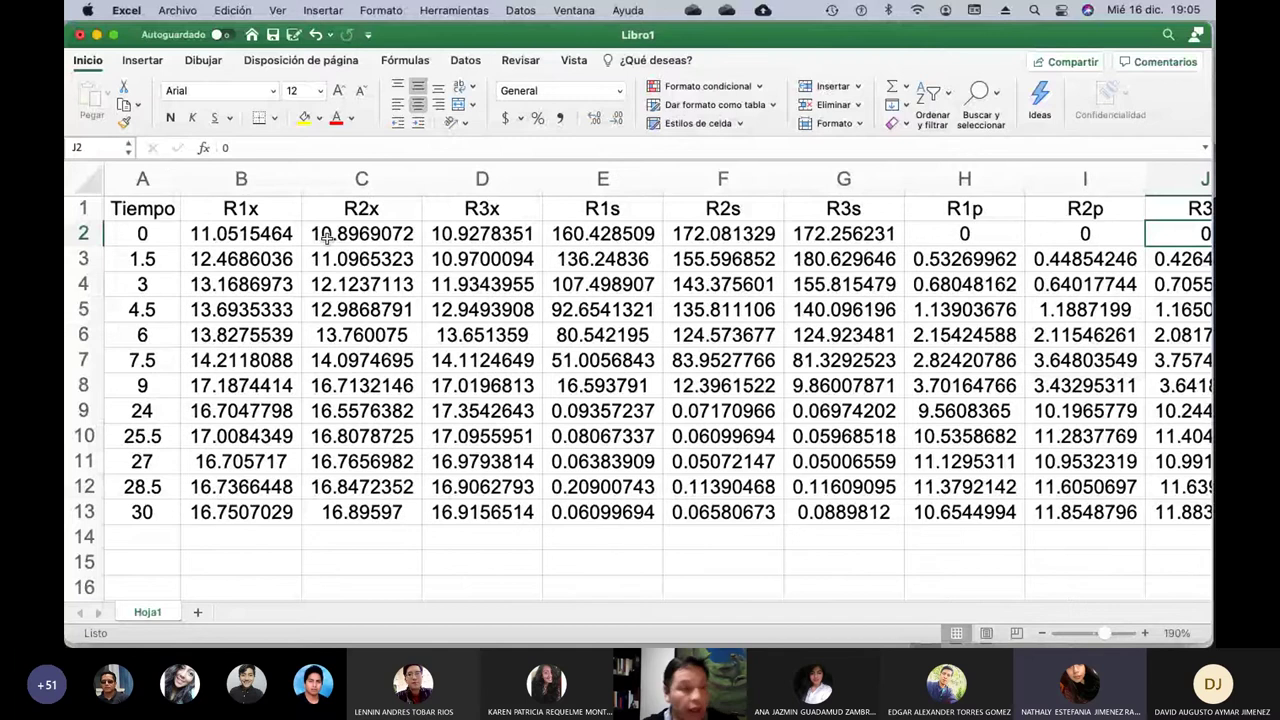
Move the R console window to the Escritorio 15 desktop and bring the Libro1 workbook to the front.
left_click(575, 10)
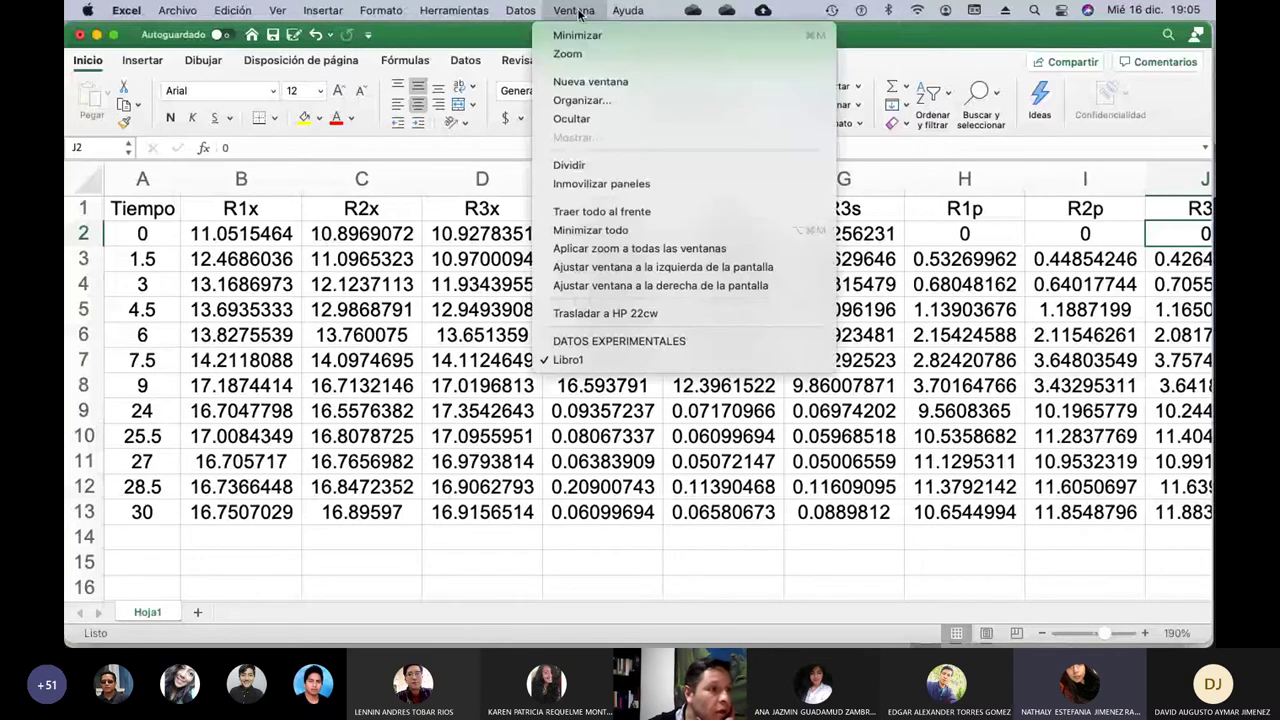
left_click(619, 341)
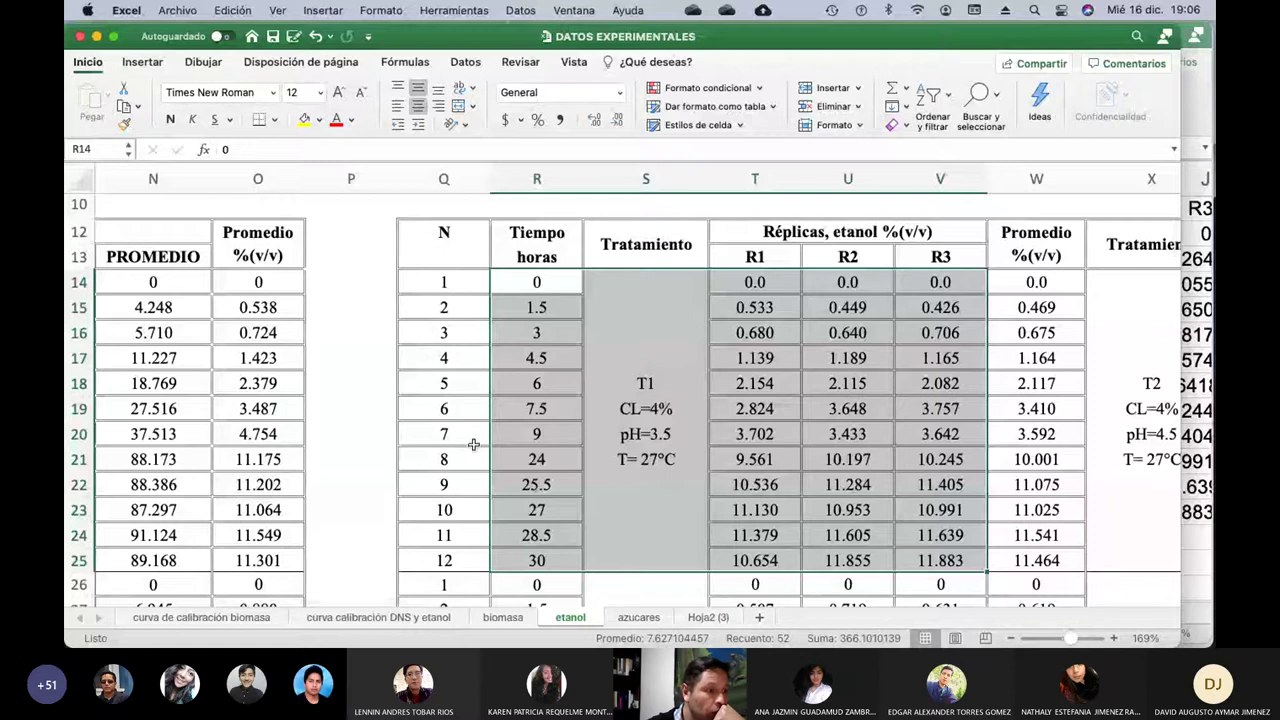
key("ctrl+Up")
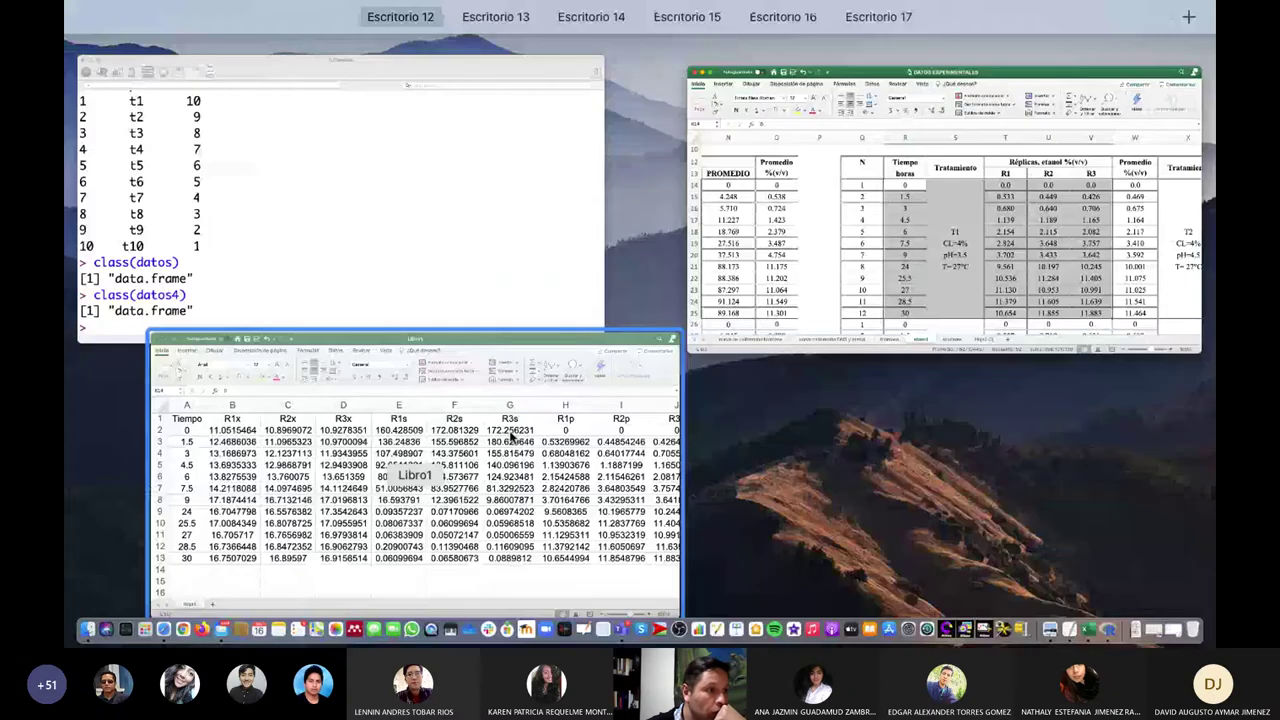
left_click_drag(460, 243, 757, 56)
left_click(477, 406)
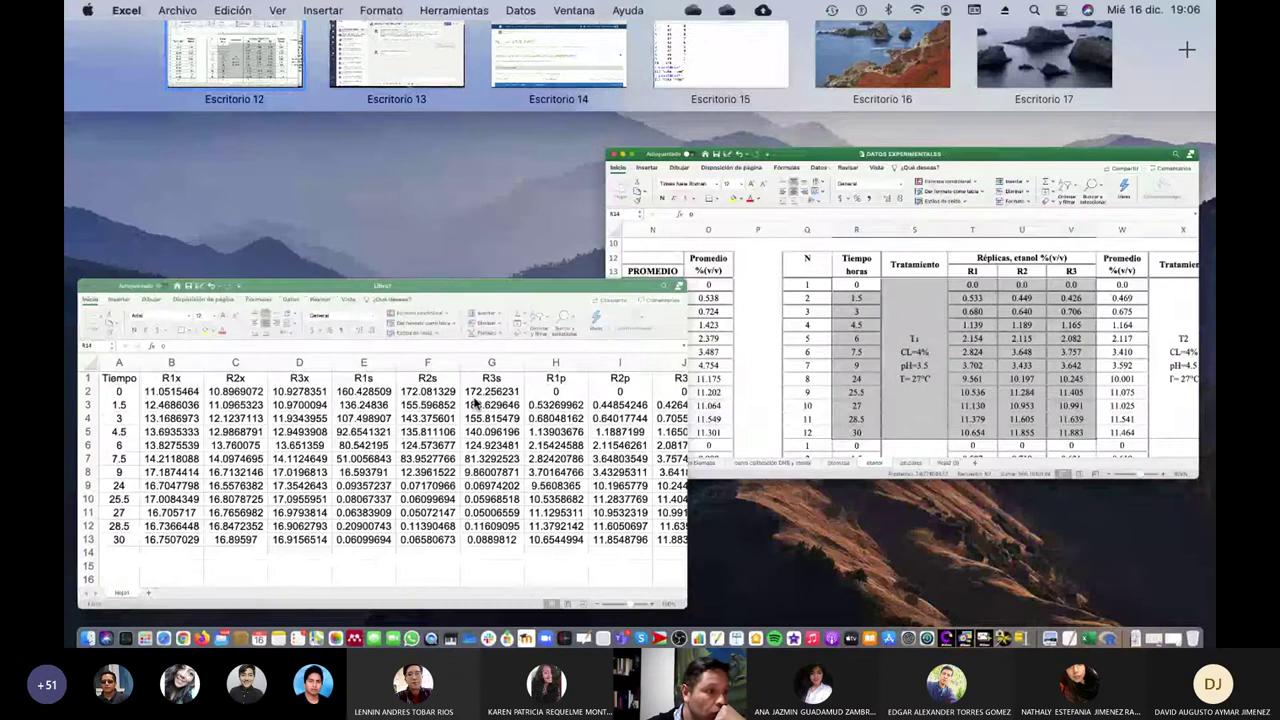
scroll(745, 415, "right", 5)
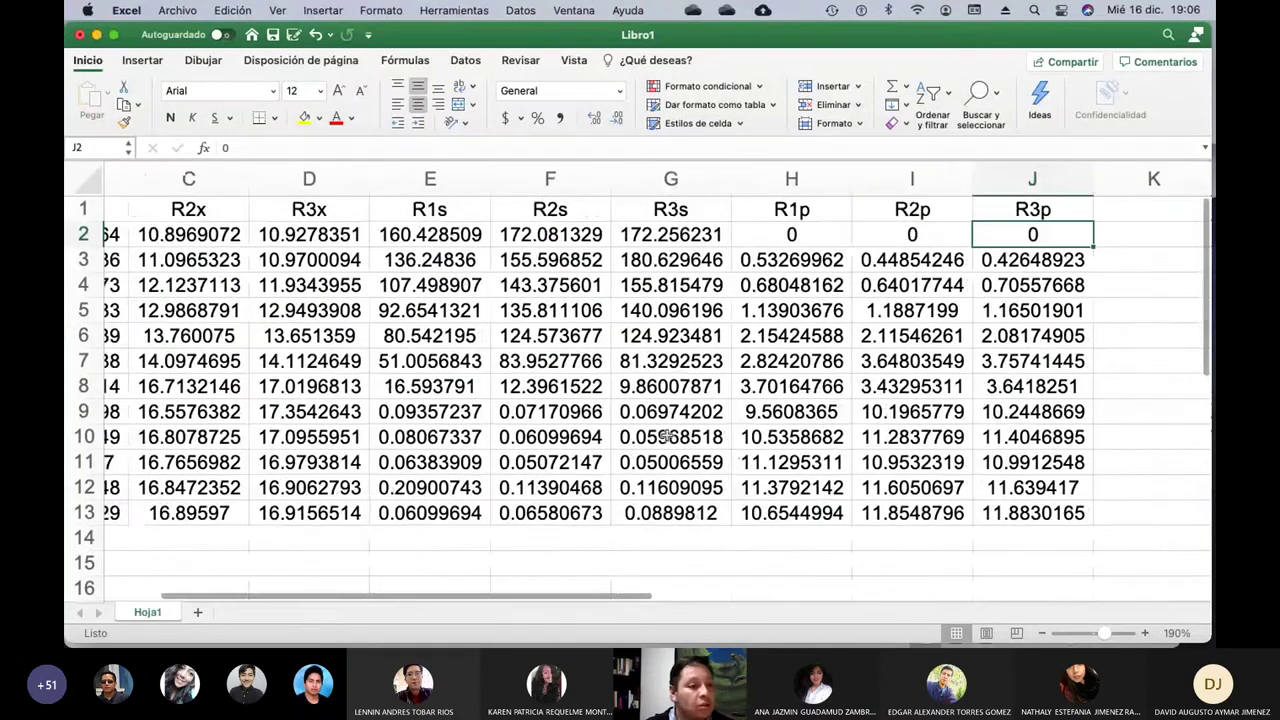
scroll(732, 440, "left", 3)
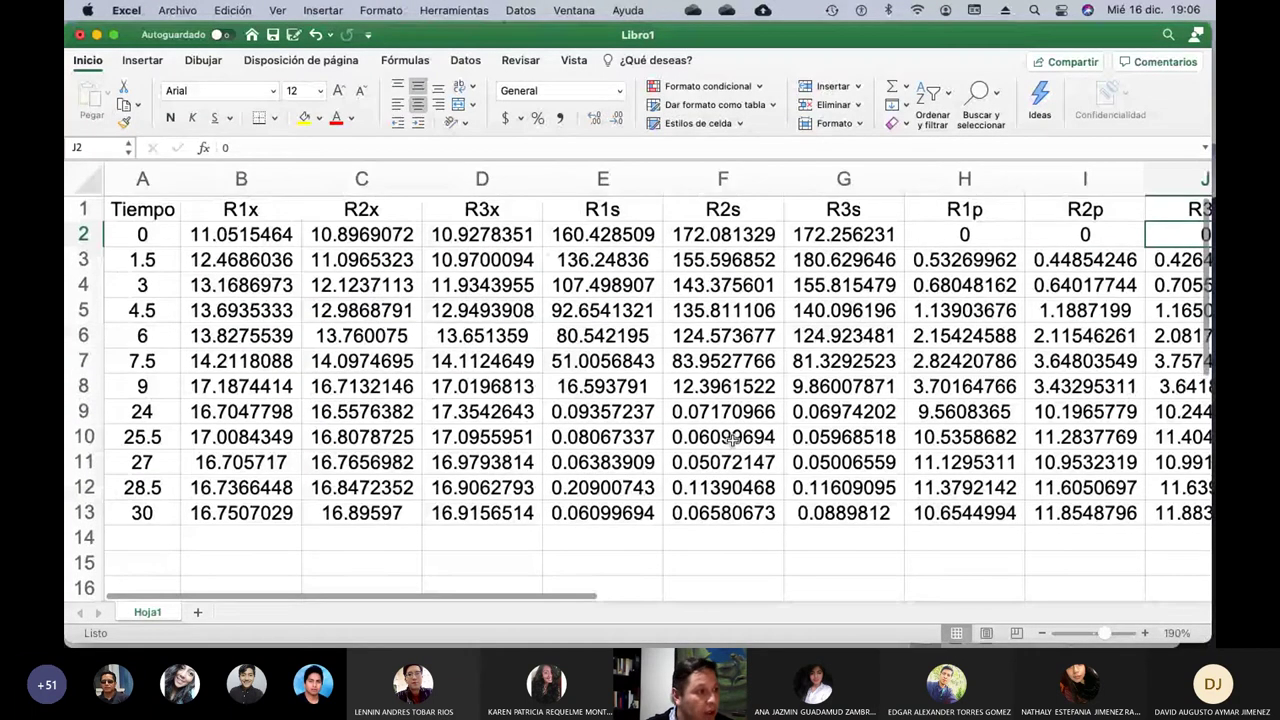
scroll(732, 440, "down", 1)
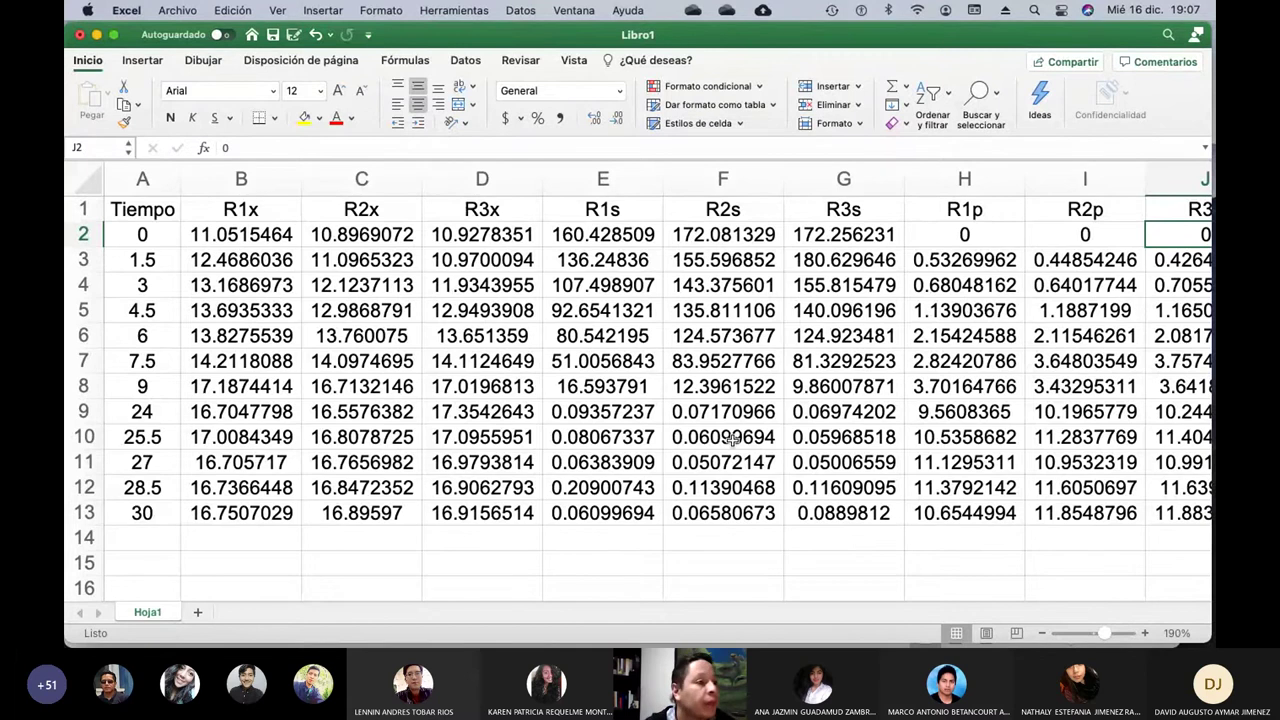
left_click(134, 11)
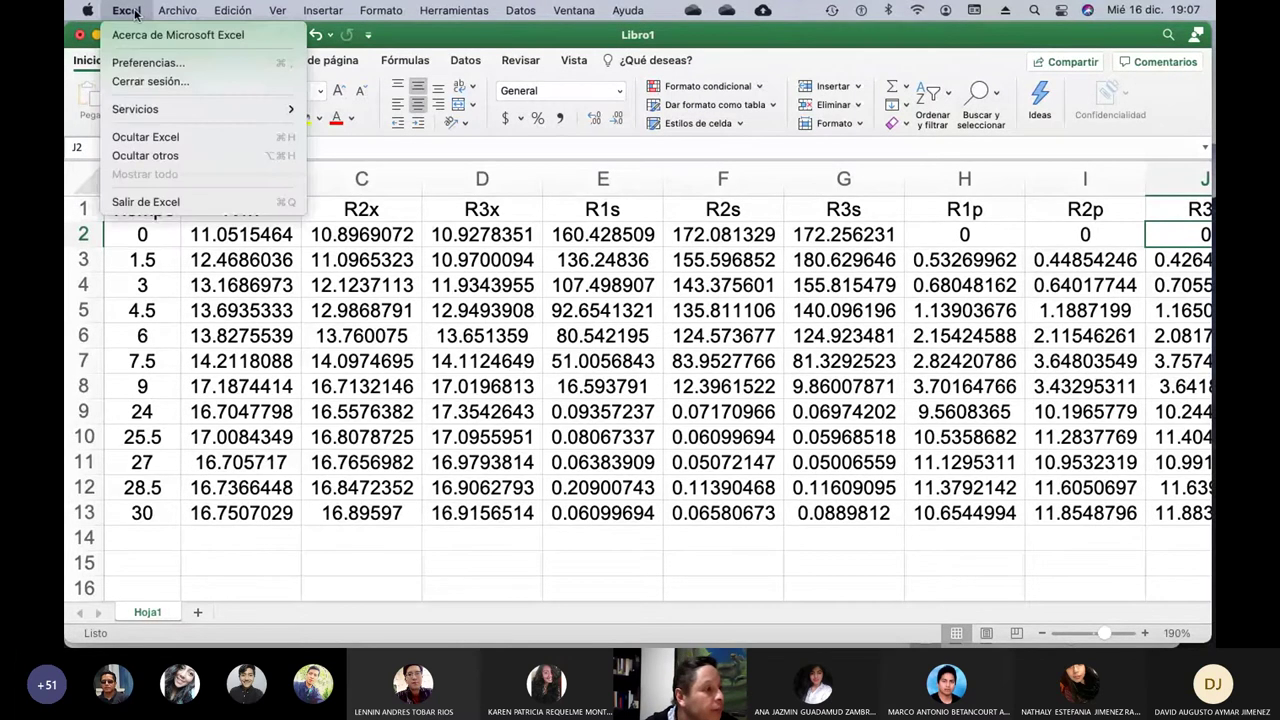
mouse_move(454, 10)
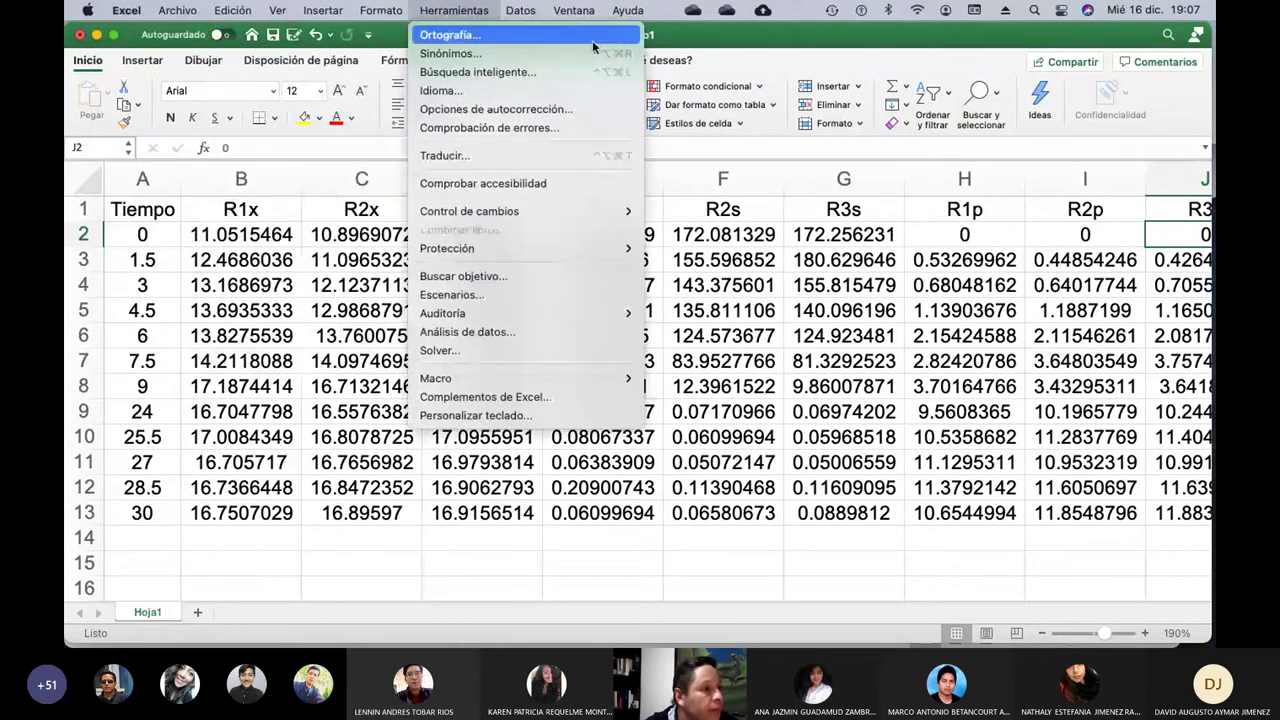
left_click(768, 38)
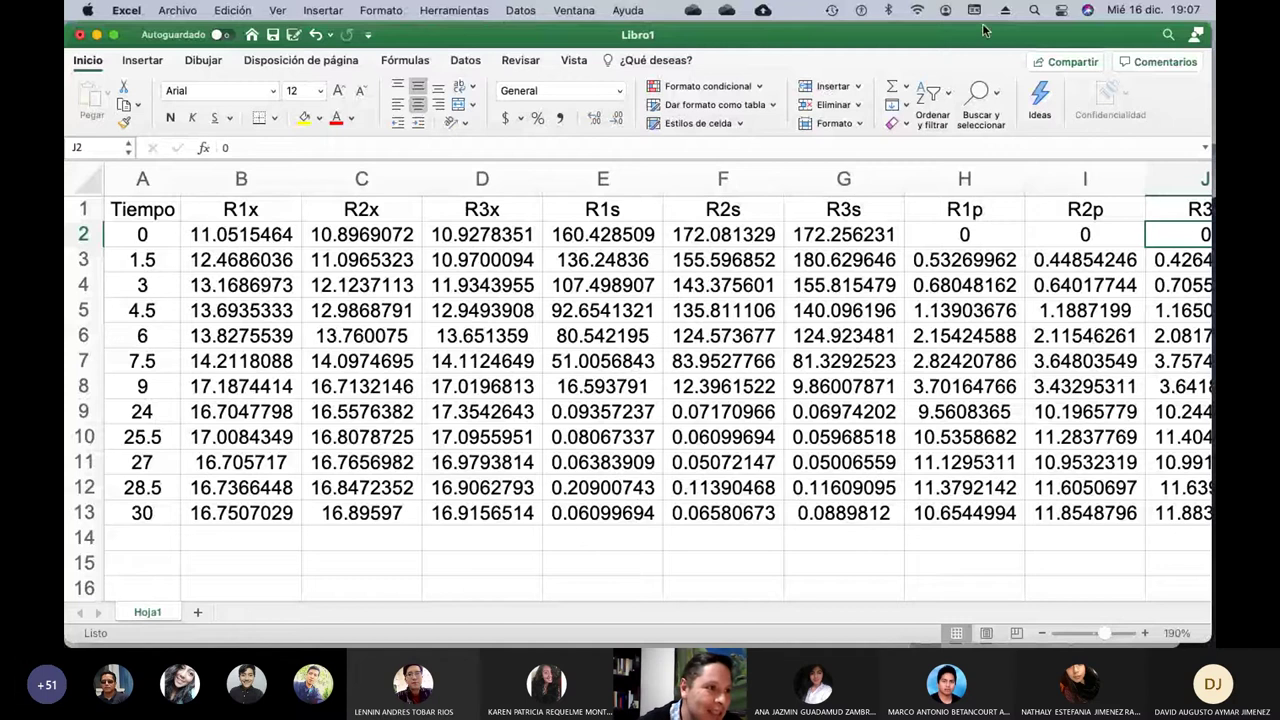
Switch to DATOS EXPERIMENTALES and examine the other treatments' ethanol tables and the comparison charts on the etanol sheet.
left_click(574, 10)
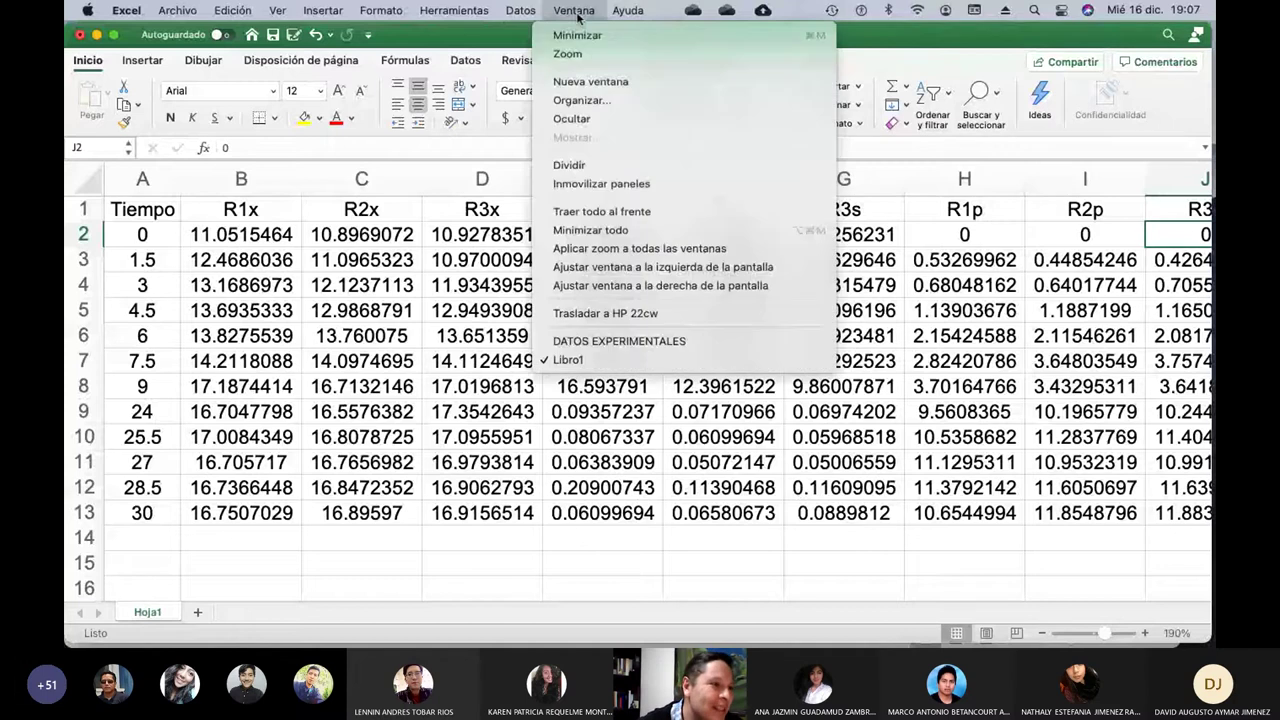
left_click(645, 341)
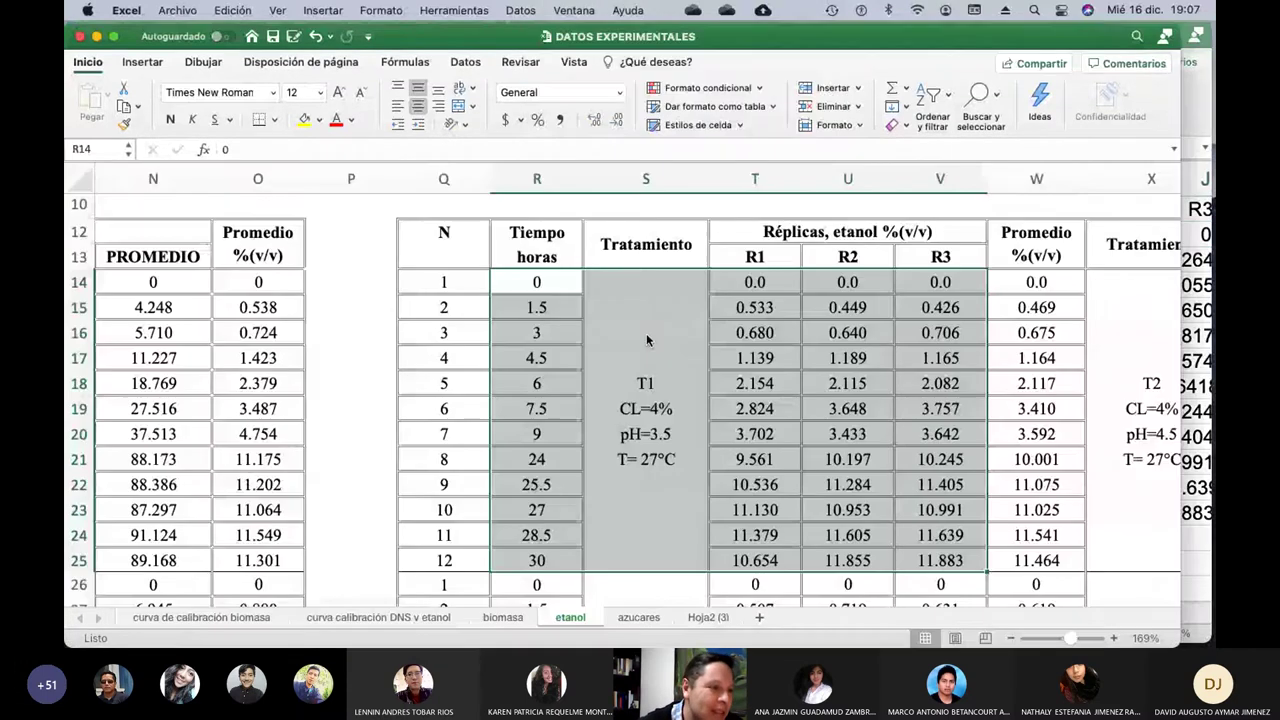
scroll(645, 341, "down", 4)
scroll(645, 341, "down", 2)
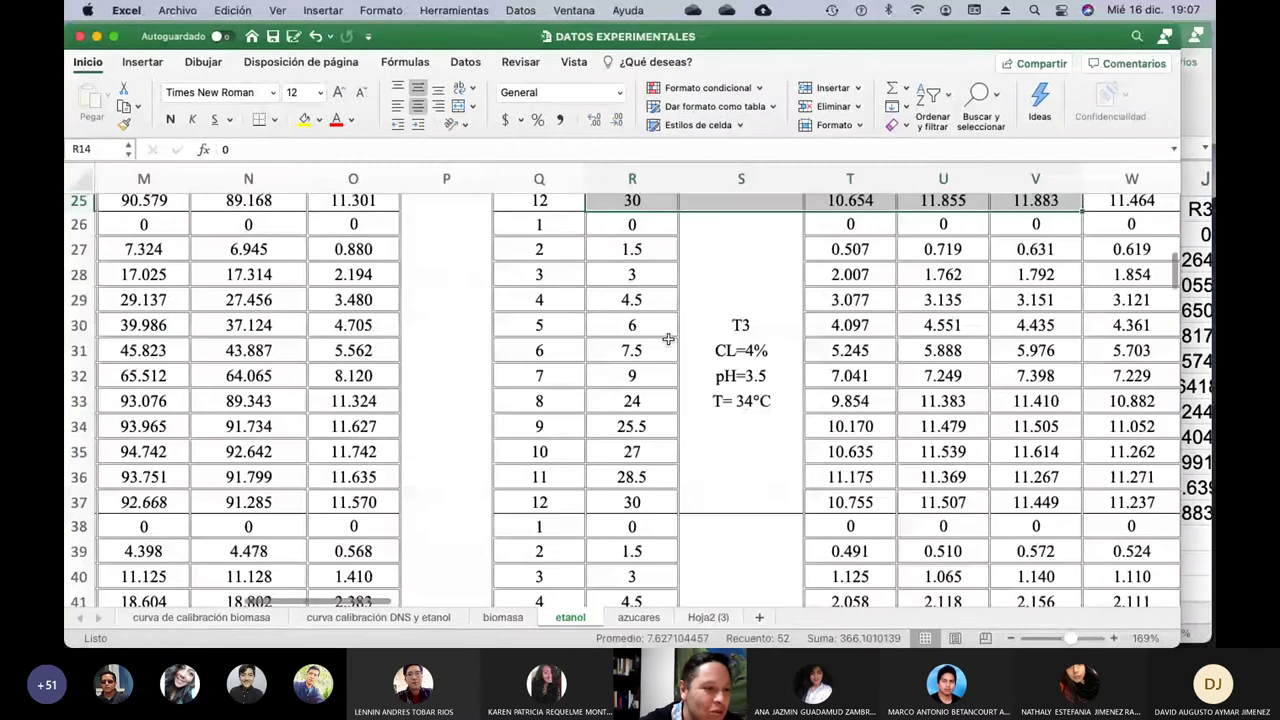
scroll(660, 338, "right", 5)
scroll(675, 337, "right", 4)
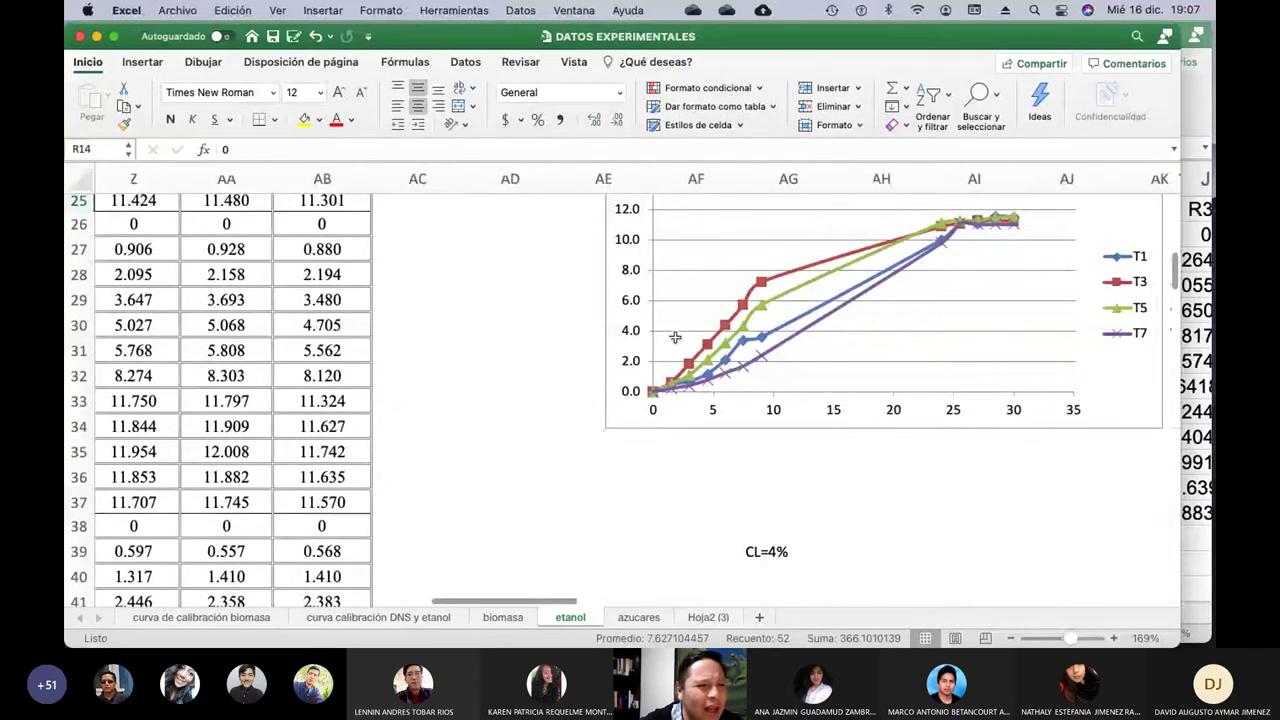
scroll(675, 337, "up", 3)
scroll(675, 337, "up", 5)
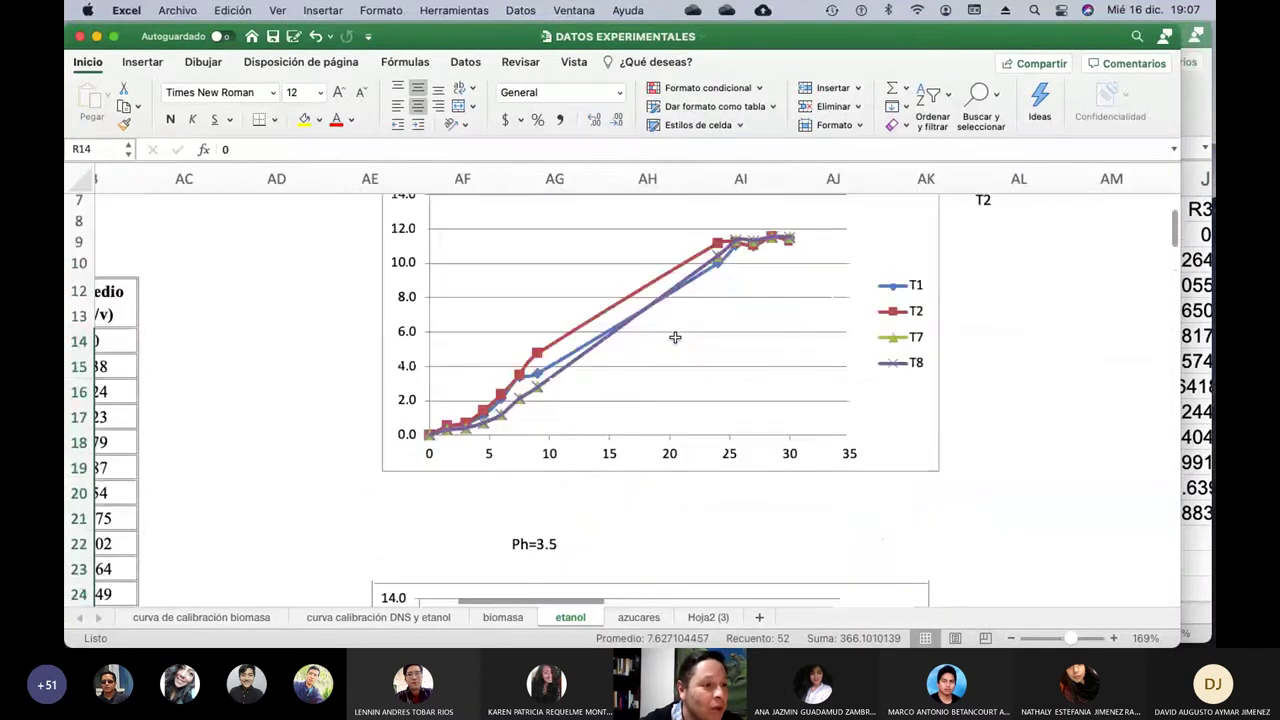
scroll(669, 338, "left", 3)
scroll(669, 338, "left", 10)
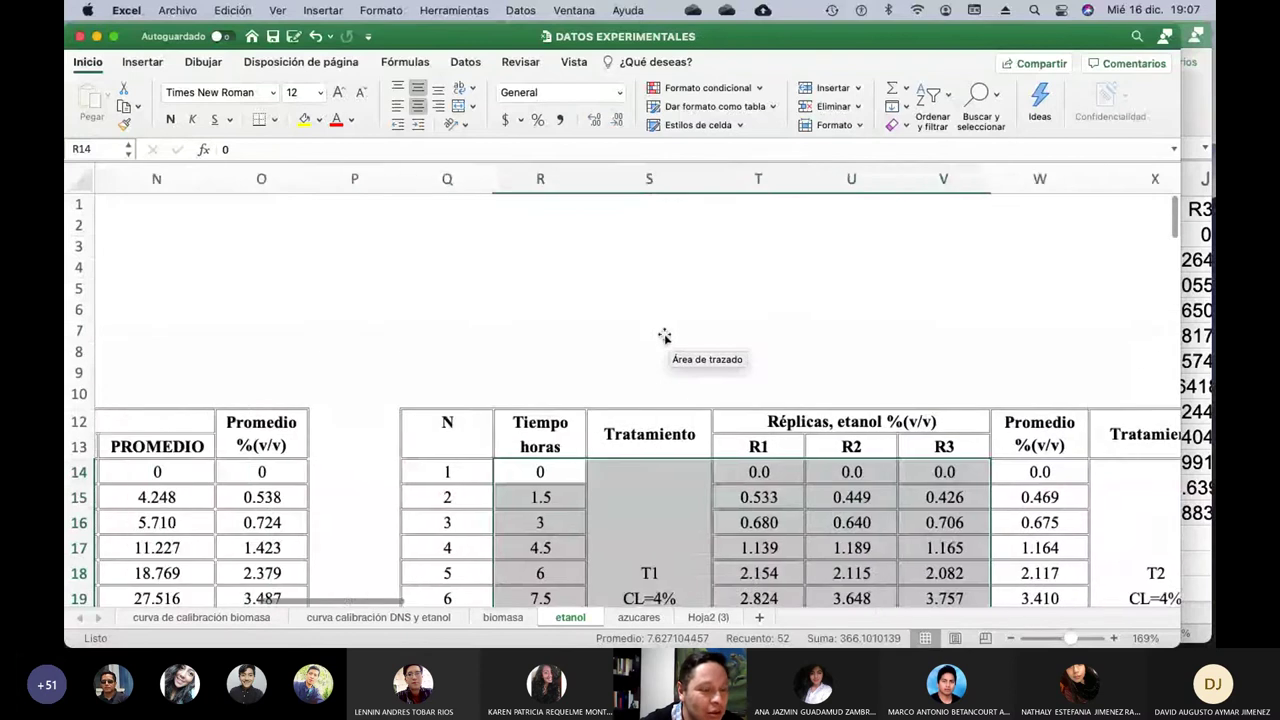
Examine the T1 and T2 ethanol replicate tables in g/L on the etanol sheet.
scroll(661, 335, "down", 7)
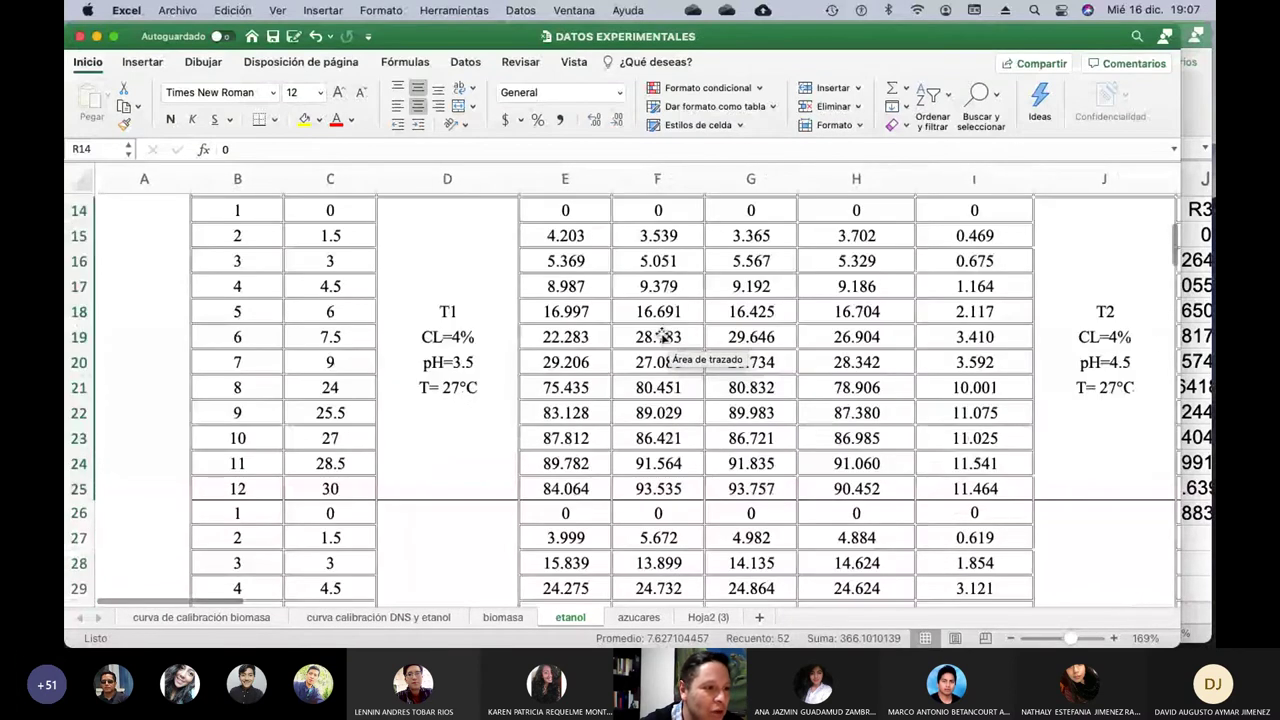
scroll(661, 337, "down", 4)
scroll(661, 337, "up", 10)
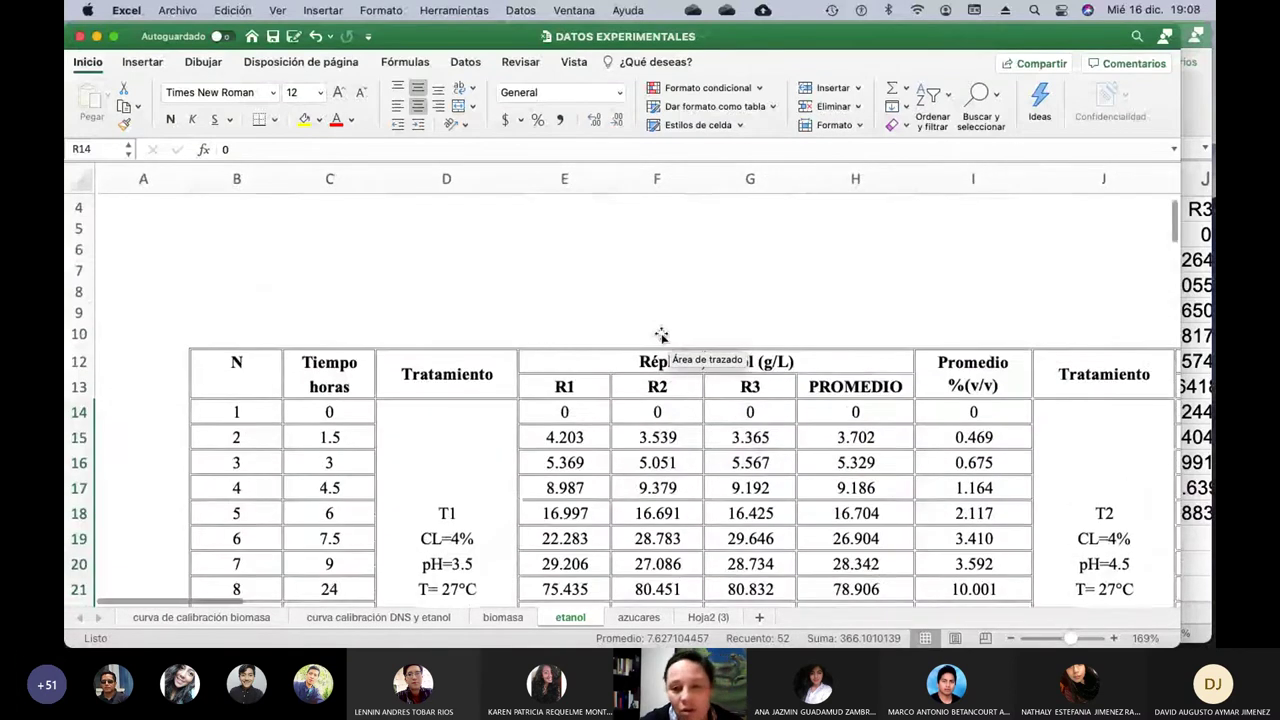
scroll(661, 335, "right", 2)
scroll(661, 335, "right", 6)
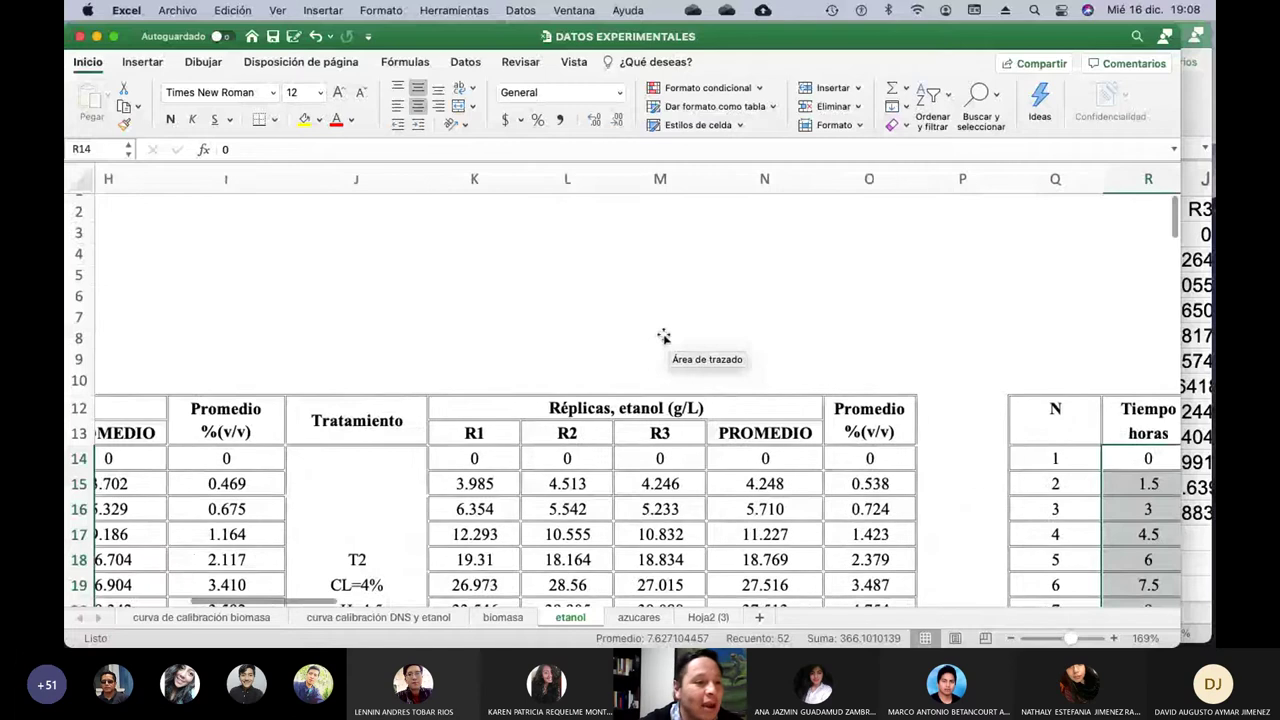
scroll(664, 336, "down", 3)
scroll(664, 336, "right", 1)
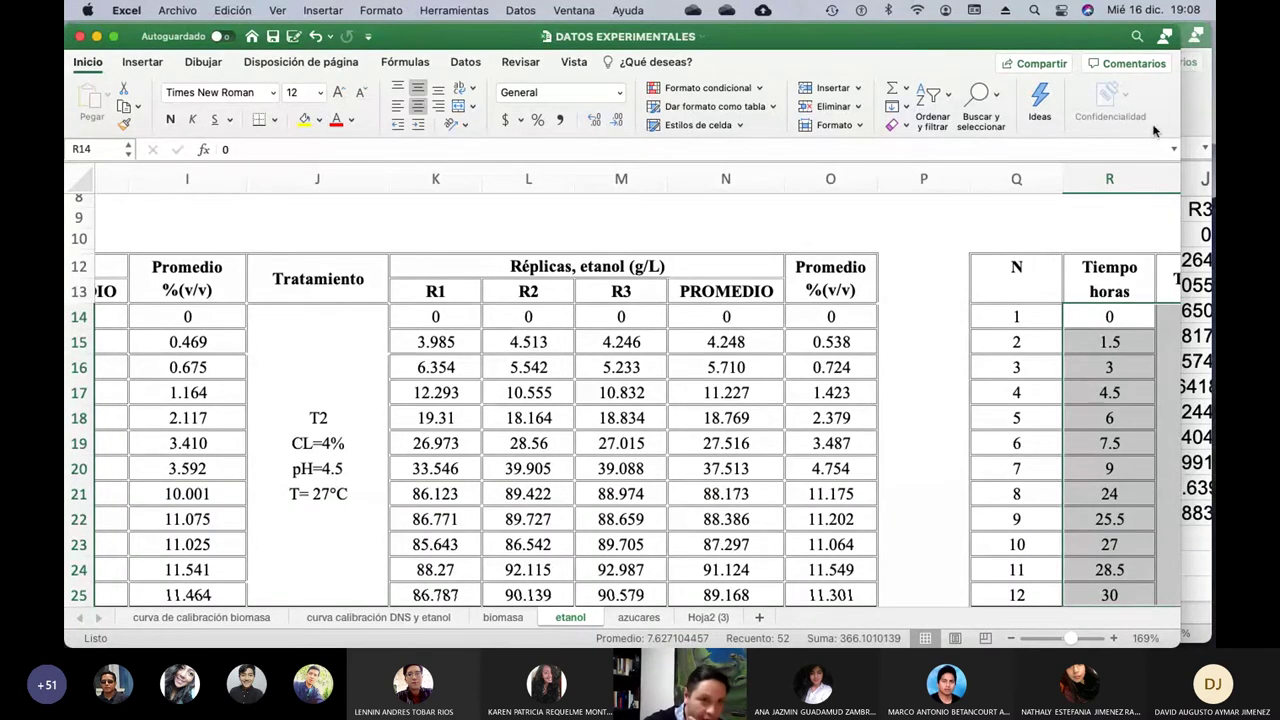
Bring Libro1 to the front and set its Save As format to Valores separados por comas (.csv), accepting the default save options.
key("super+grave")
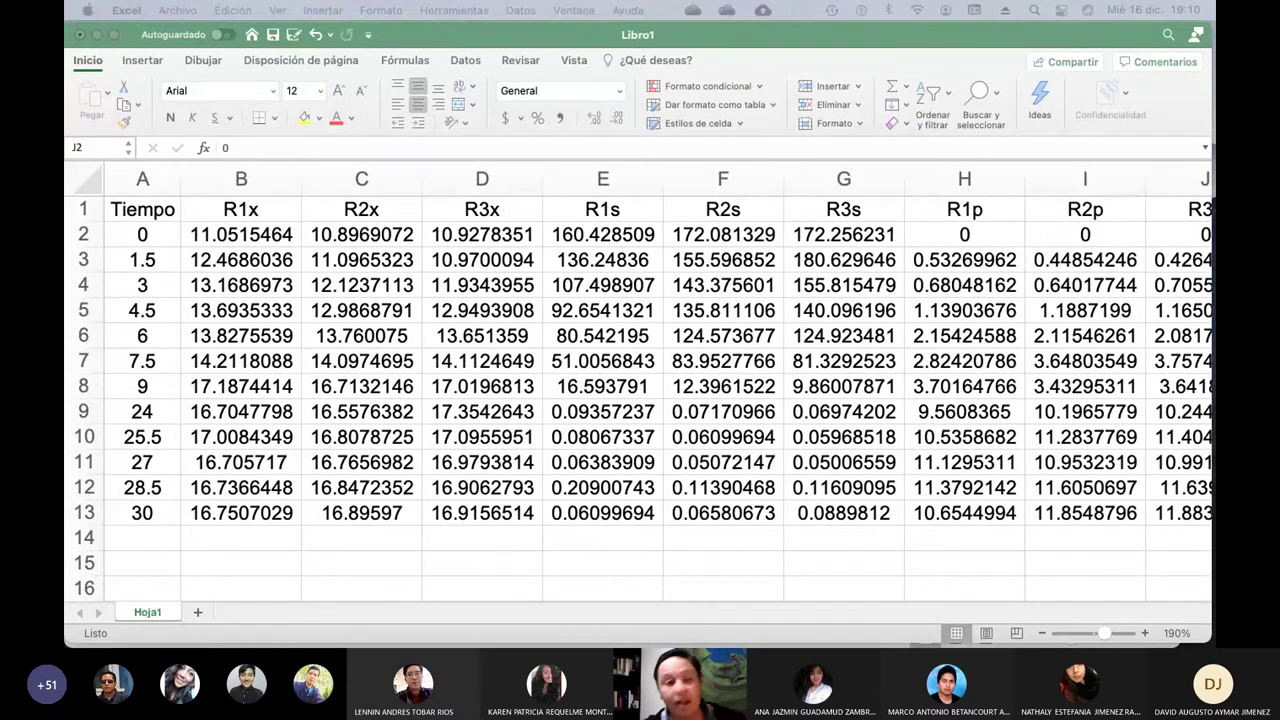
left_click(460, 42)
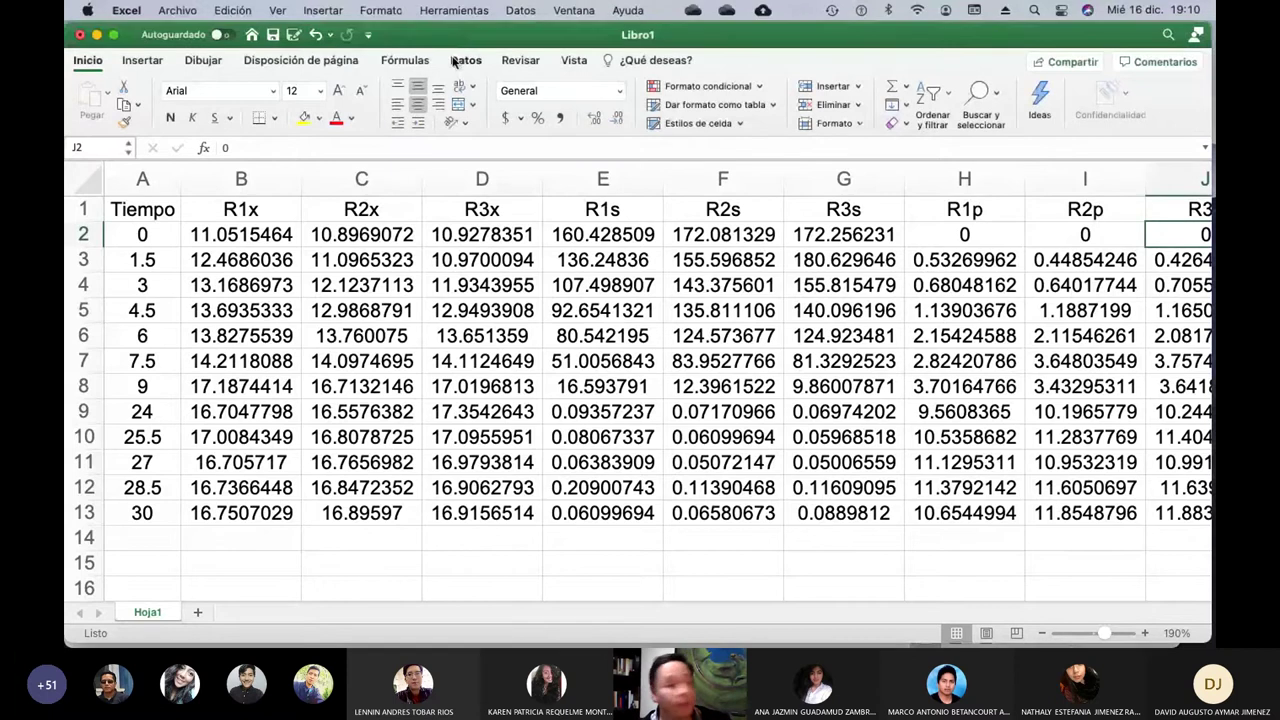
left_click(175, 11)
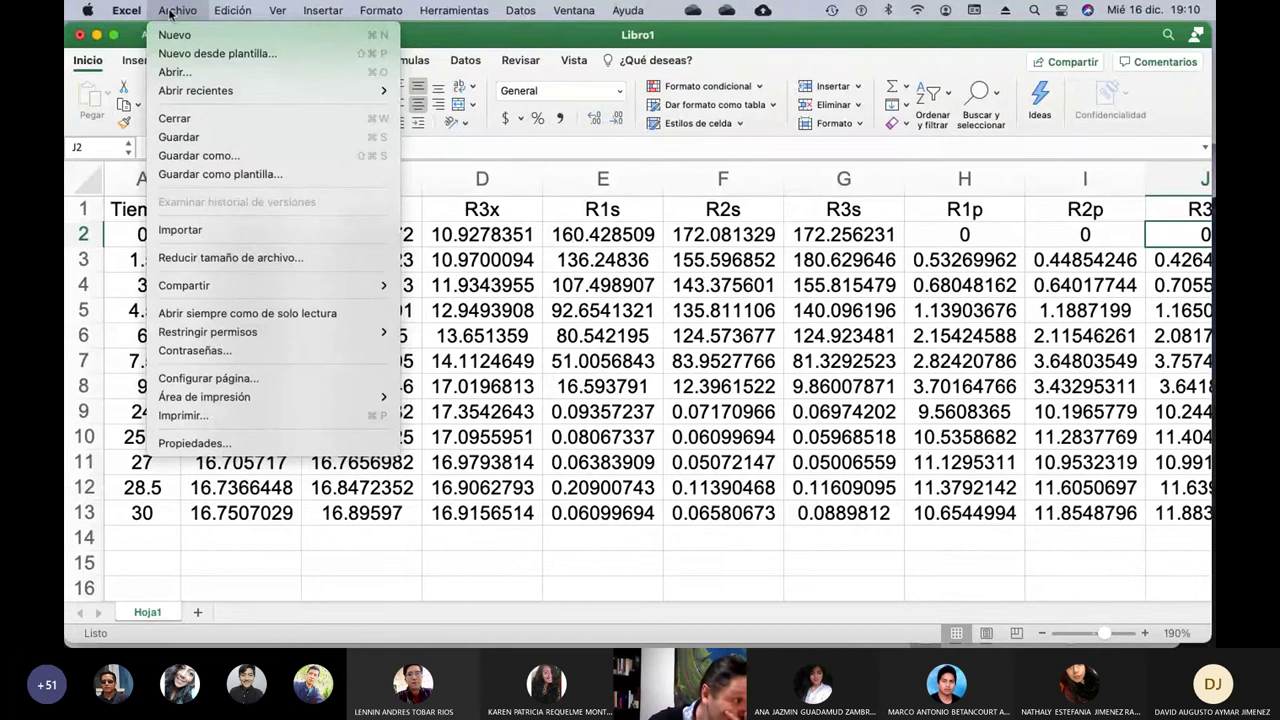
mouse_move(275, 287)
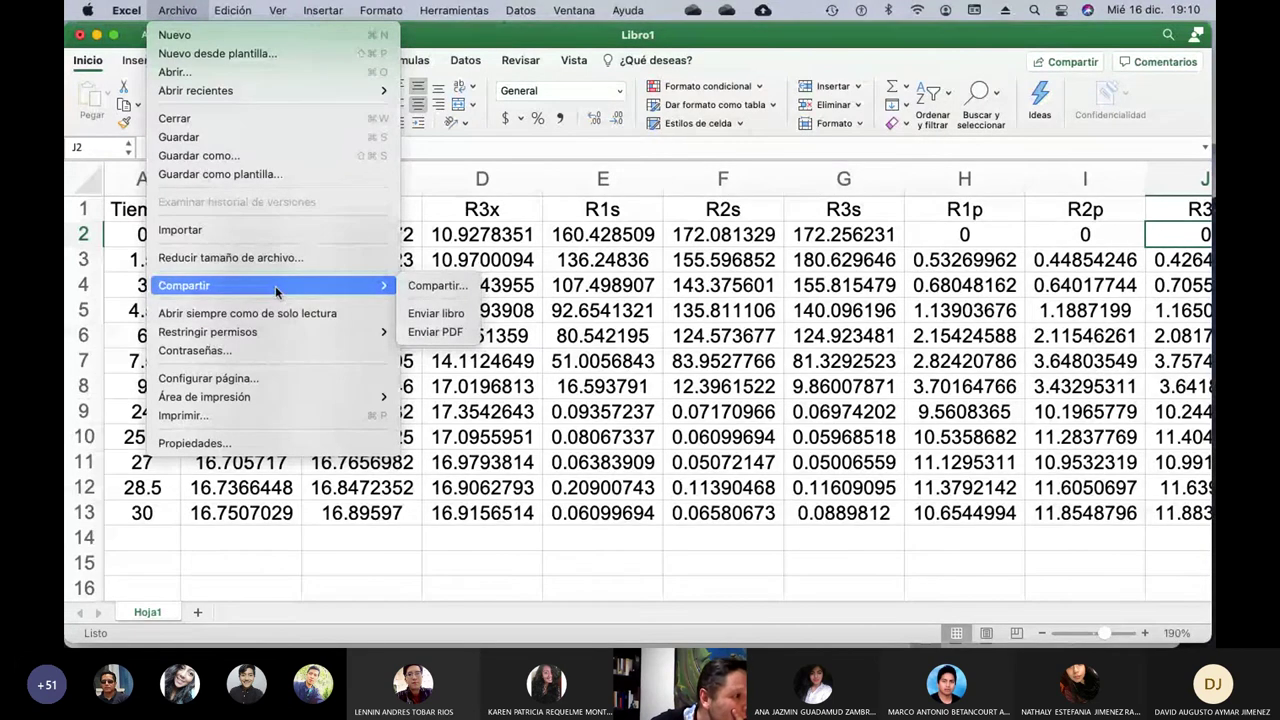
left_click(261, 157)
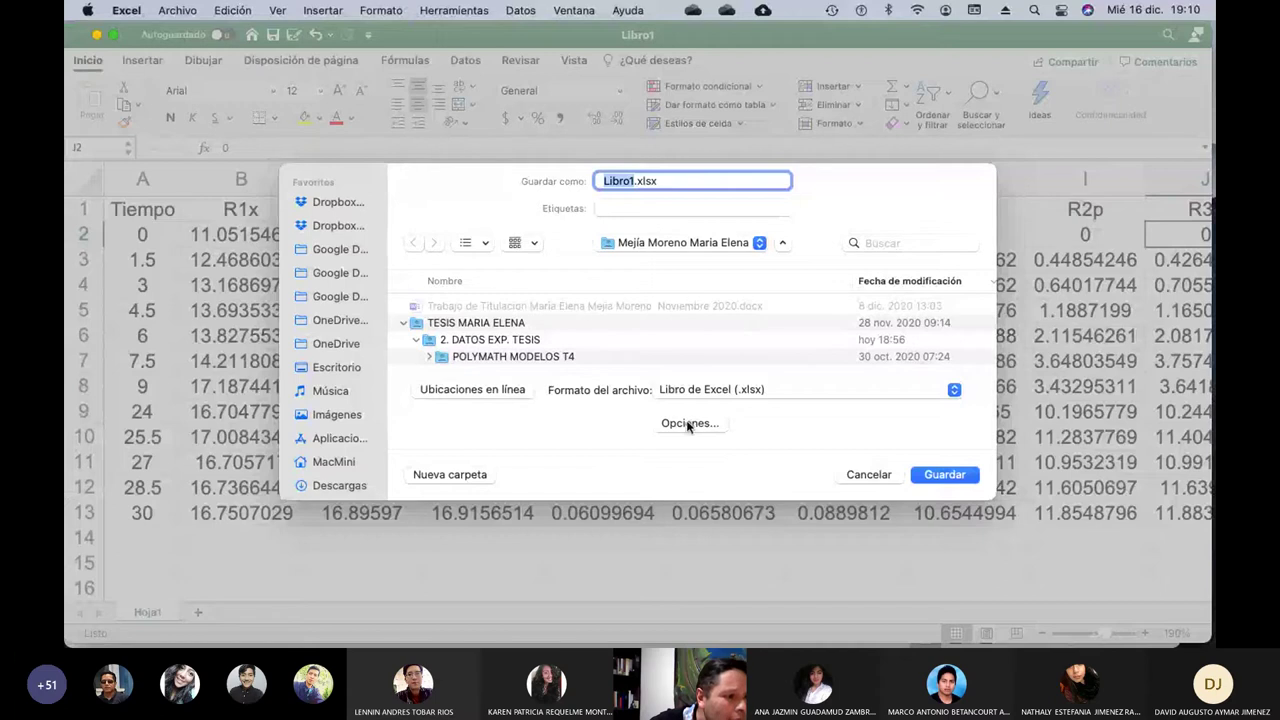
left_click(752, 395)
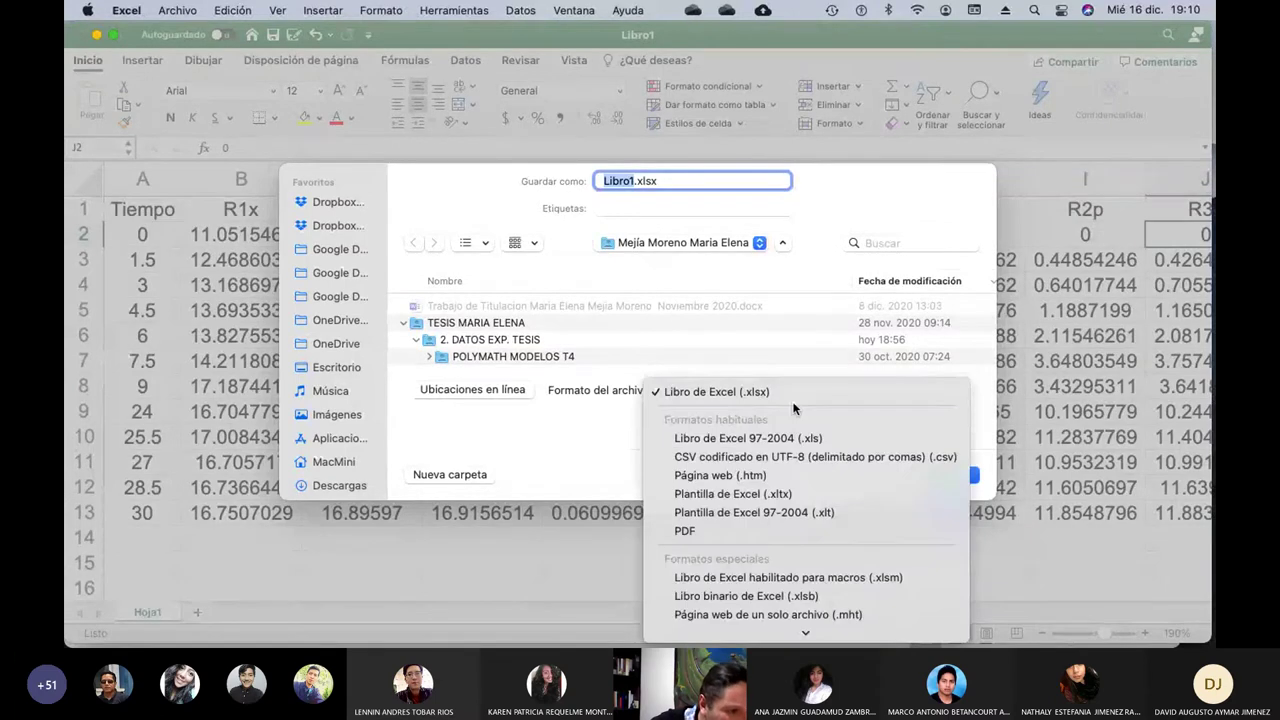
scroll(794, 409, "down", 5)
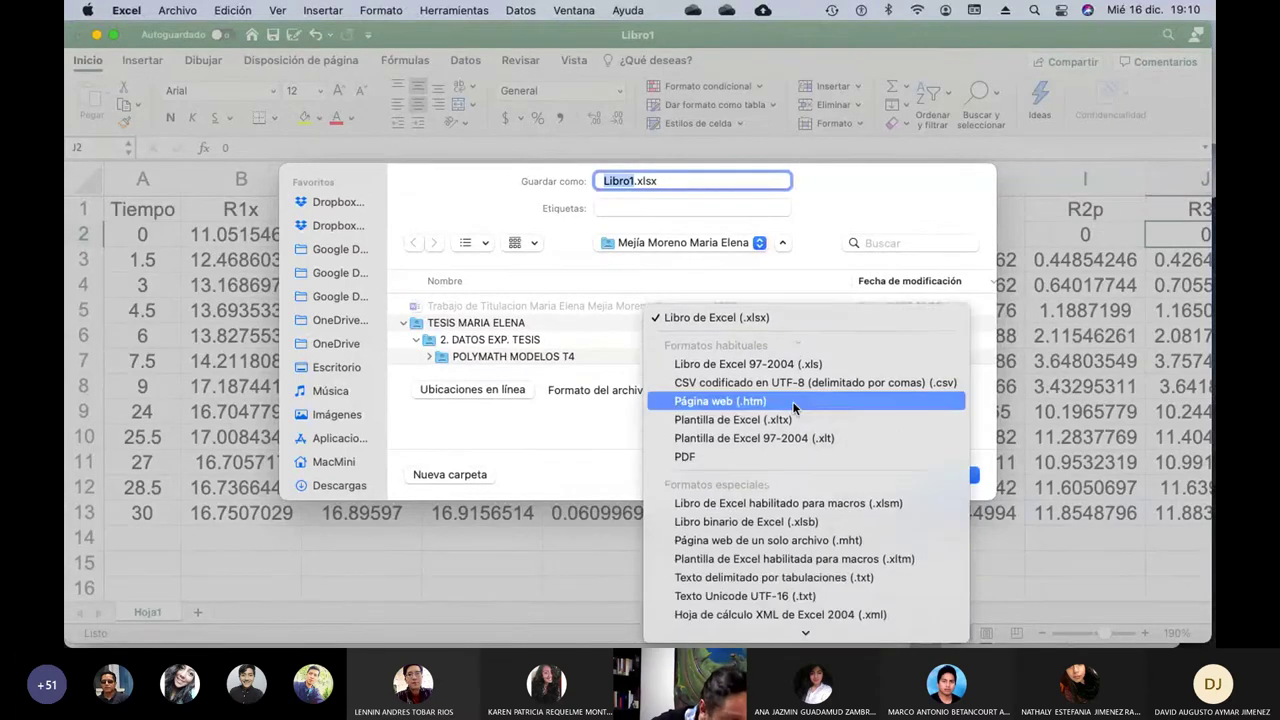
scroll(794, 409, "down", 1)
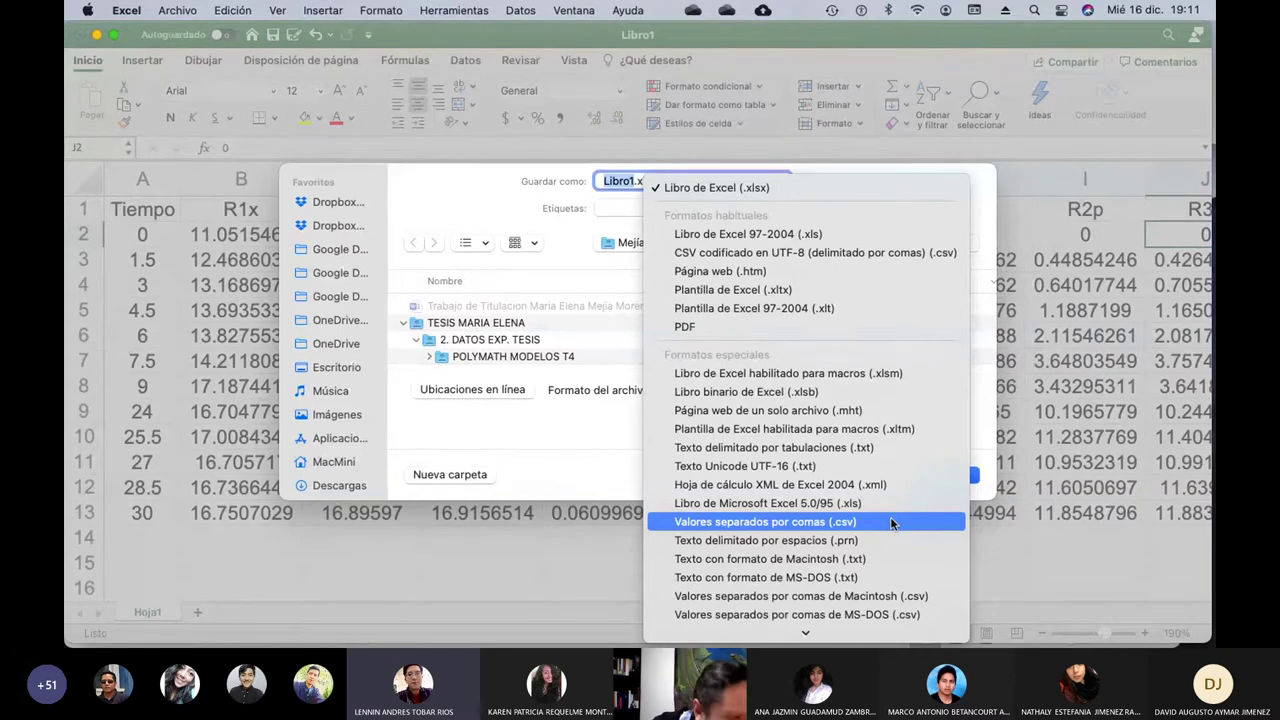
scroll(889, 517, "down", 1)
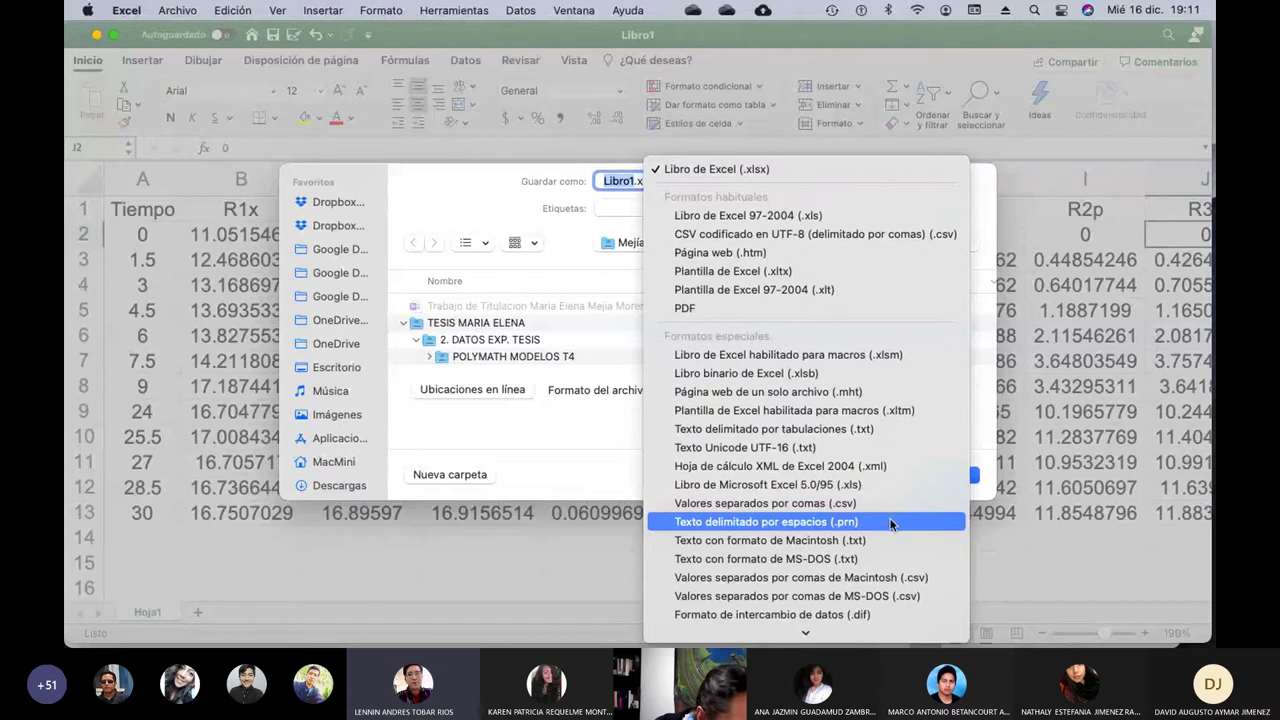
scroll(885, 595, "down", 4)
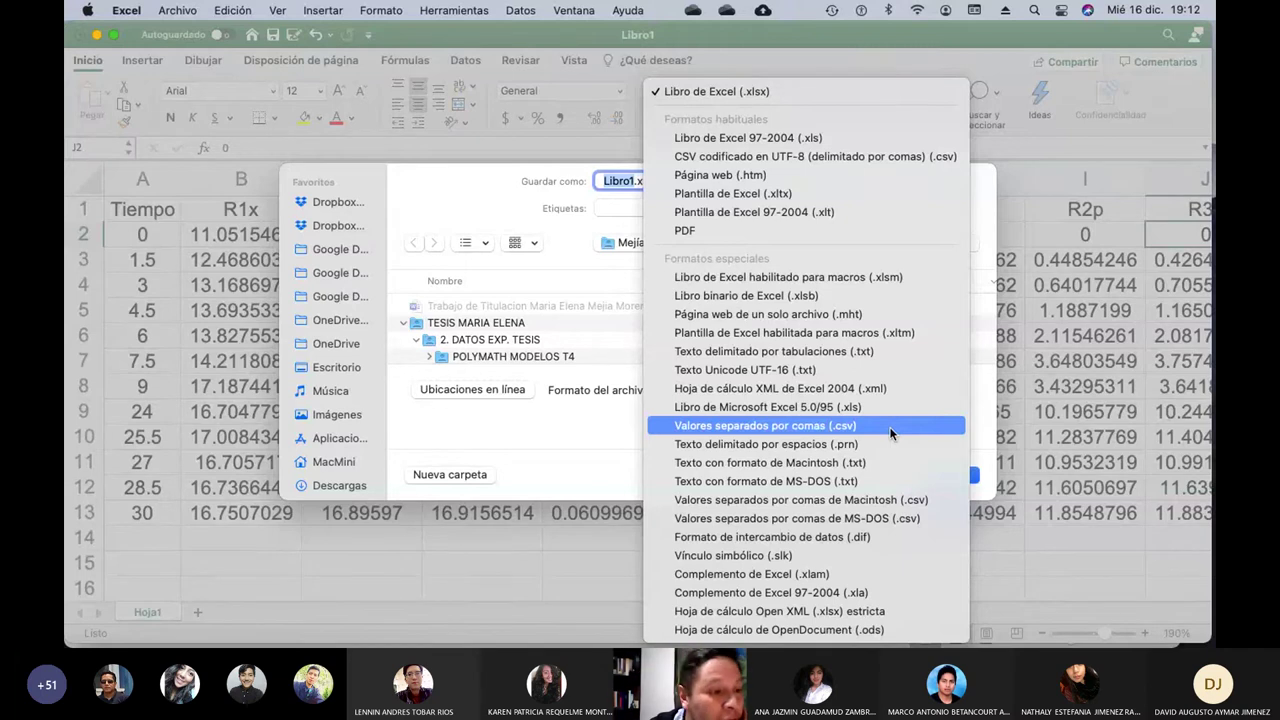
left_click(890, 432)
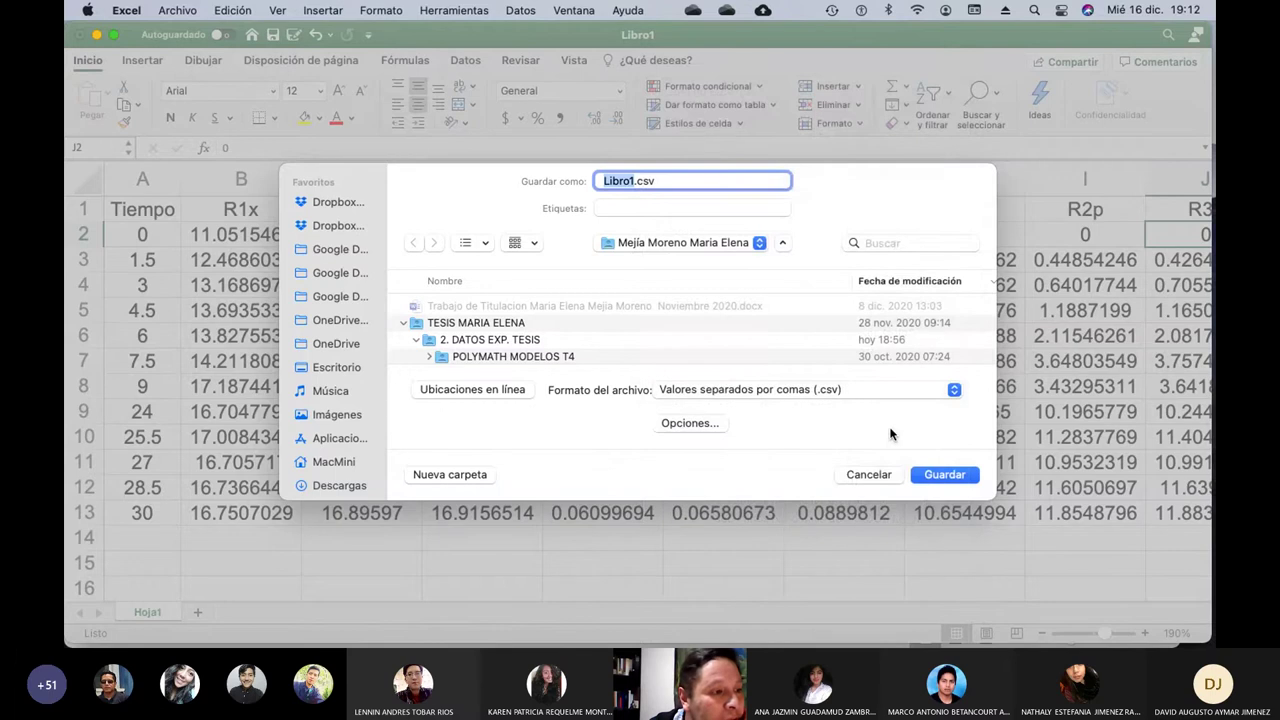
left_click(700, 426)
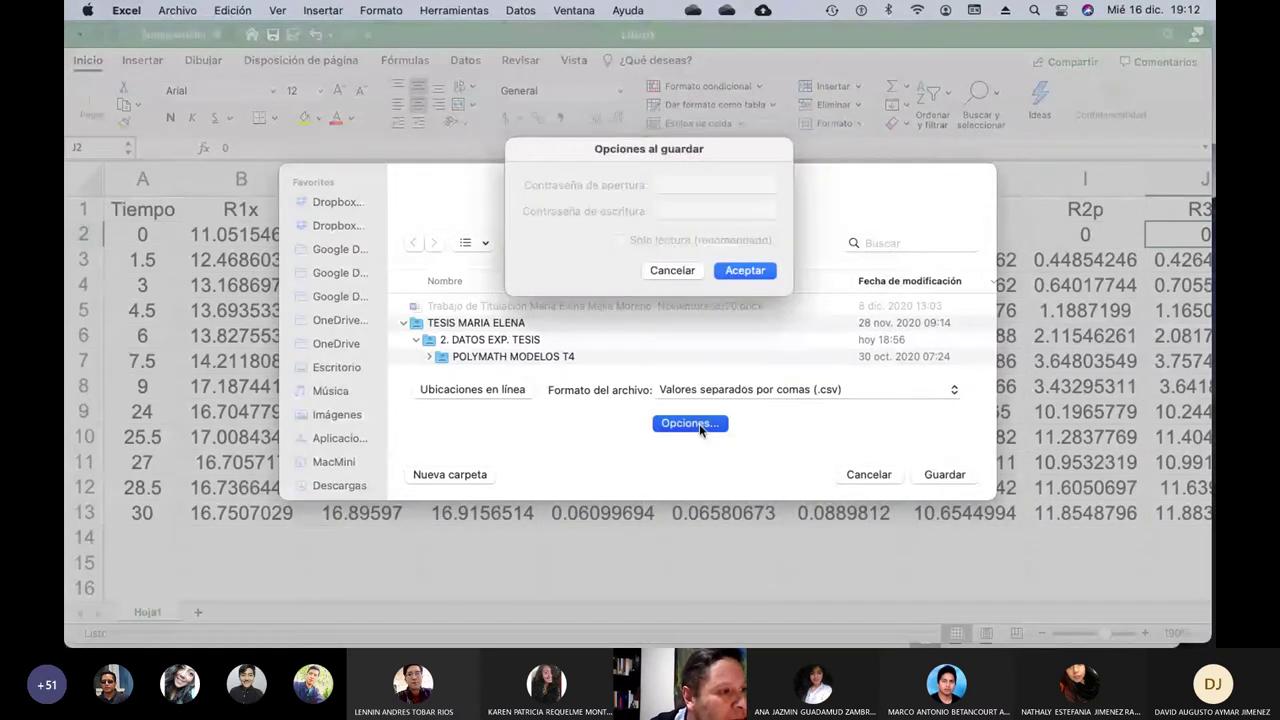
key("Return")
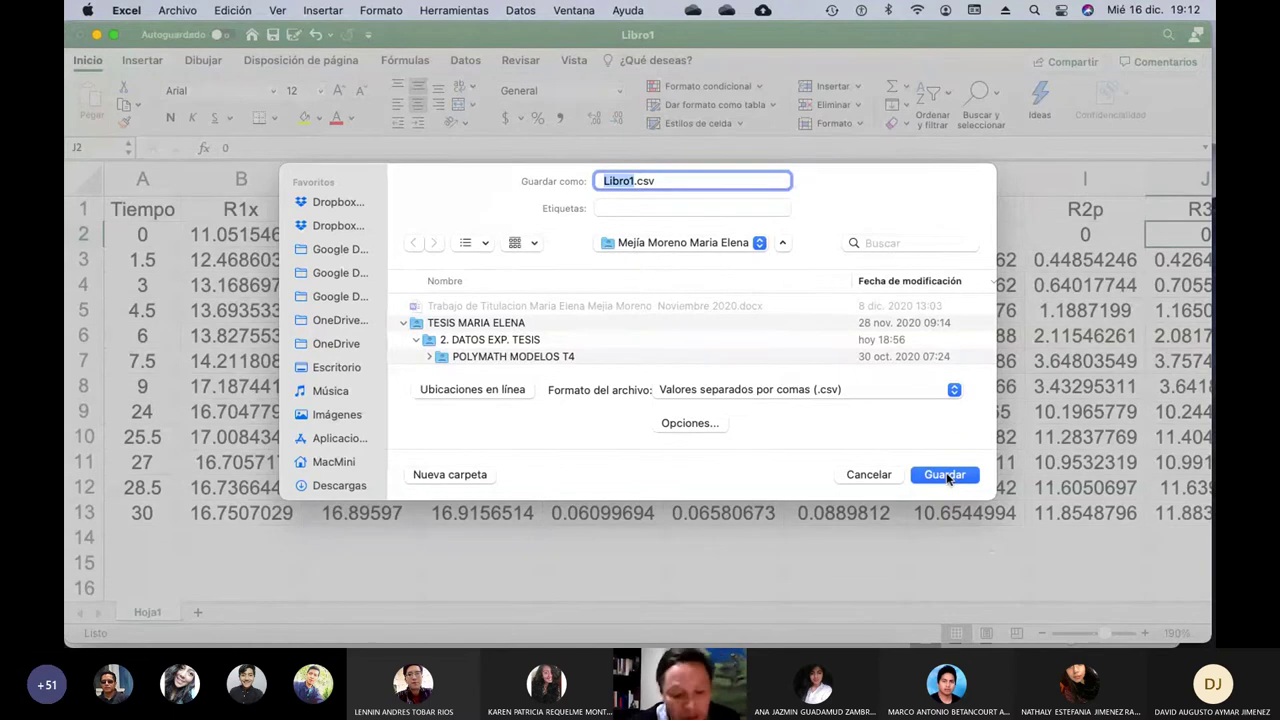
Switch to the R console and query the current working directory with getwd().
key("super+Tab")
key("super+Tab")
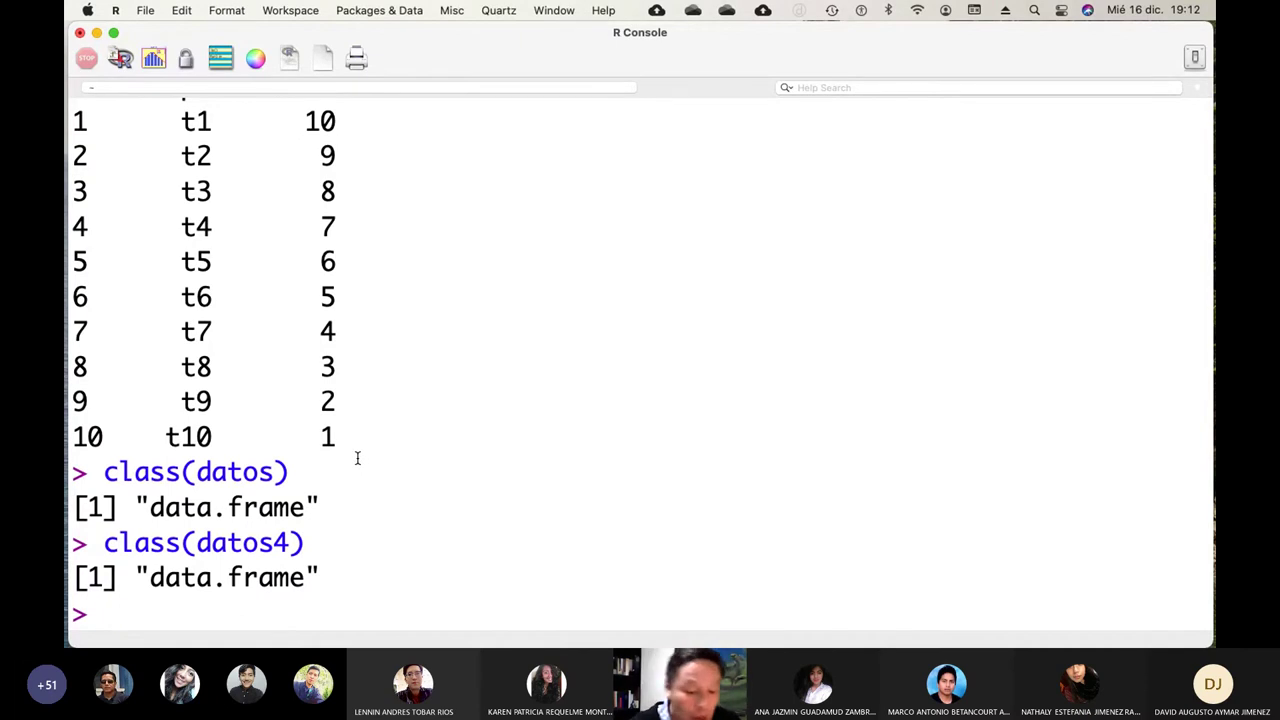
type("getwd(")
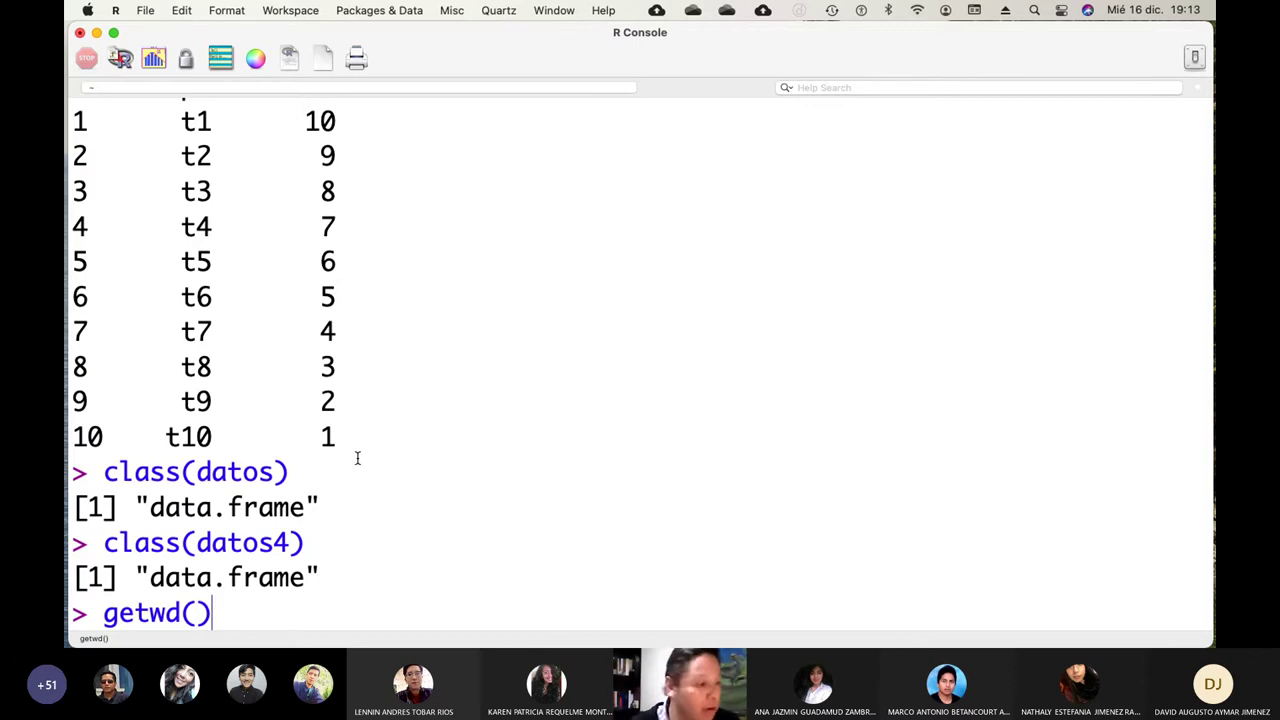
key("Return")
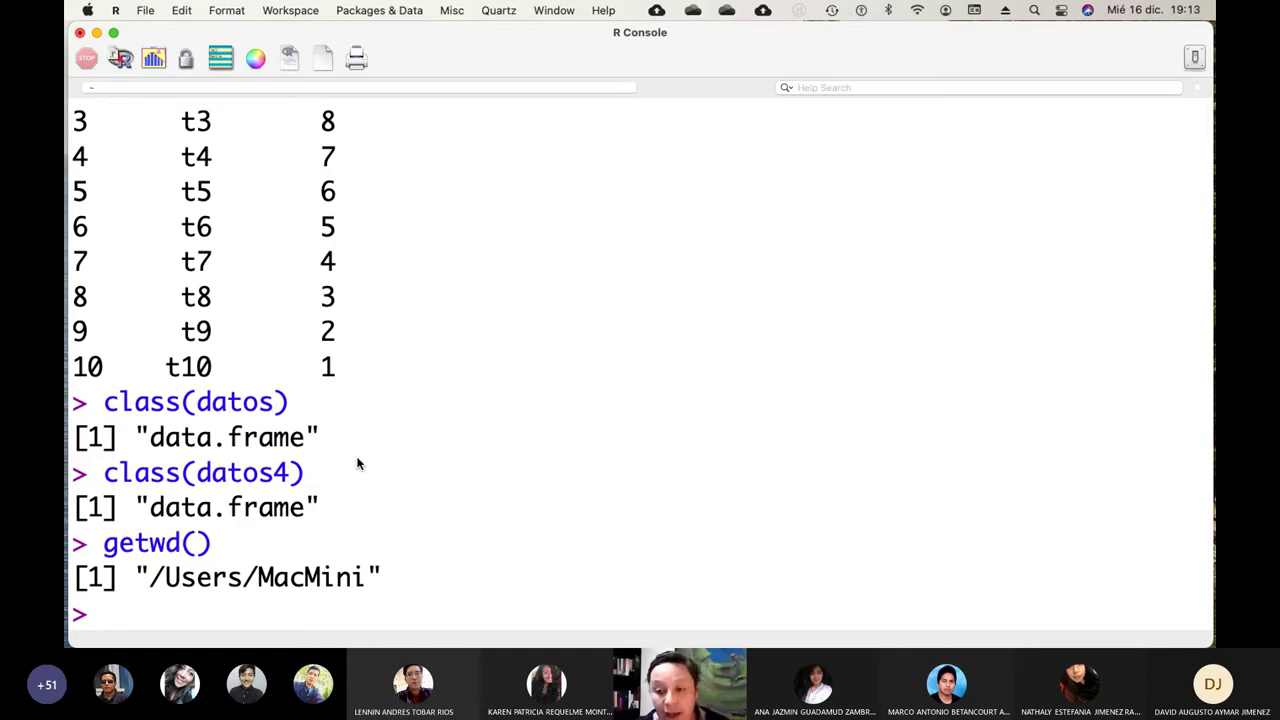
Switch to Finder, bring its window over the R console and enlarge it to show the full file browser.
key("super+Tab")
key("super+Tab")
key("super+Tab")
key("super+Tab")
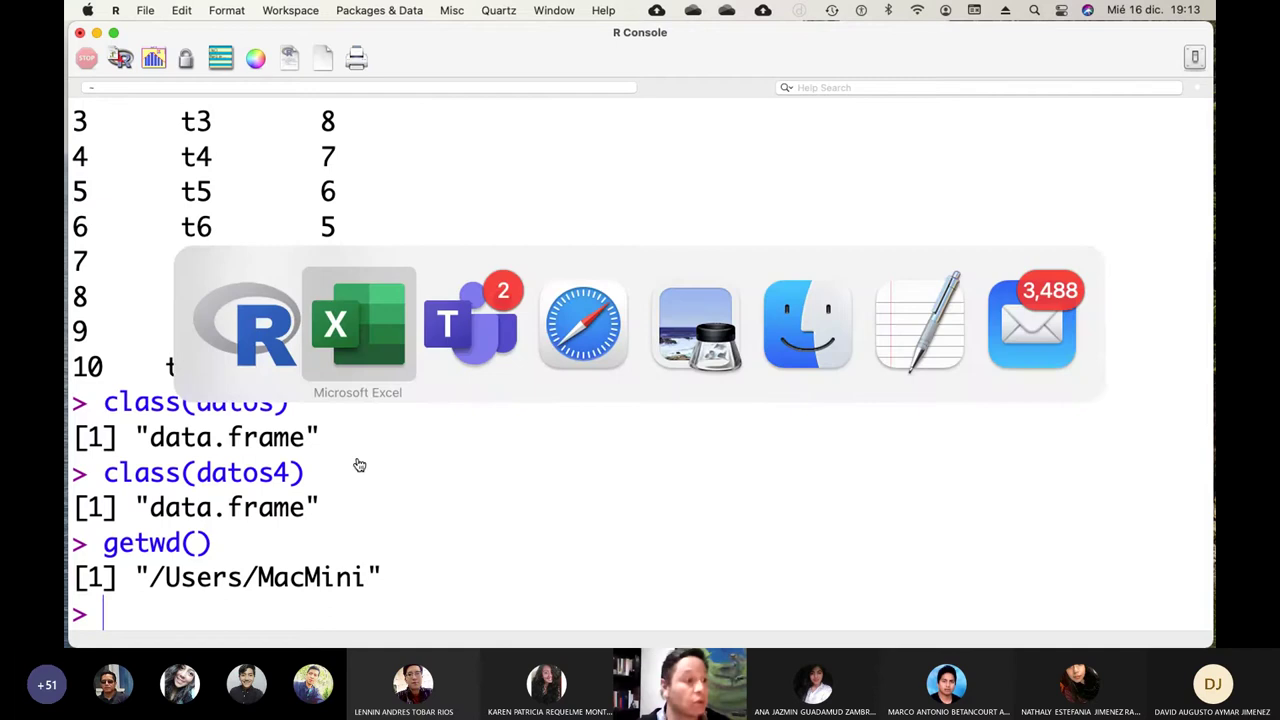
key("super+Tab")
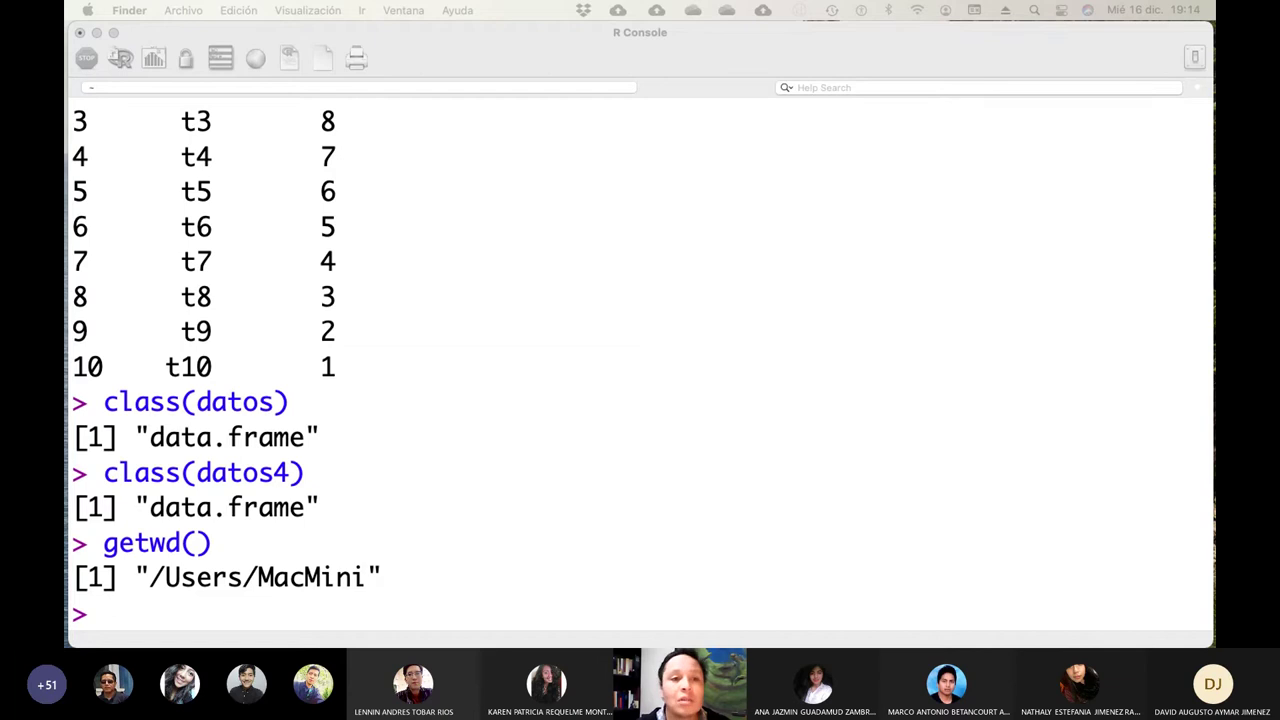
left_click_drag(1279, 90, 427, 42)
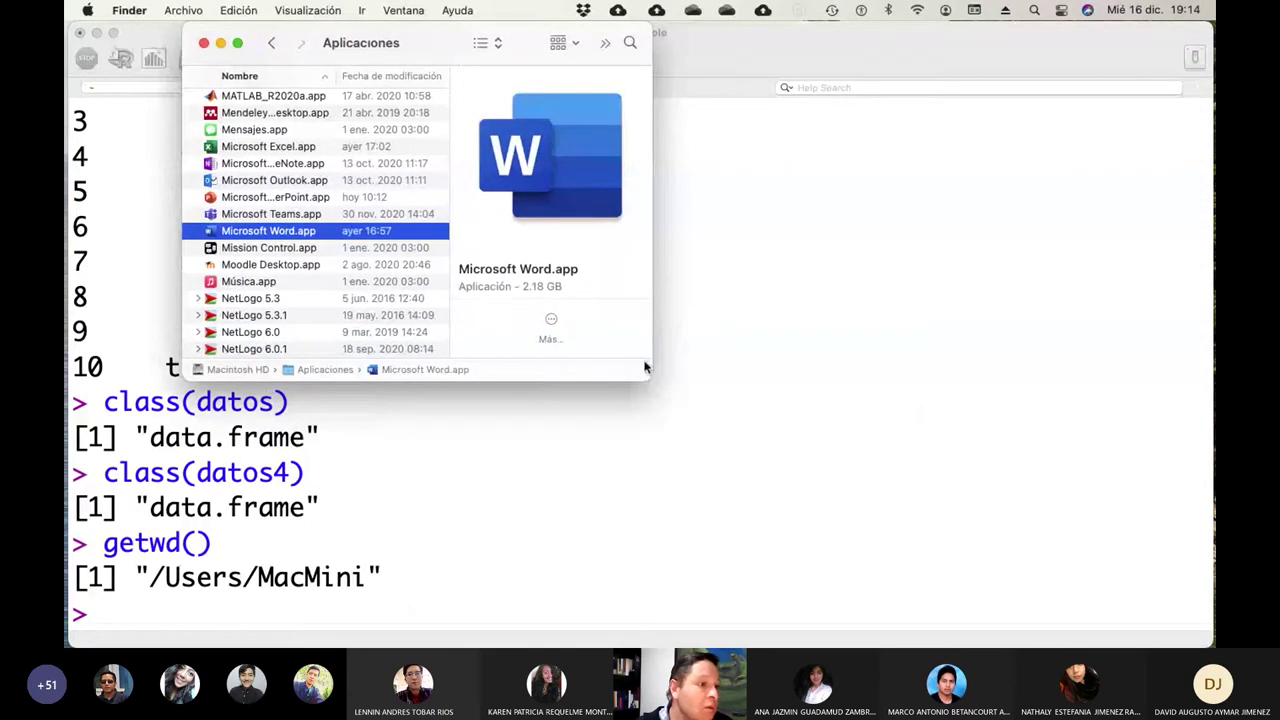
left_click_drag(643, 380, 1198, 600)
left_click_drag(591, 43, 534, 46)
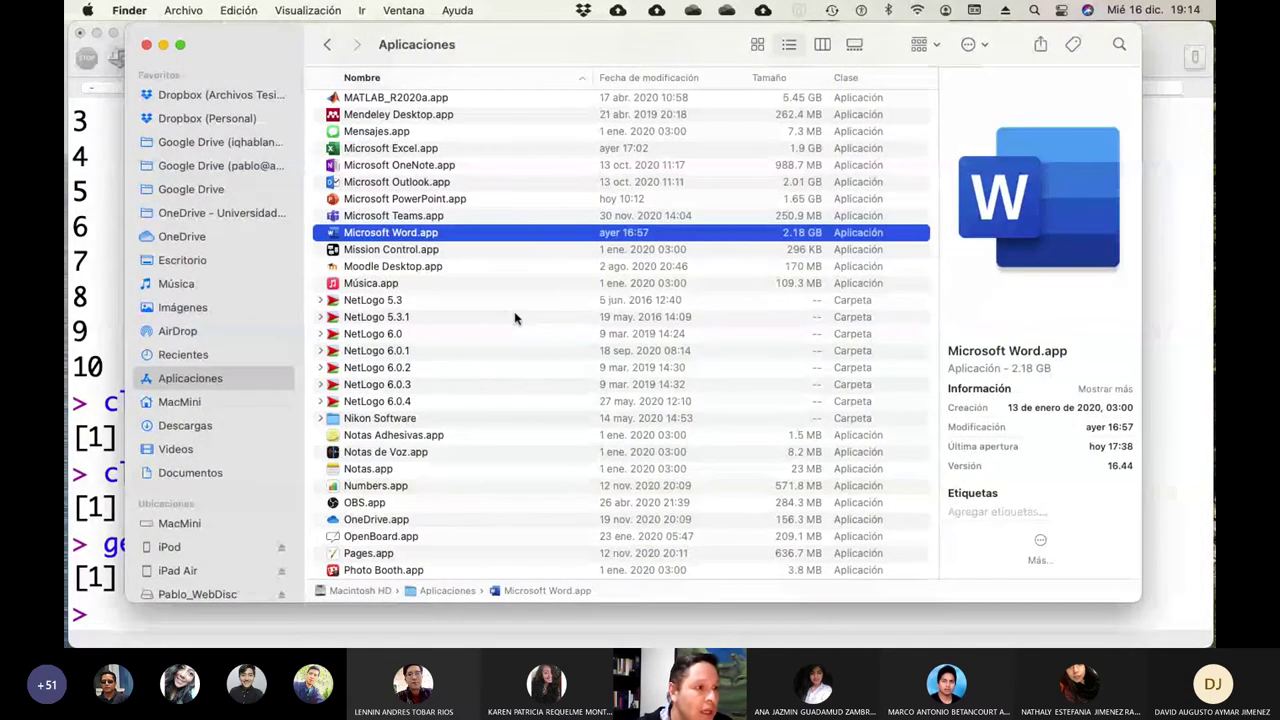
Open the MacMini home folder in Finder to view R's working directory.
scroll(515, 318, "down", 2)
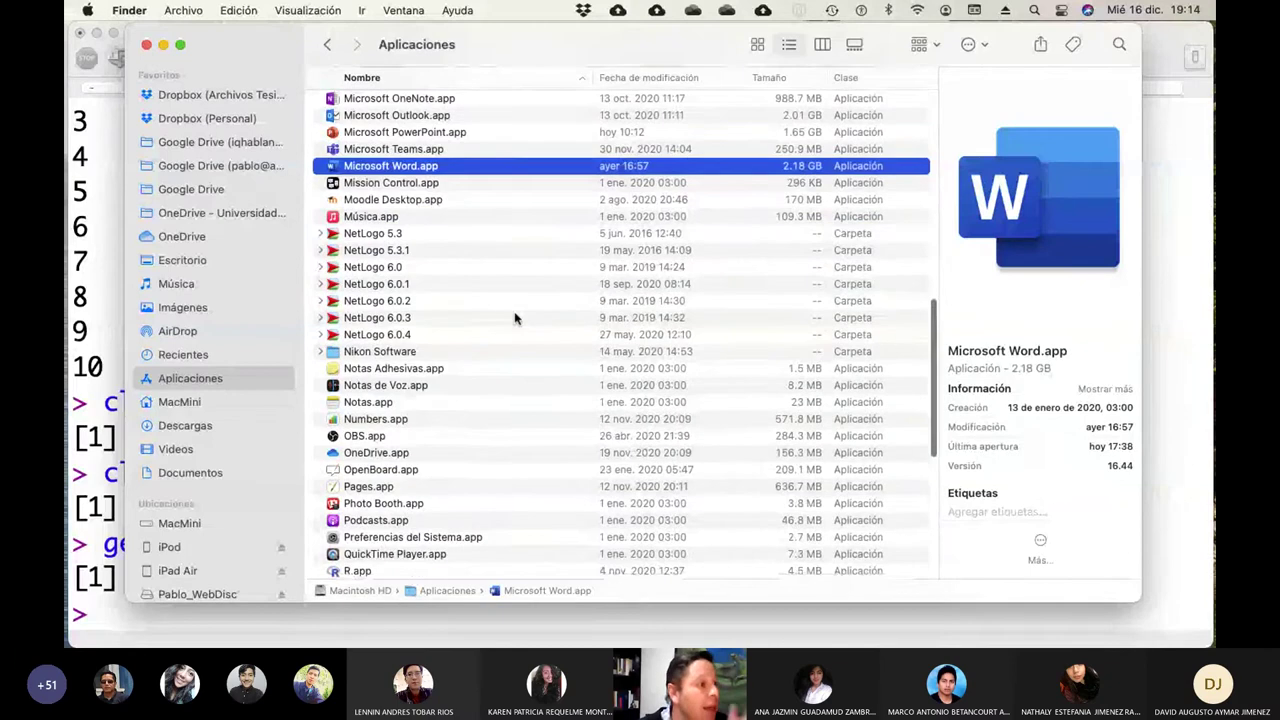
scroll(515, 318, "up", 8)
scroll(515, 318, "down", 4)
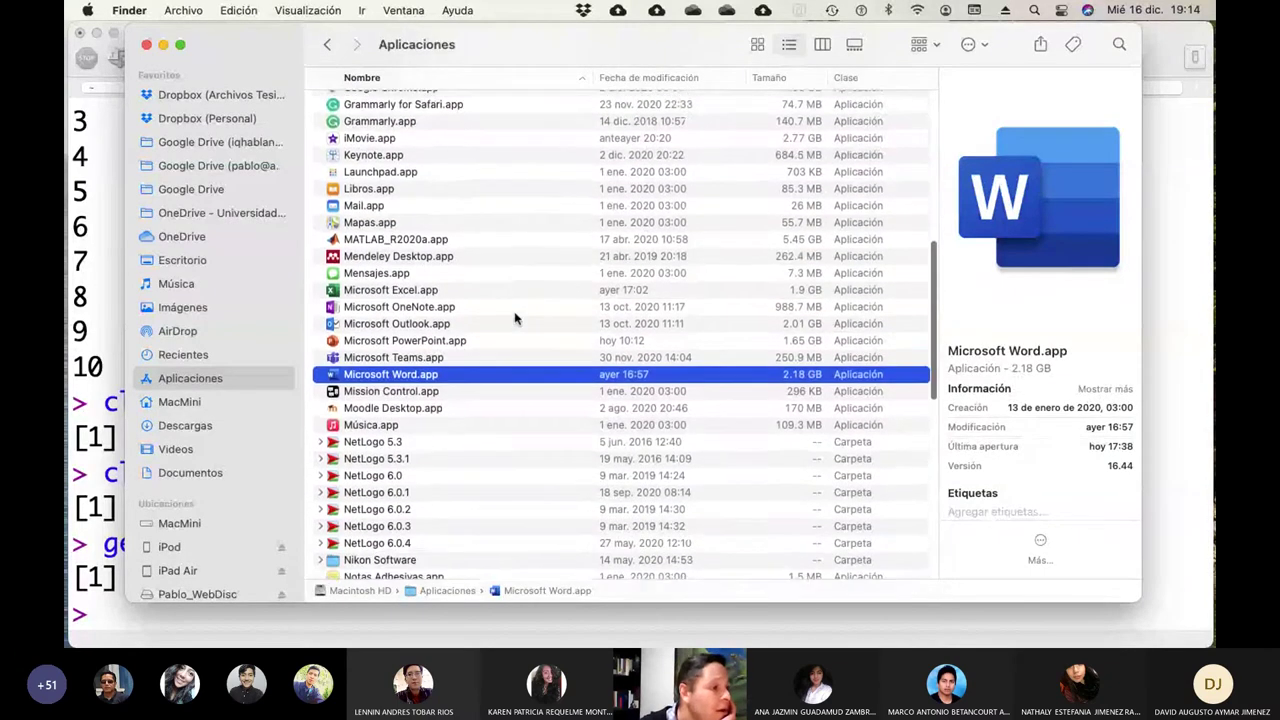
left_click(177, 404)
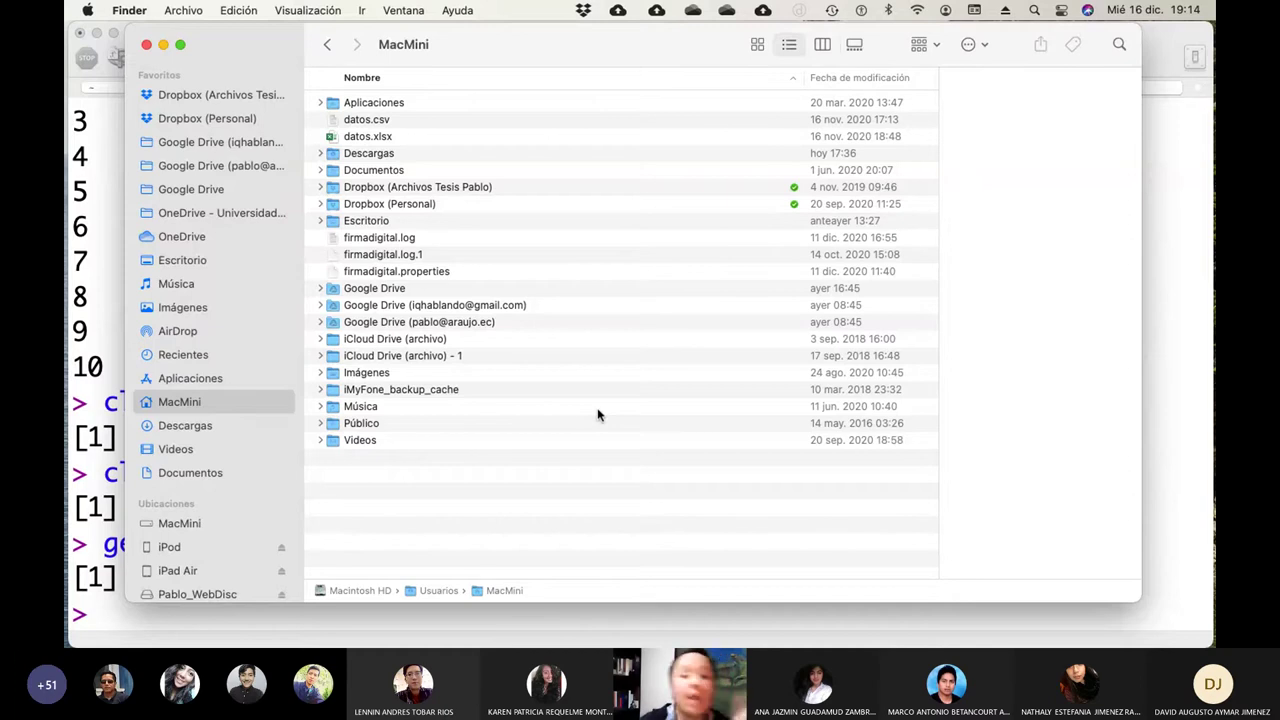
Create a new folder inside the Documentos folder.
left_click(174, 477)
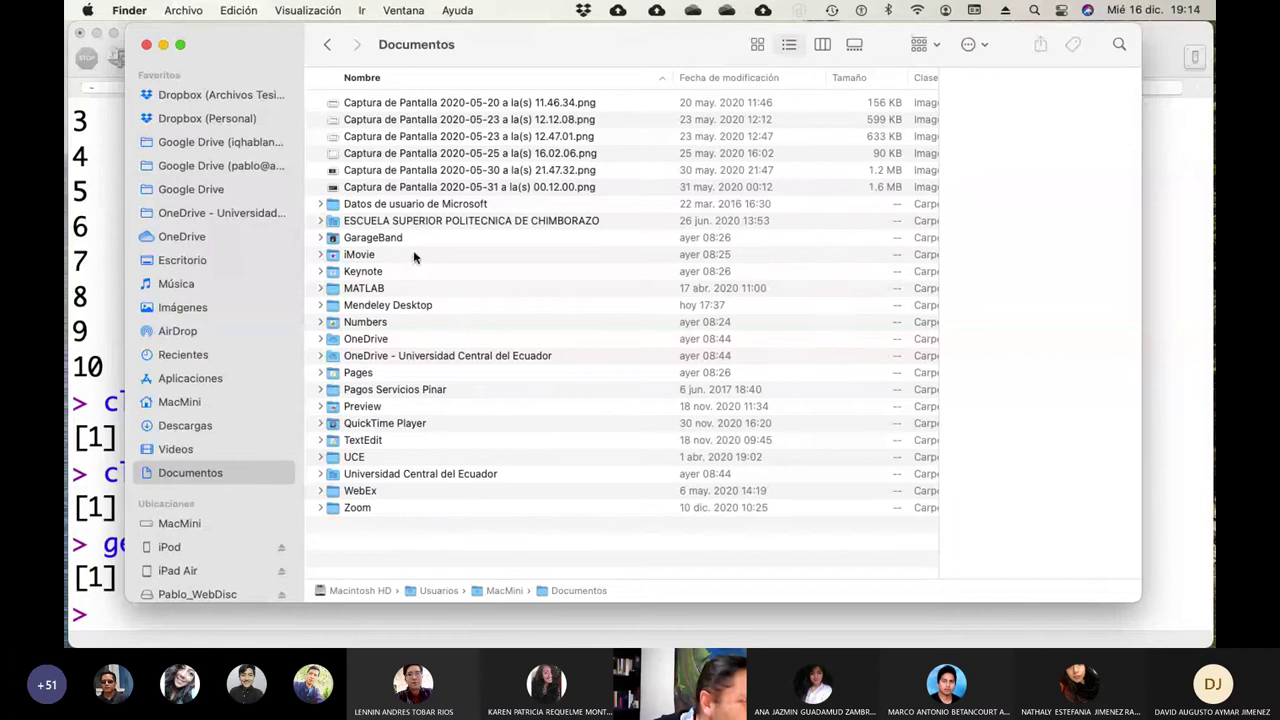
left_click(184, 11)
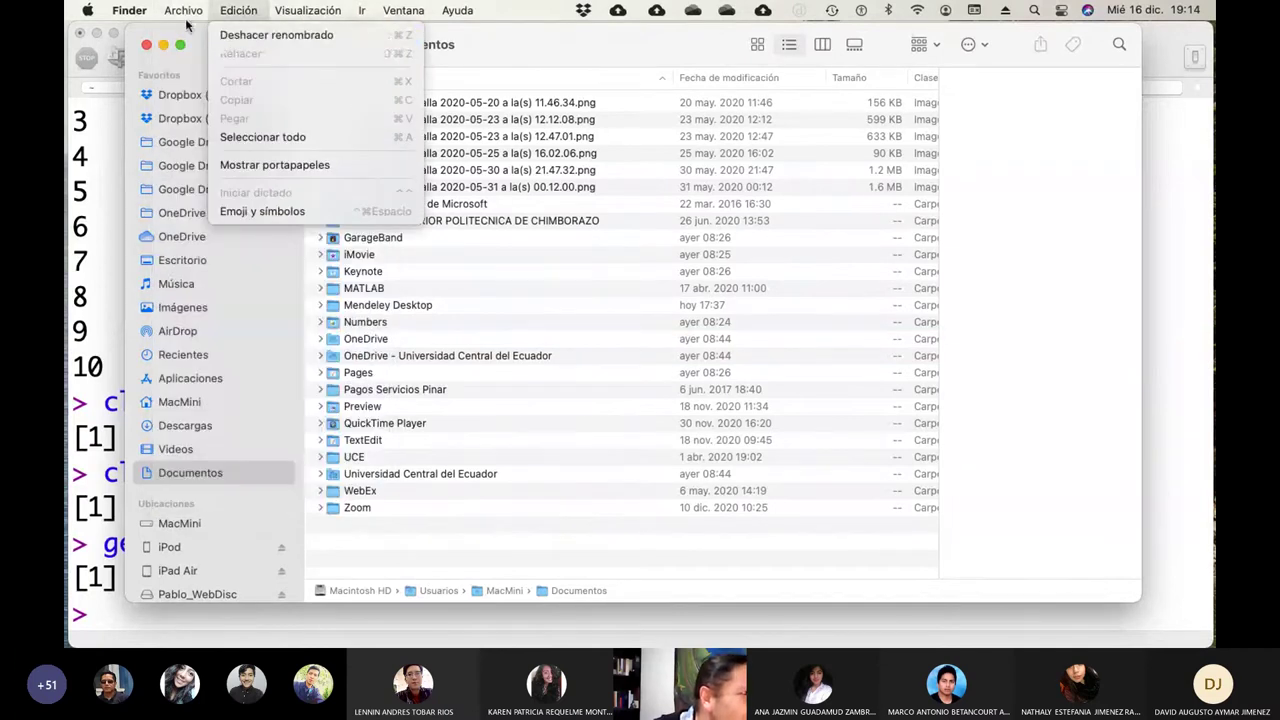
left_click(190, 53)
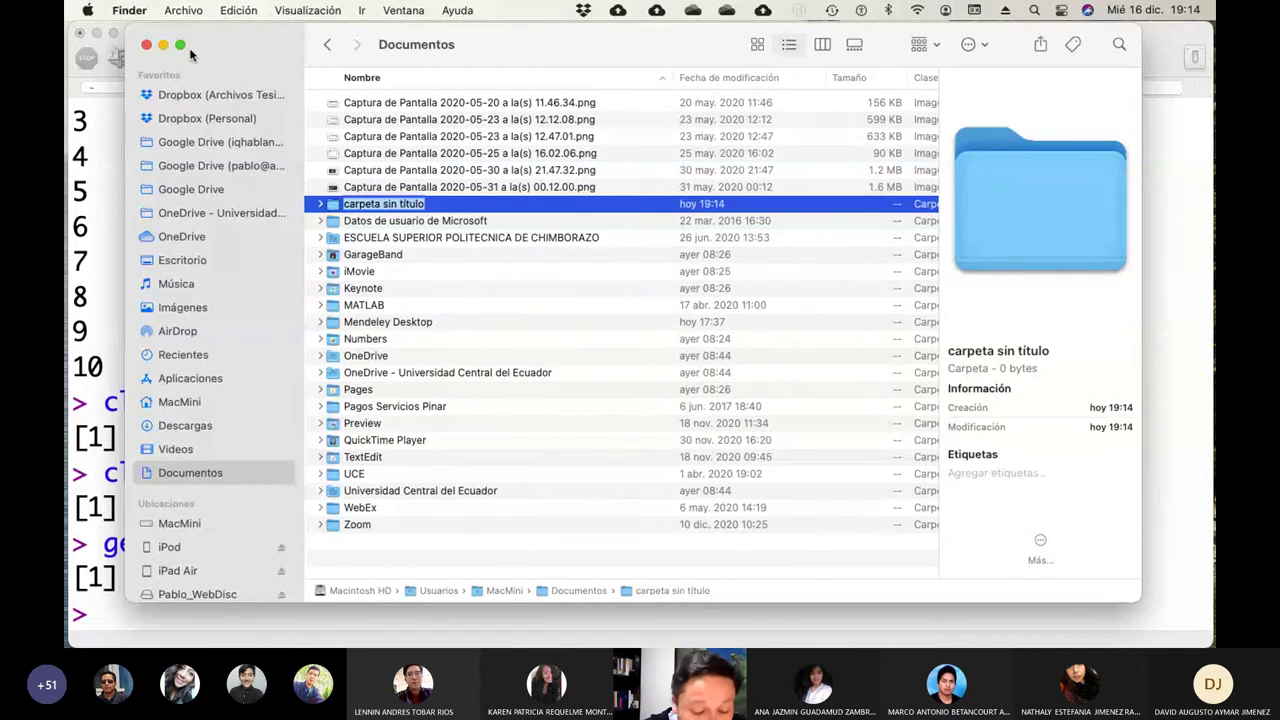
Try the name DirectorioR for the new folder in Documentos and discard it.
type("Direct")
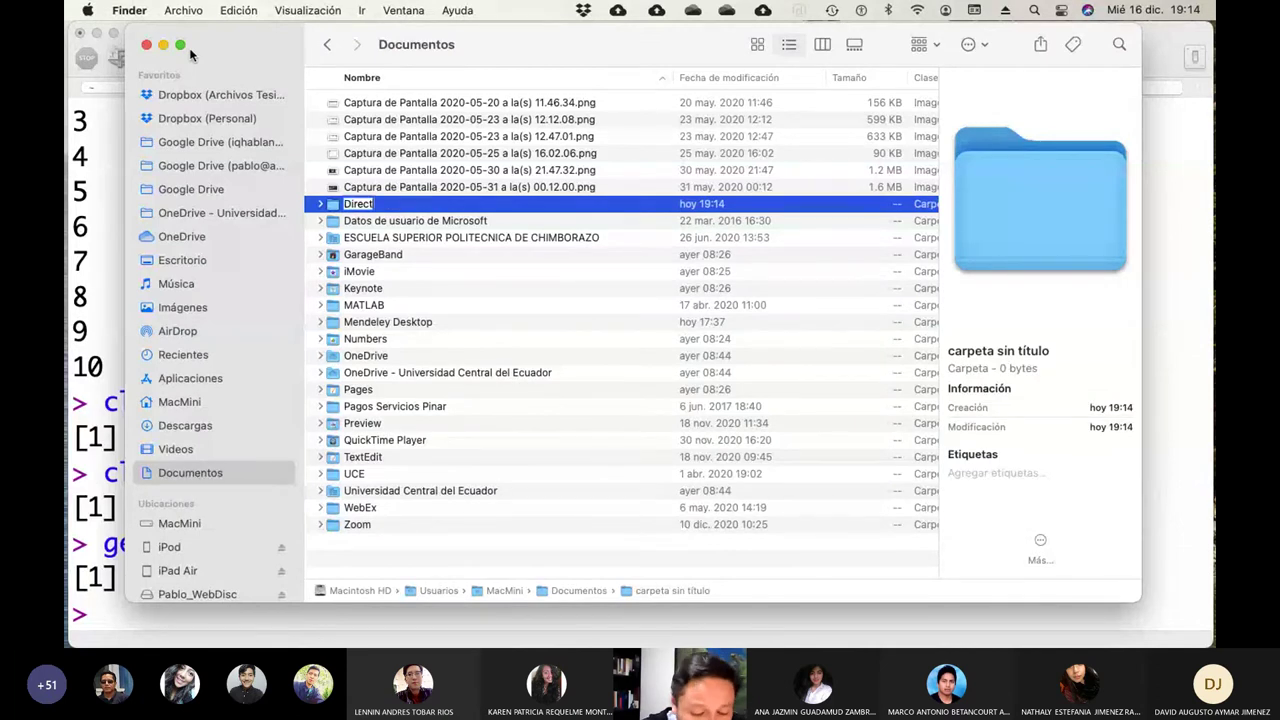
type("orioR")
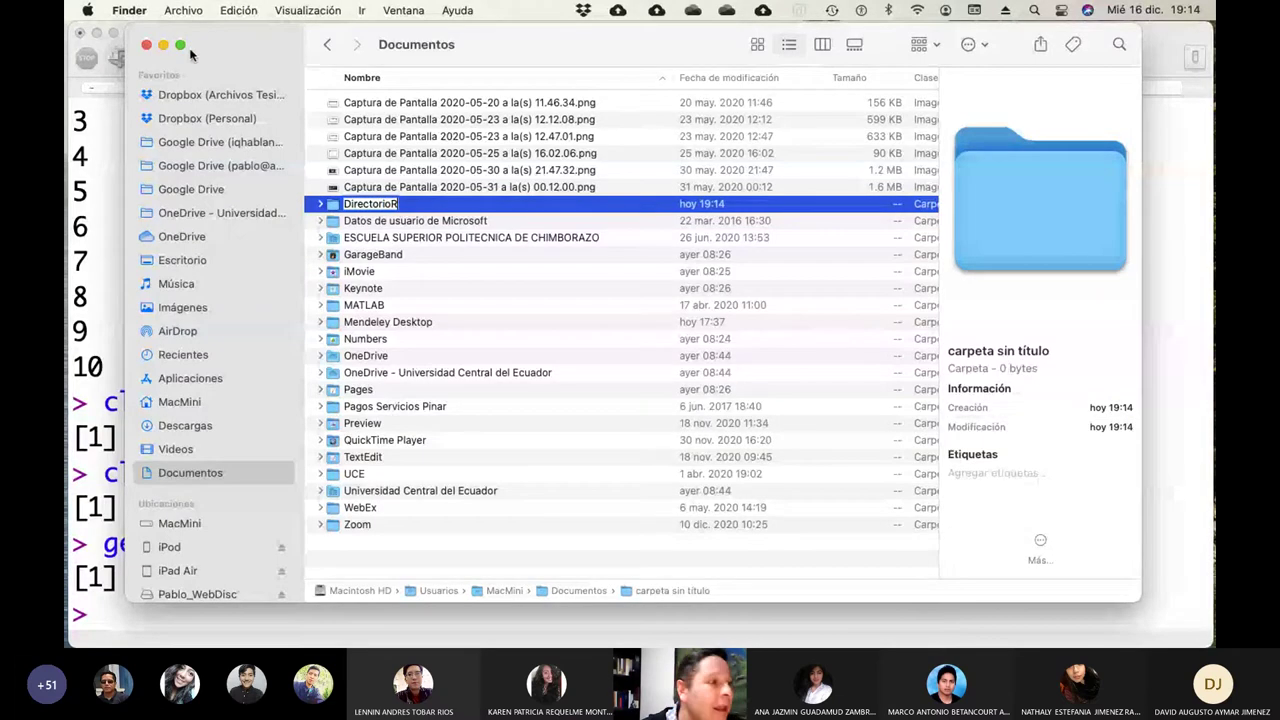
key("BackSpace")
key("BackSpace")
key("BackSpace")
key("BackSpace")
key("BackSpace")
key("BackSpace")
key("BackSpace")
key("BackSpace")
key("BackSpace")
key("BackSpace")
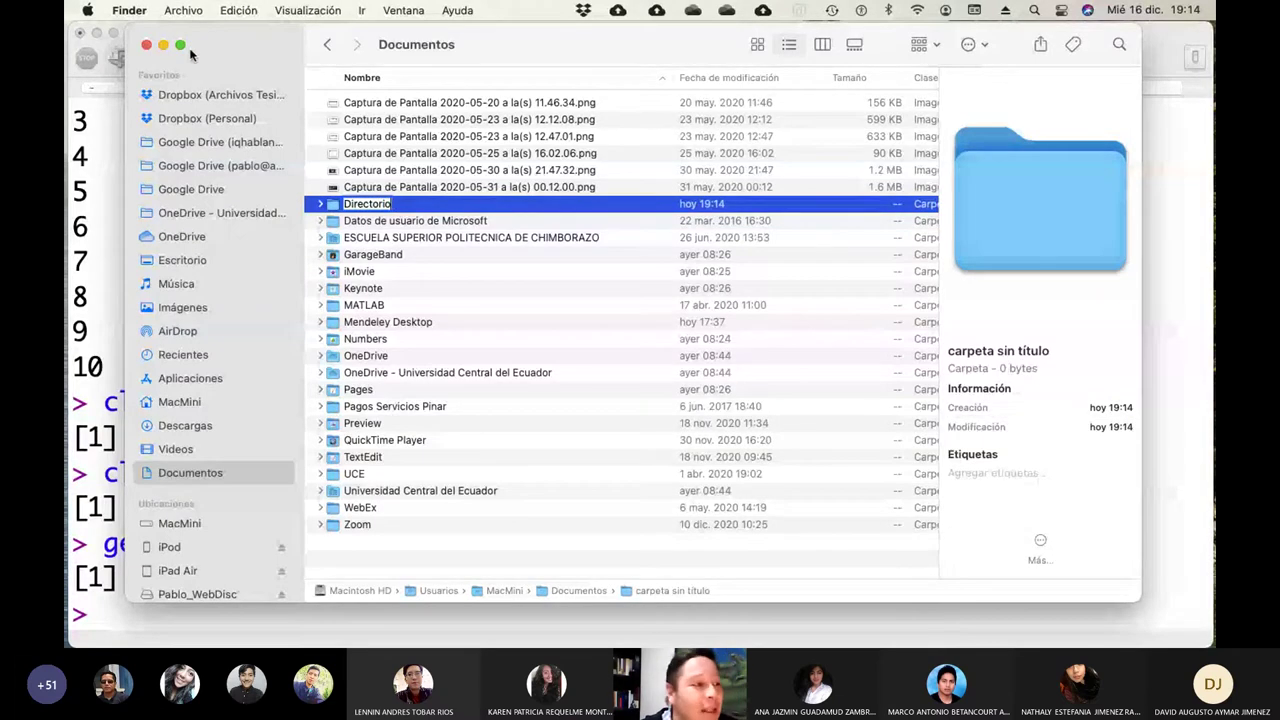
key("BackSpace")
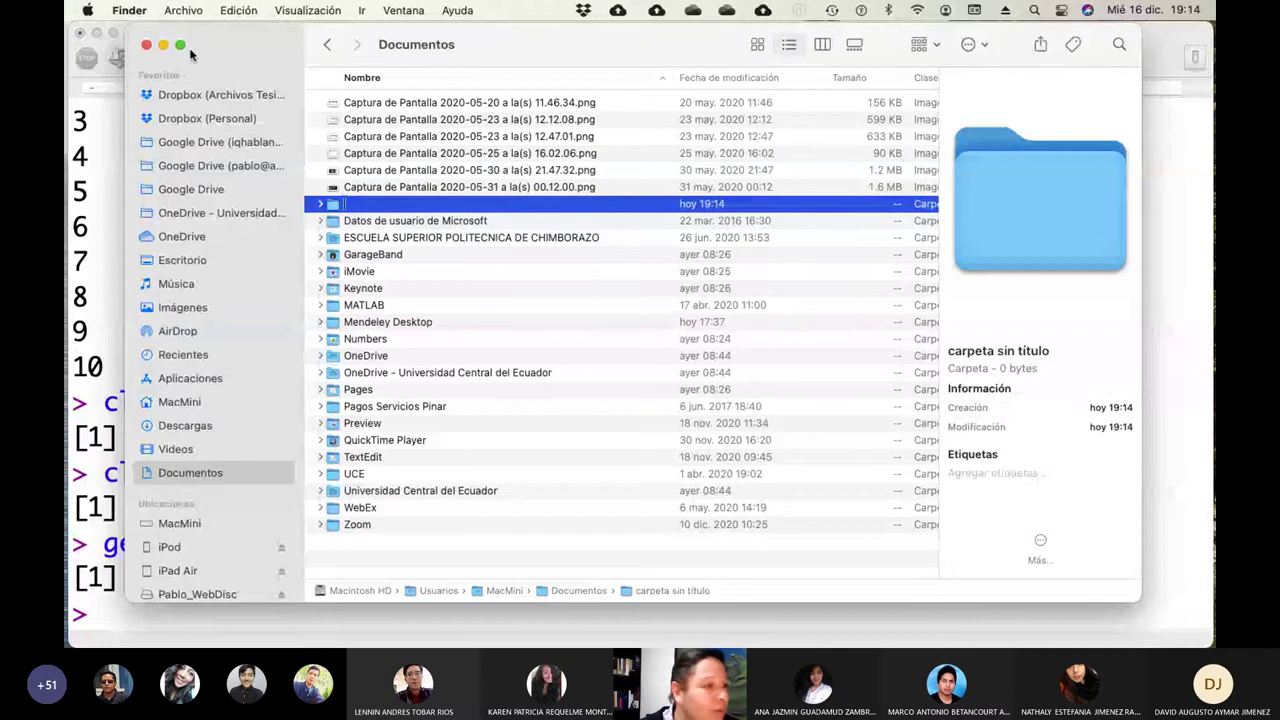
key("Return")
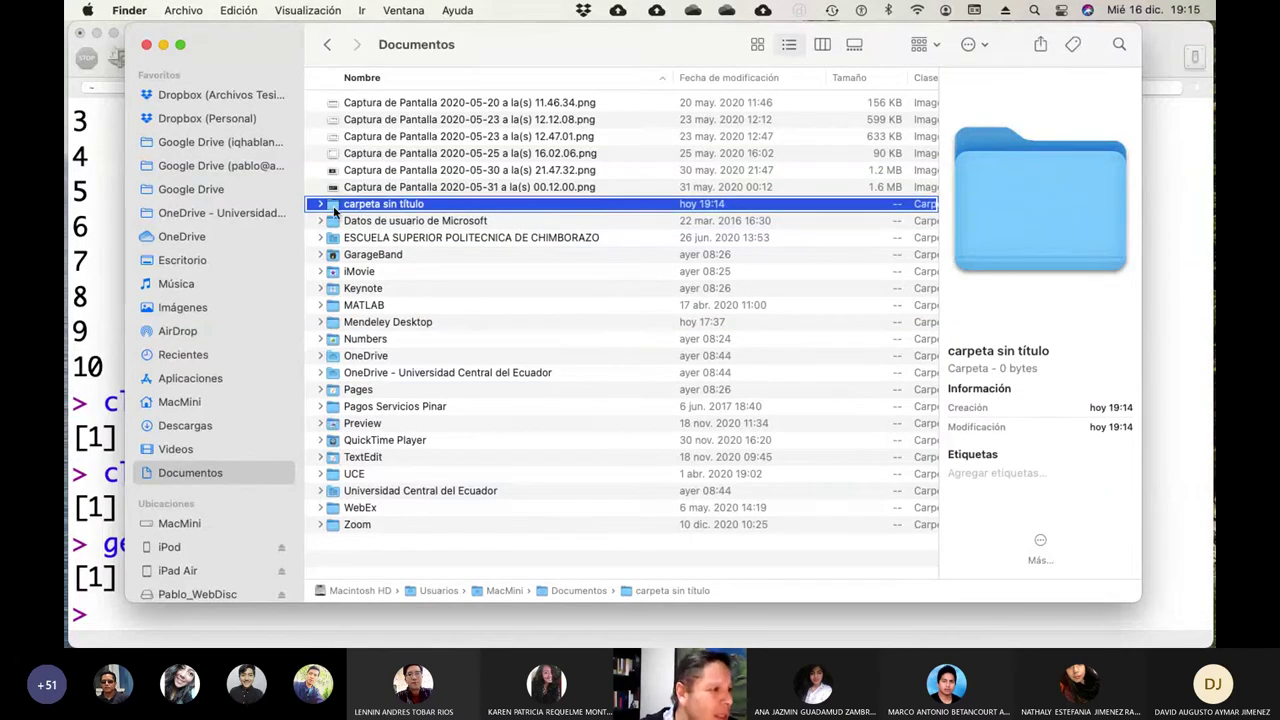
Move the untitled folder in Documentos to the trash.
right_click(335, 208)
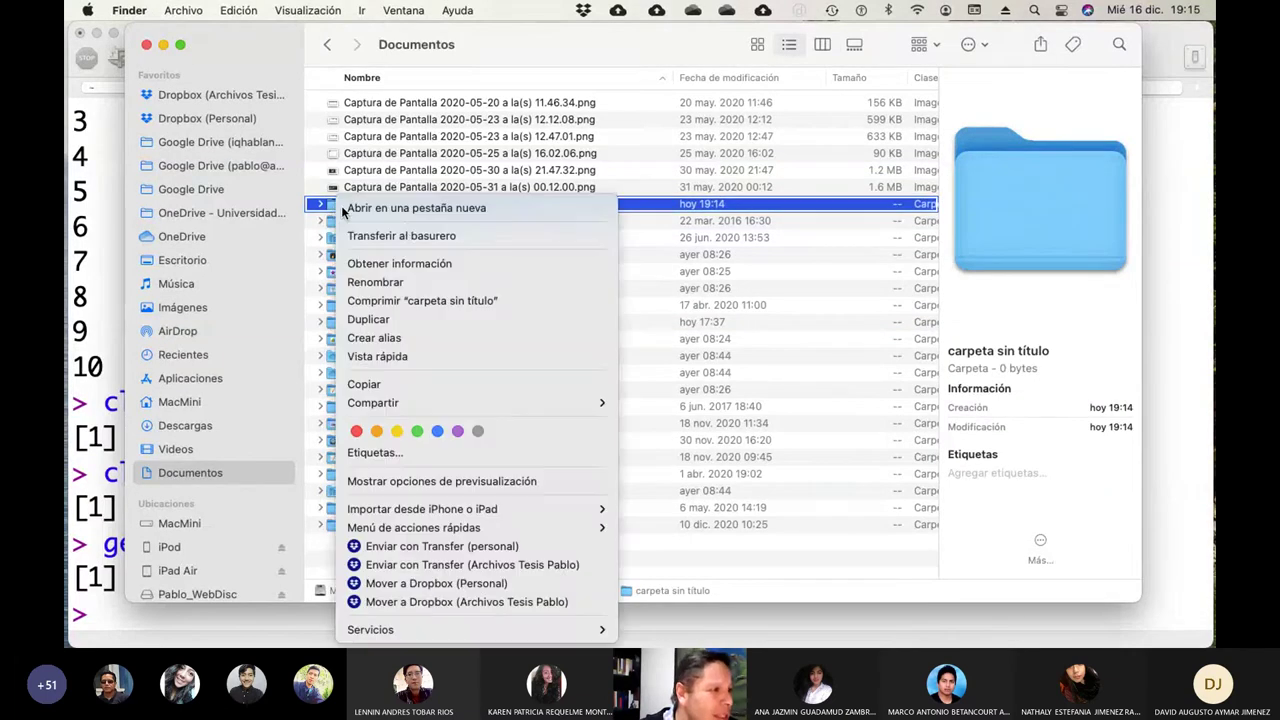
left_click(417, 235)
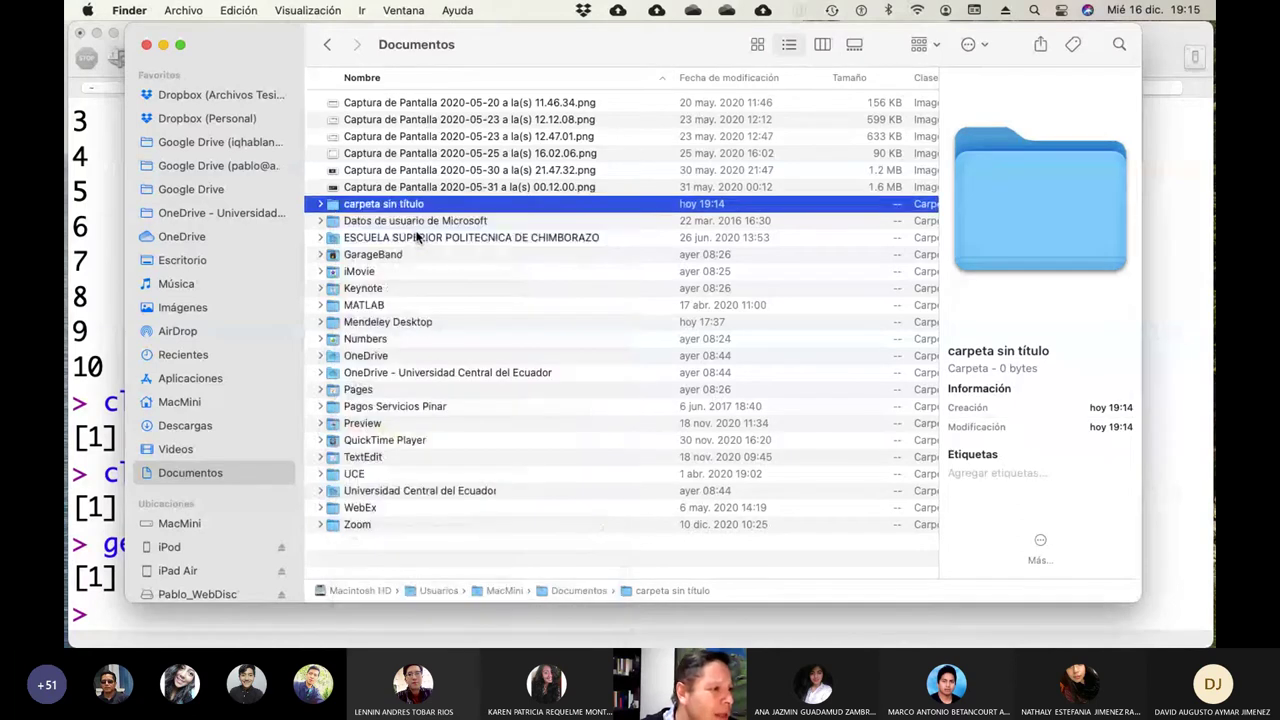
Go to the Optativa 2 folder inside Google Drive's UCE folder, collapse Calificaciones and check the contents of the R folder.
left_click(218, 190)
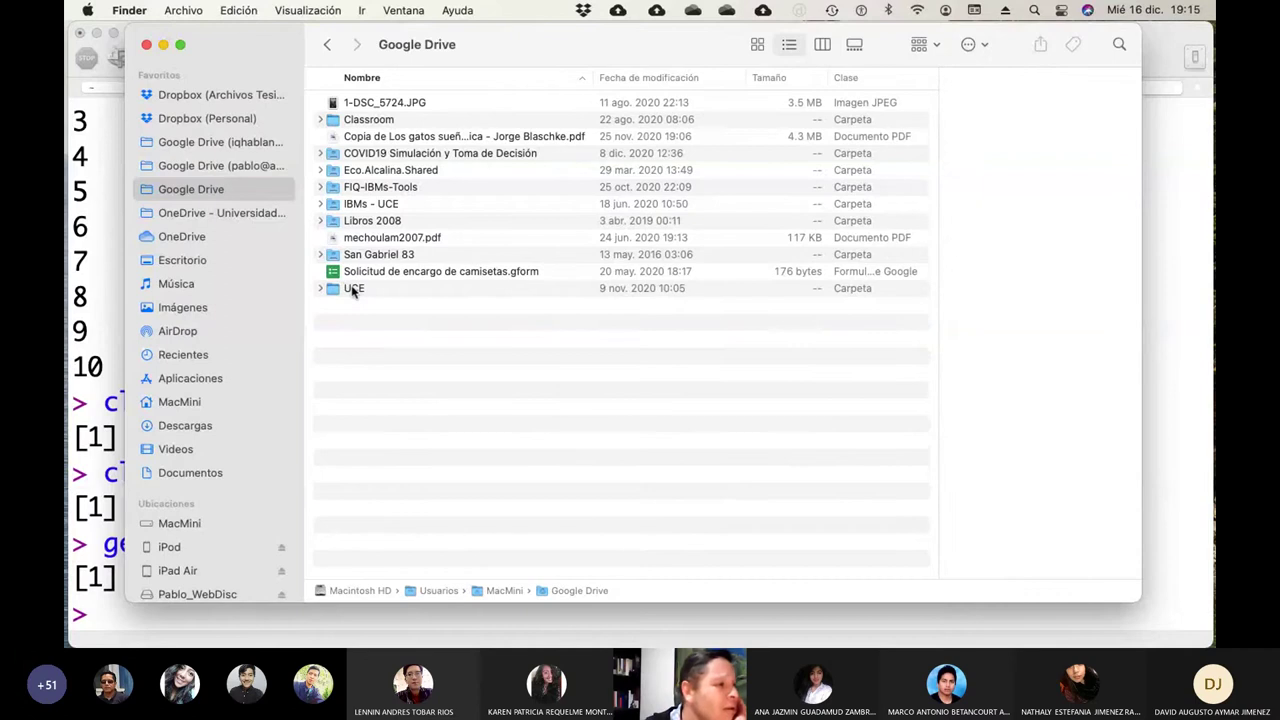
double_click(353, 288)
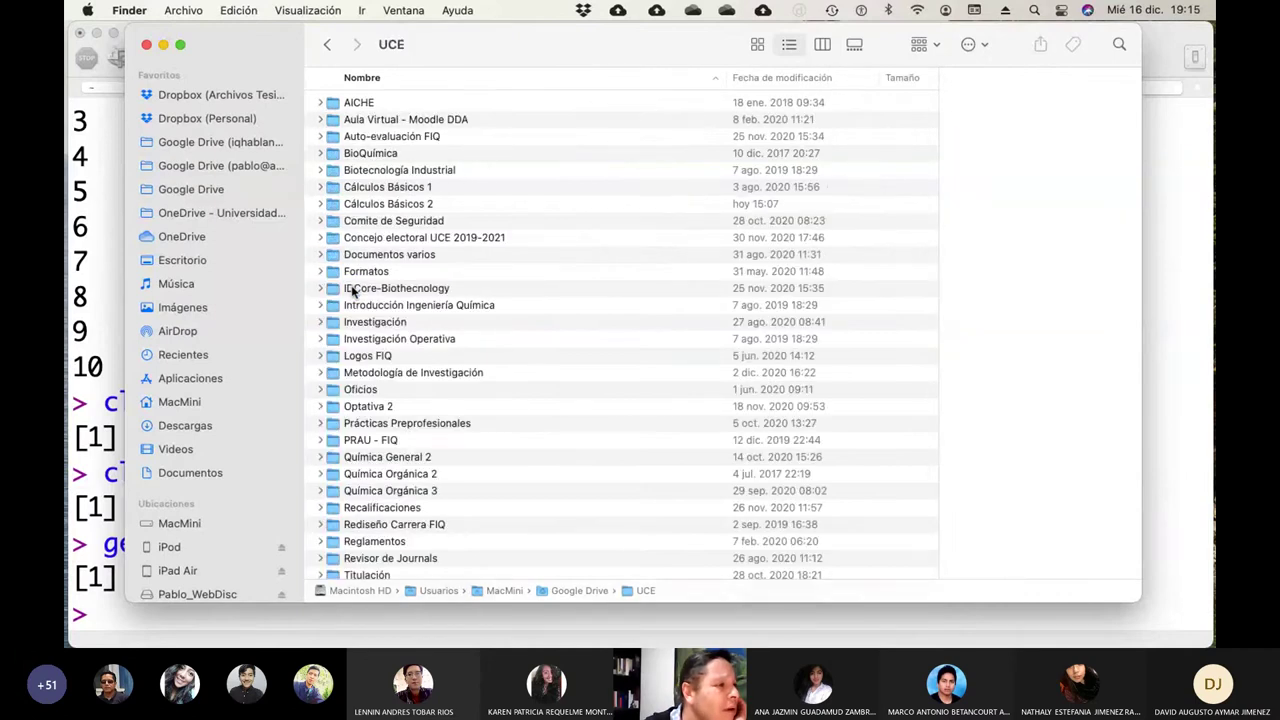
double_click(362, 407)
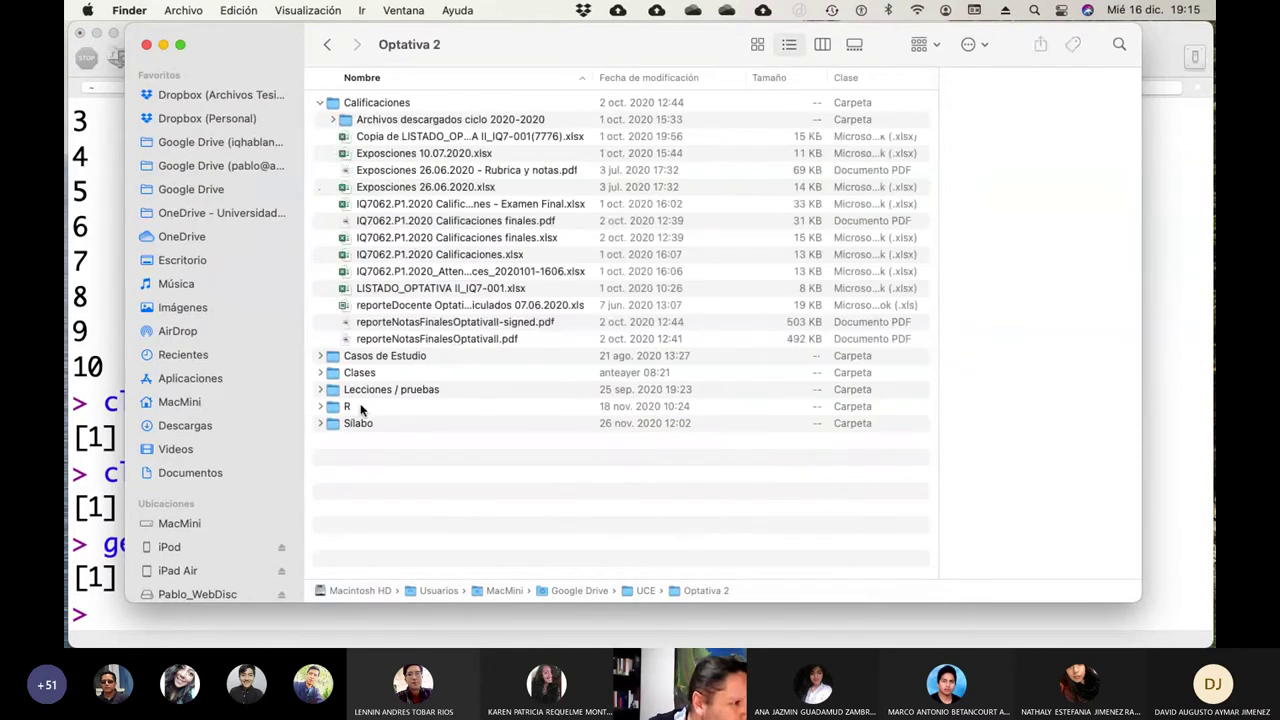
left_click(321, 103)
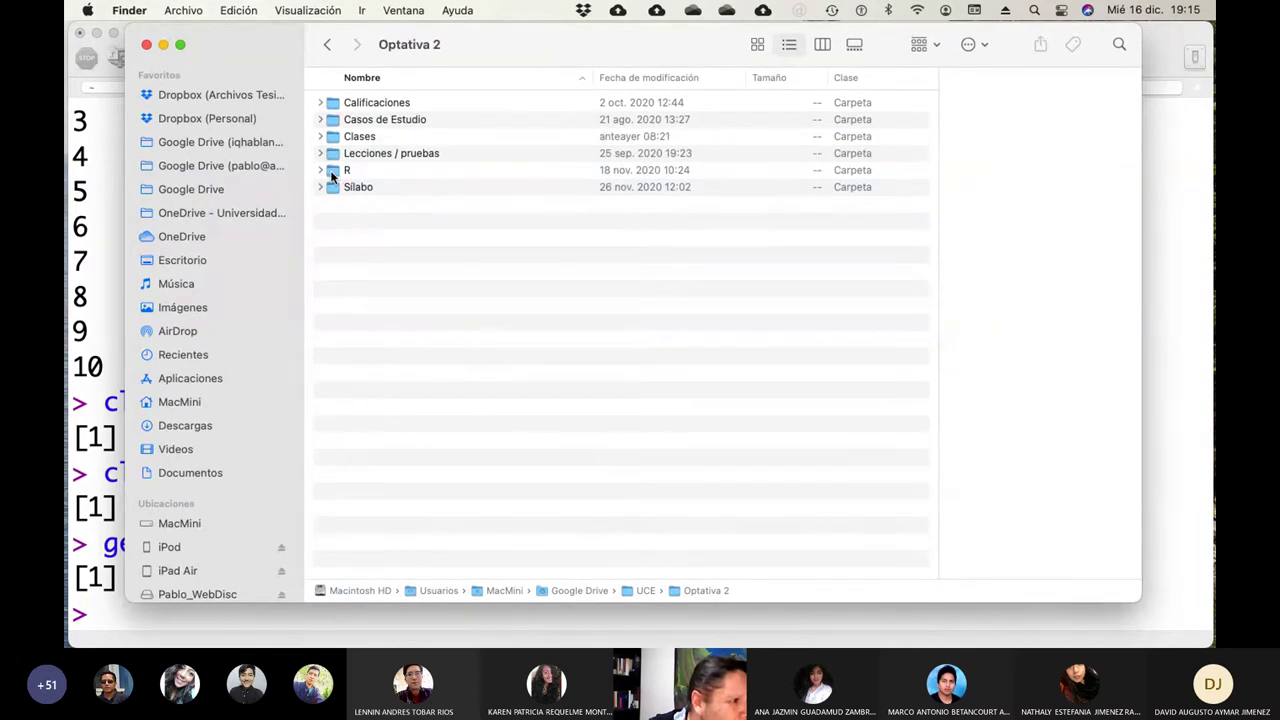
double_click(347, 172)
left_click(330, 46)
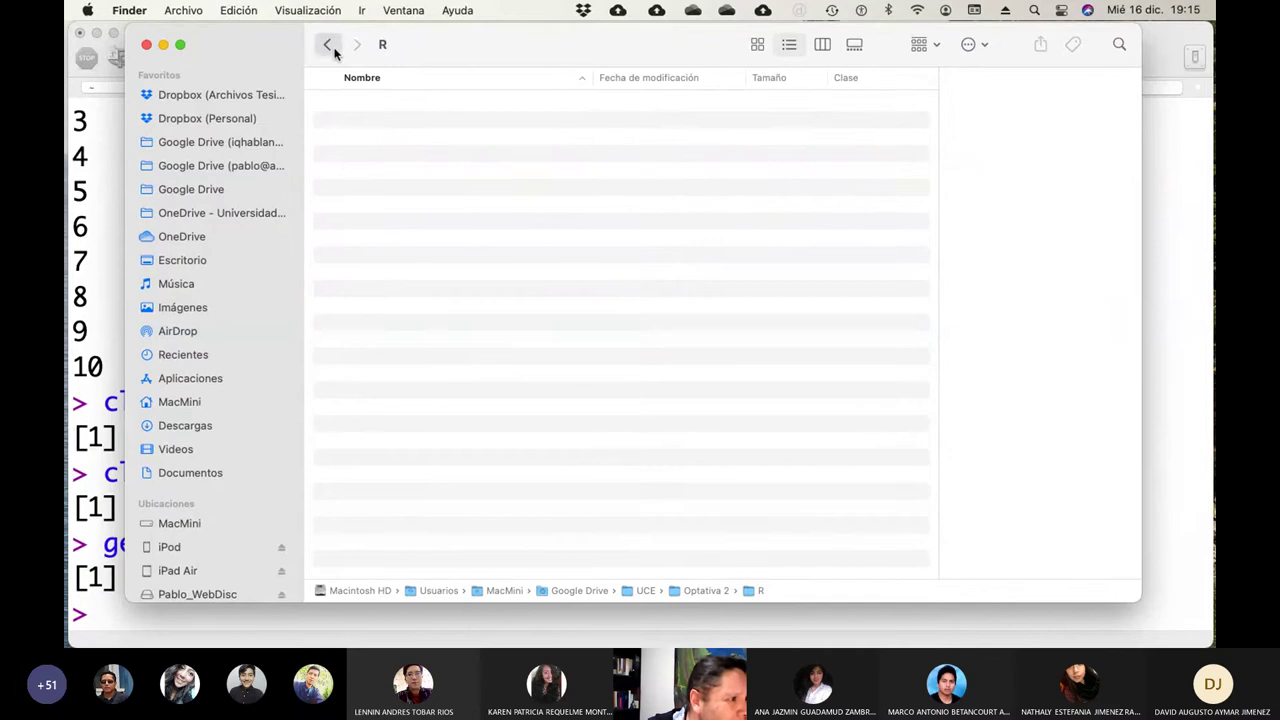
Rename the R folder in Optativa 2 as RWD.
left_click(348, 172)
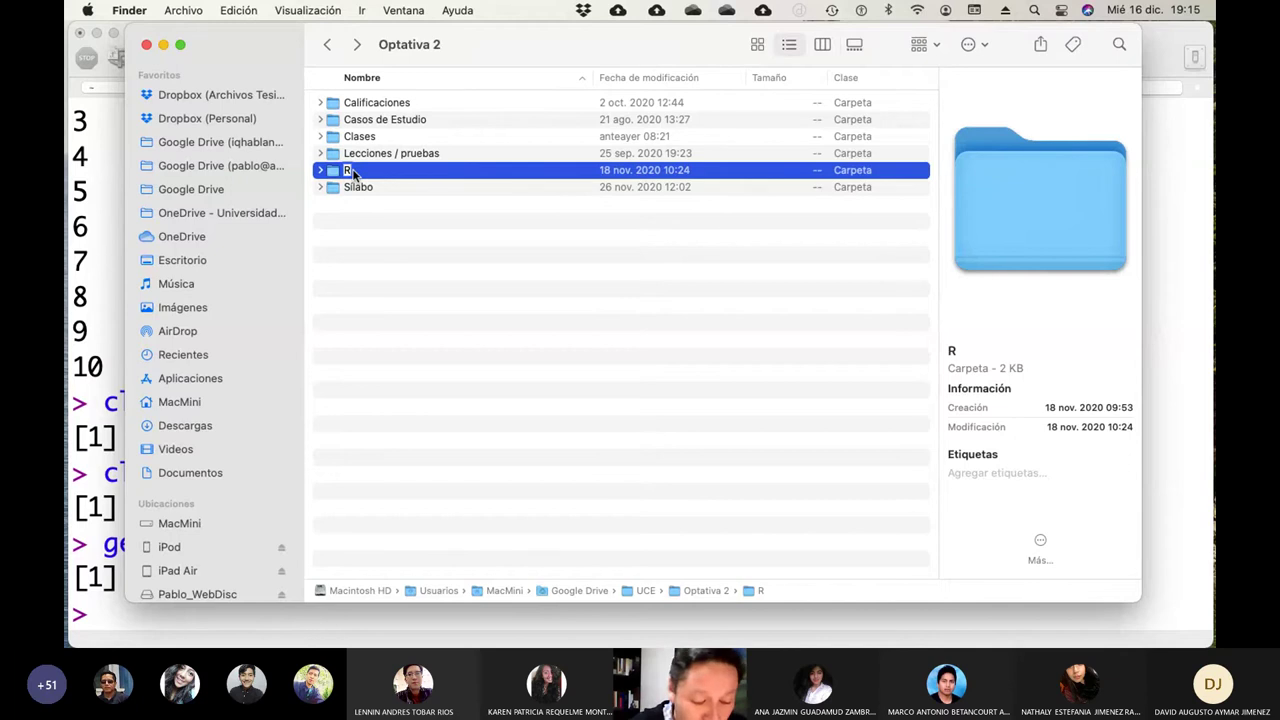
type("WD")
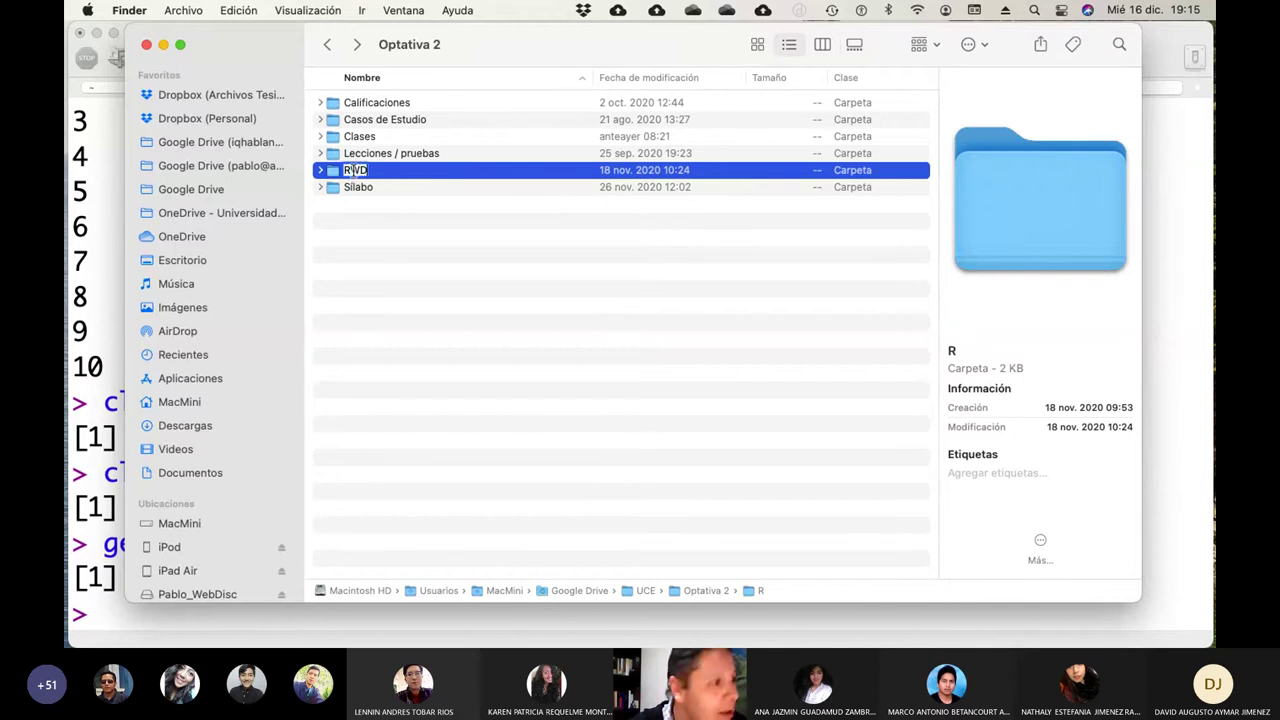
key("Return")
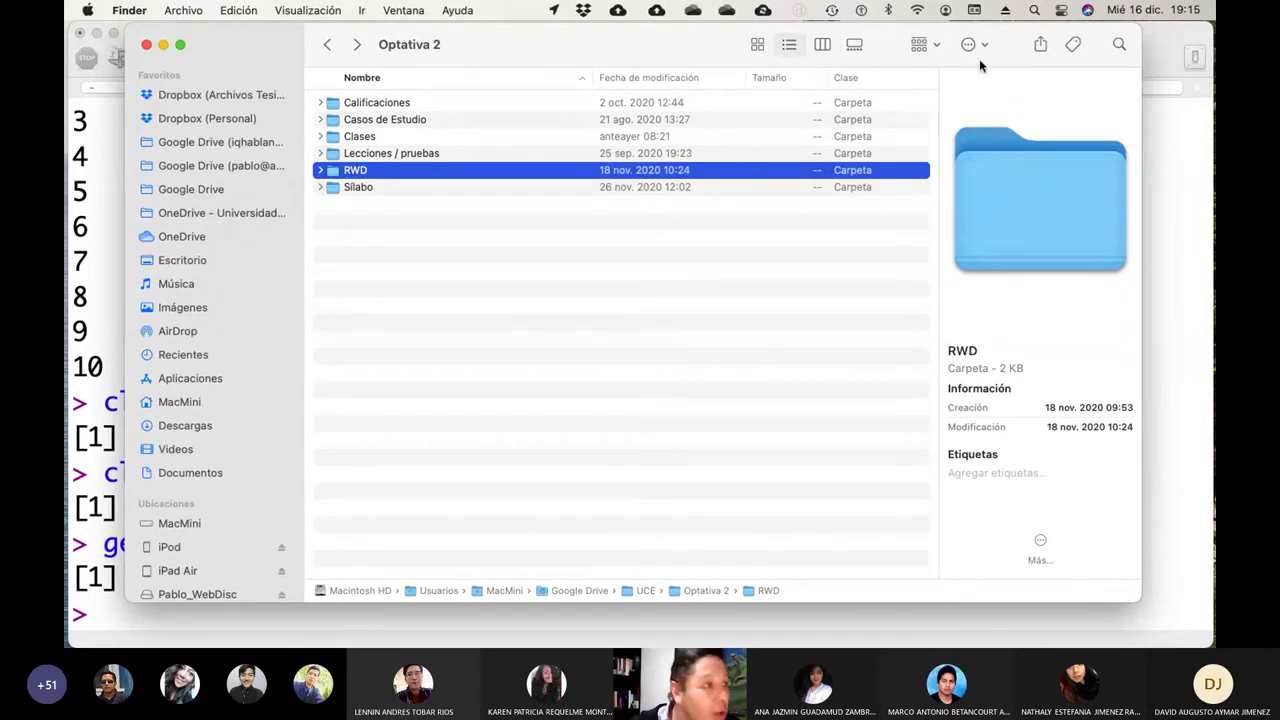
left_click_drag(677, 44, 659, 42)
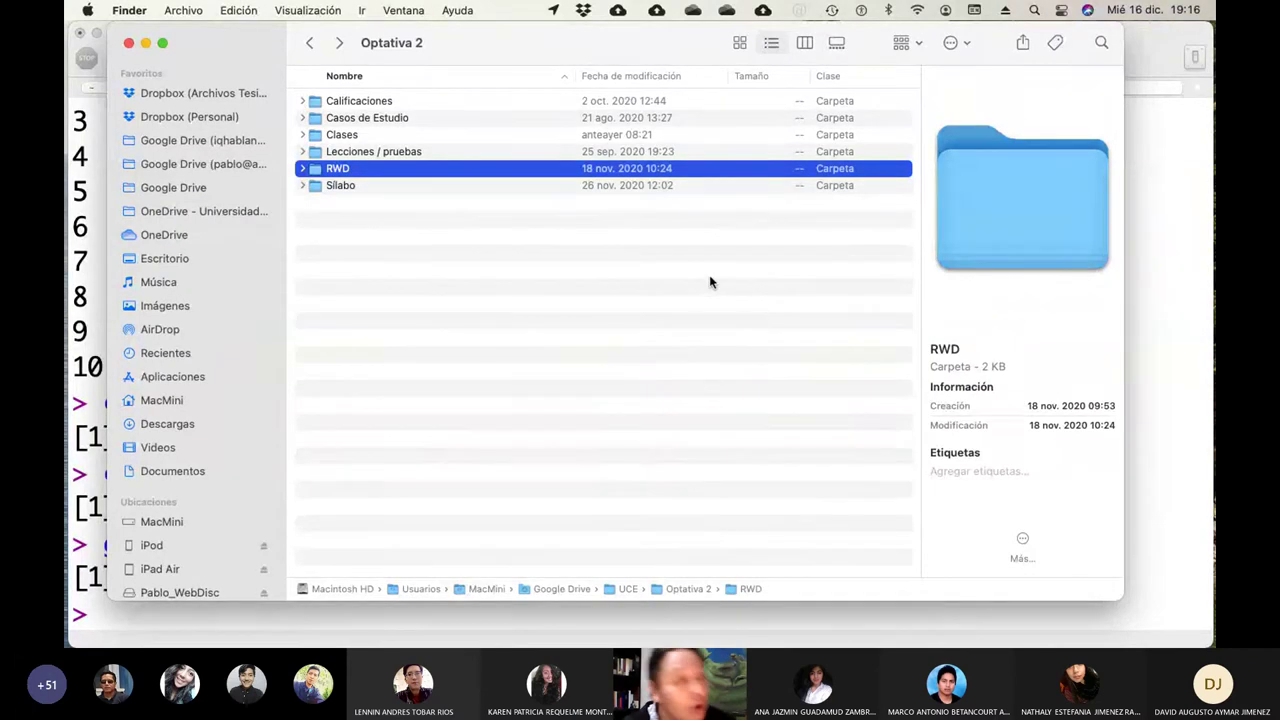
Launch Terminal from the Utilidades folder in Aplicaciones, keeping Optativa 2 open in a separate Finder tab.
key("super+o")
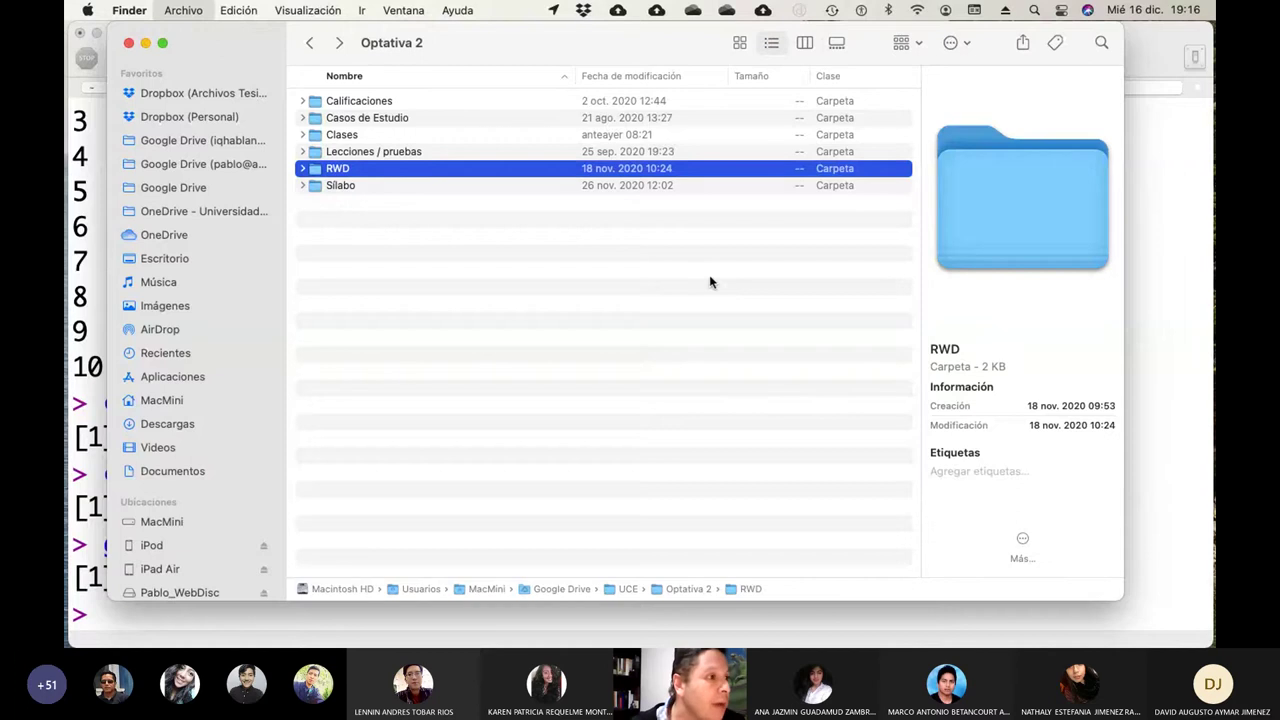
left_click(188, 377)
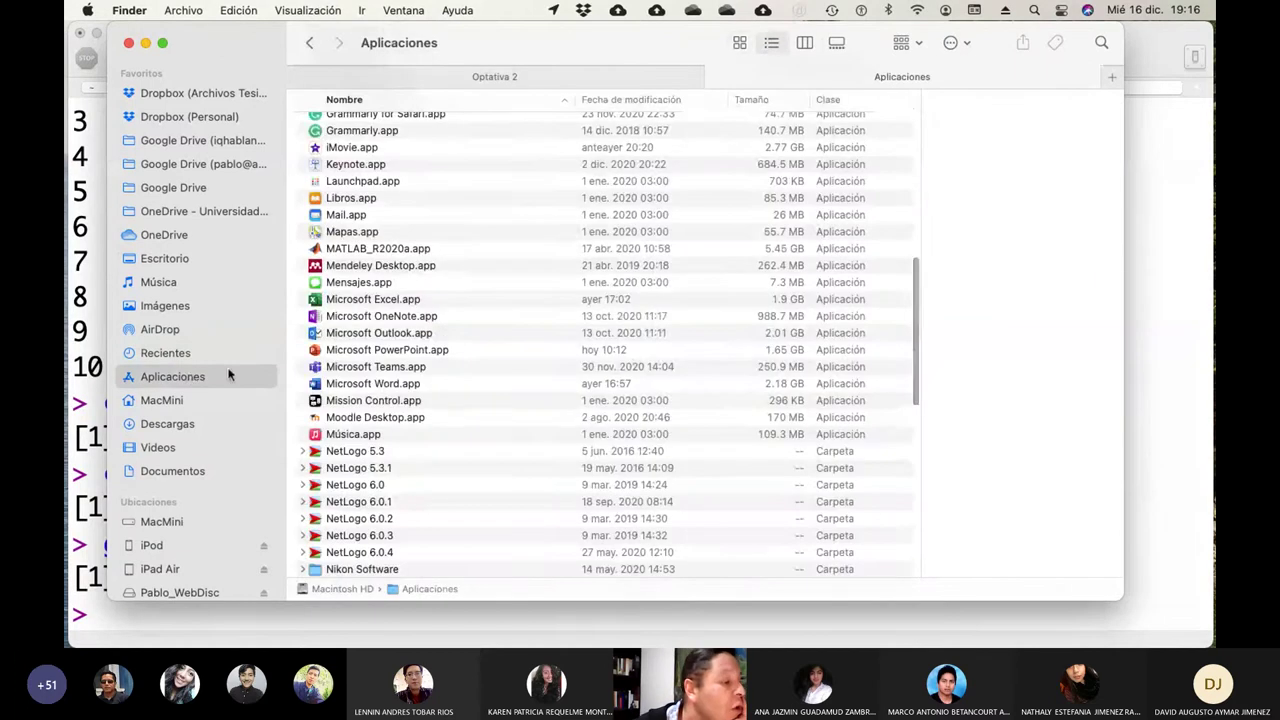
mouse_move(394, 386)
scroll(394, 386, "down", 15)
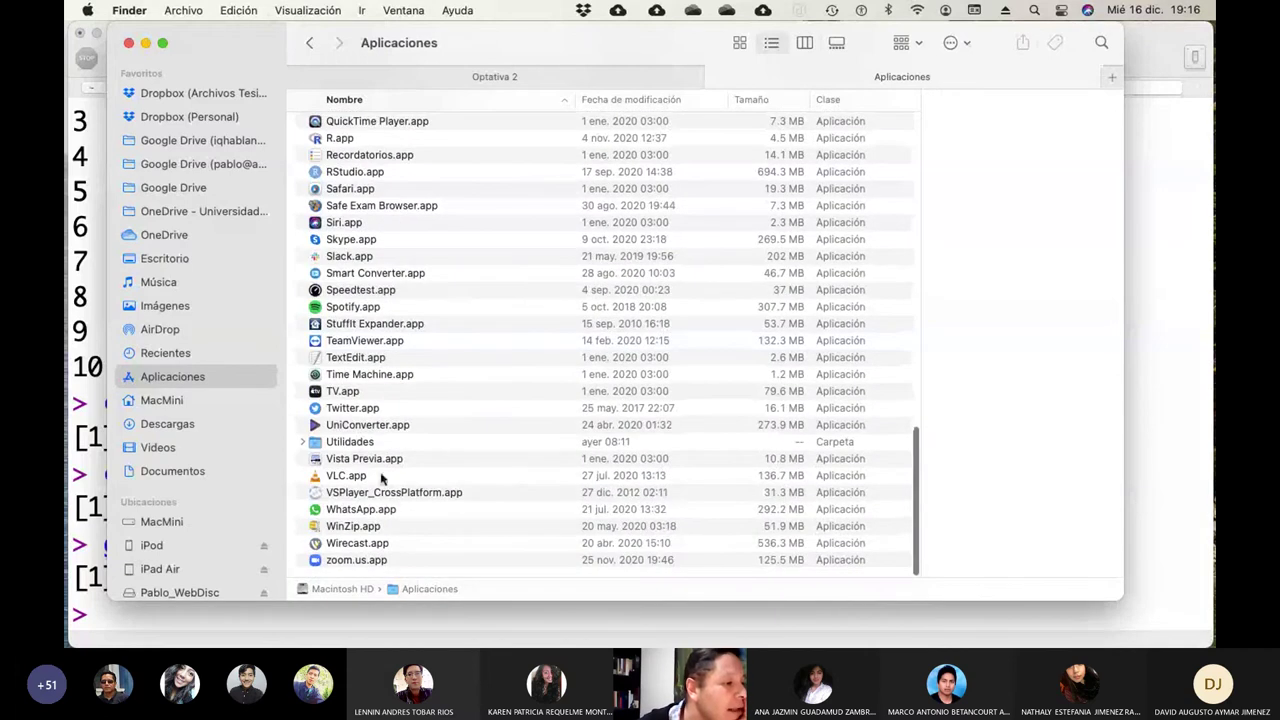
left_click(344, 447)
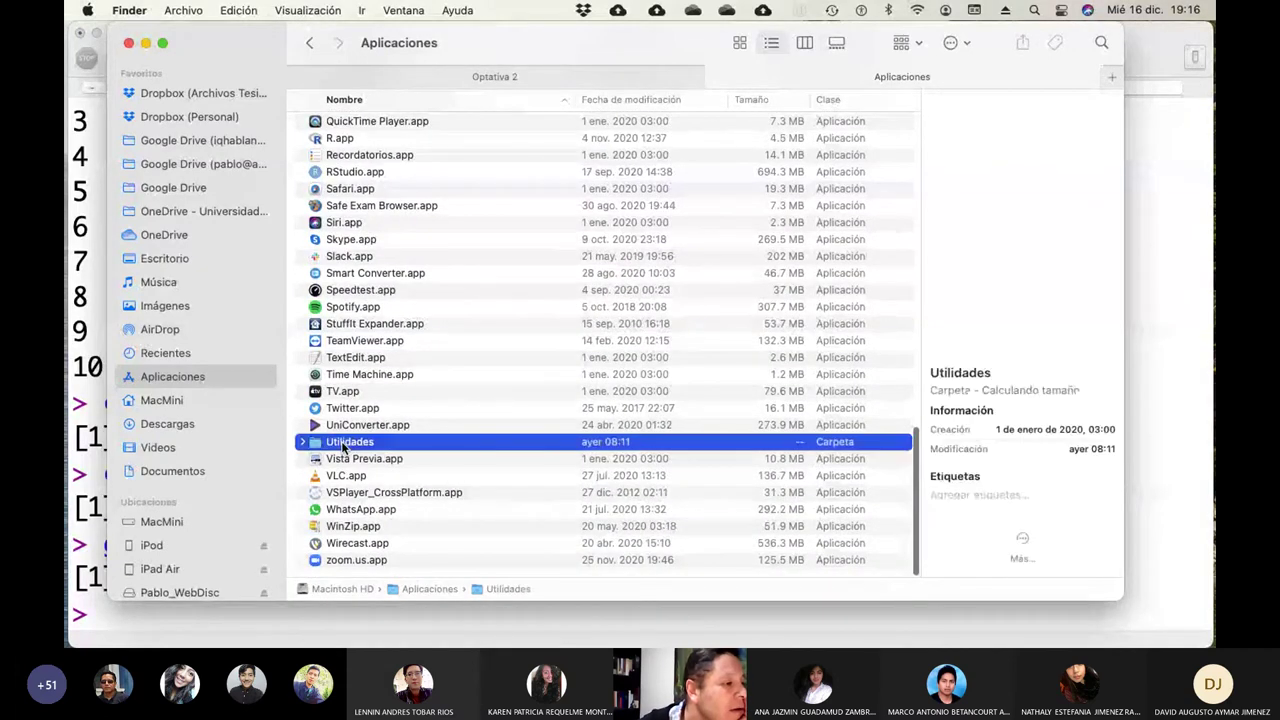
double_click(344, 447)
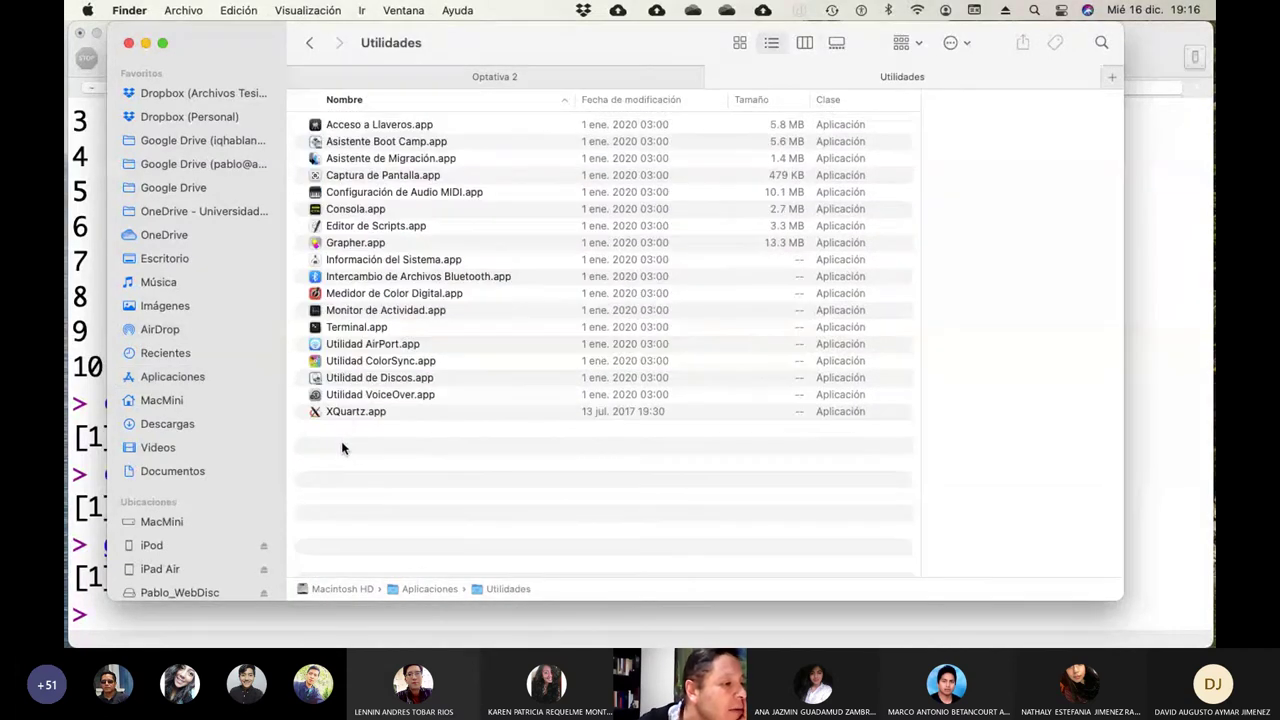
left_click(358, 330)
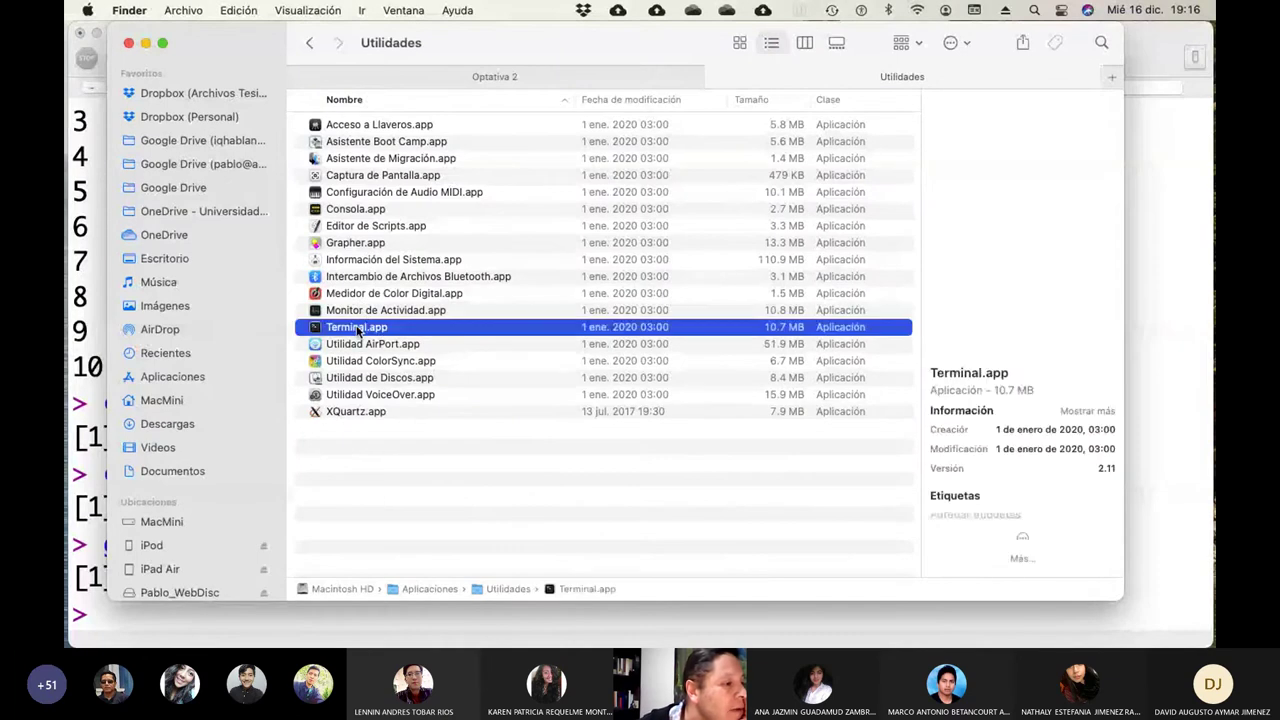
double_click(358, 330)
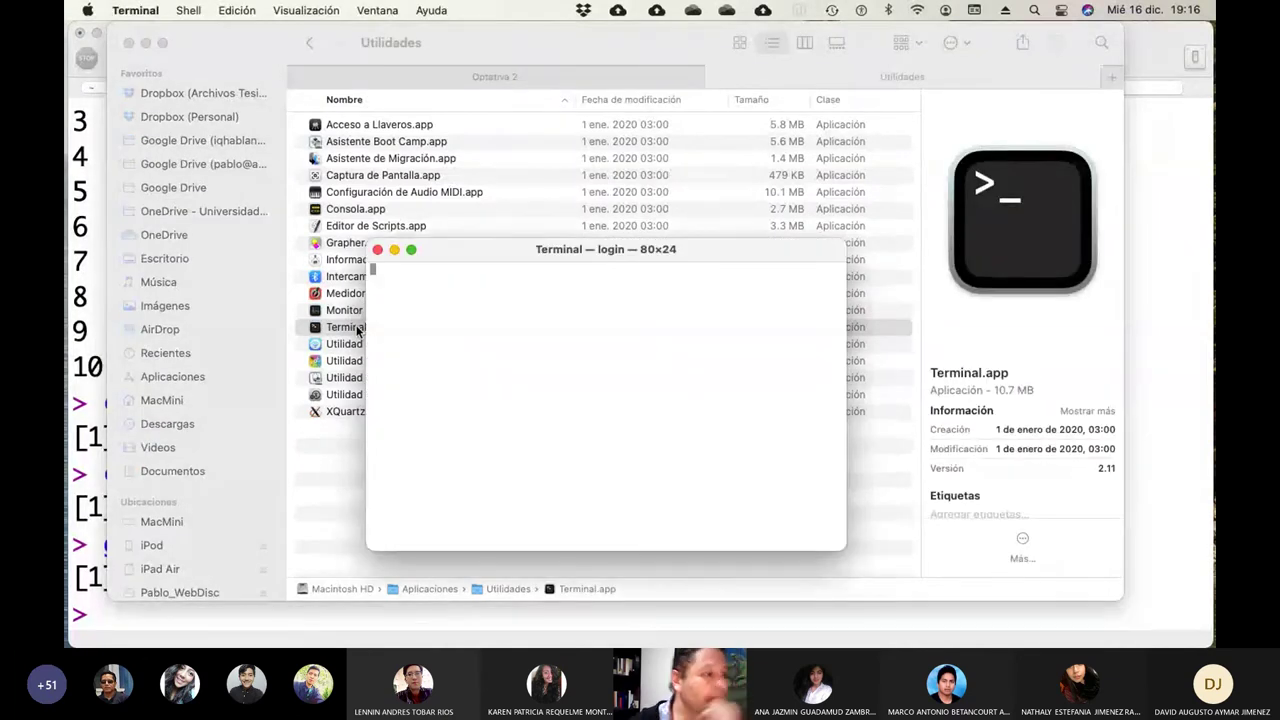
Show the Optativa 2 folder beside the Terminal window and insert the RWD folder's path at the command prompt.
left_click(535, 87)
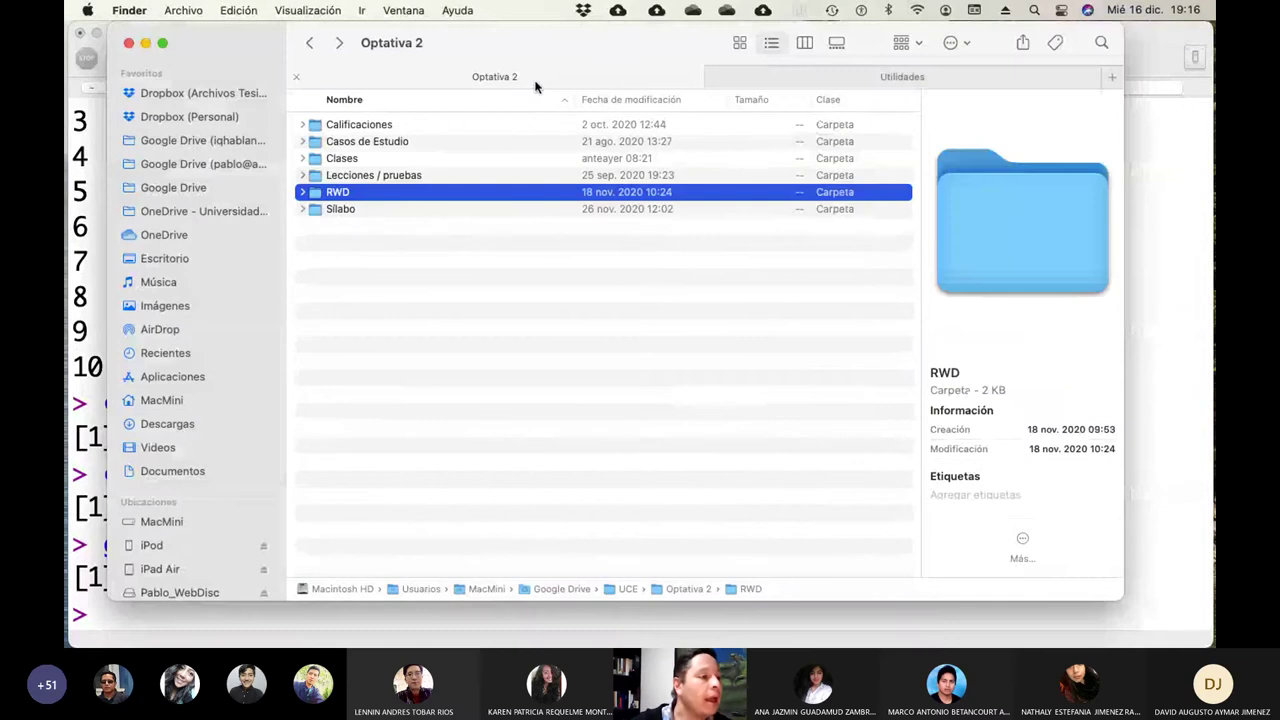
key("ctrl+Up")
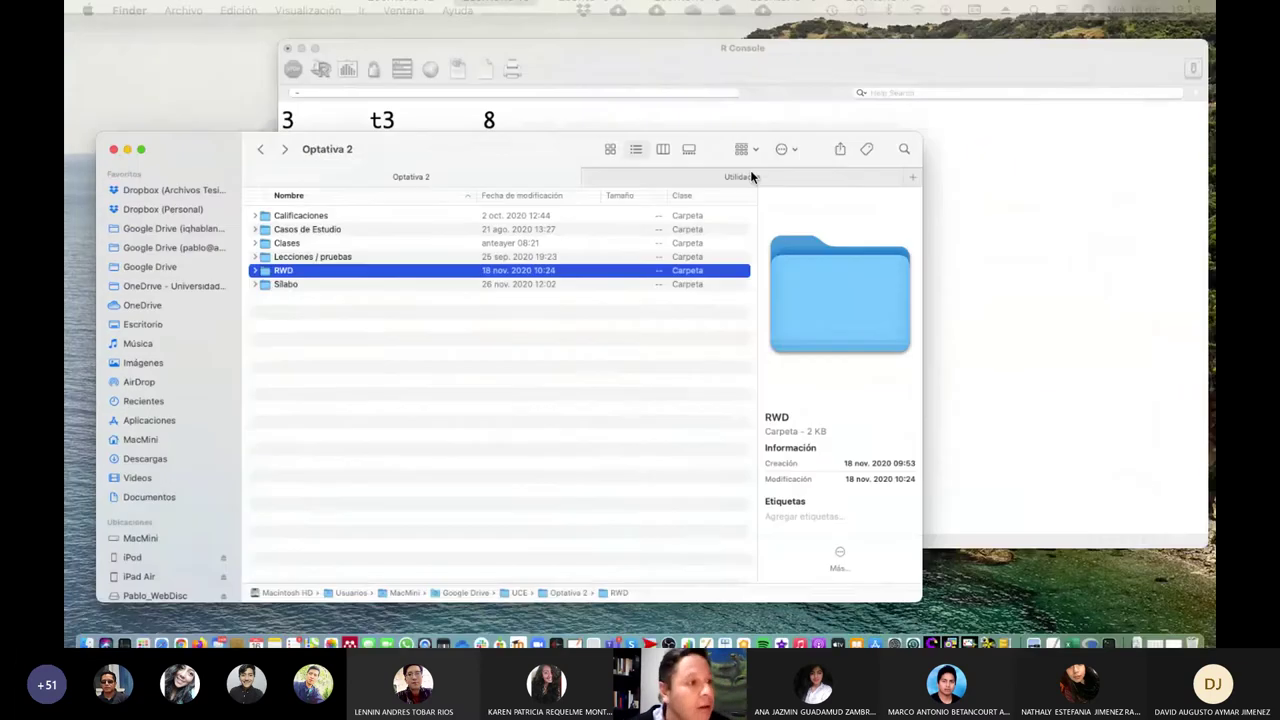
left_click(777, 491)
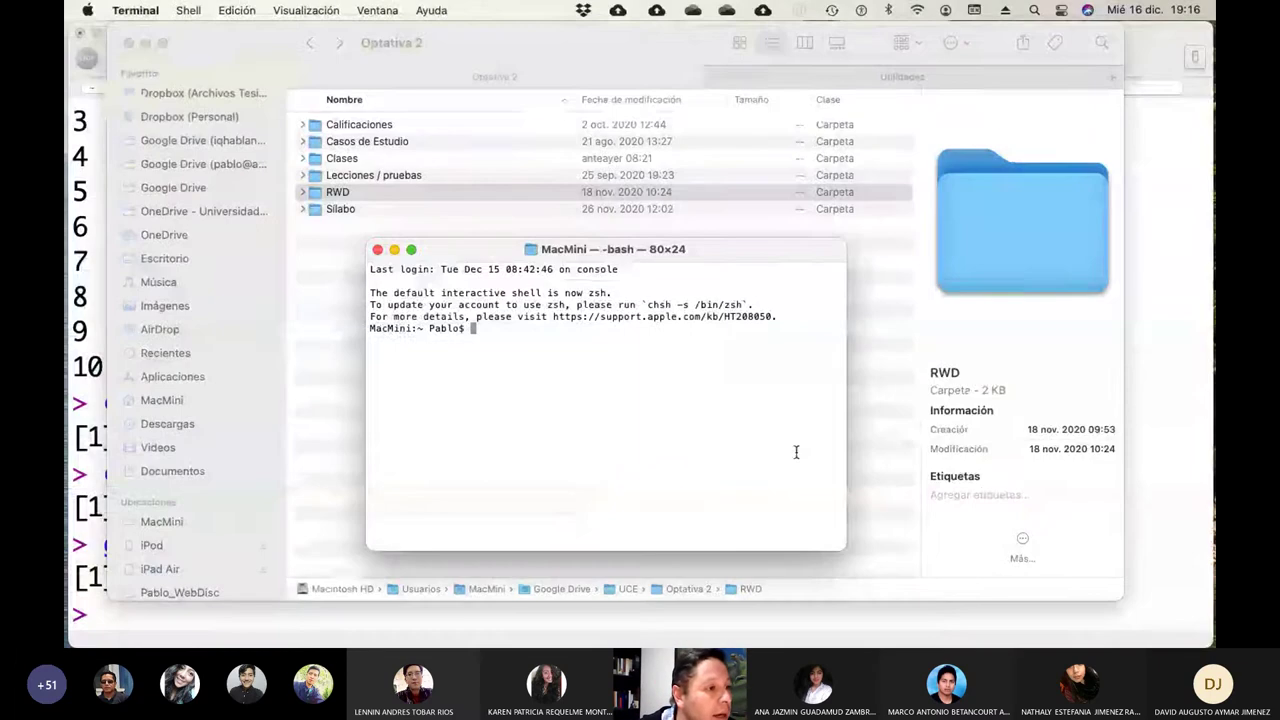
left_click_drag(501, 248, 862, 299)
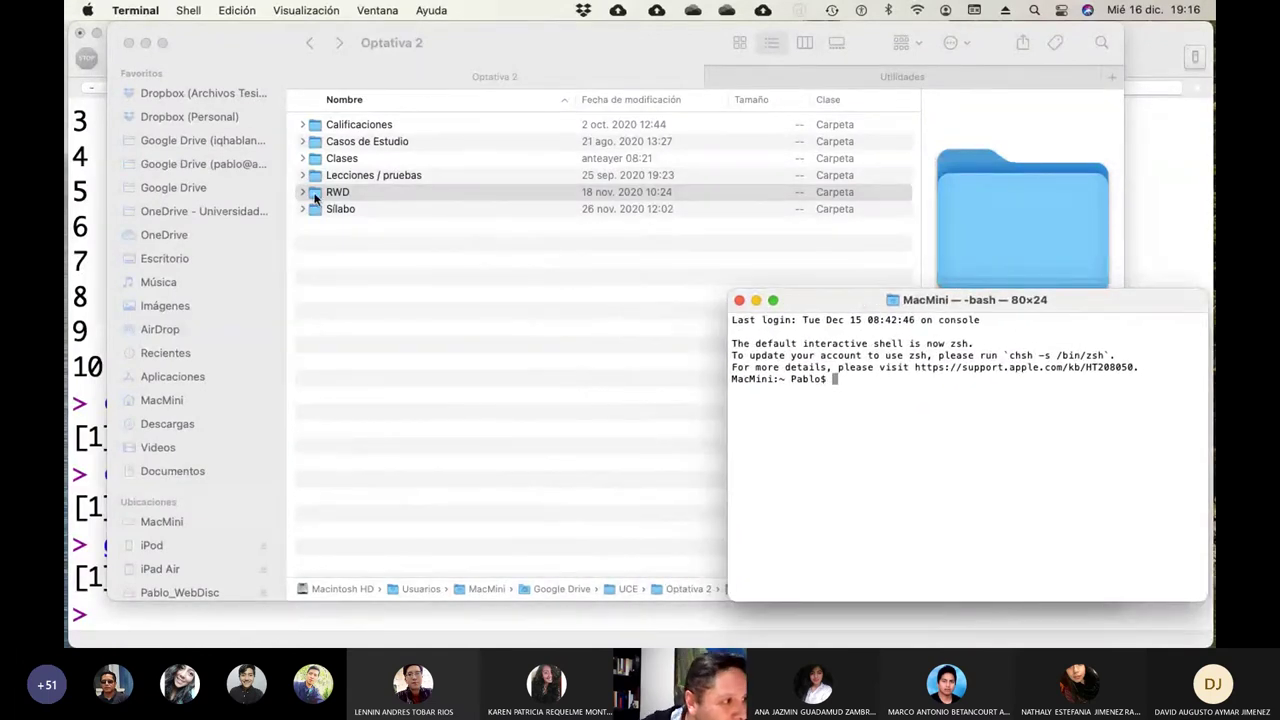
left_click_drag(314, 197, 870, 402)
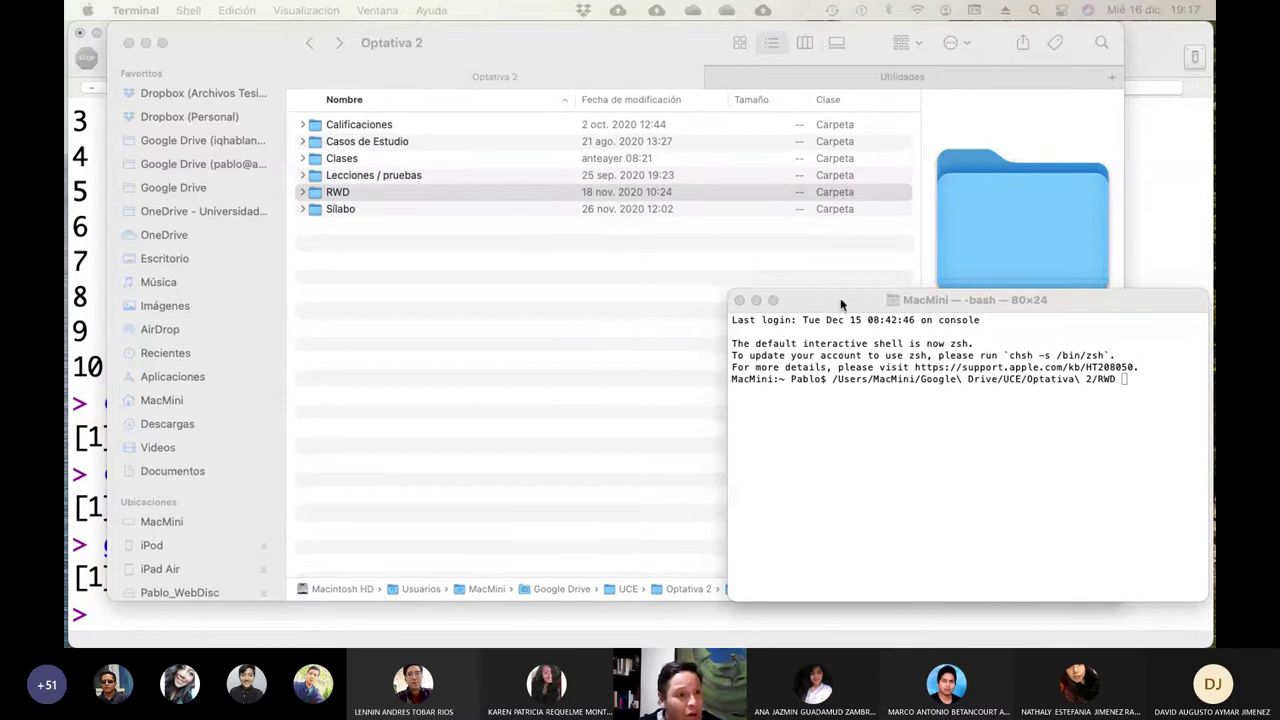
left_click_drag(840, 304, 847, 303)
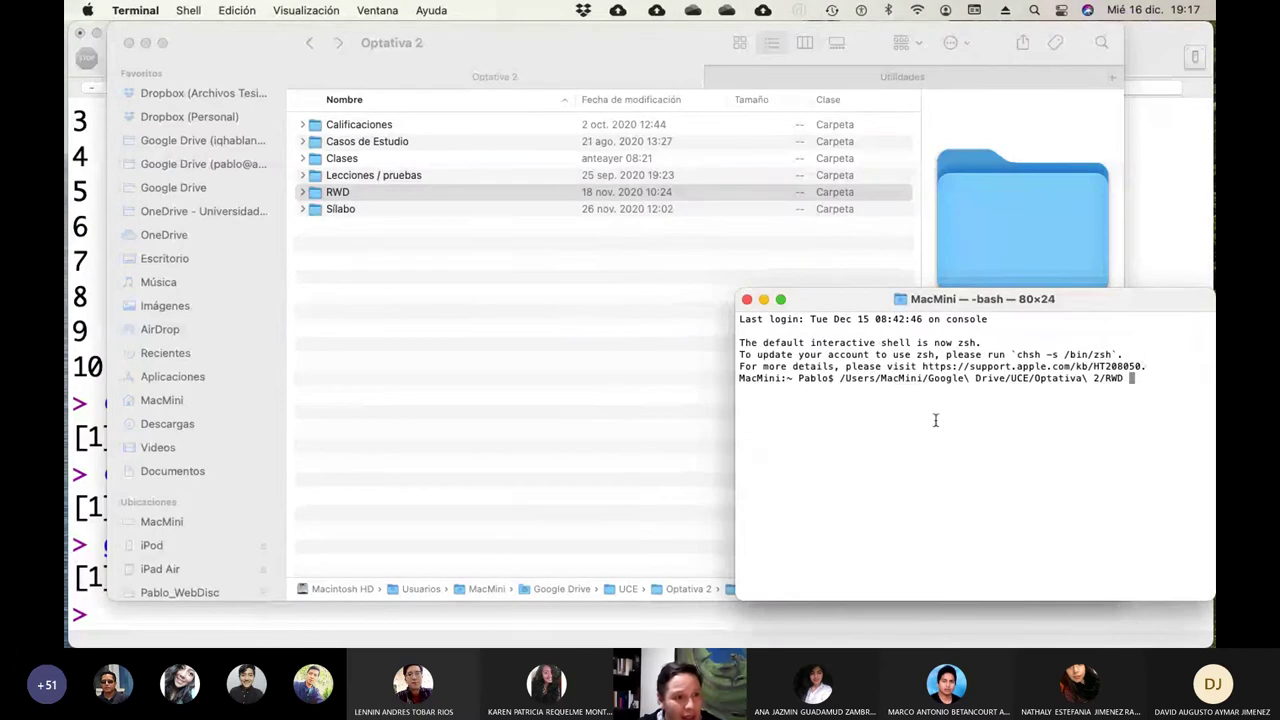
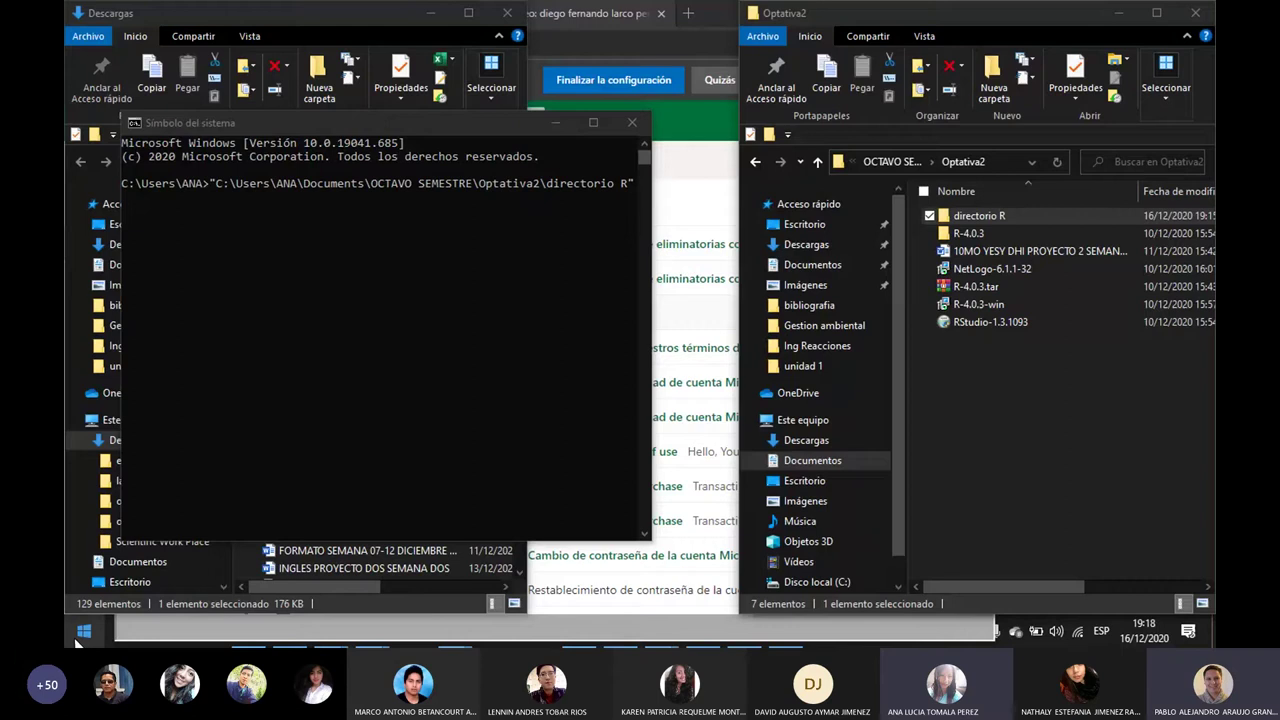
Search Windows for "terminal" and open Símbolo del sistema.
left_click(125, 632)
type("terminal")
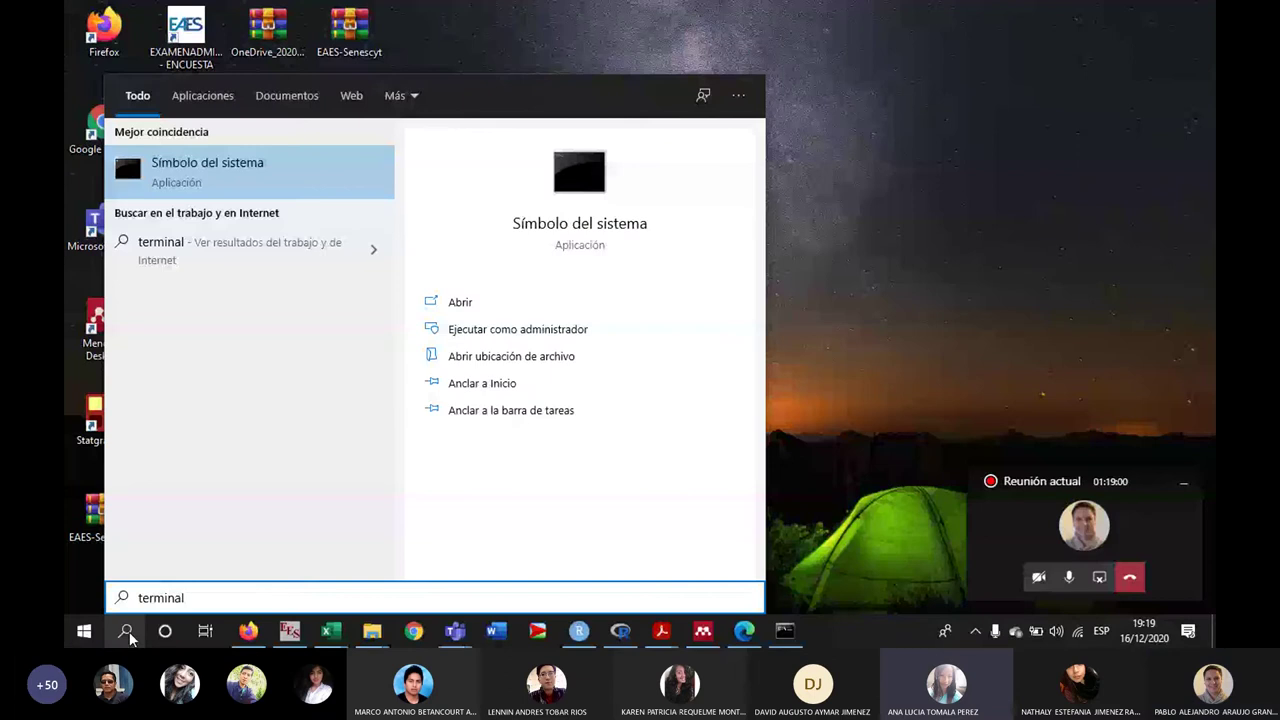
key("Return")
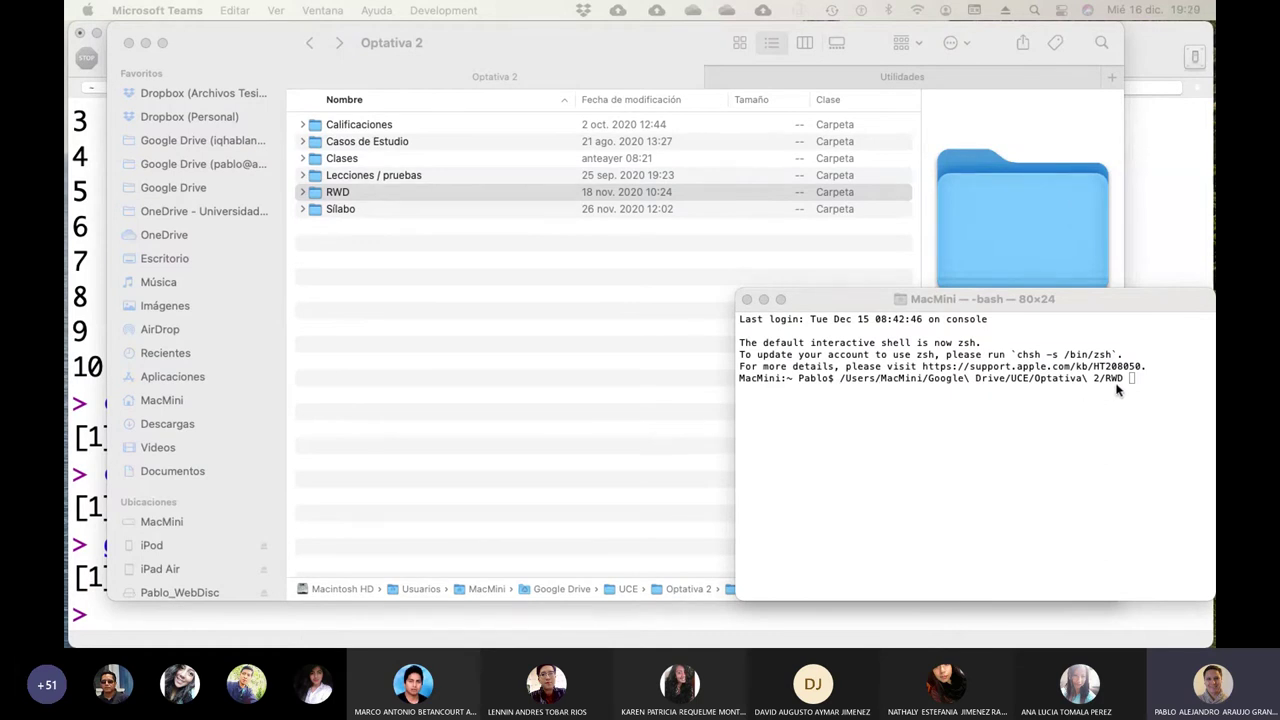
Copy the RWD folder path from the Terminal prompt and switch to the R console.
left_click(839, 380)
left_click_drag(839, 380, 1126, 379)
key("super+c")
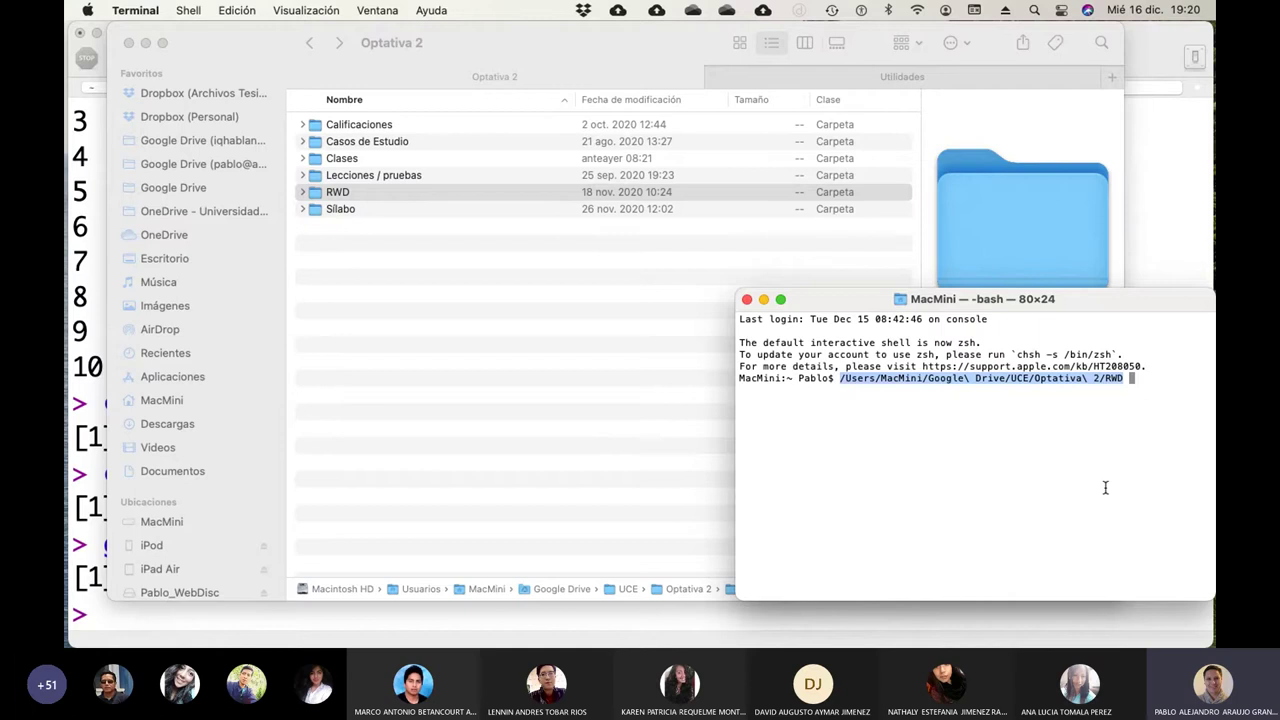
key("super+Tab")
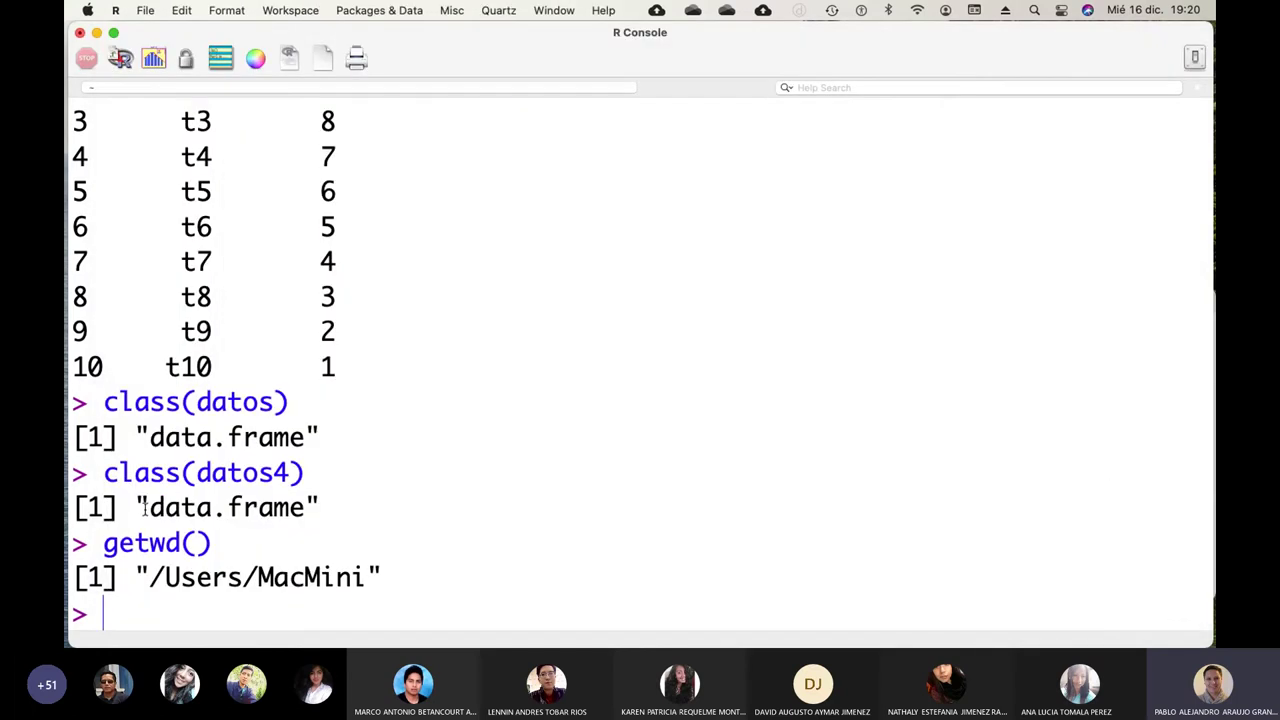
Try to set R's working directory by running setwd() with the copied RWD path, without quotation marks.
type("setwd()")
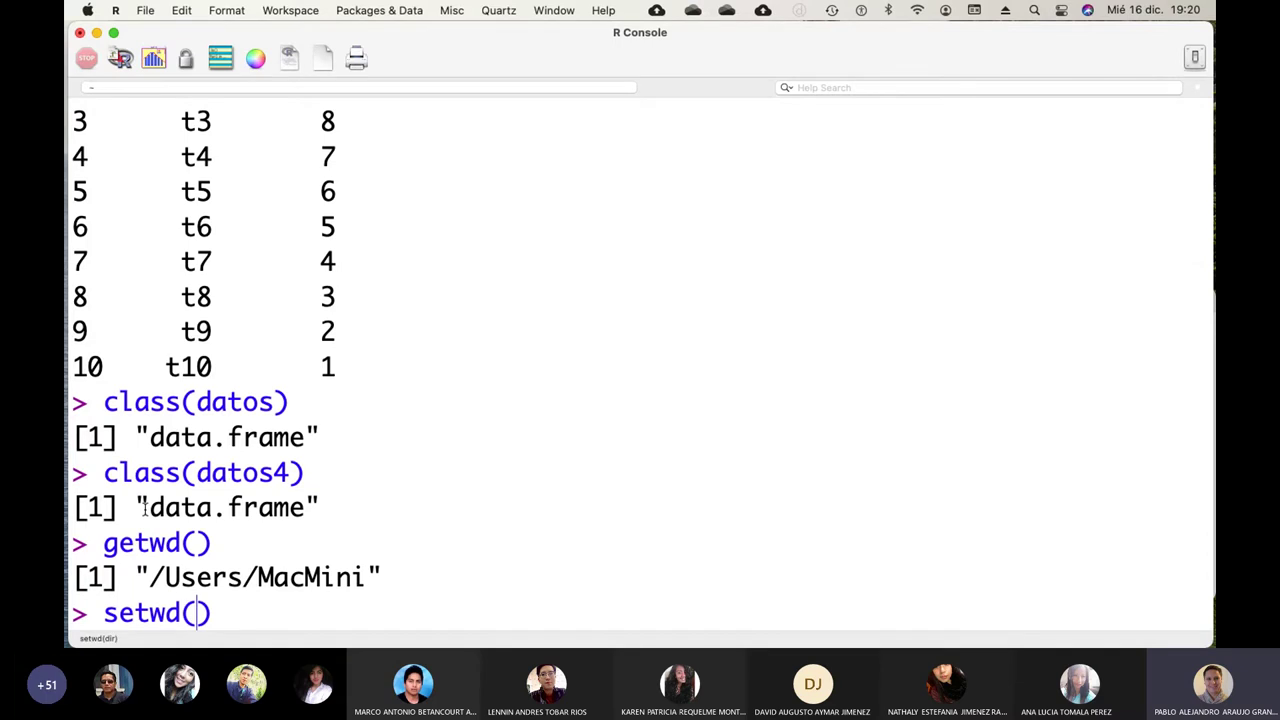
key("super+v")
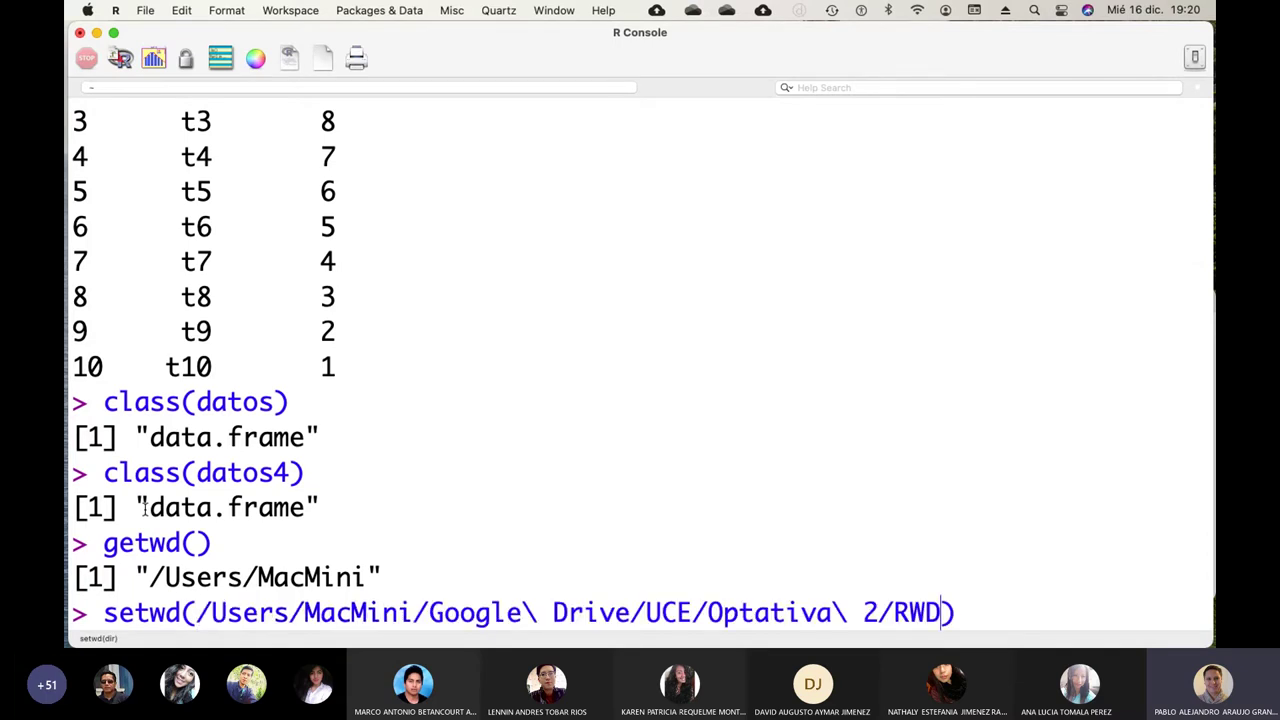
key("Return")
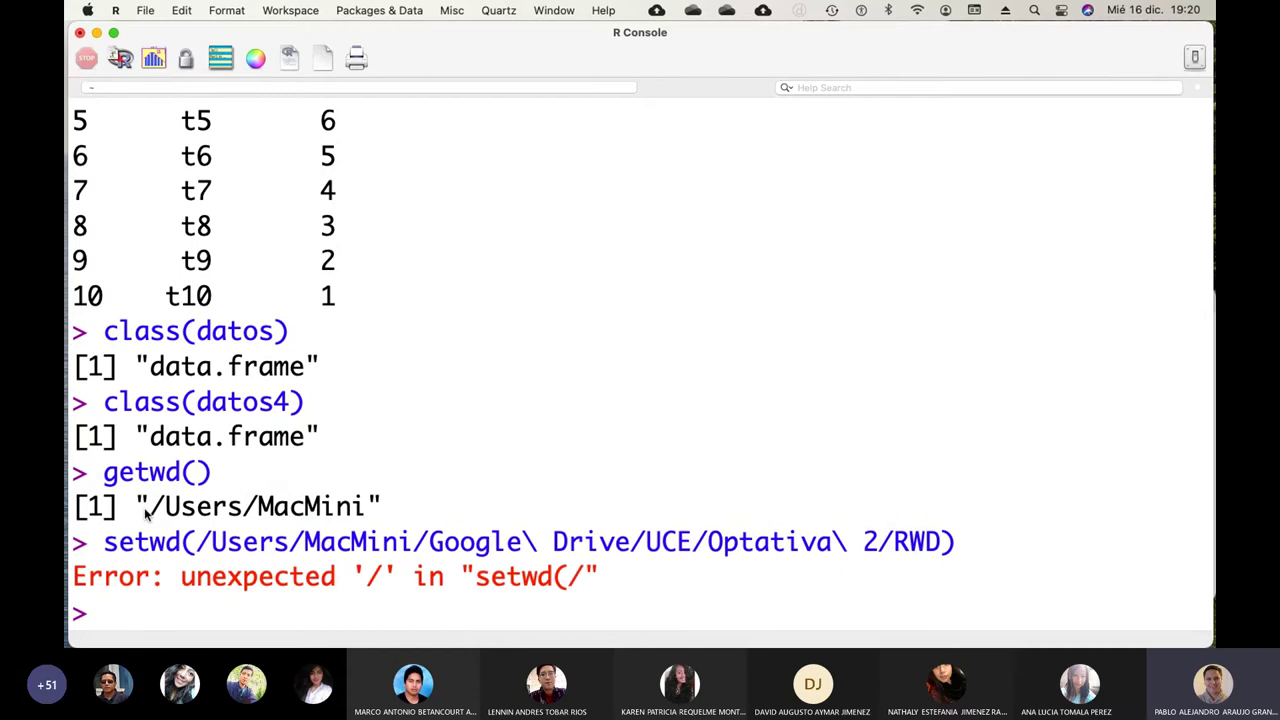
Recall the setwd() command, remove the slash before Users and run it again.
key("Up")
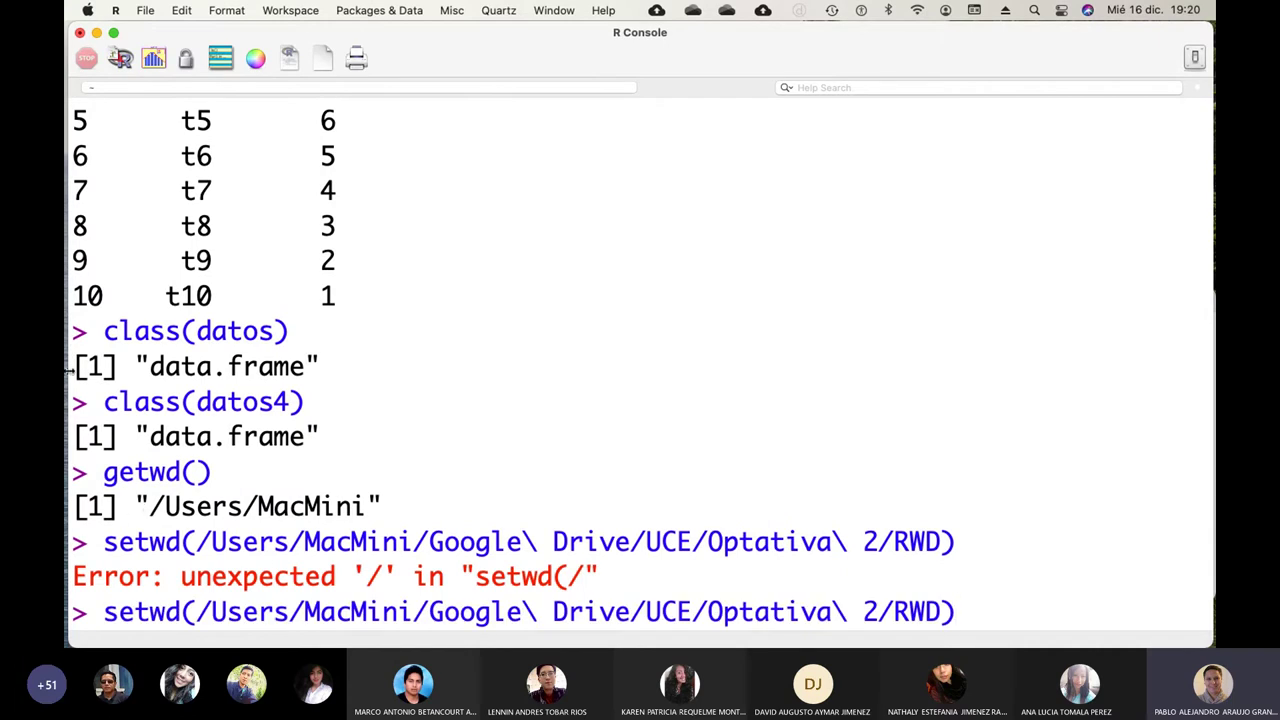
left_click(208, 610)
key("BackSpace")
key("Return")
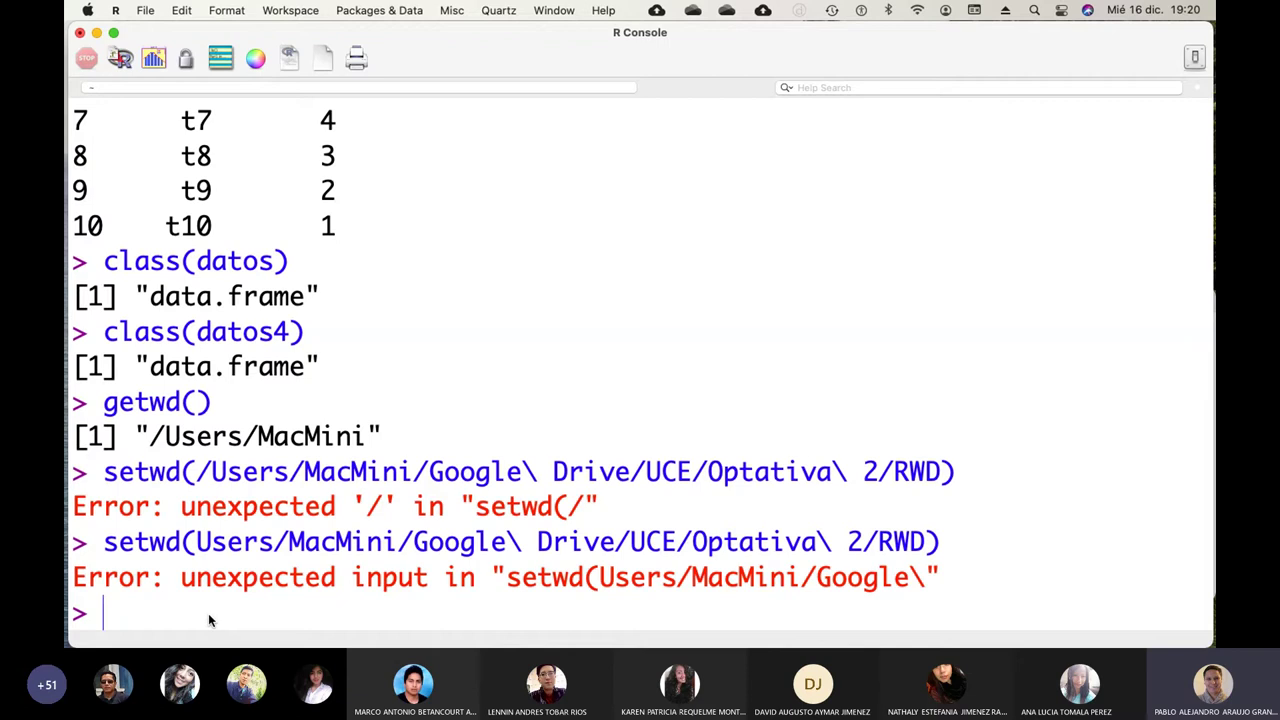
Try again to set the working directory by running setwd() with the copied RWD path, keeping the leading slash and omitting quotation marks.
type("setwd(")
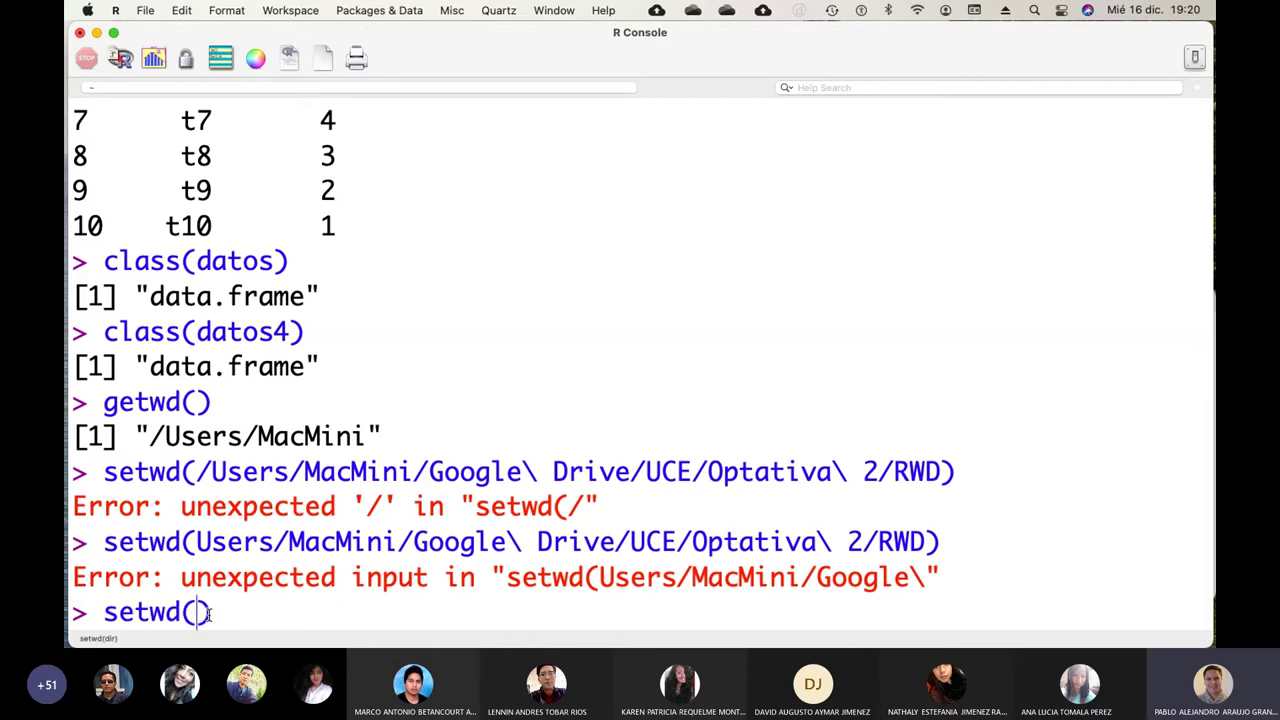
key("super+v")
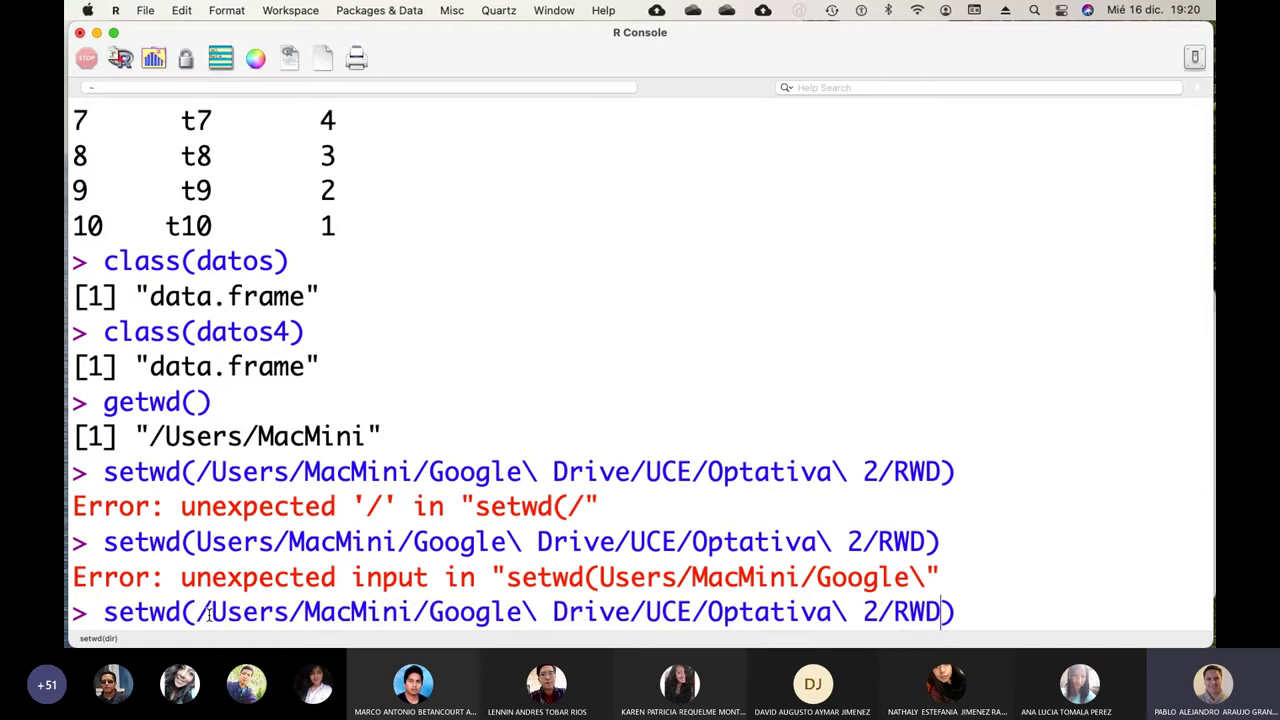
left_click(956, 616)
key("Return")
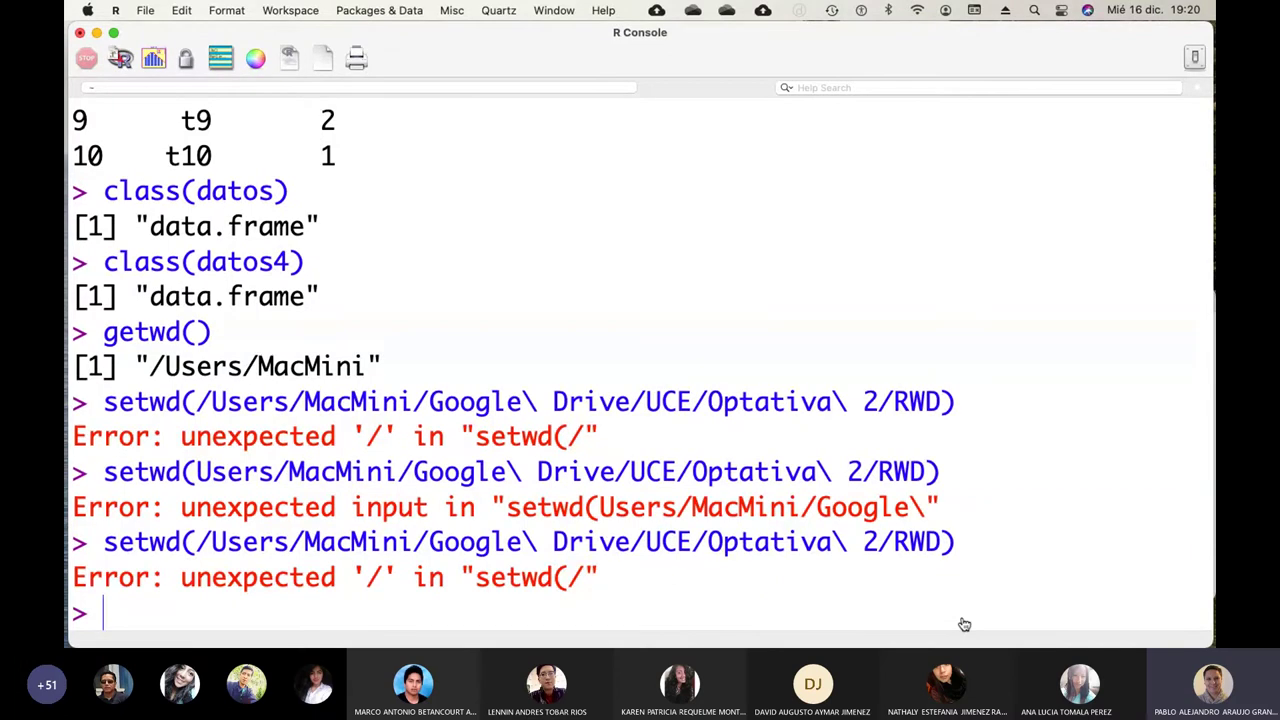
Copy the RWD path with its preceding tilde and user name from the Terminal prompt and try it inside setwd() in the R console.
key("super+Tab")
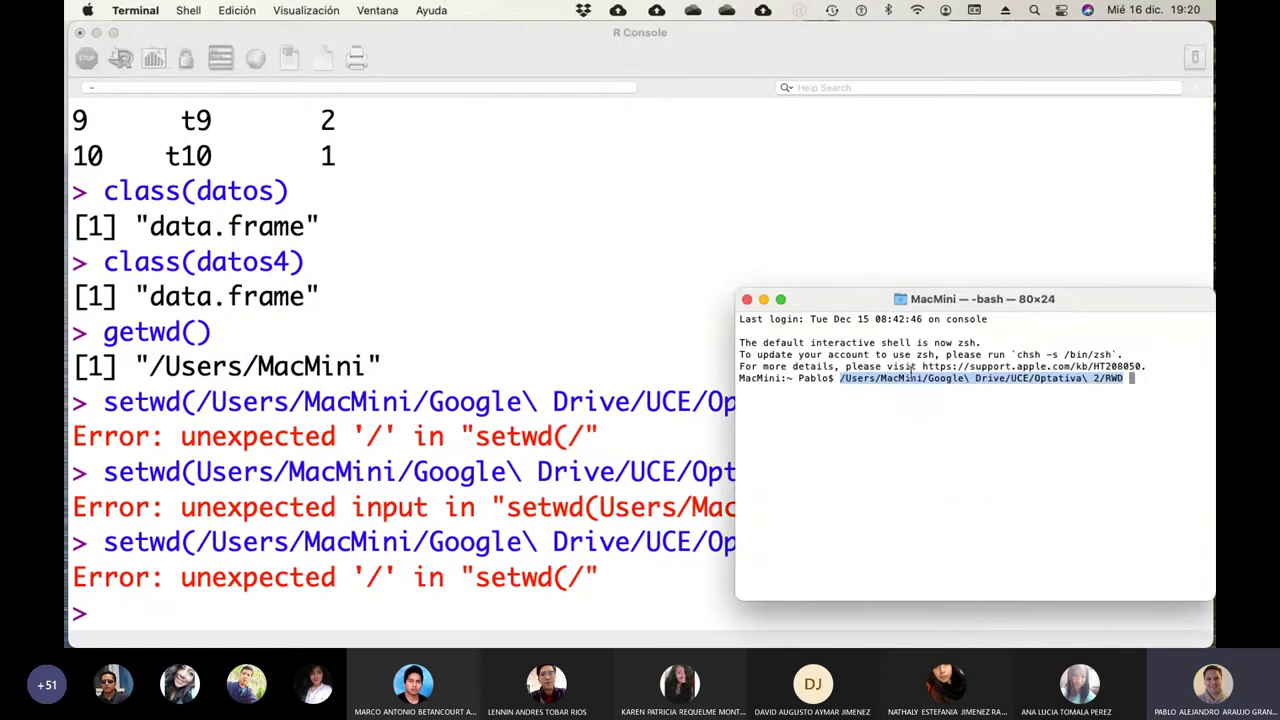
left_click(738, 378)
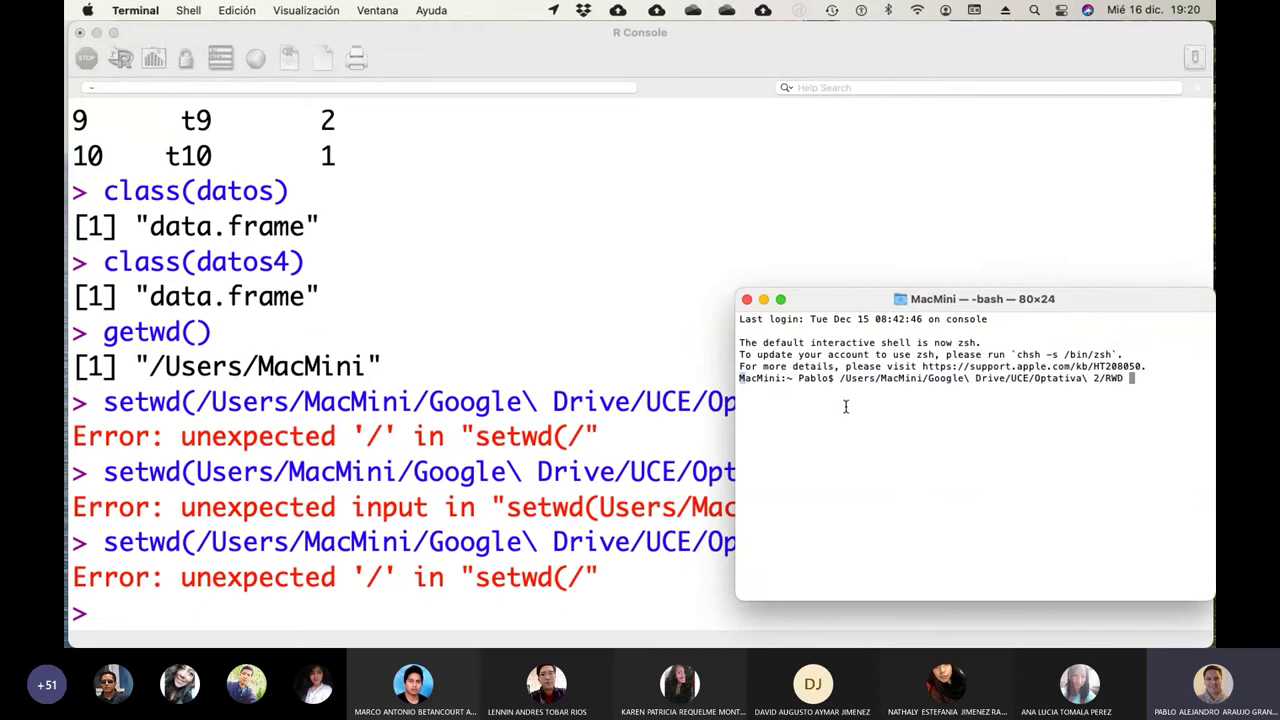
left_click_drag(800, 378, 1126, 381)
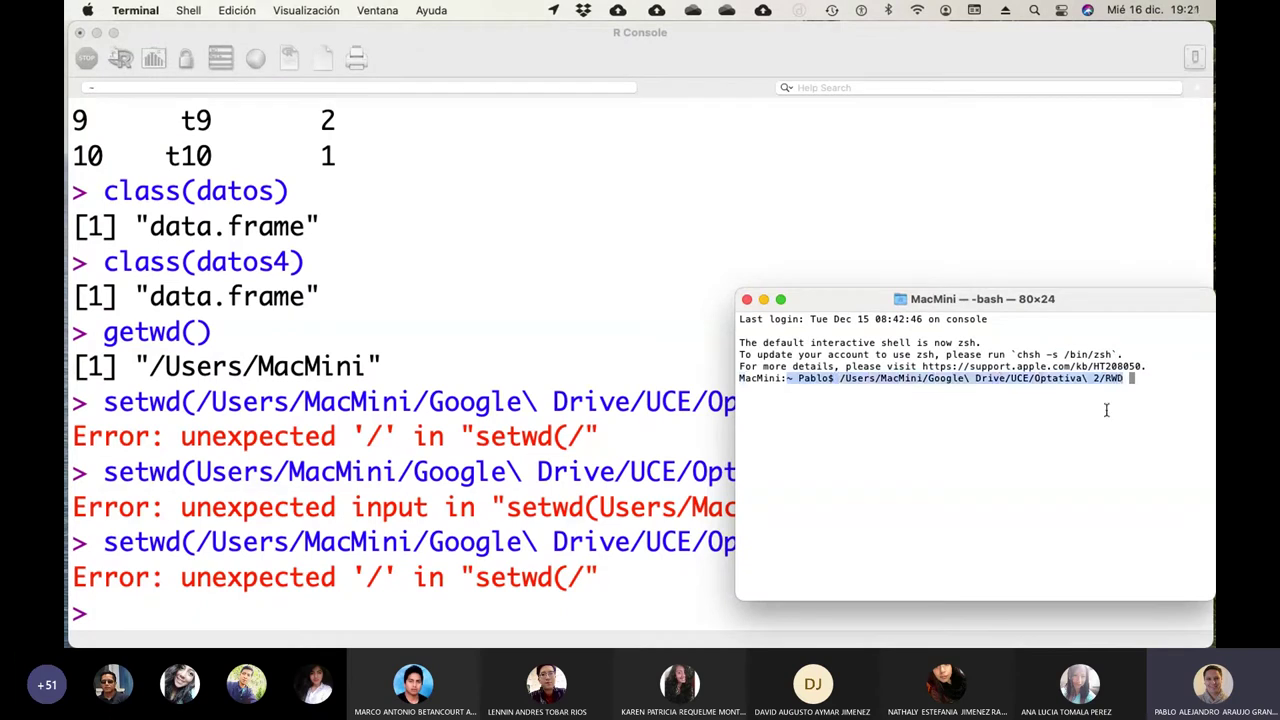
key("super+c")
left_click(208, 604)
type("setwd(")
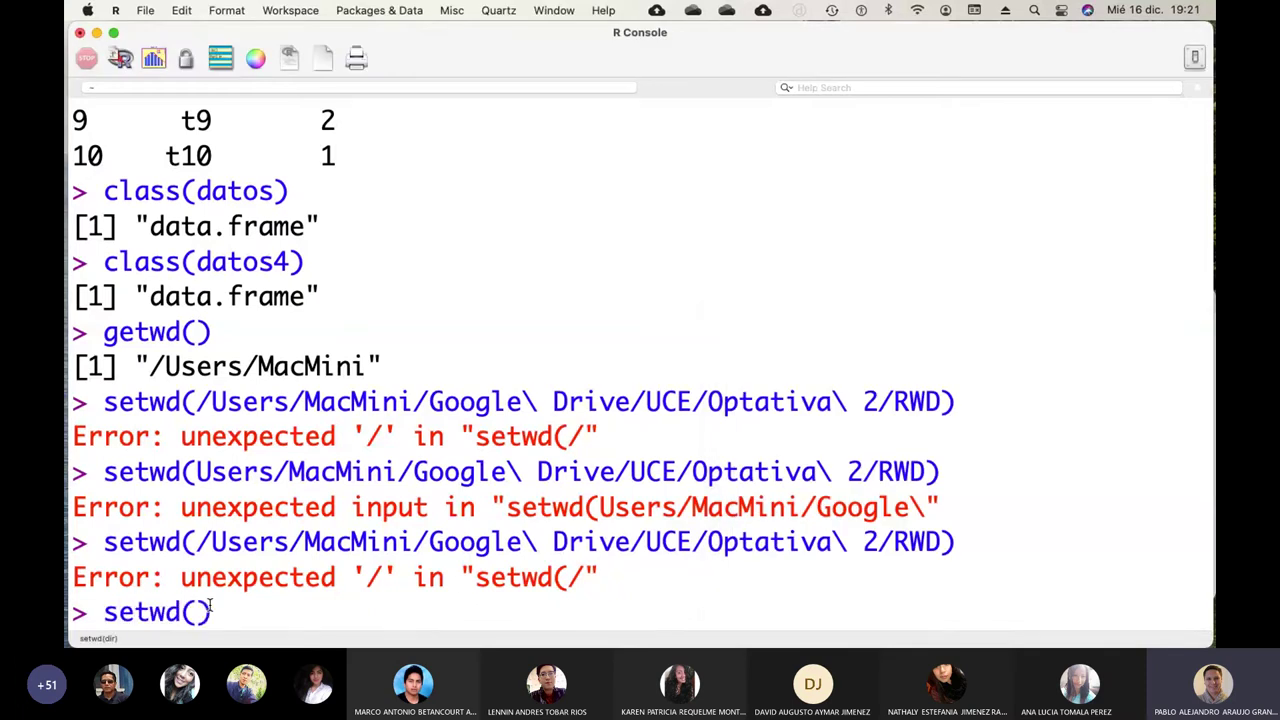
key("super+v")
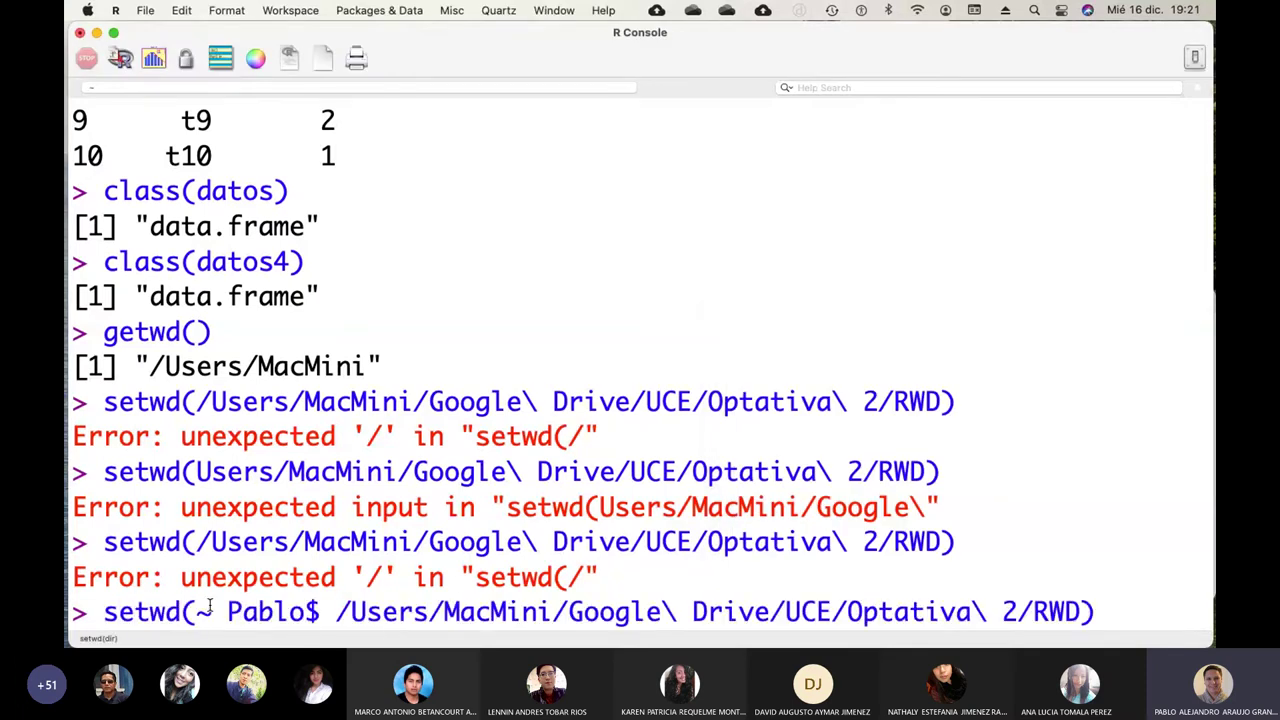
key("Return")
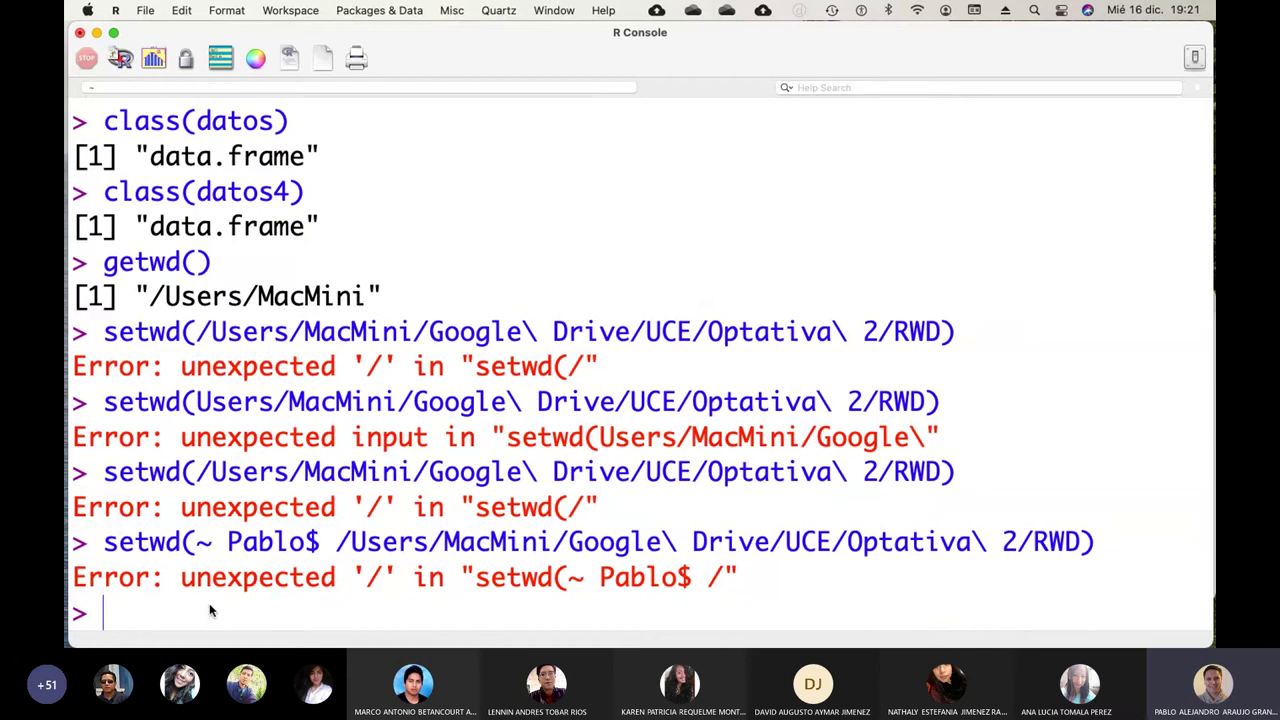
Open the R help page for setwd, examine its usage and arguments, and enlarge the page text.
mouse_move(386, 625)
type("help")
type("(seetw")
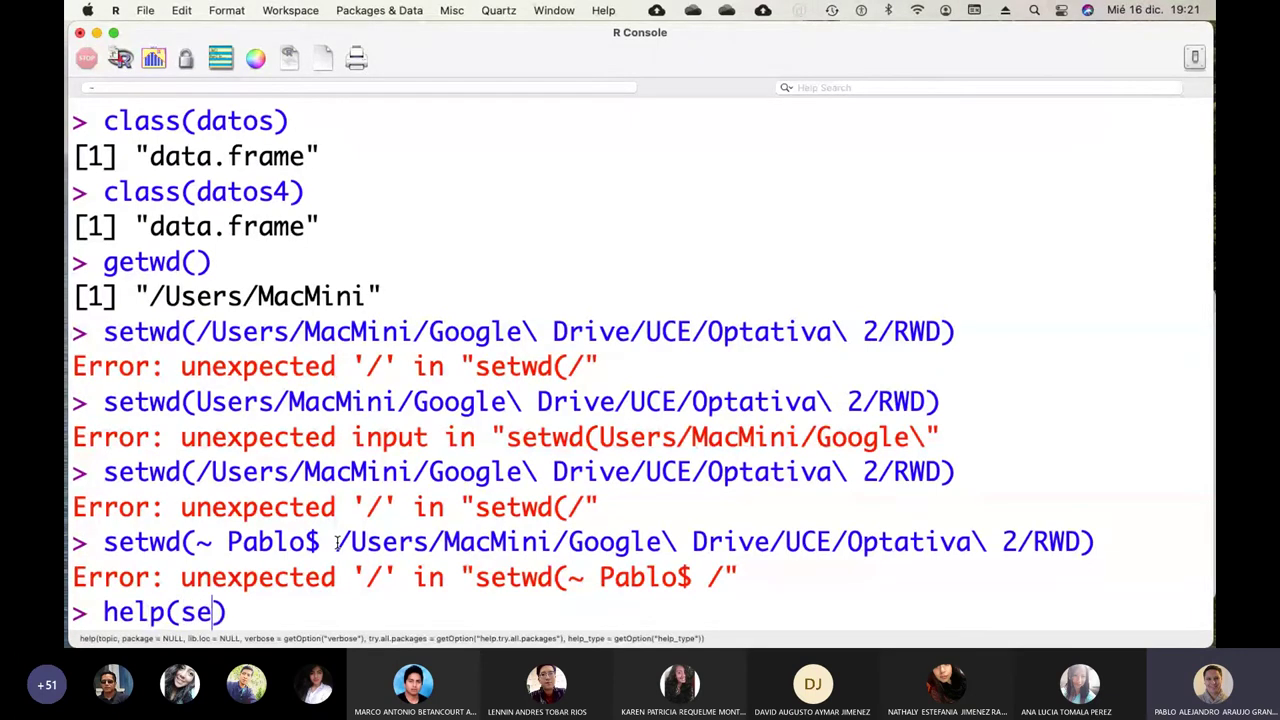
type("d")
key("Return")
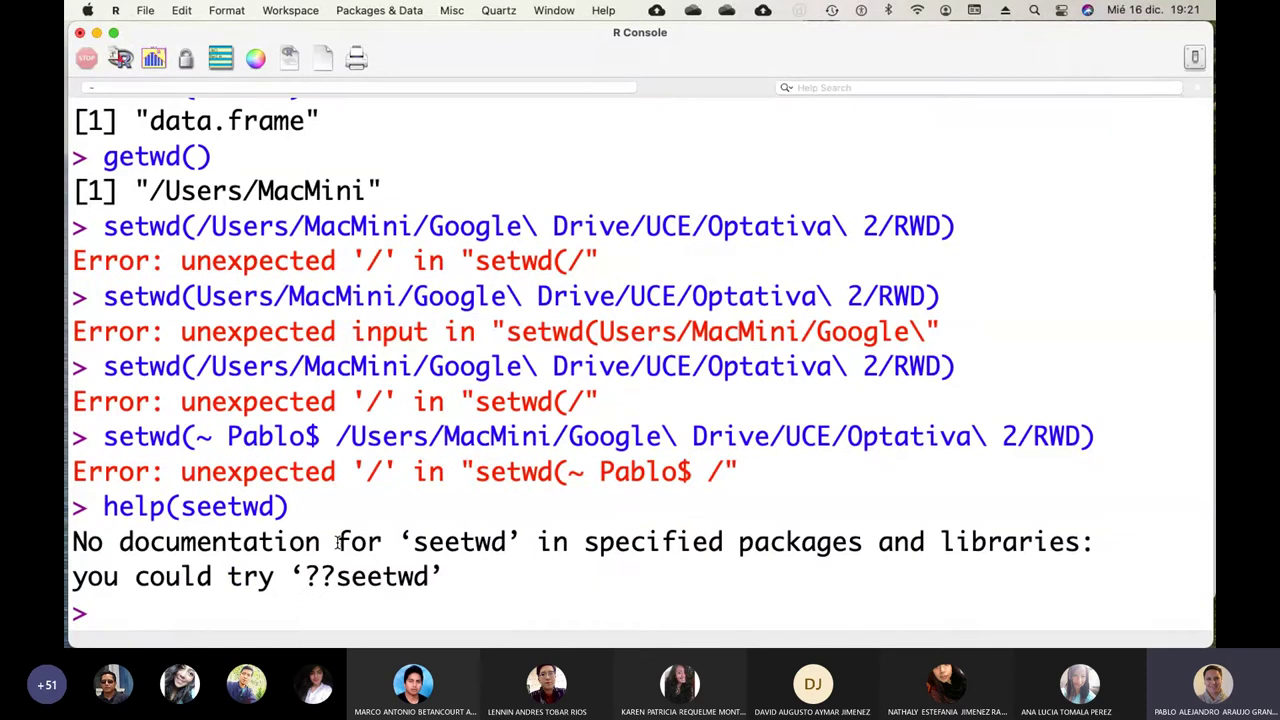
type("help(setwd")
key("Return")
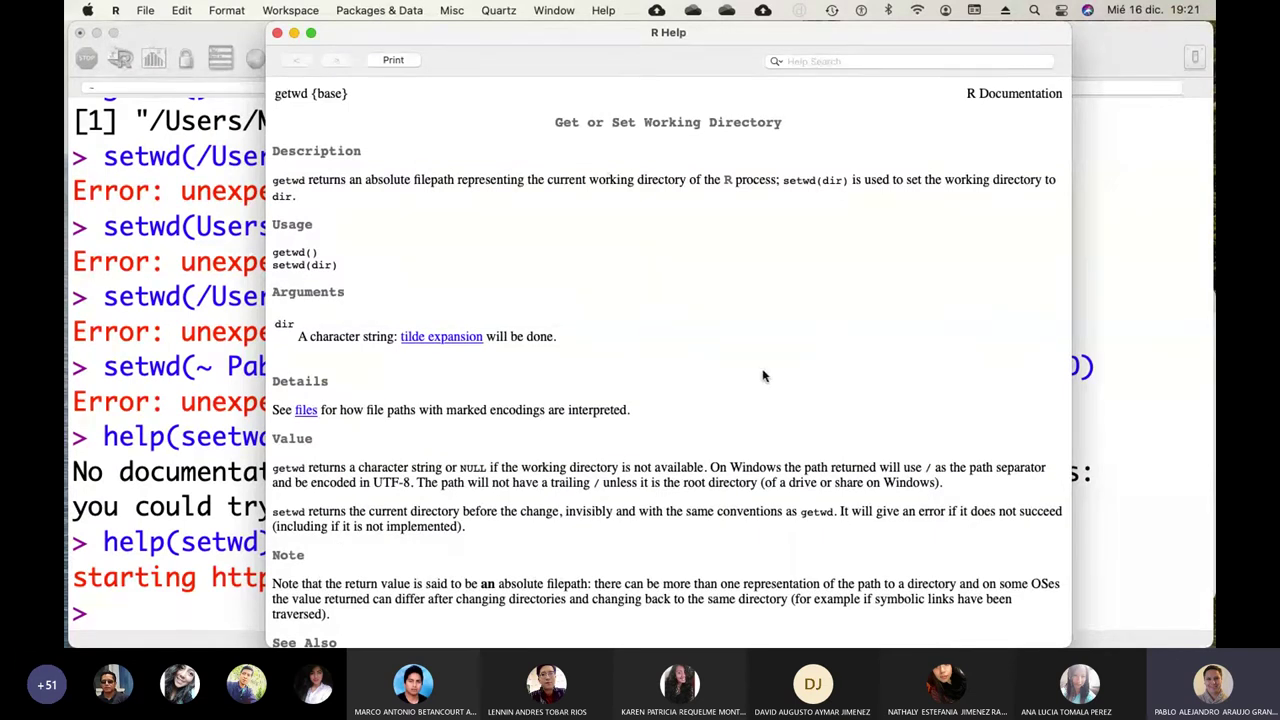
scroll(760, 375, "down", 5)
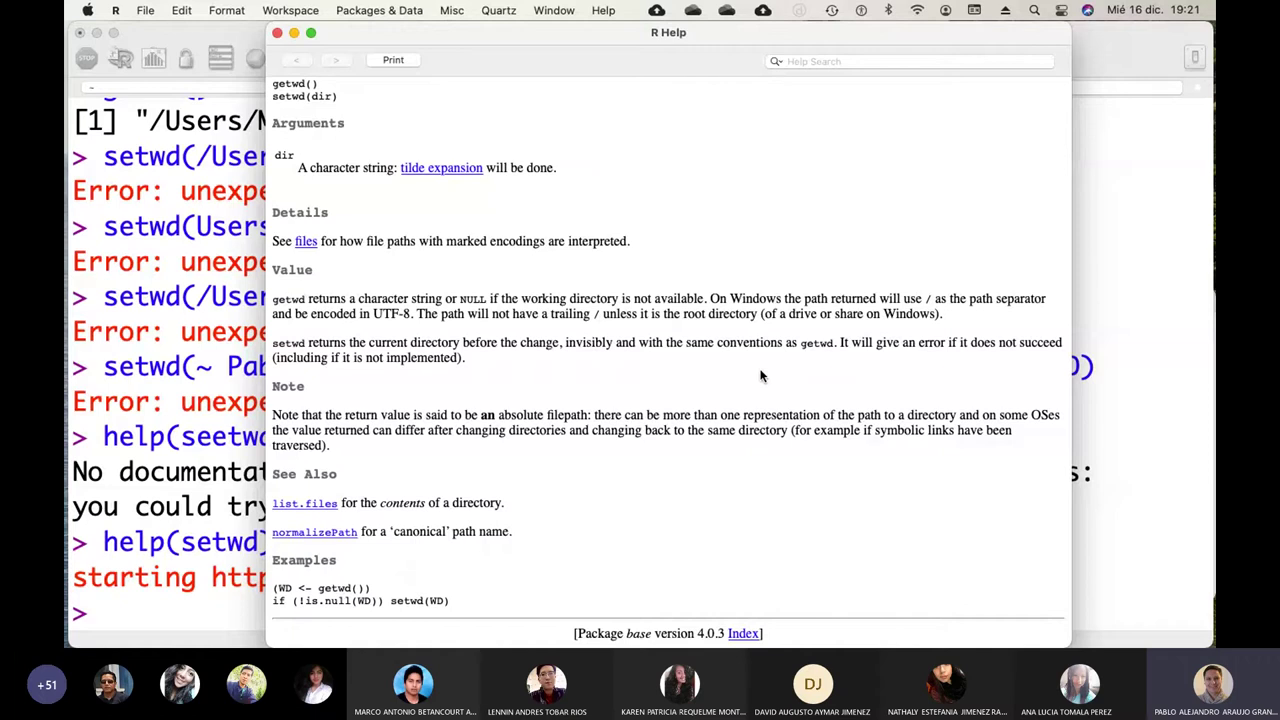
scroll(760, 375, "down", 1)
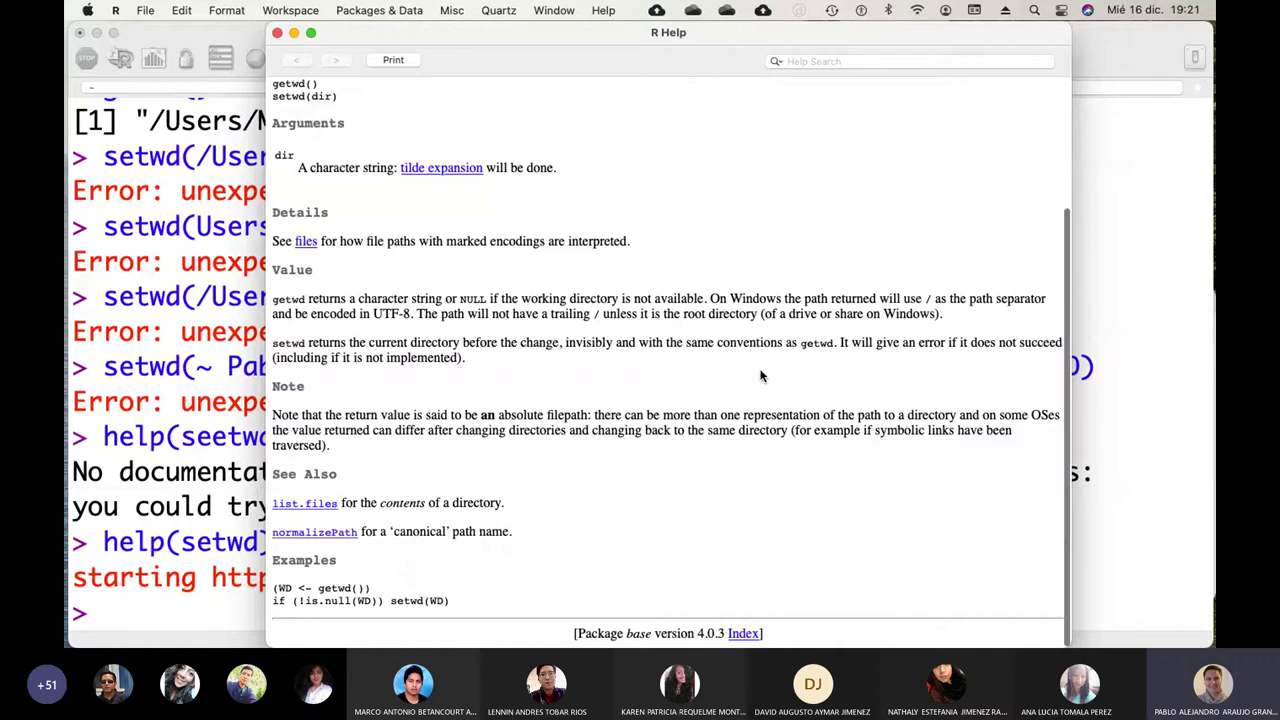
scroll(760, 375, "up", 5)
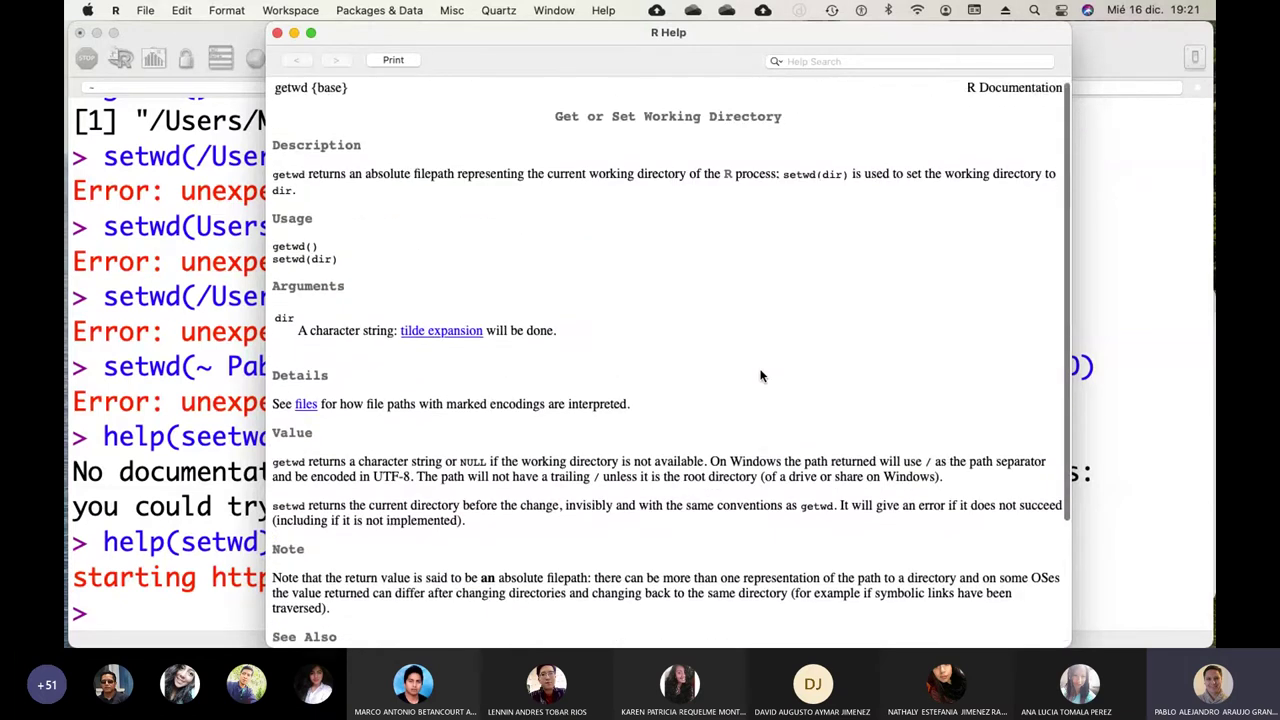
scroll(760, 375, "up", 1)
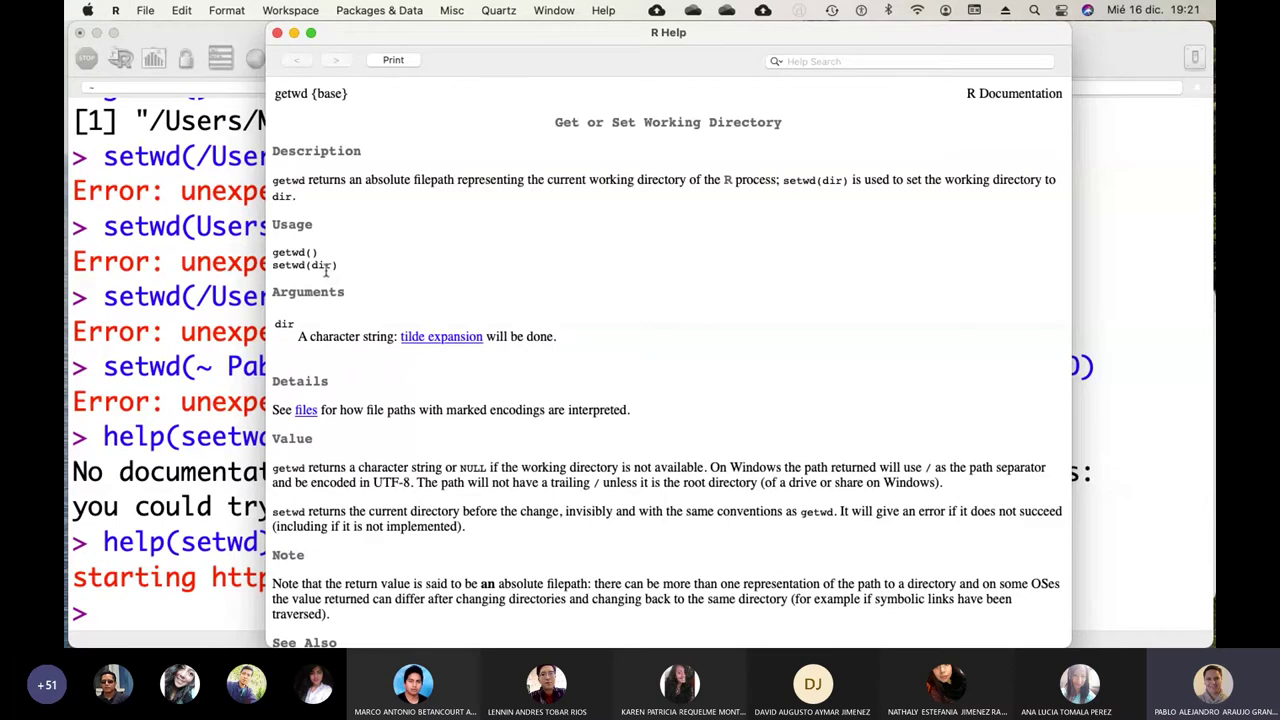
key("super+plus")
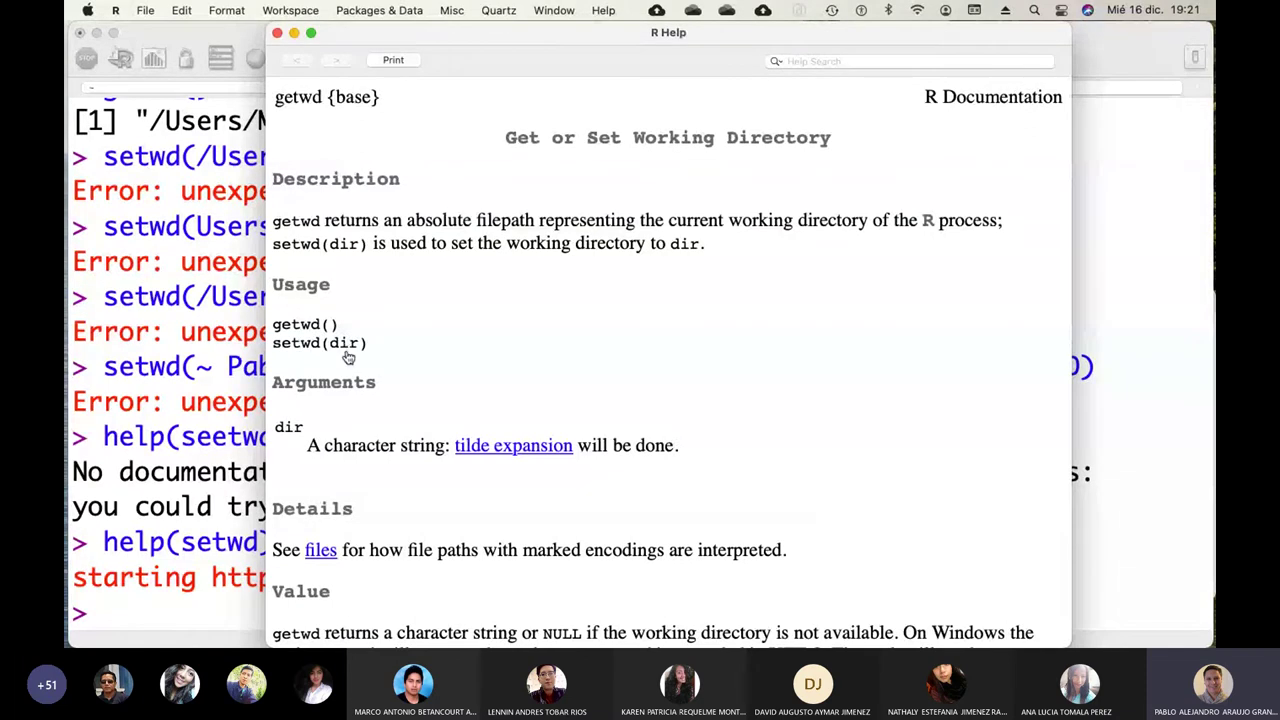
Copy the whole Terminal prompt line, starting at MacMini, and try running setwd() with it in the R console.
key("super+Tab")
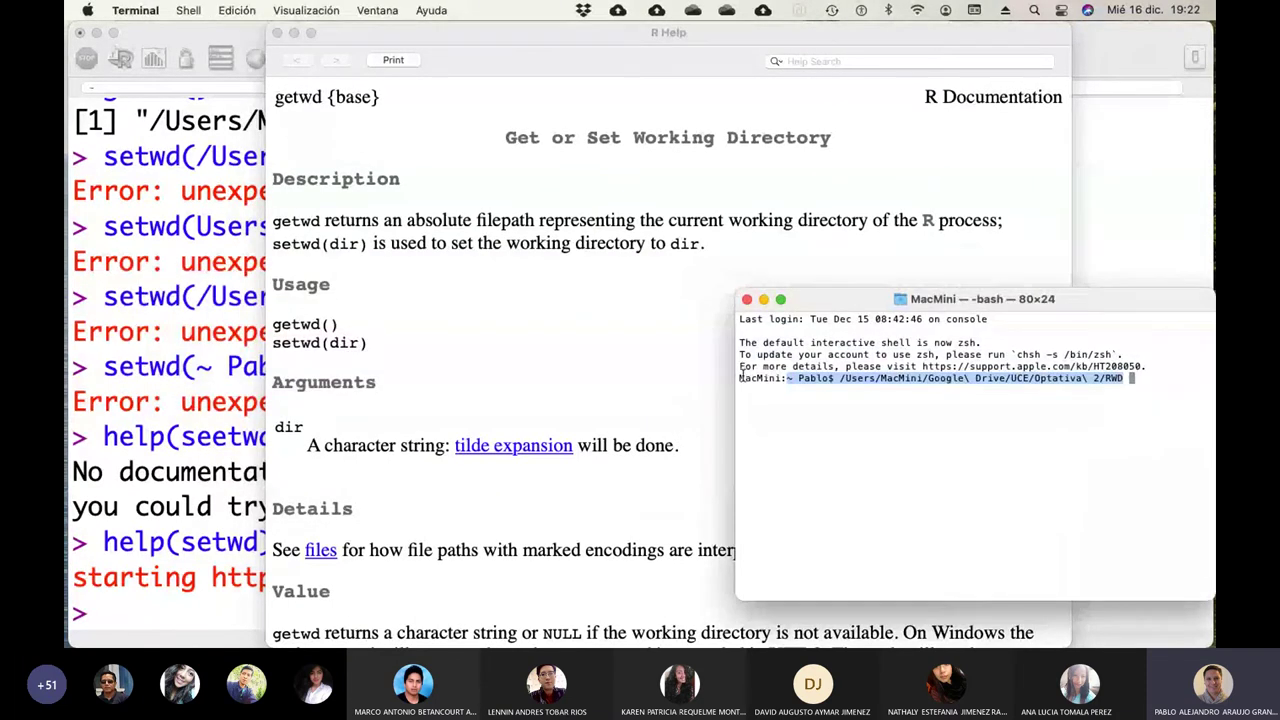
left_click_drag(739, 378, 1126, 378)
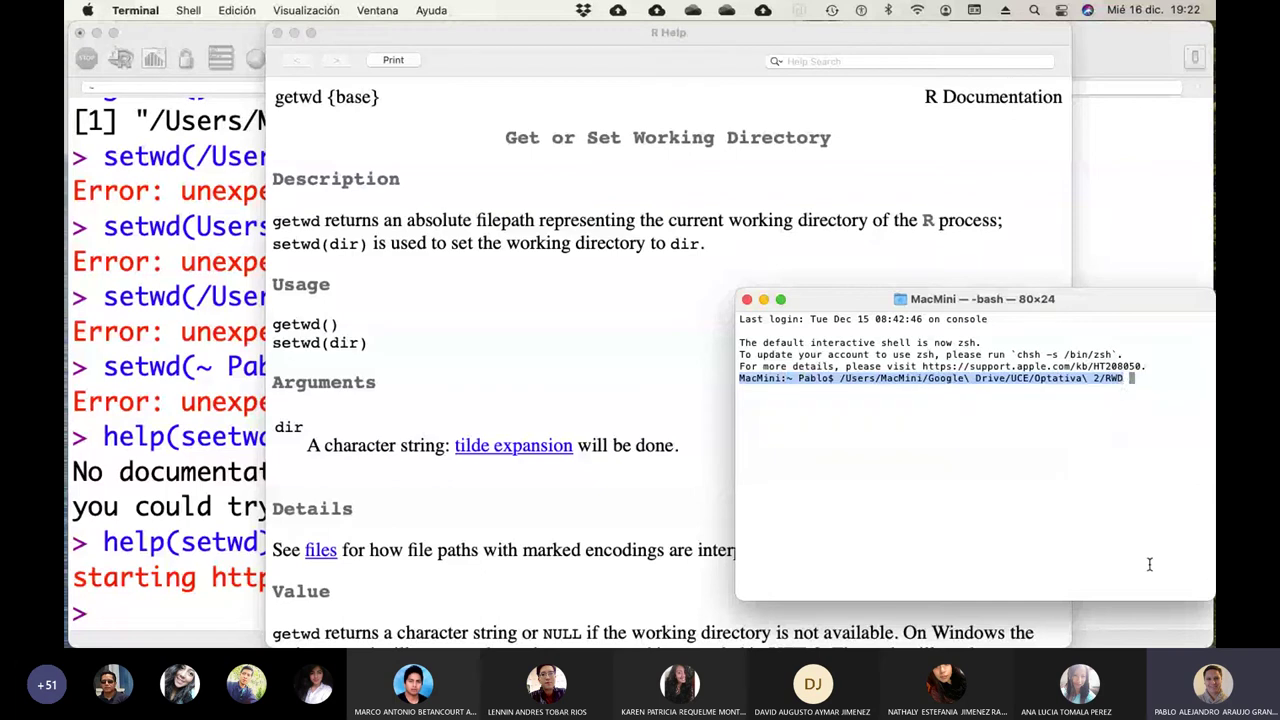
key("super+c")
left_click(194, 621)
type("setww")
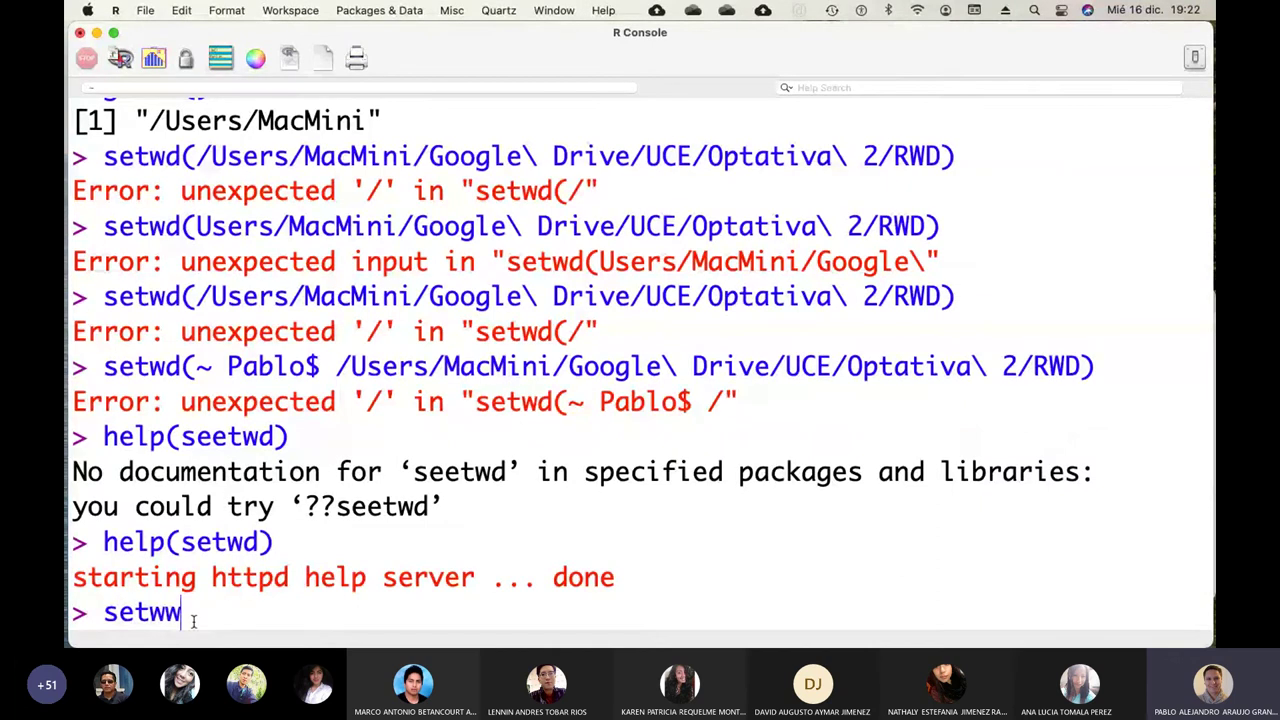
key("BackSpace")
type("d(")
key("super+v")
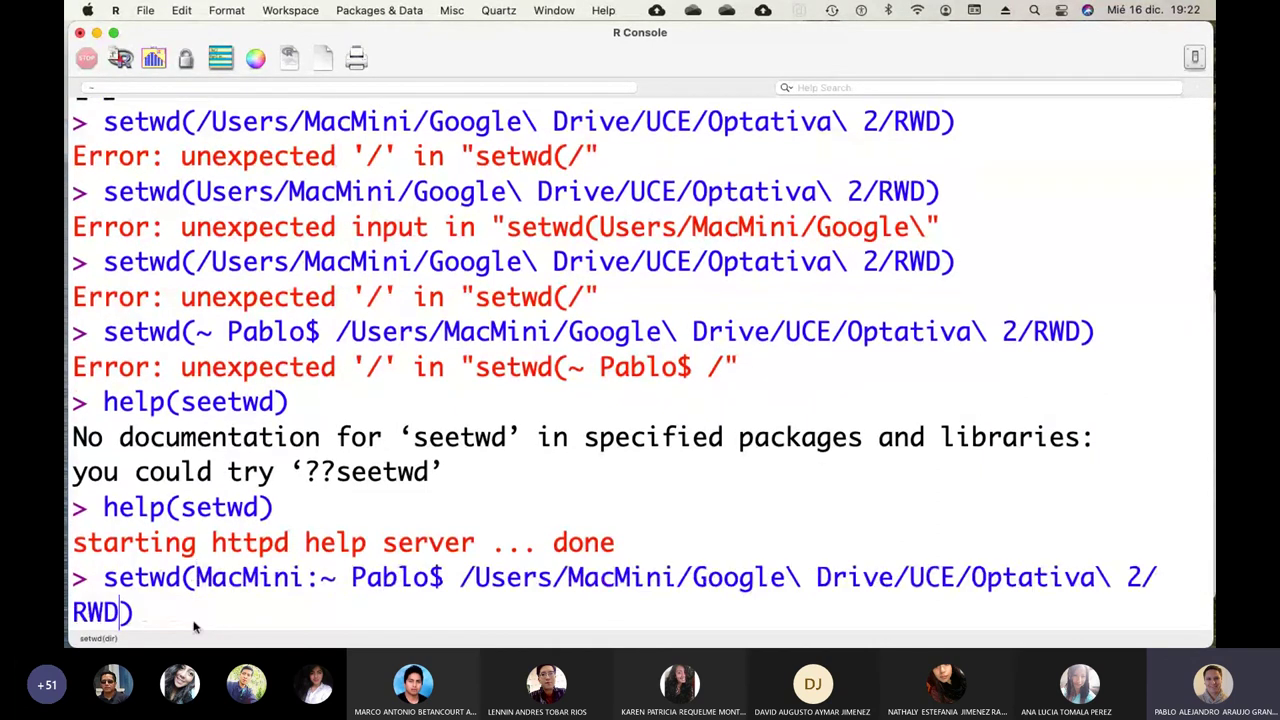
key("Return")
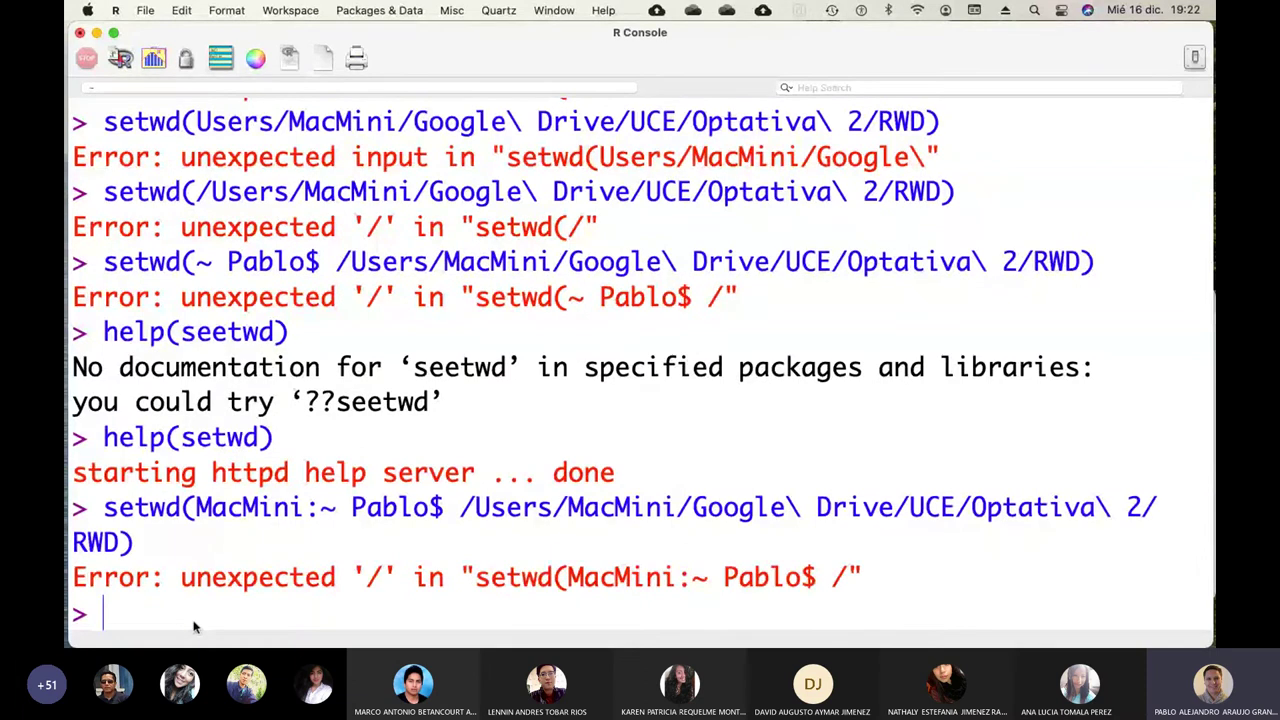
type("setwd(")
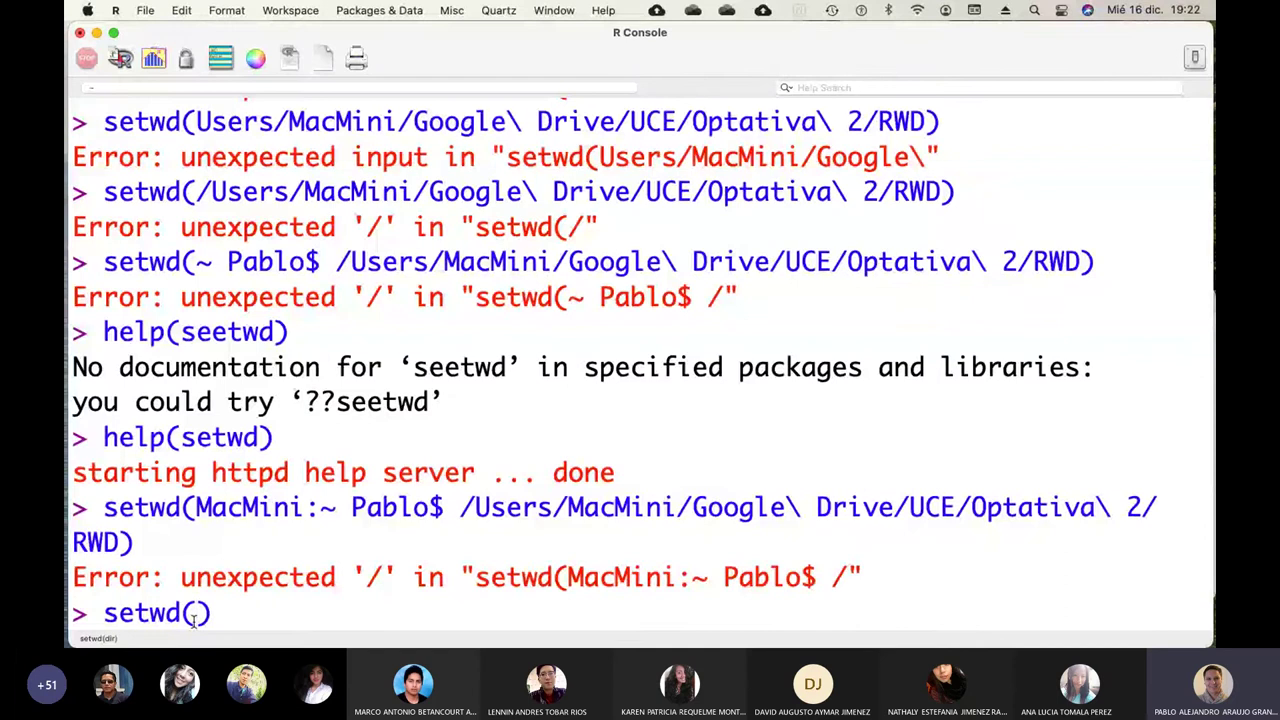
key("BackSpace")
key("BackSpace")
key("BackSpace")
key("BackSpace")
key("BackSpace")
key("BackSpace")
Recall the setwd() command whose path starts with the tilde and user name, remove all its spaces and try running it.
key("Up")
key("Up")
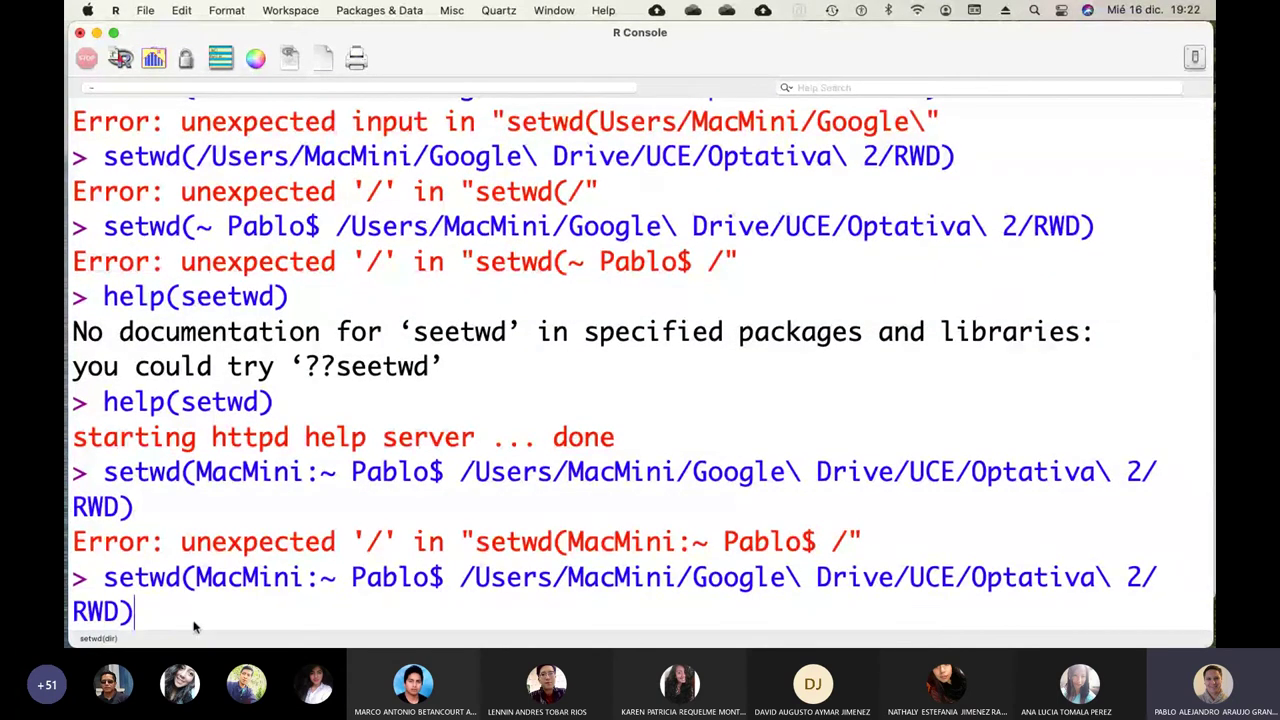
key("Up")
key("Up")
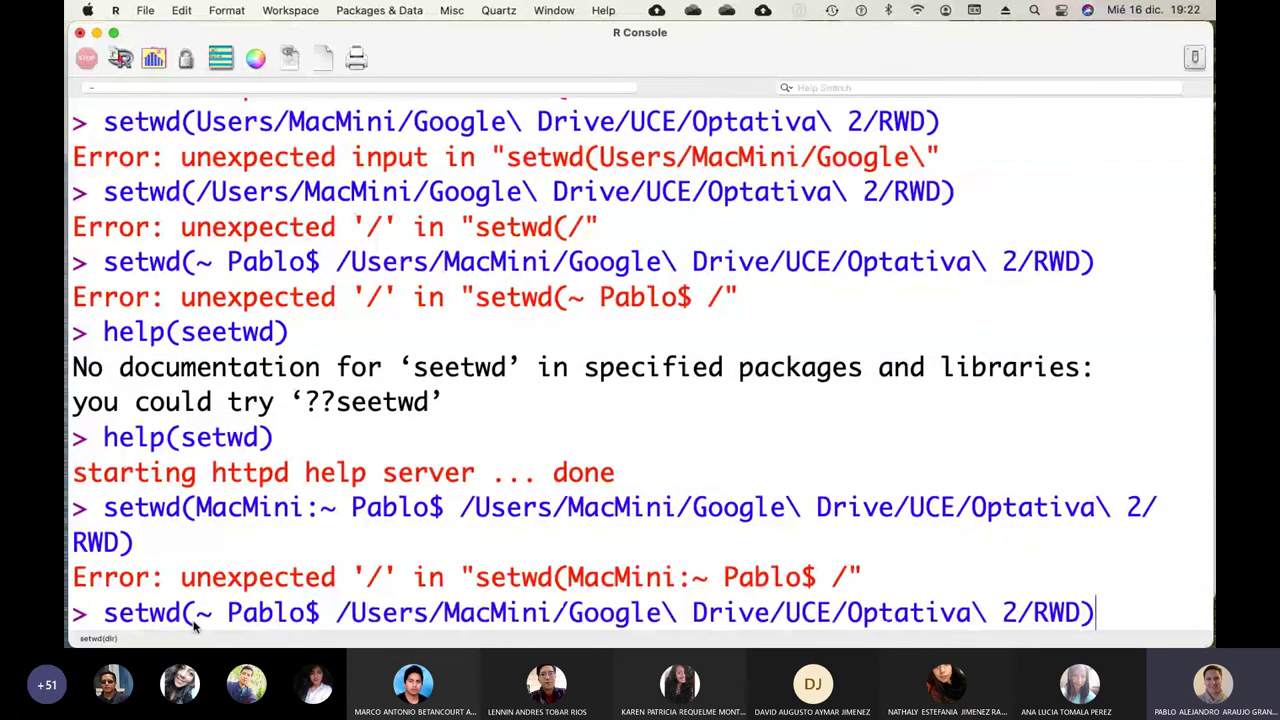
left_click(334, 613)
key("BackSpace")
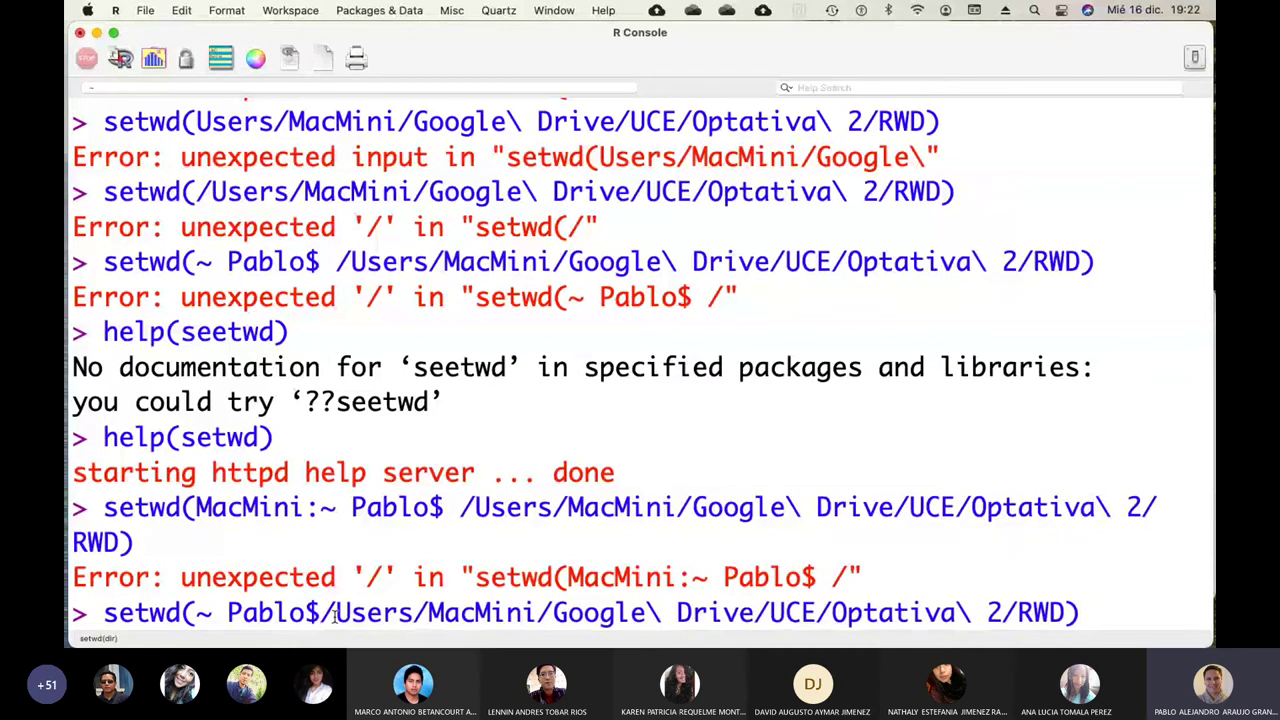
key("Left")
key("Left")
key("Left")
key("Left")
key("Left")
key("Left")
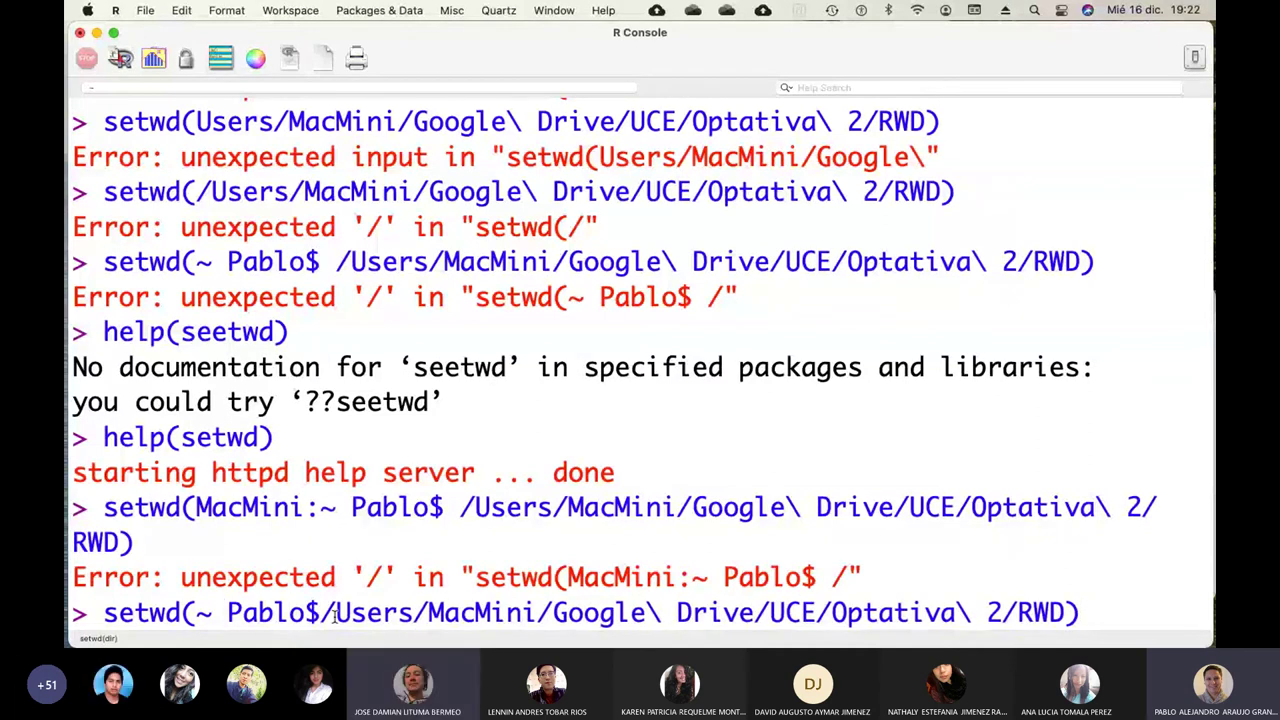
key("BackSpace")
key("Right")
key("Right")
key("Right")
key("Right")
key("Right")
key("Right")
key("Right")
key("Right")
key("Right")
key("Right")
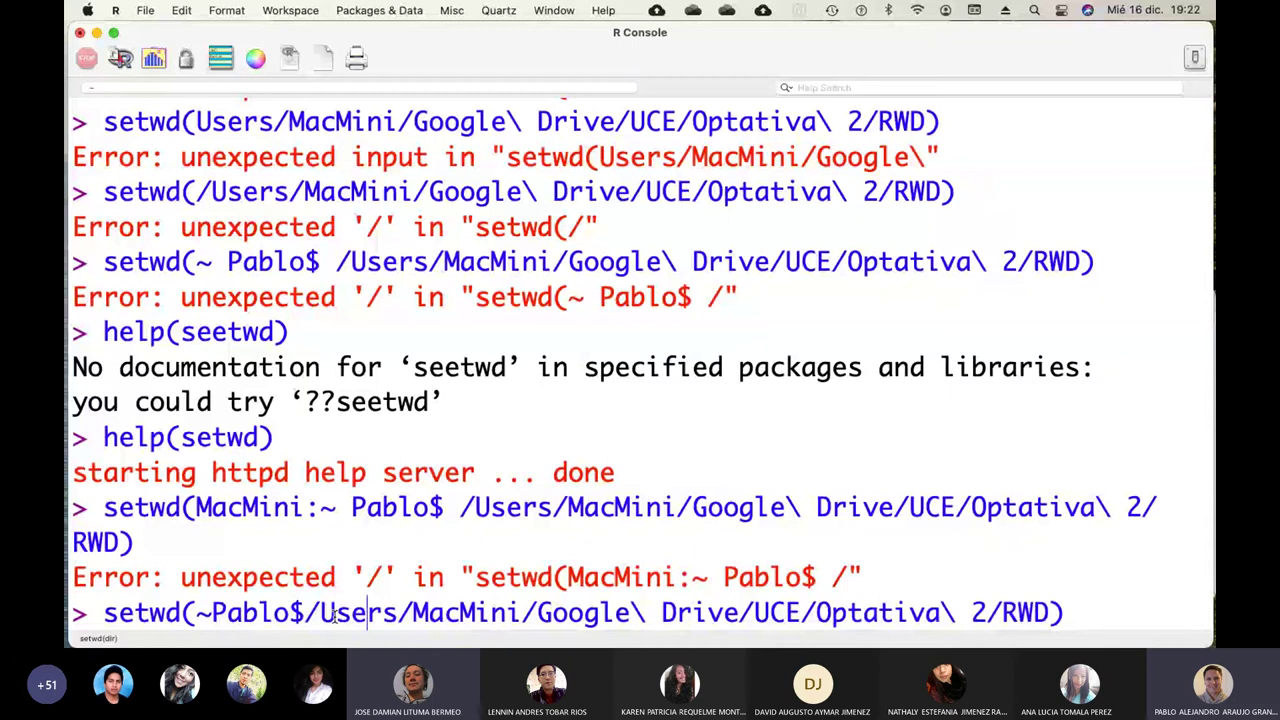
key("Right")
key("Right")
key("Right")
key("Right")
key("Right")
key("Right")
key("Right")
key("Right")
key("Right")
key("Right")
key("Right")
key("Right")
key("Right")
key("Right")
key("Right")
key("Right")
key("Right")
key("Right")
key("Right")
key("BackSpace")
key("Right")
key("Right")
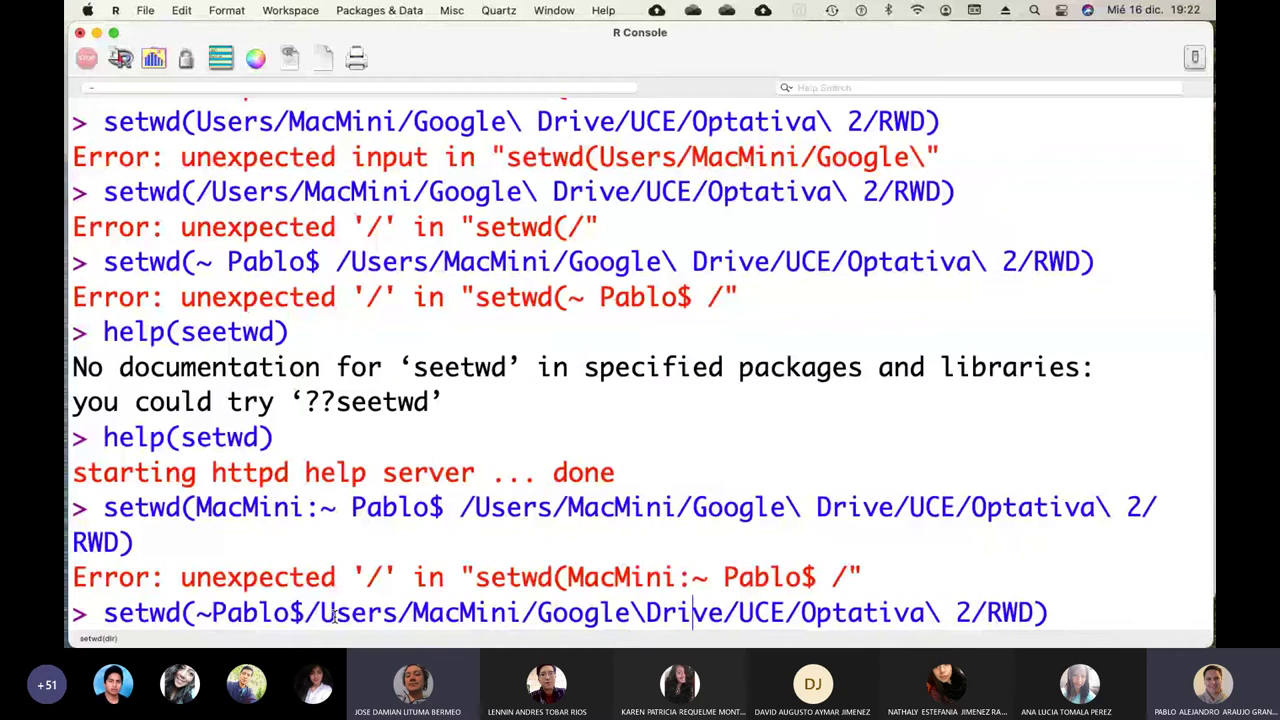
key("Right")
key("Right")
key("Right")
key("Right")
key("Right")
key("Right")
key("Right")
key("Right")
key("Right")
key("Right")
key("Right")
key("Right")
key("Right")
key("Right")
key("Right")
key("Right")
key("Right")
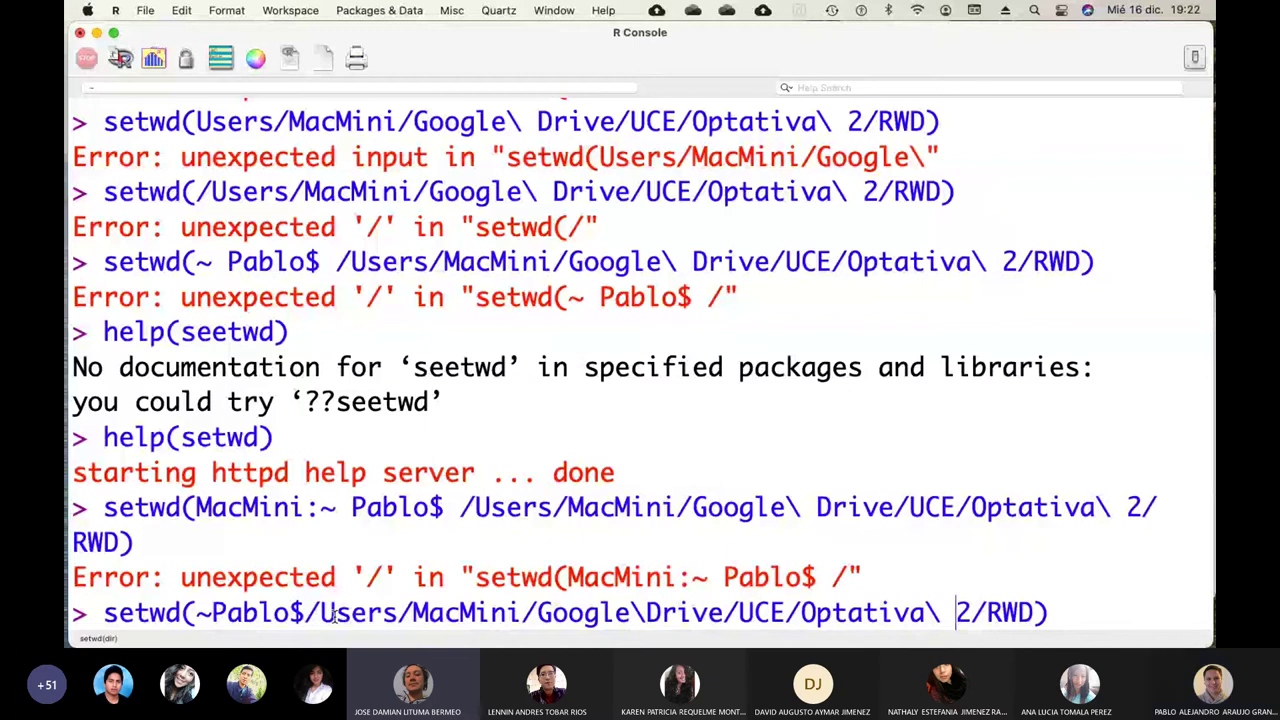
key("BackSpace")
key("Right")
key("Return")
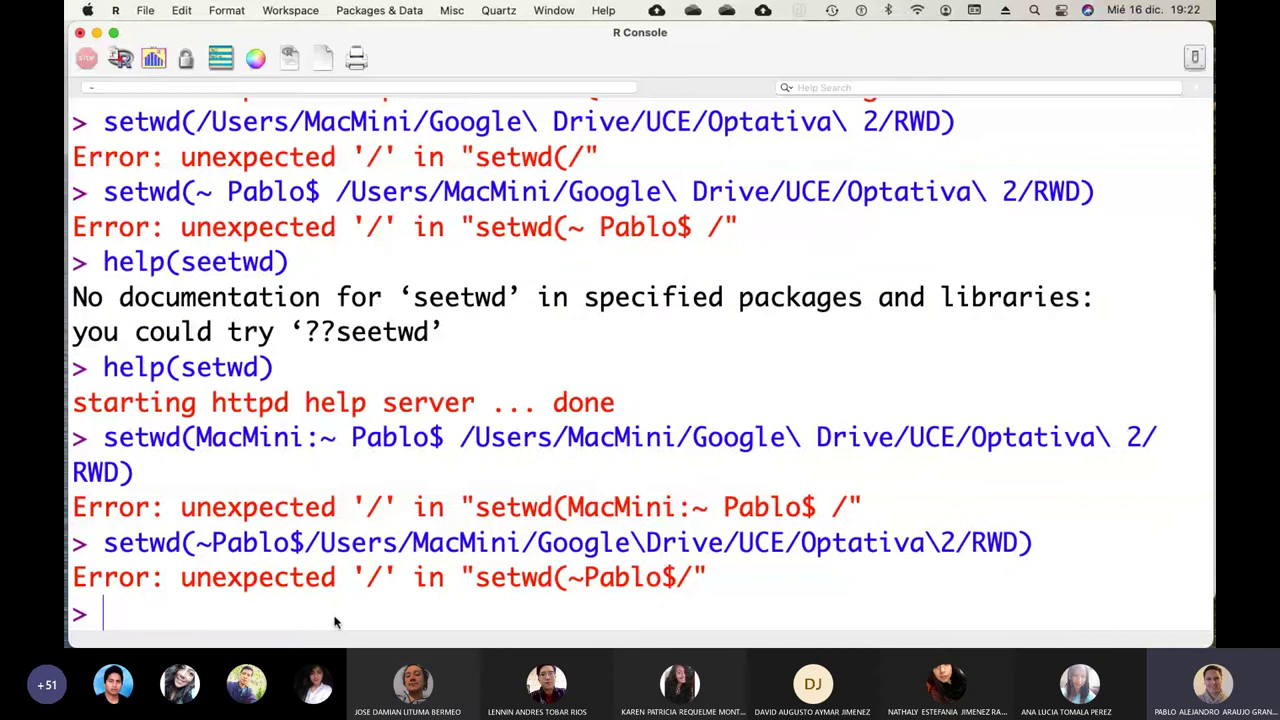
Recall the last setwd() command, copy only the RWD path starting at /Users from Terminal and return to the R console.
key("Up")
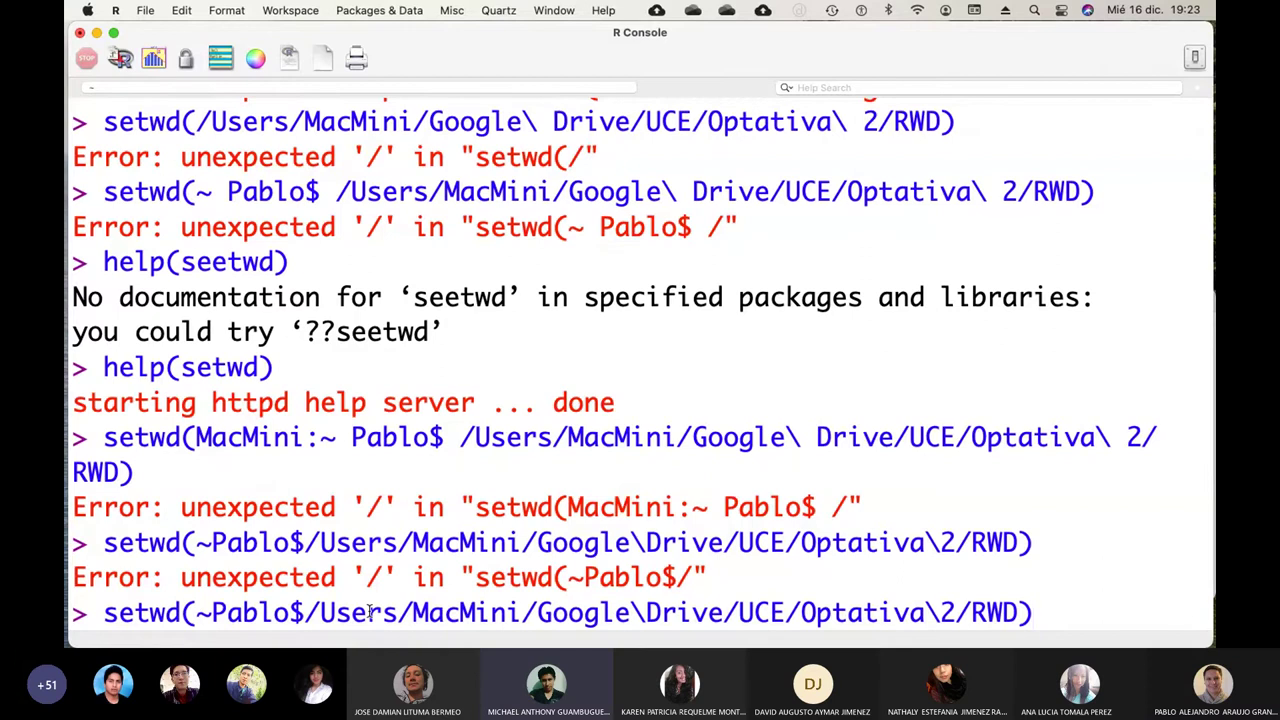
key("super+Tab")
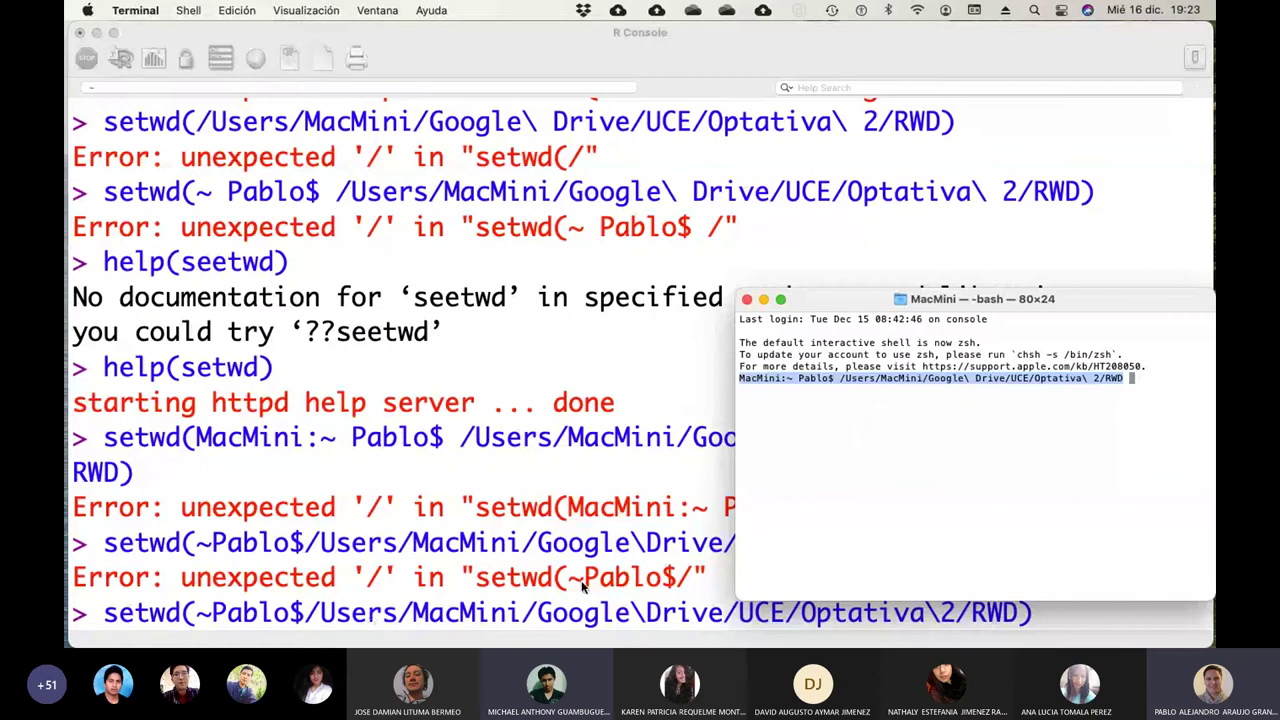
left_click(869, 420)
left_click_drag(840, 380, 1122, 380)
key("super+c")
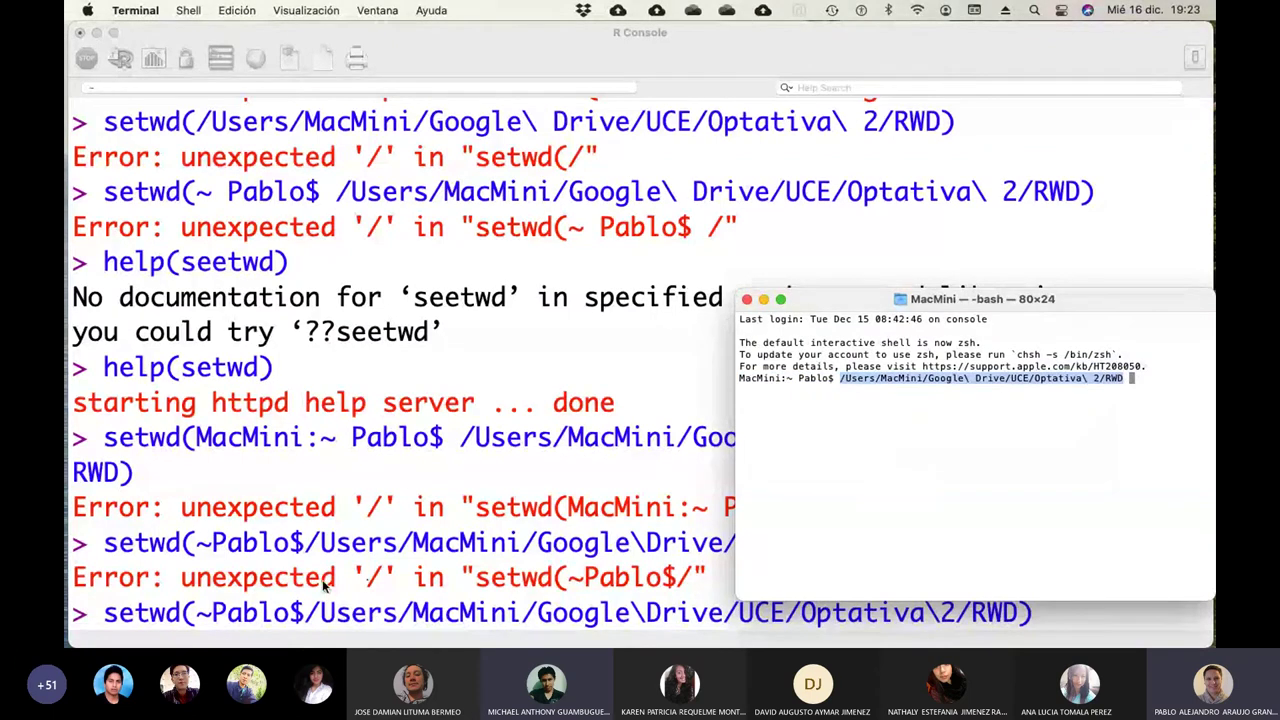
left_click(540, 587)
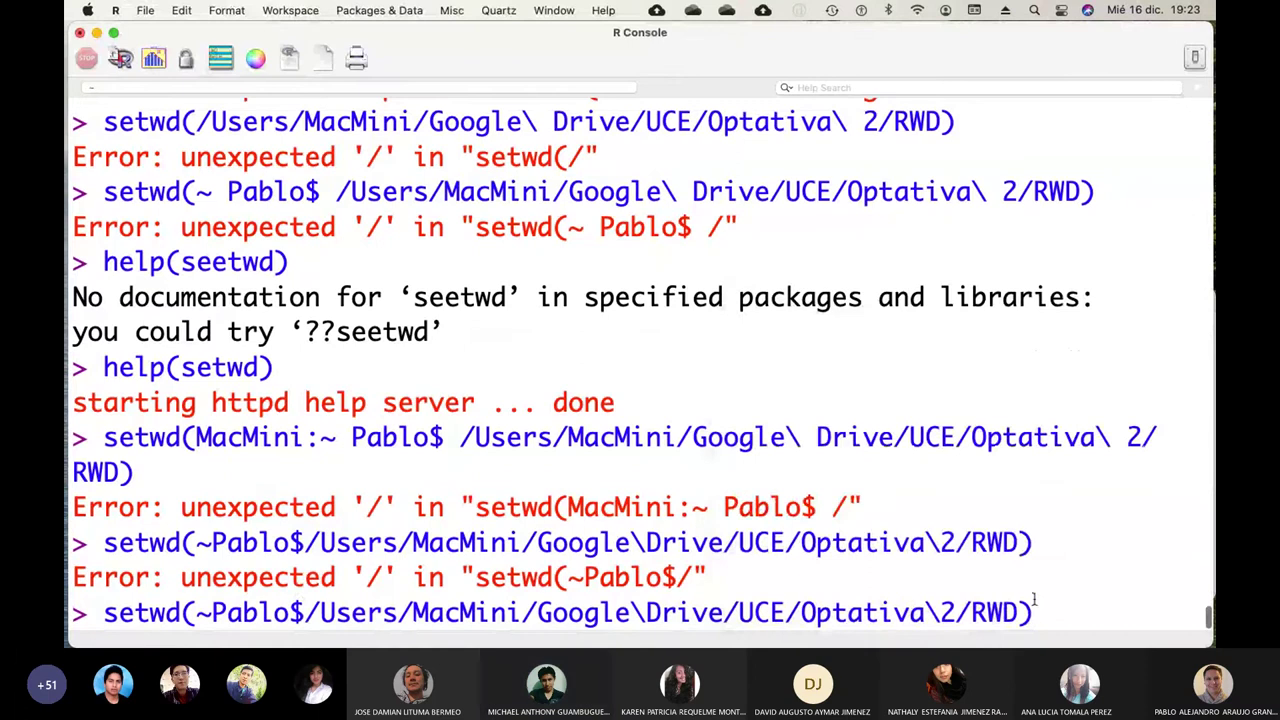
Replace the tilde path in the recalled setwd() command with the copied /Users/MacMini/Google\ Drive/UCE/Optativa\ 2/RWD path, without quotes.
key("BackSpace")
key("BackSpace")
key("BackSpace")
key("BackSpace")
key("BackSpace")
key("BackSpace")
key("BackSpace")
key("BackSpace")
key("BackSpace")
key("BackSpace")
key("BackSpace")
key("BackSpace")
key("BackSpace")
key("BackSpace")
key("BackSpace")
key("BackSpace")
key("BackSpace")
key("BackSpace")
key("BackSpace")
key("BackSpace")
key("BackSpace")
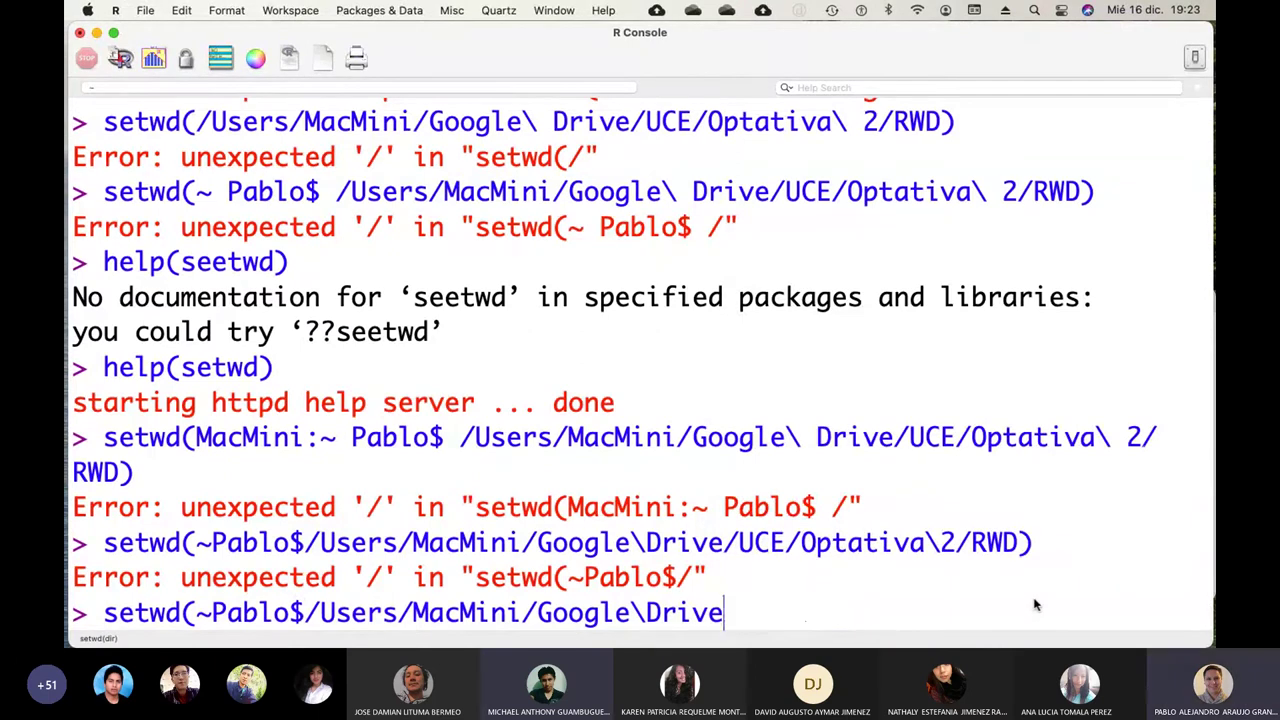
key("BackSpace")
key("BackSpace")
key("BackSpace")
key("BackSpace")
key("BackSpace")
key("BackSpace")
key("BackSpace")
key("BackSpace")
key("BackSpace")
key("BackSpace")
key("BackSpace")
key("BackSpace")
key("BackSpace")
key("BackSpace")
key("BackSpace")
key("BackSpace")
key("BackSpace")
key("BackSpace")
key("BackSpace")
key("BackSpace")
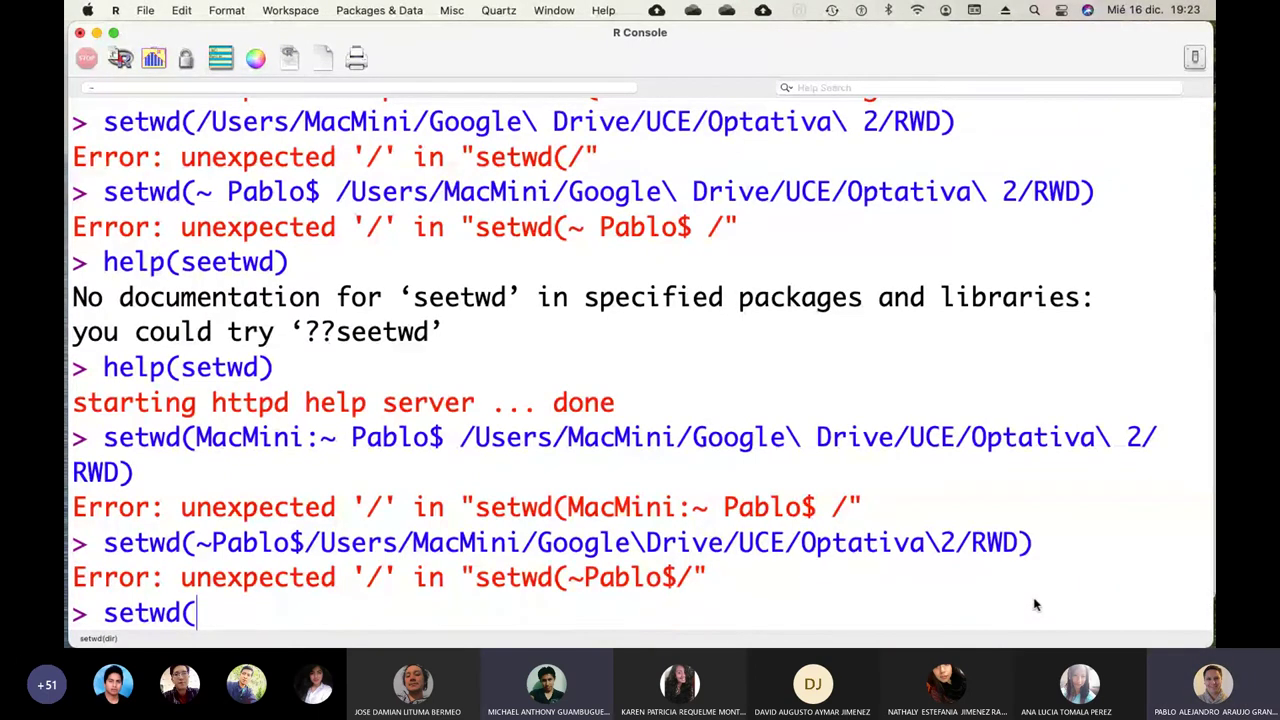
key("super+v")
type(")")
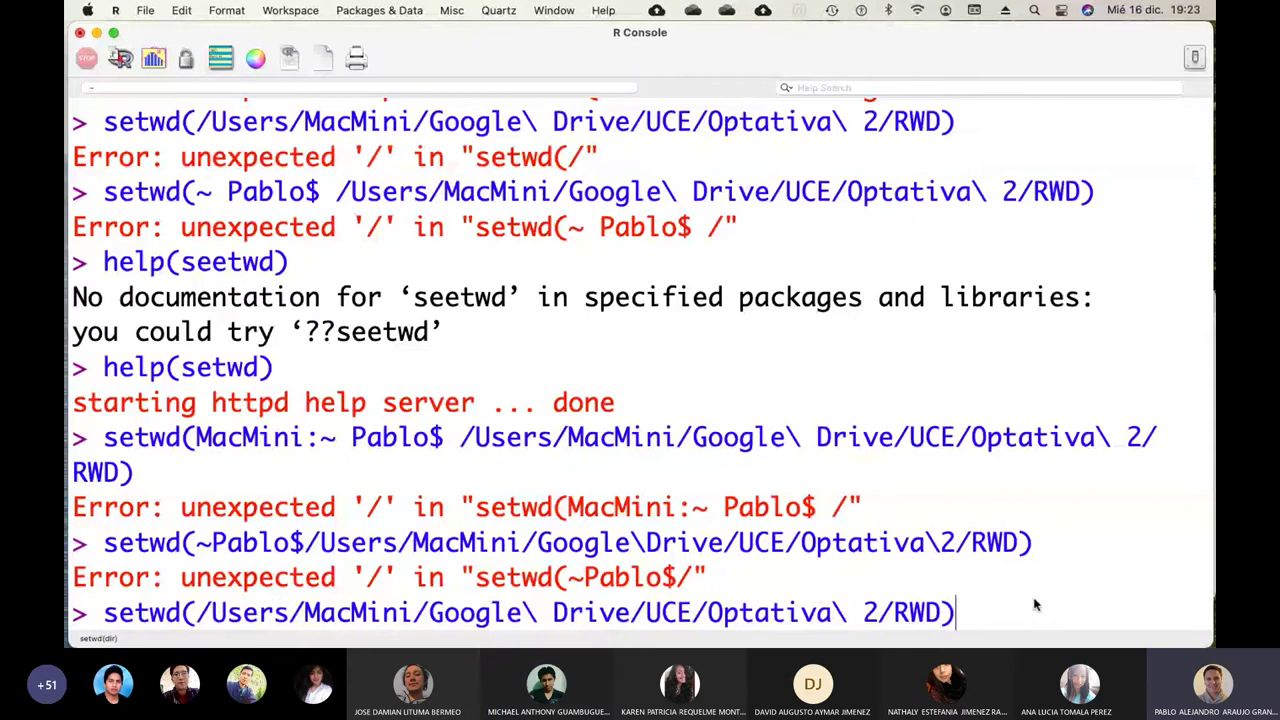
Try rewriting the setwd() path without backslashes or spaces, as /Users/MacMini/Google/Drive/UCE/Optativa2/RWD.
left_click(555, 611)
key("BackSpace")
key("BackSpace")
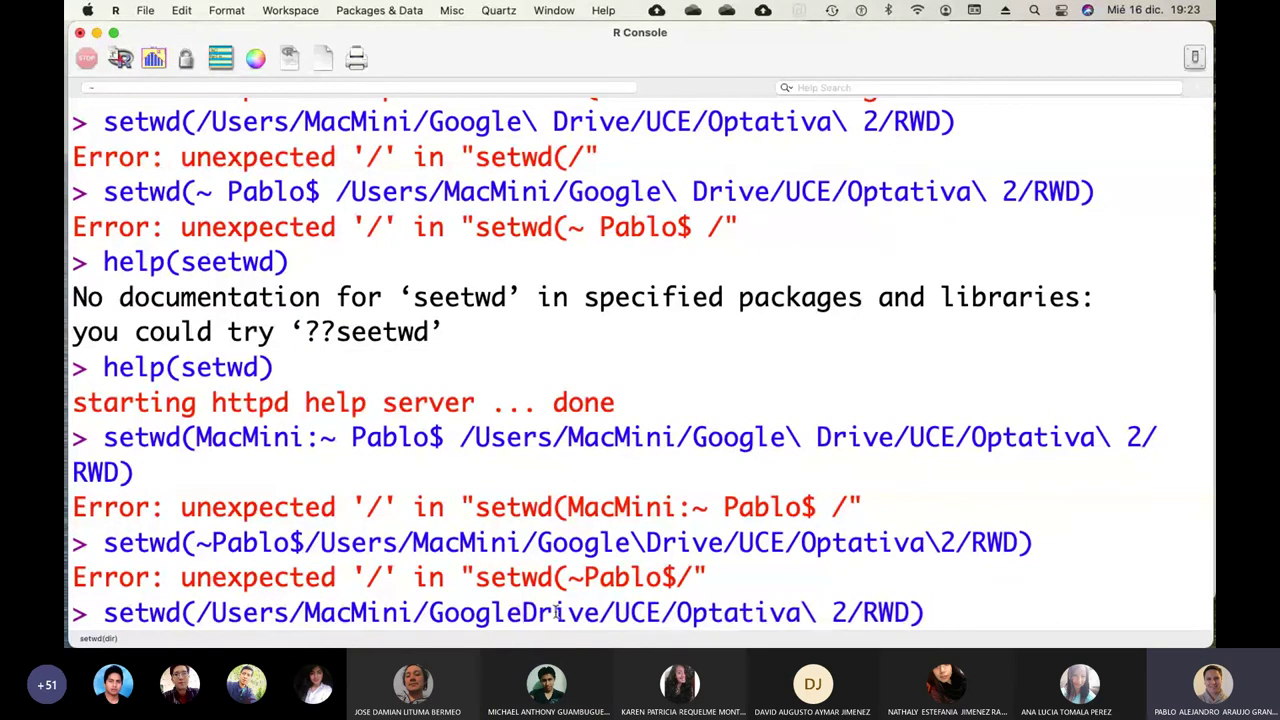
type("/")
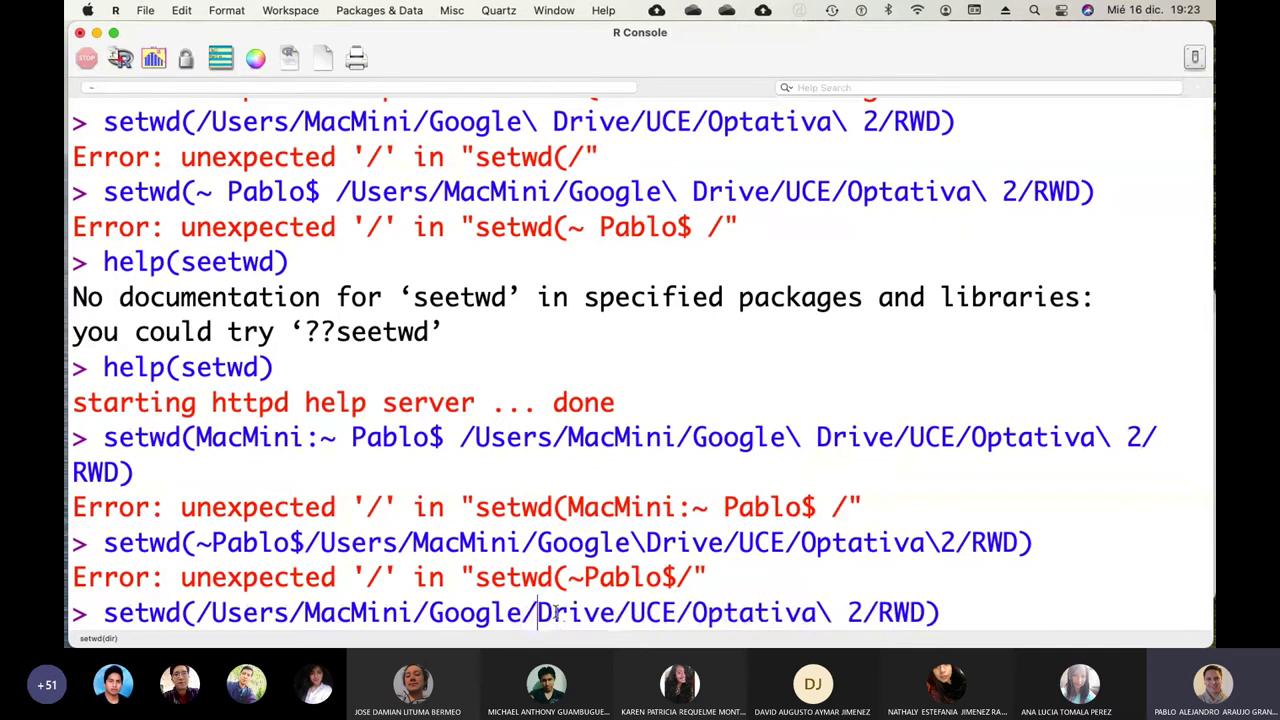
key("Right")
key("Right")
key("Right")
key("Right")
key("Right")
key("Right")
key("Right")
key("Right")
key("Right")
key("Right")
key("Right")
key("Right")
key("Right")
key("Right")
key("Right")
key("Right")
key("Right")
key("Right")
key("Right")
key("Right")
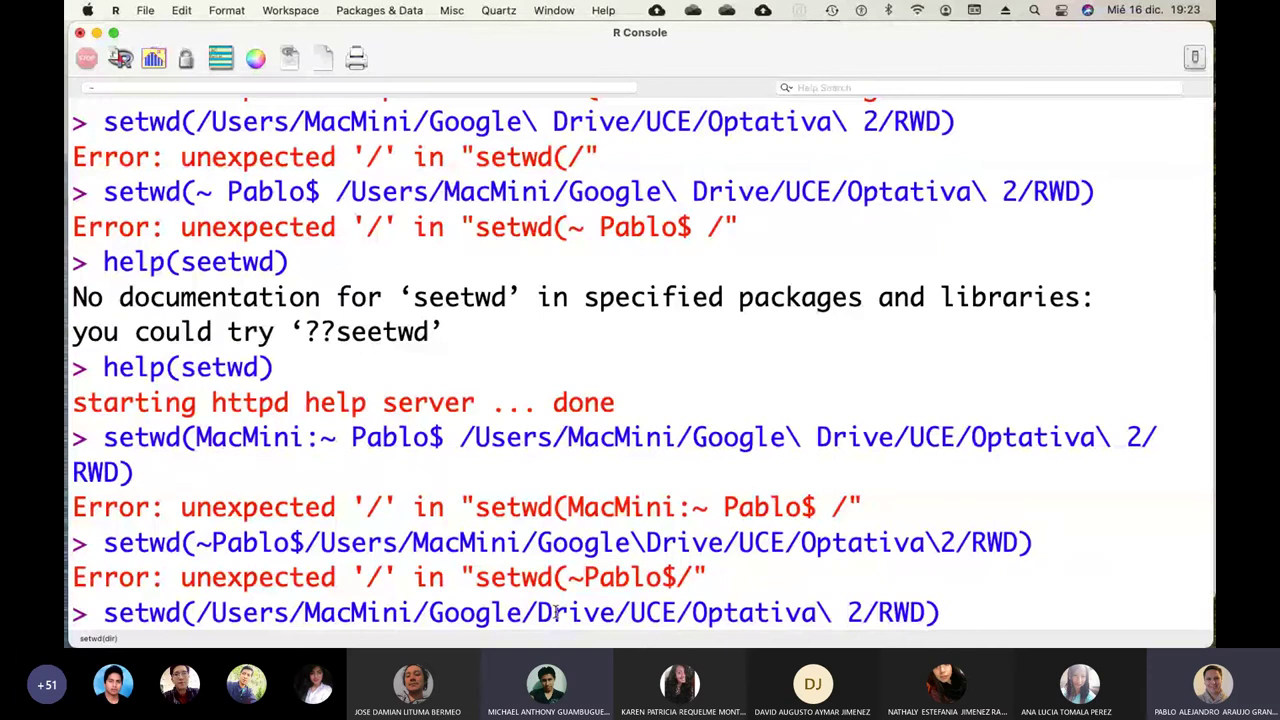
key("BackSpace")
key("BackSpace")
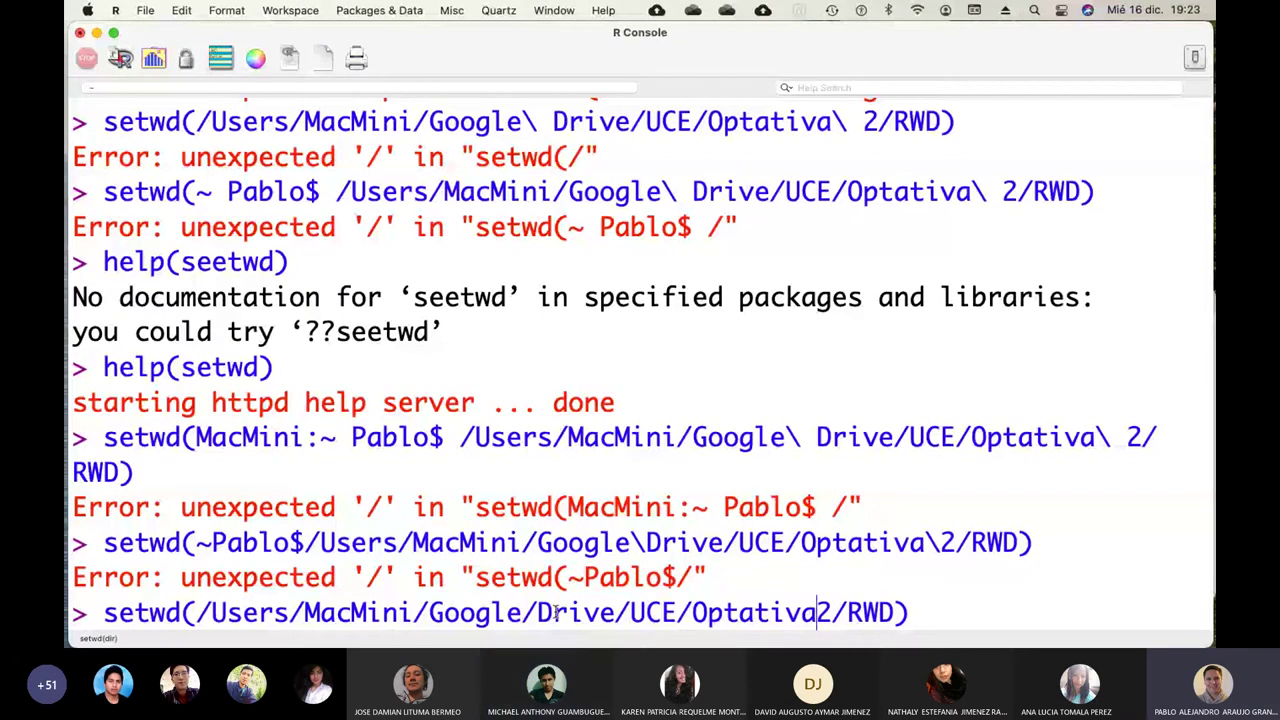
Clear the edited path, insert the copied RWD path in double quotes and run setwd("/Users/MacMini/Google\ Drive/UCE/Optativa\ 2/RWD").
key("Right")
key("Right")
key("Right")
key("Right")
key("Right")
key("BackSpace")
key("BackSpace")
key("BackSpace")
key("BackSpace")
key("BackSpace")
key("BackSpace")
key("BackSpace")
key("BackSpace")
key("BackSpace")
key("BackSpace")
key("BackSpace")
key("BackSpace")
key("BackSpace")
key("BackSpace")
key("BackSpace")
key("BackSpace")
key("BackSpace")
key("BackSpace")
key("BackSpace")
key("BackSpace")
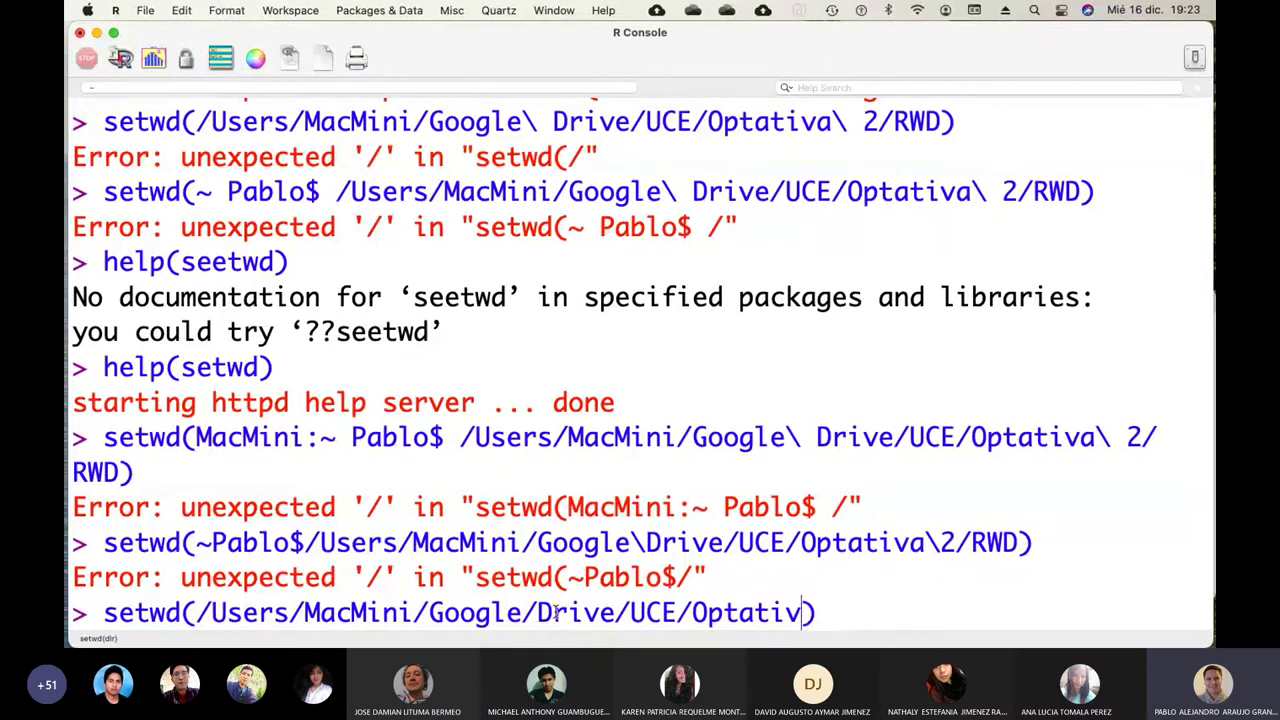
key("BackSpace")
key("BackSpace")
key("BackSpace")
key("BackSpace")
key("BackSpace")
key("BackSpace")
key("BackSpace")
key("BackSpace")
key("BackSpace")
key("BackSpace")
key("BackSpace")
key("BackSpace")
key("BackSpace")
key("BackSpace")
key("BackSpace")
key("BackSpace")
key("BackSpace")
key("BackSpace")
key("BackSpace")
key("BackSpace")
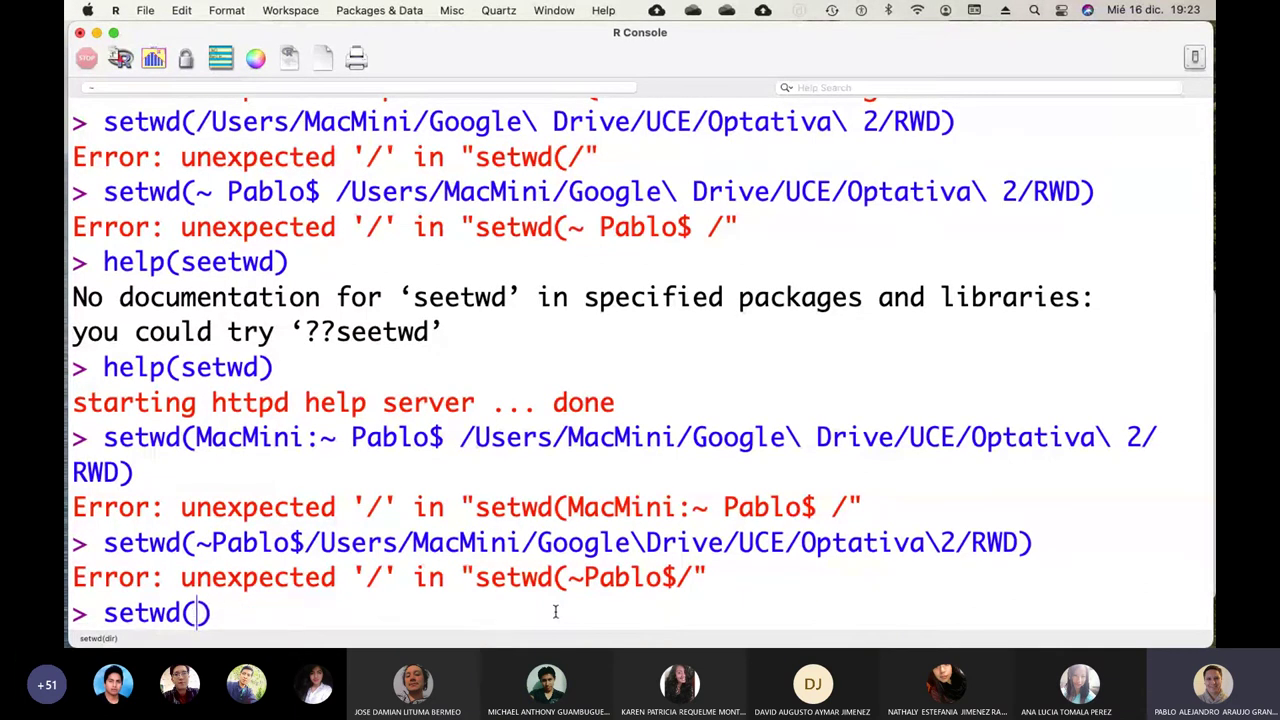
type("\"")
key("super+v")
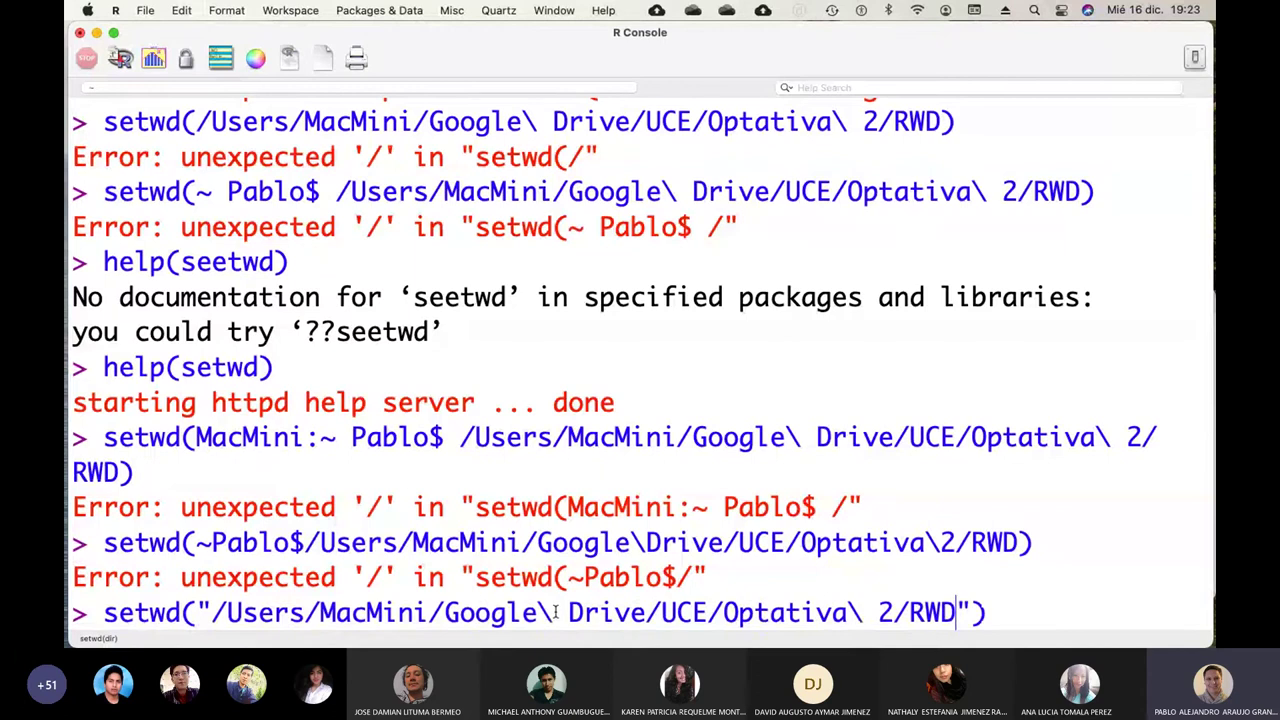
key("Right")
key("Return")
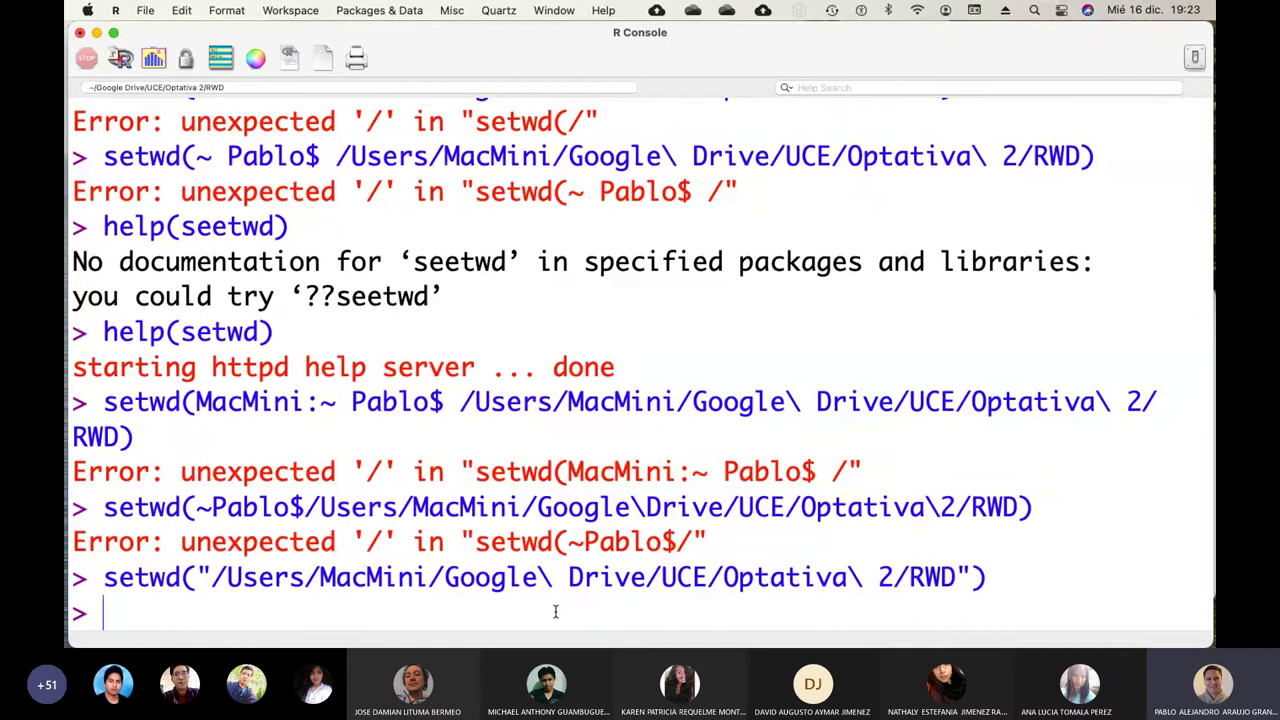
Check R's working directory with getwd(), running it also without parentheses and once more with them.
type("getw")
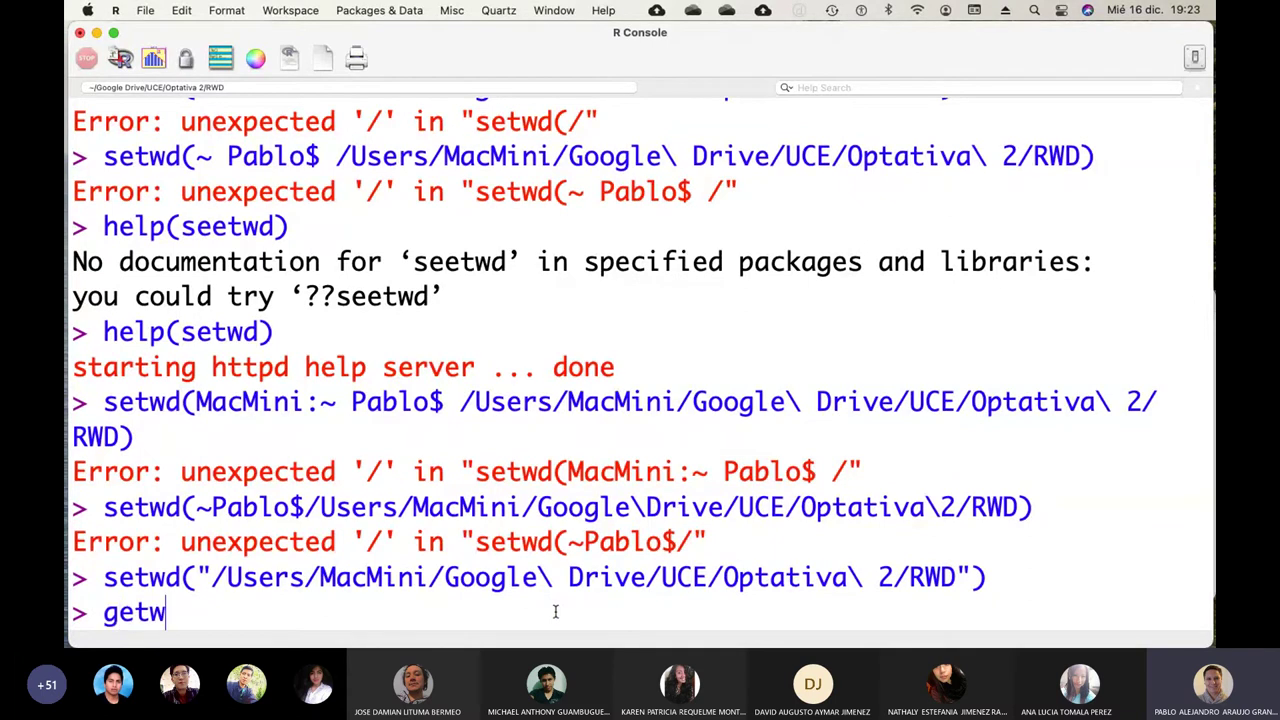
type("d()")
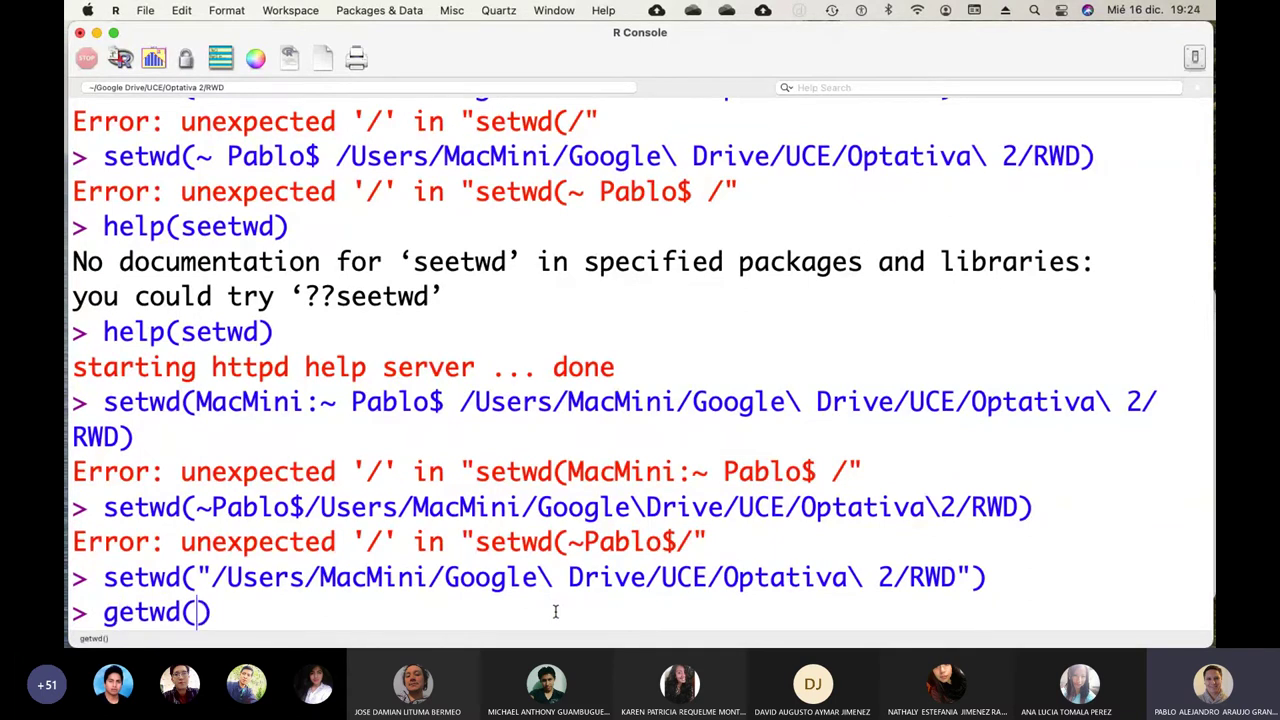
key("Return")
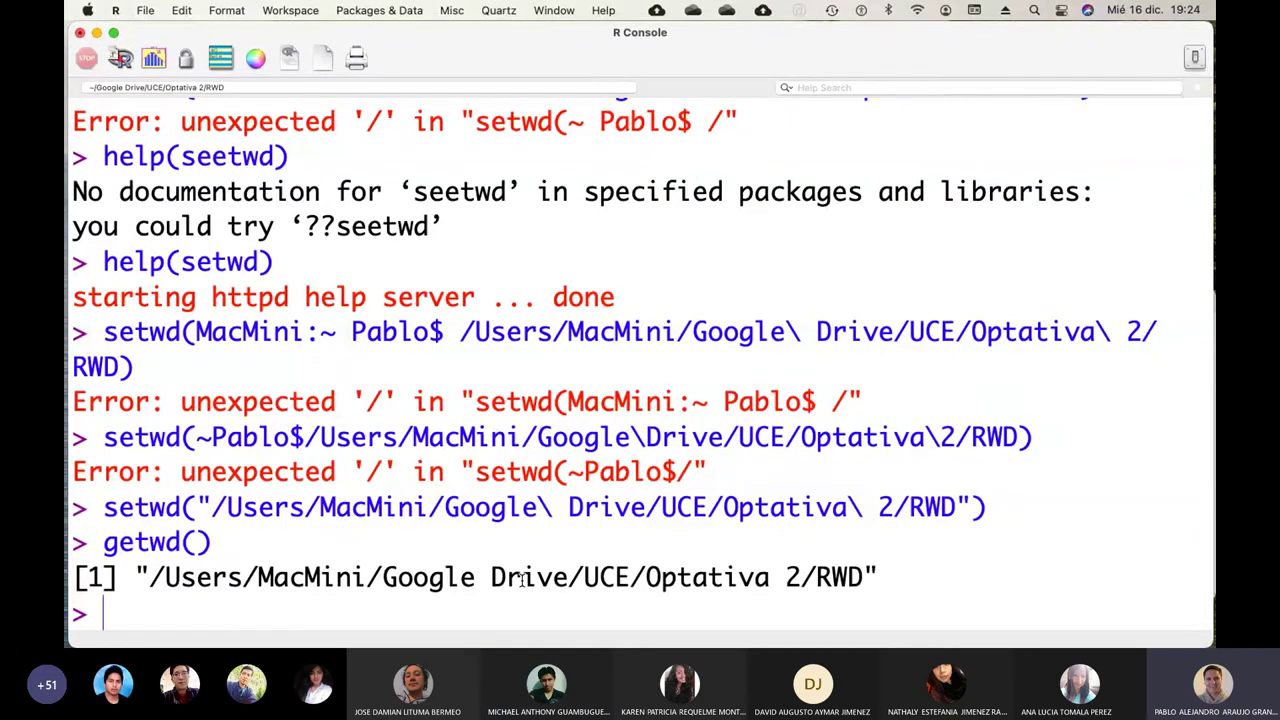
type("getwd")
key("Return")
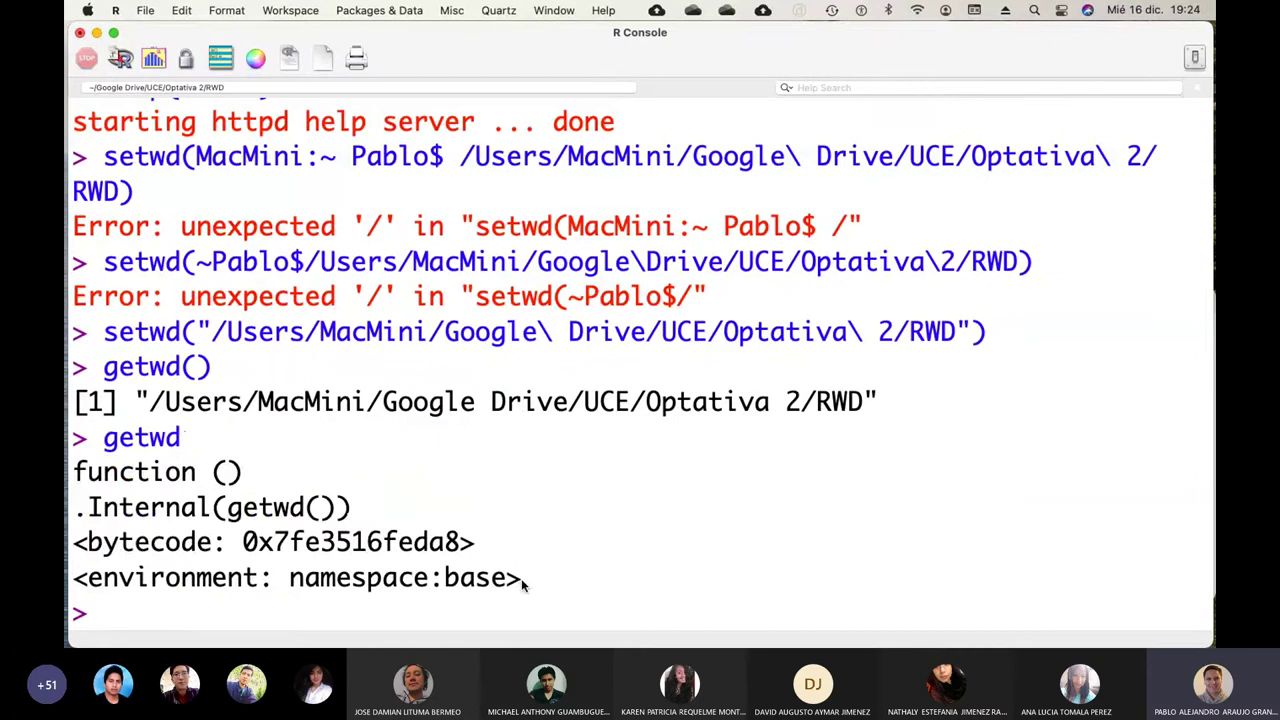
type("getwd()")
key("Return")
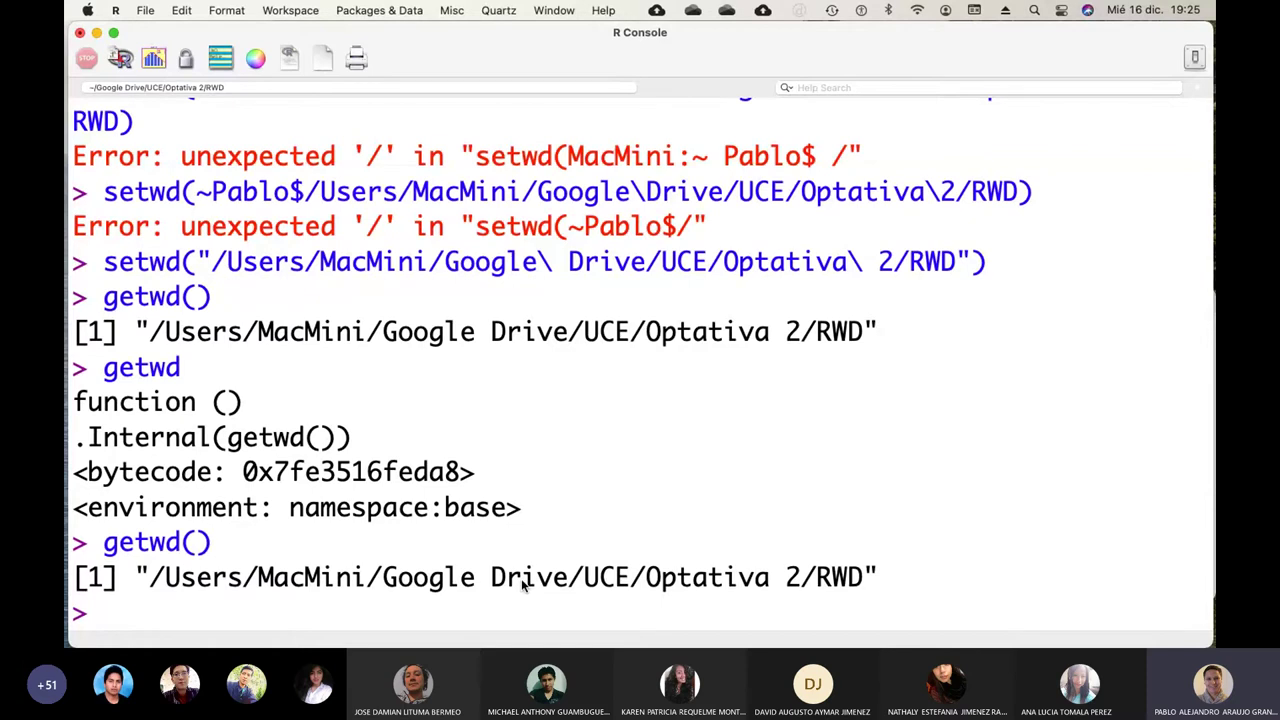
Switch to Excel and set the pending CSV save location to the RWD folder in UCE/Optativa 2.
key("super+Tab")
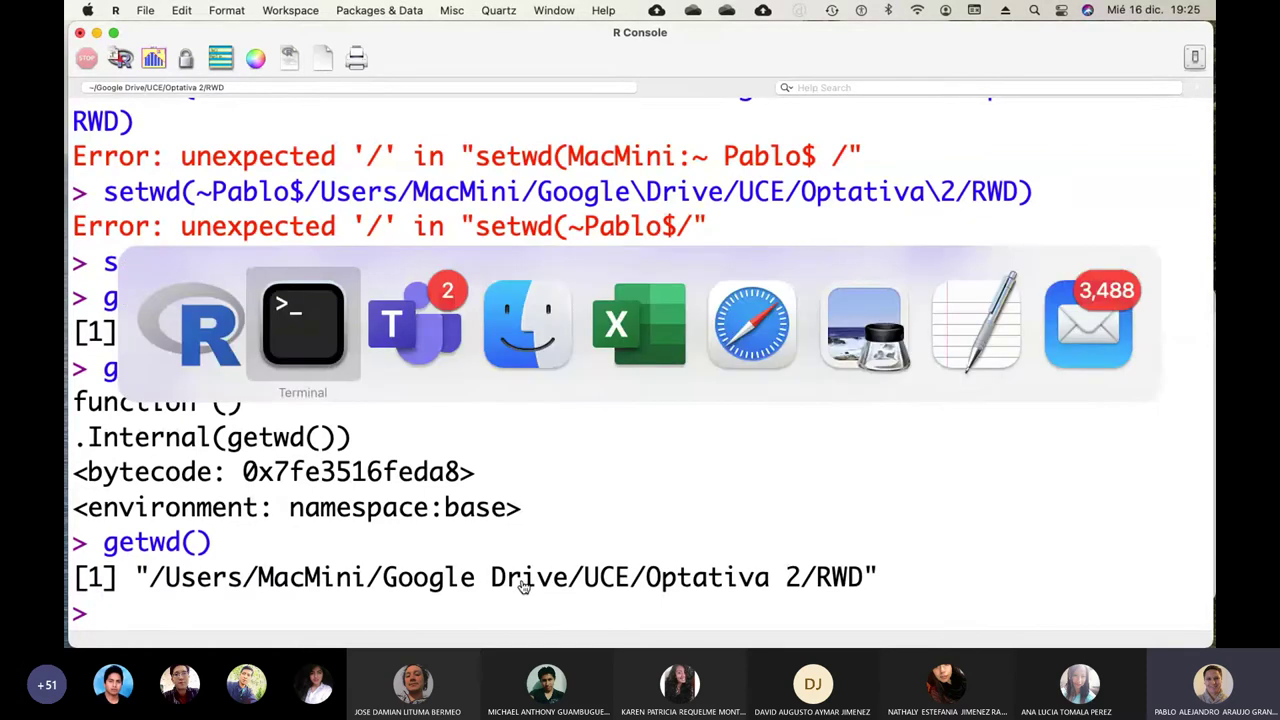
key("super+Tab")
key("super+Tab")
key("super+Tab")
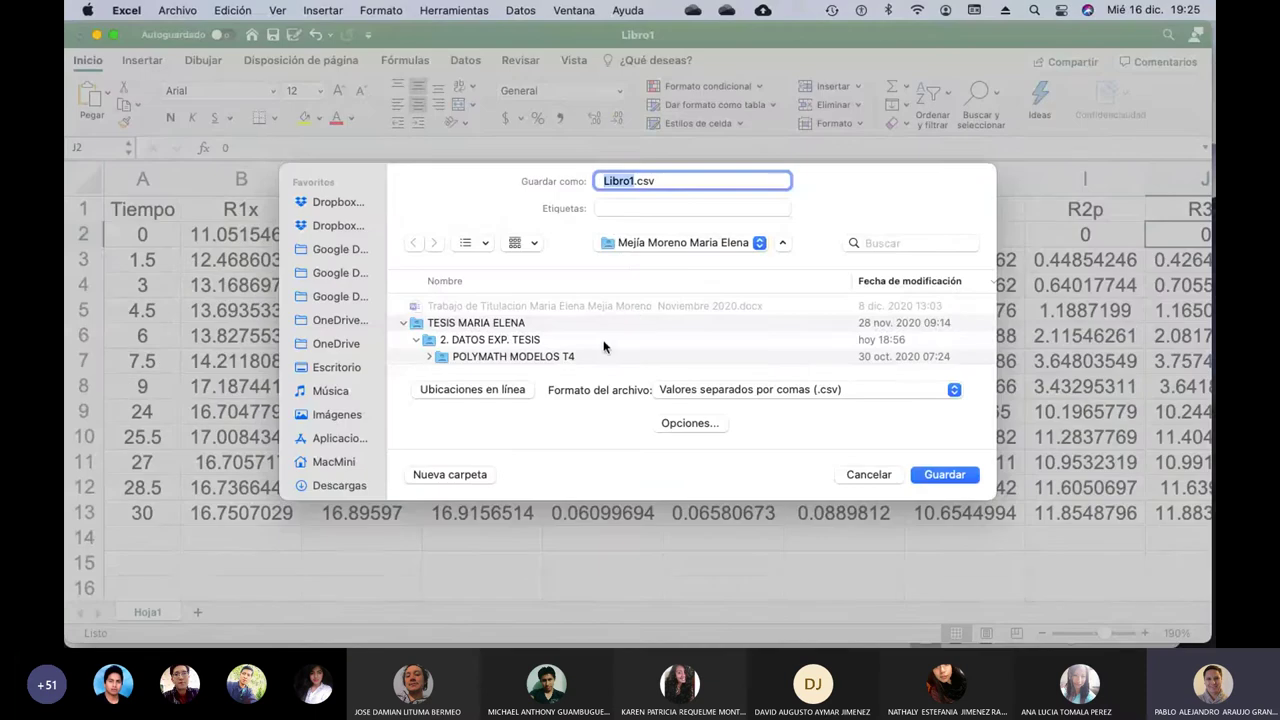
left_click(758, 245)
left_click(704, 282)
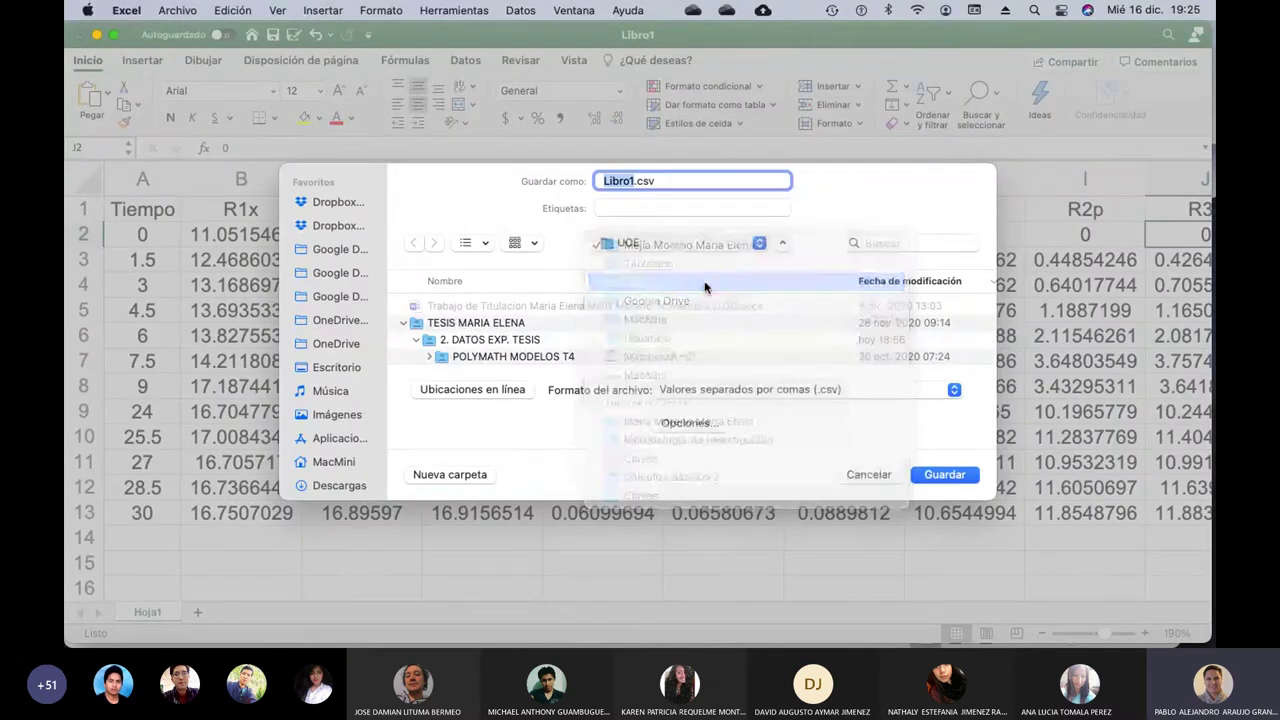
double_click(450, 307)
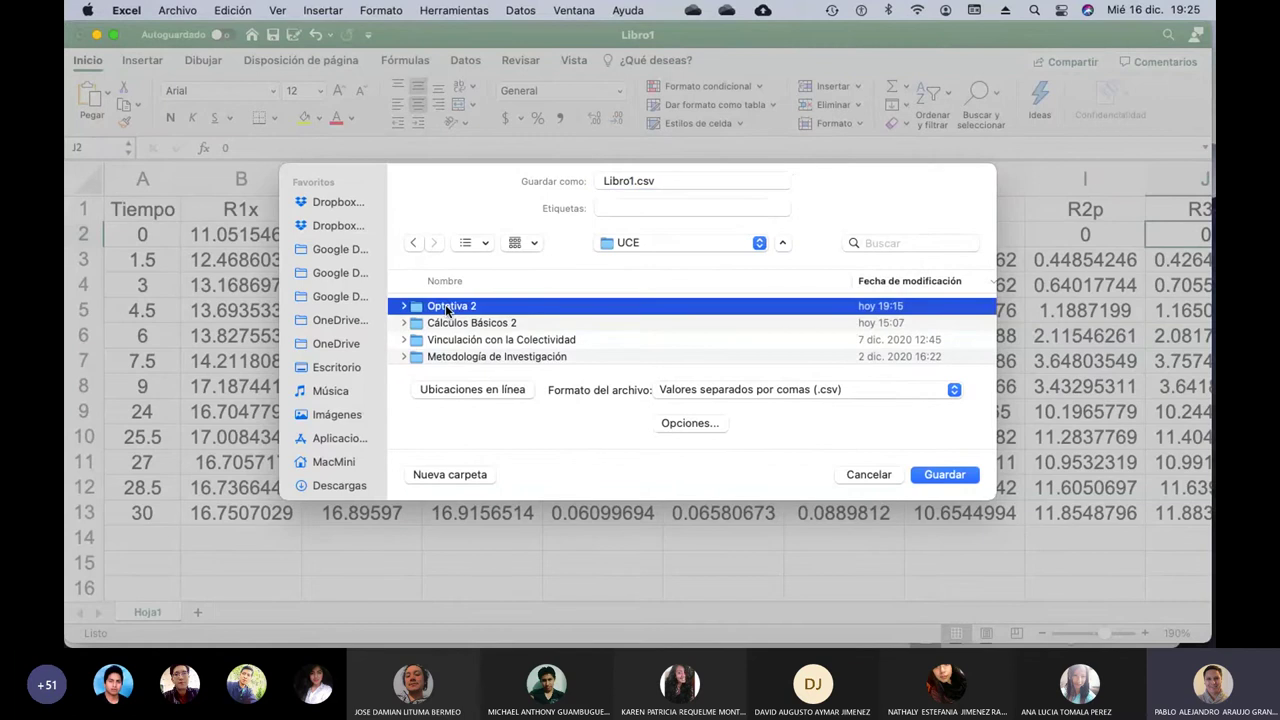
double_click(440, 340)
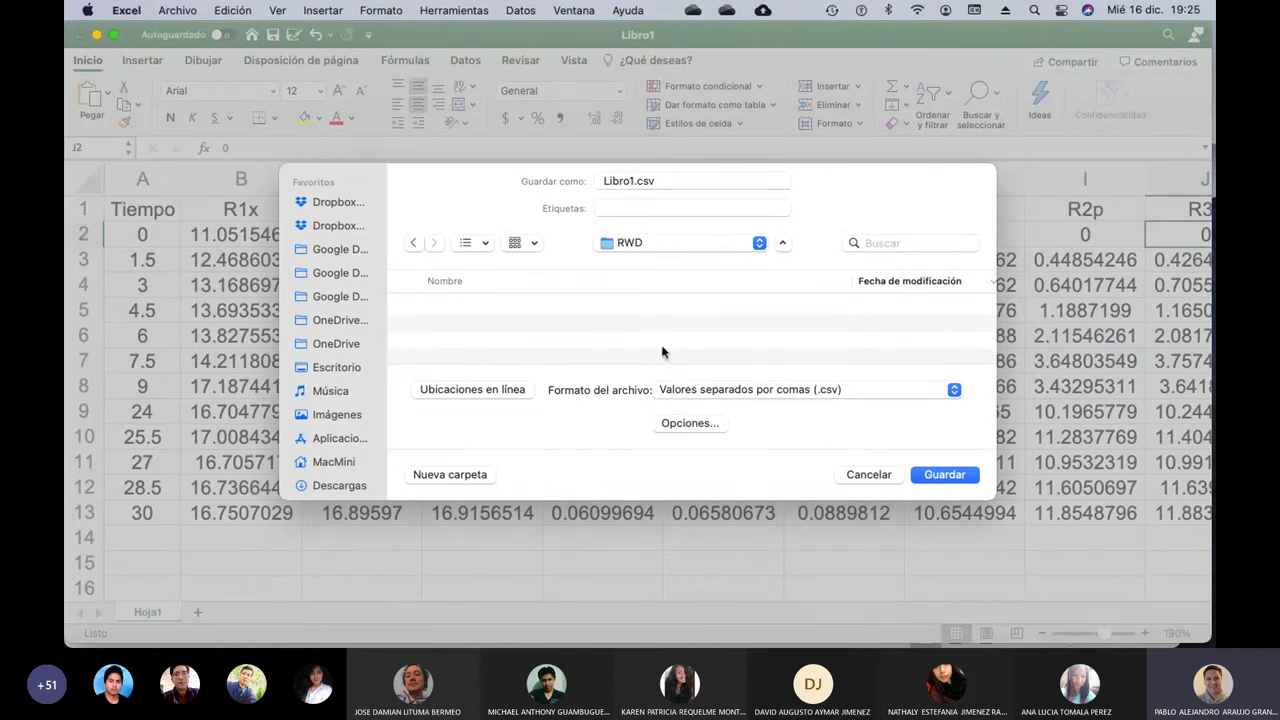
Name the file ejemplo.csv, check the save options without changing them, save it and dismiss the data-loss notice.
double_click(630, 181)
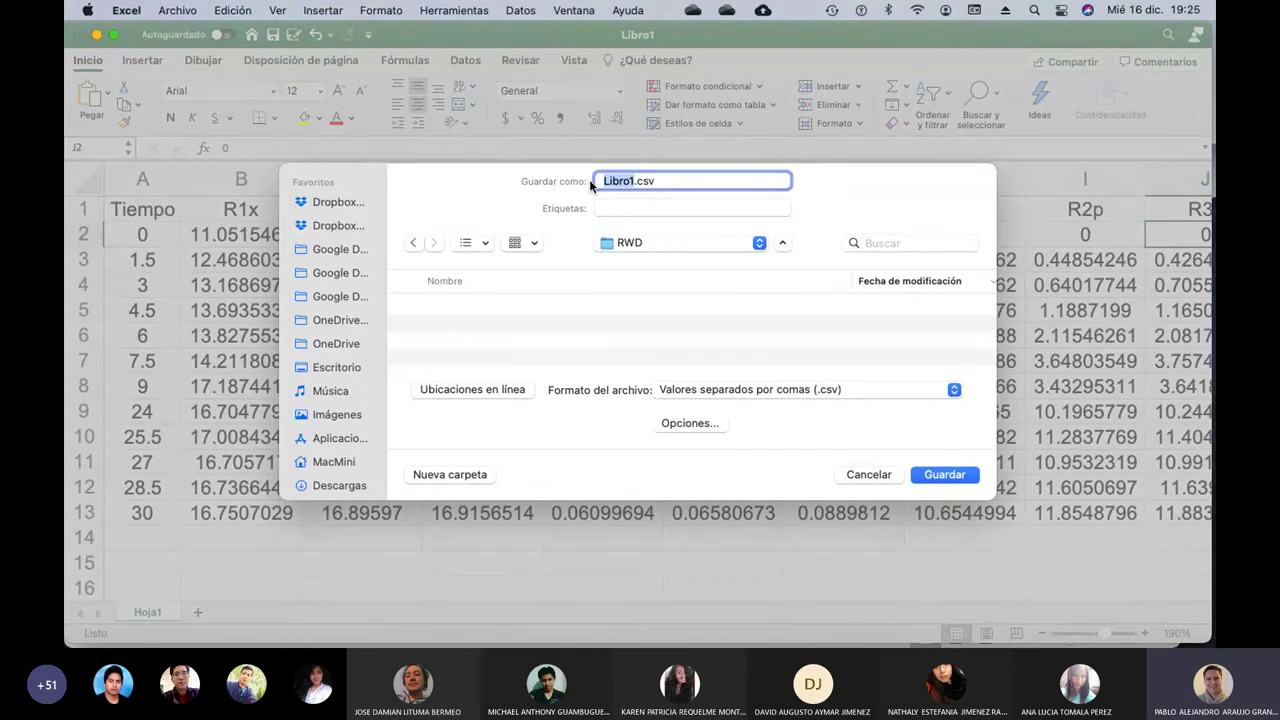
type("ejemplo")
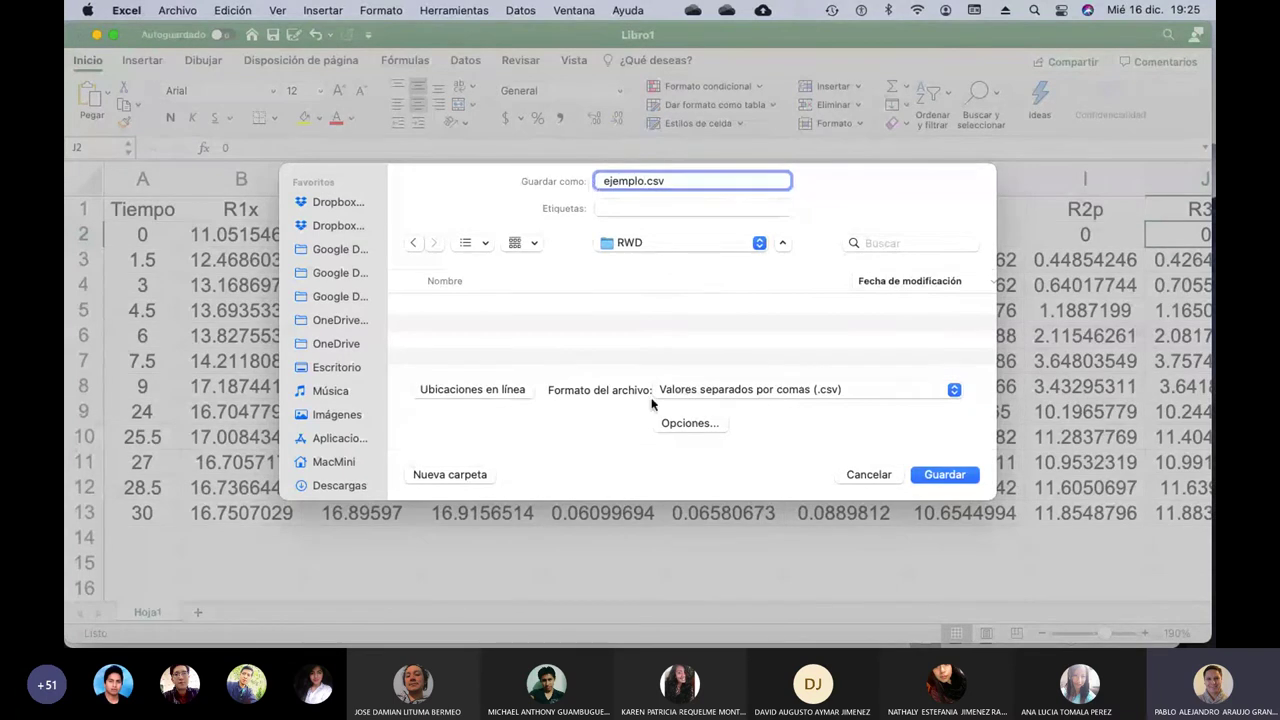
left_click(699, 422)
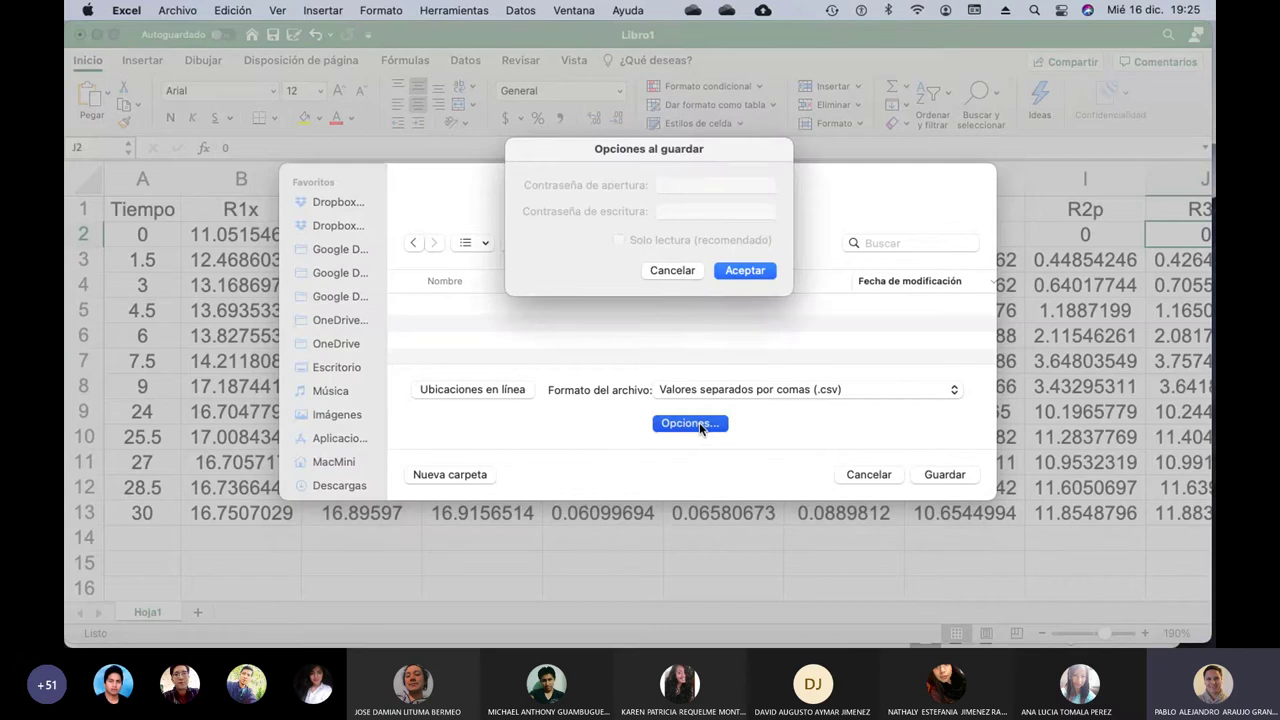
left_click(680, 270)
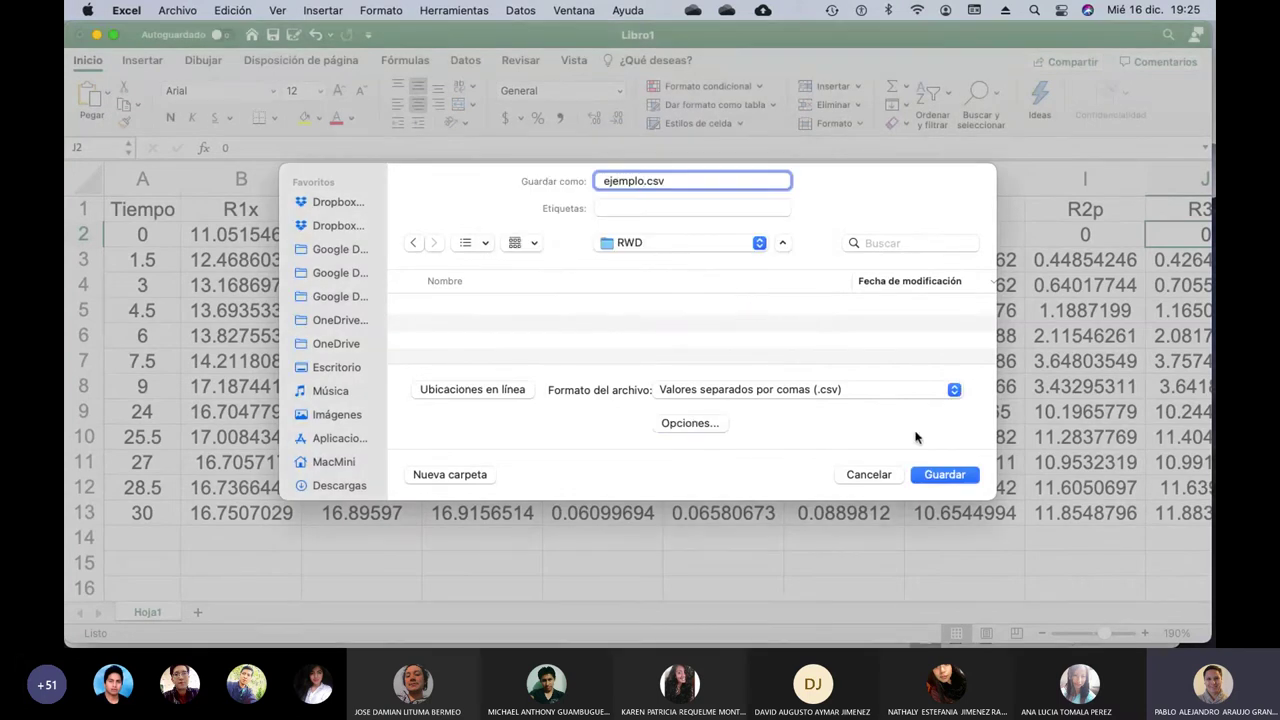
left_click(944, 474)
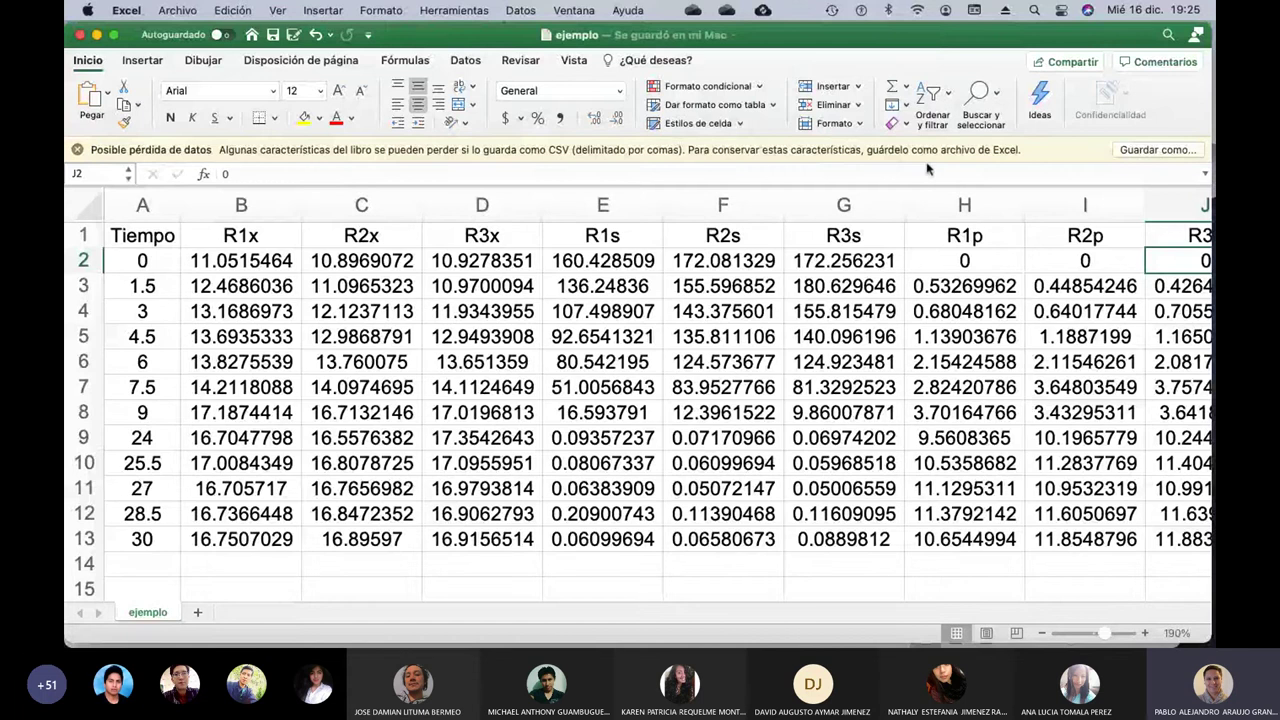
left_click(77, 149)
Switch to Finder, expand the RWD folder and preview the contents of ejemplo.csv.
key("super+Tab")
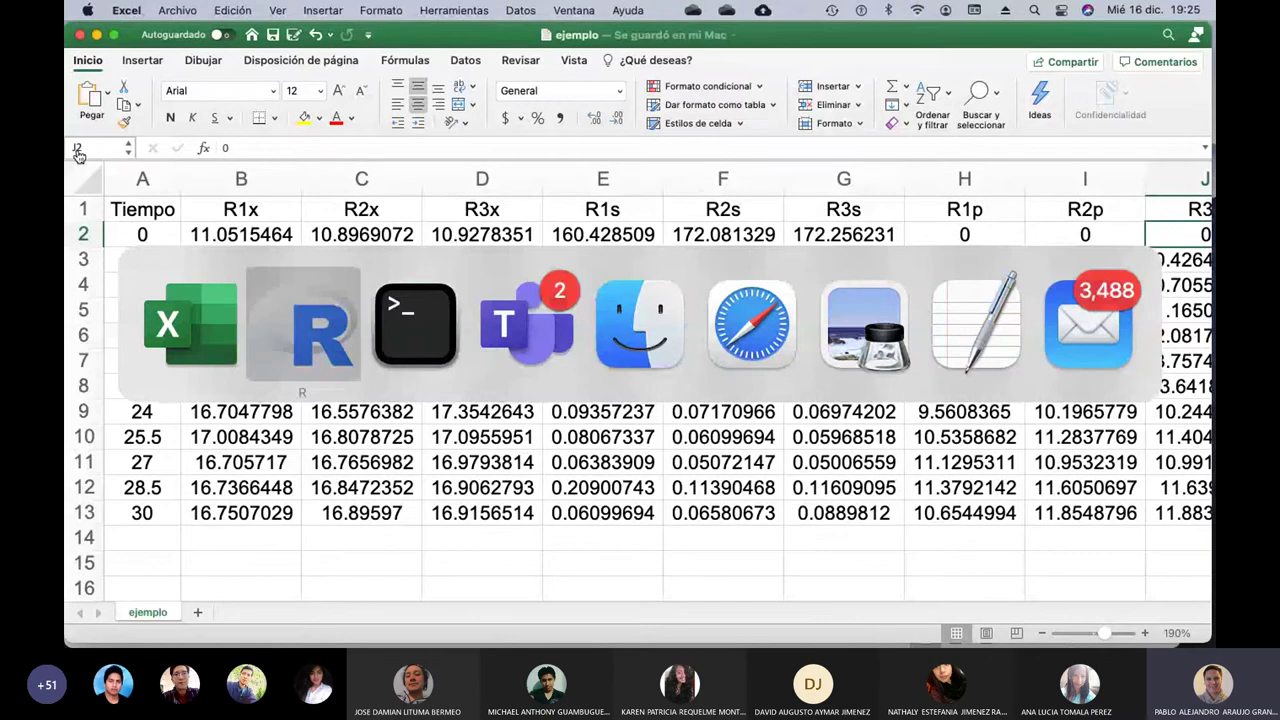
key("super+Tab")
key("super+Tab")
key("super+Tab")
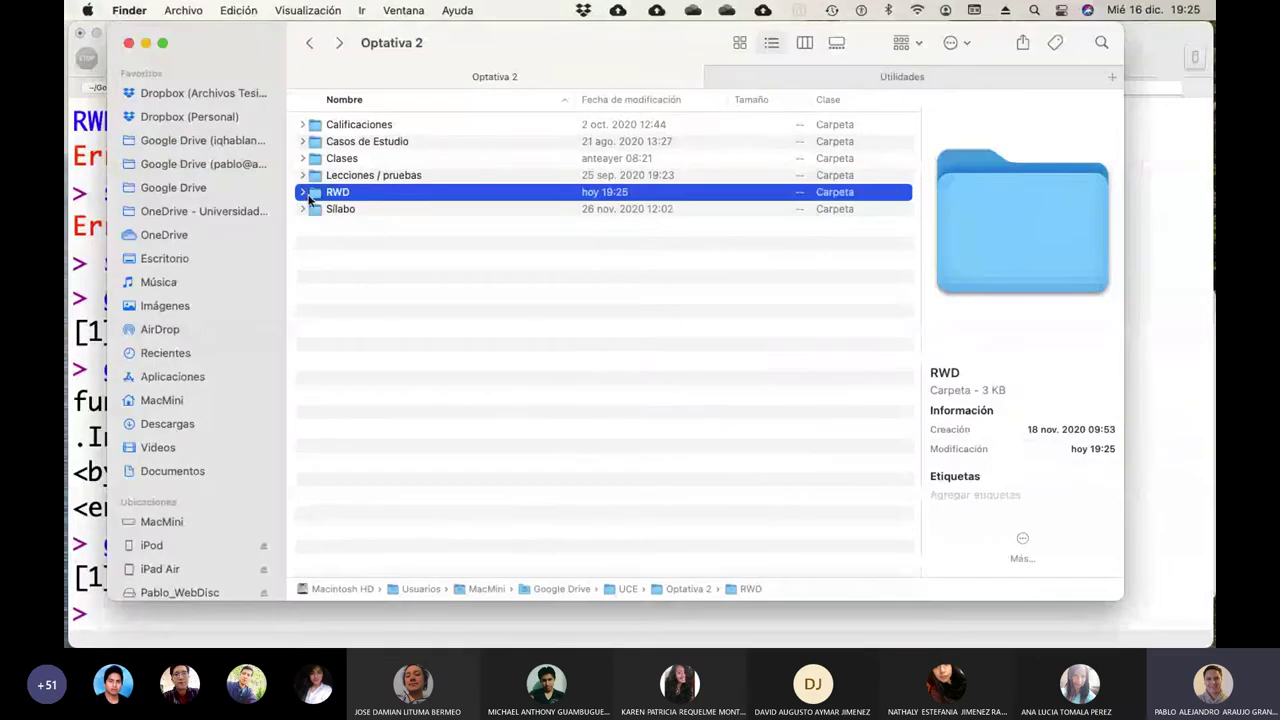
left_click(304, 193)
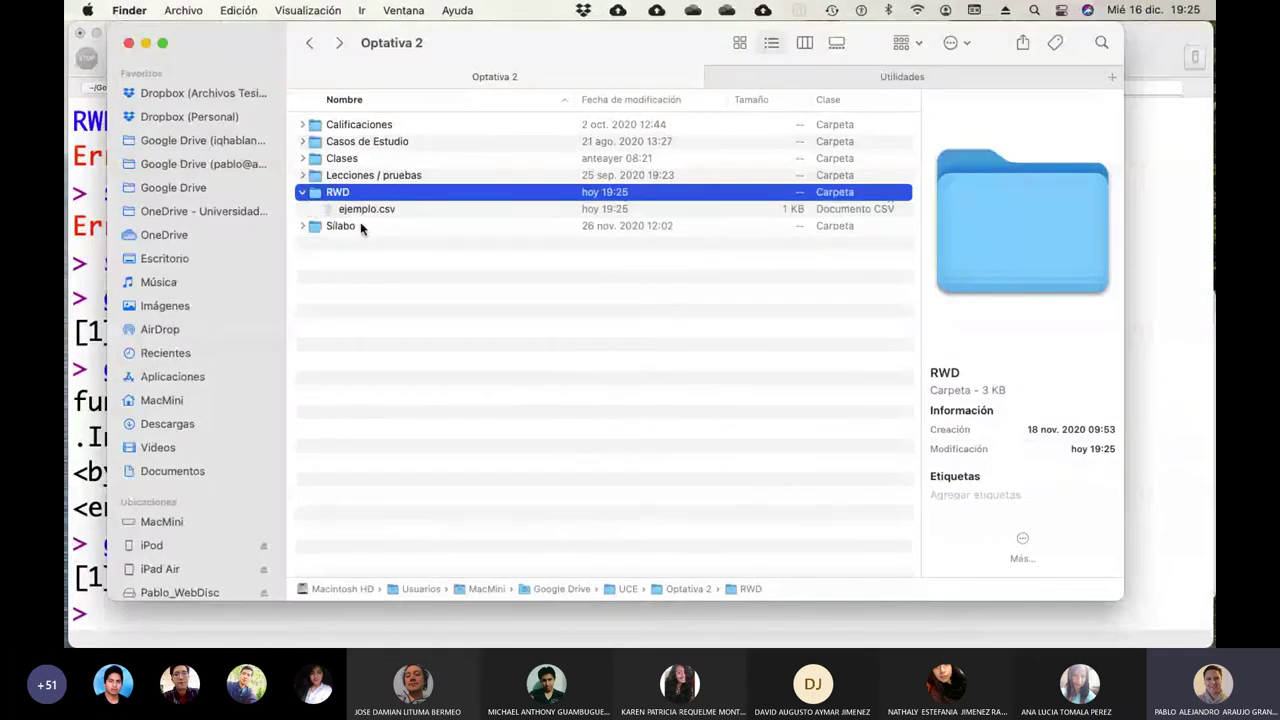
left_click(368, 214)
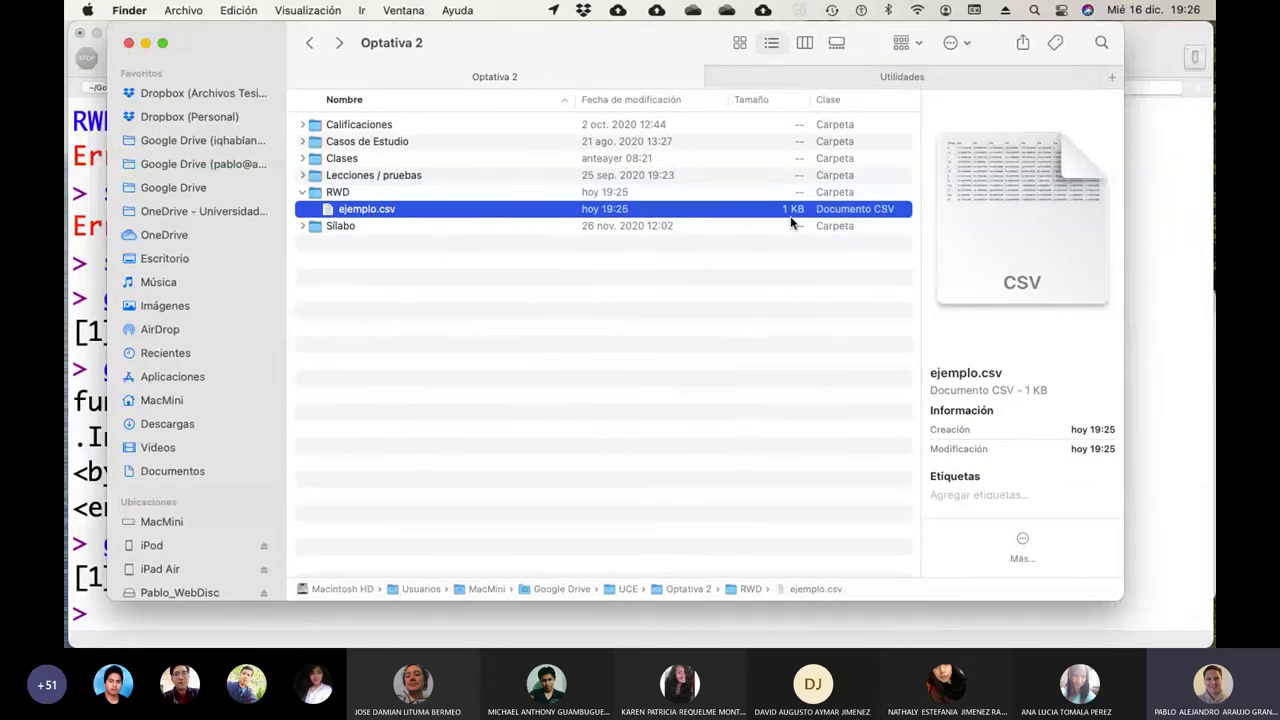
key("space")
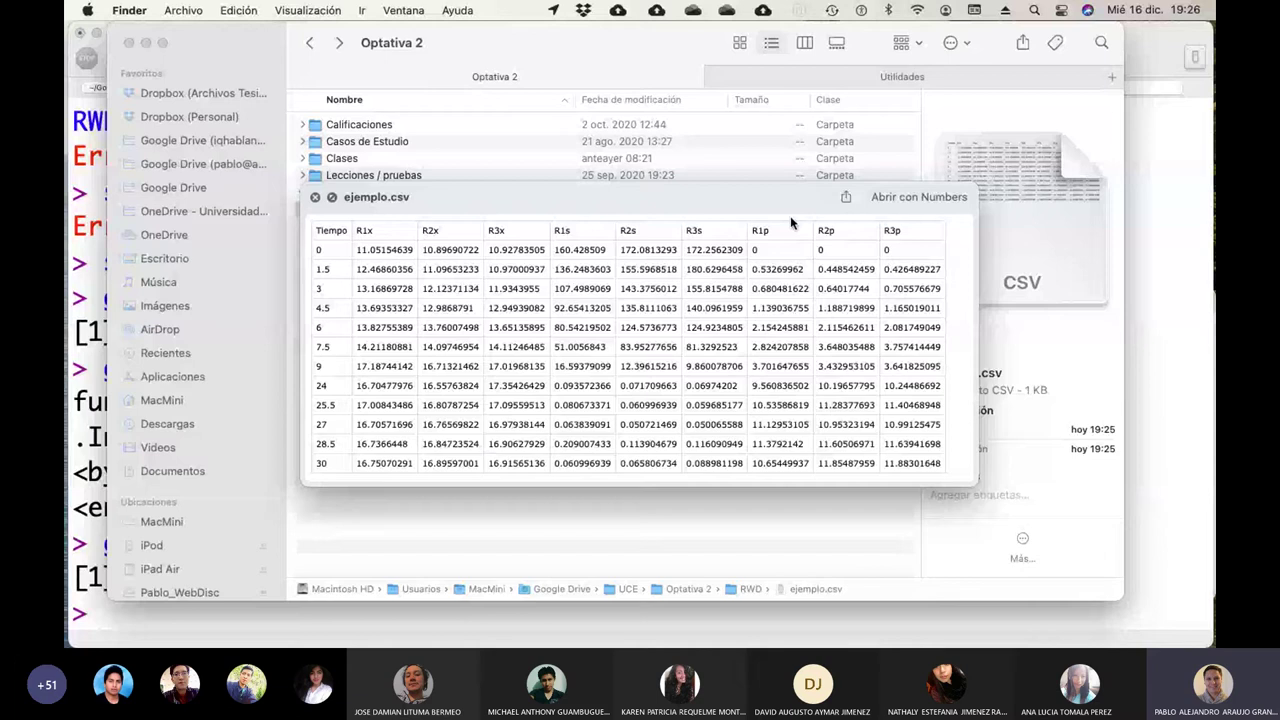
key("space")
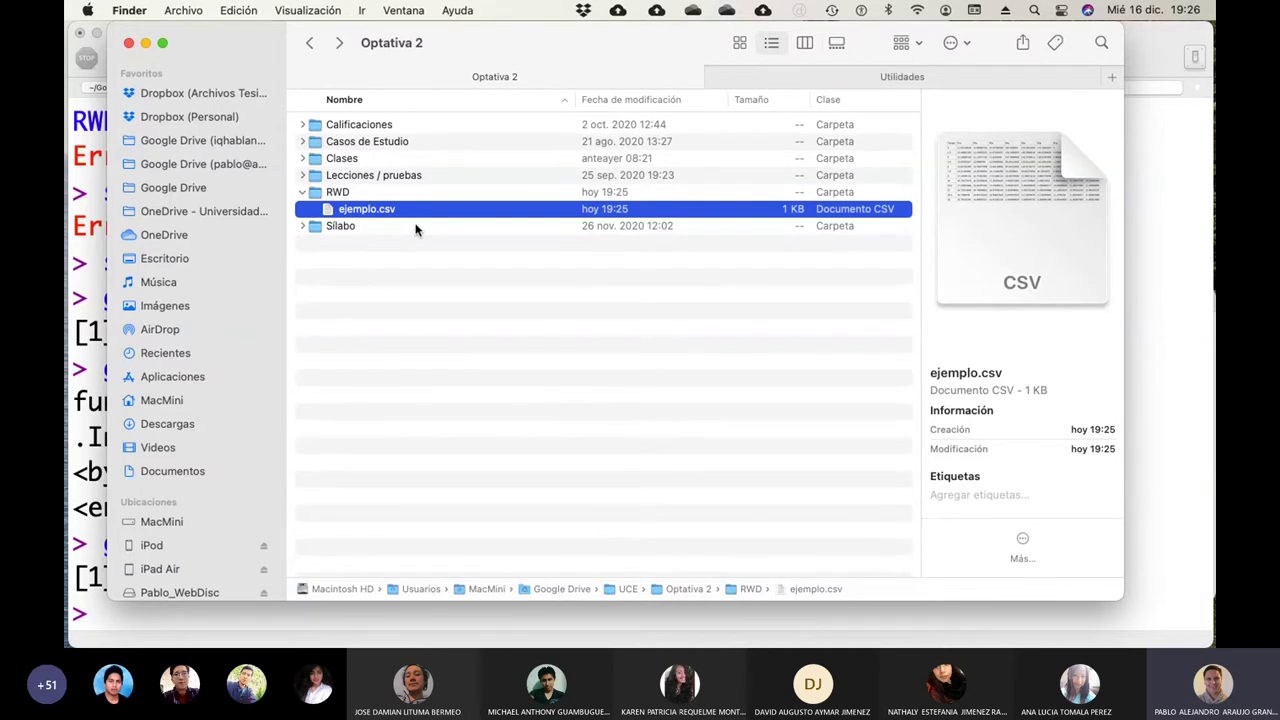
Switch to Excel and save the workbook again as ejemplo.csv in the RWD folder, checking the CSV options and replacing the existing file.
key("super+Tab")
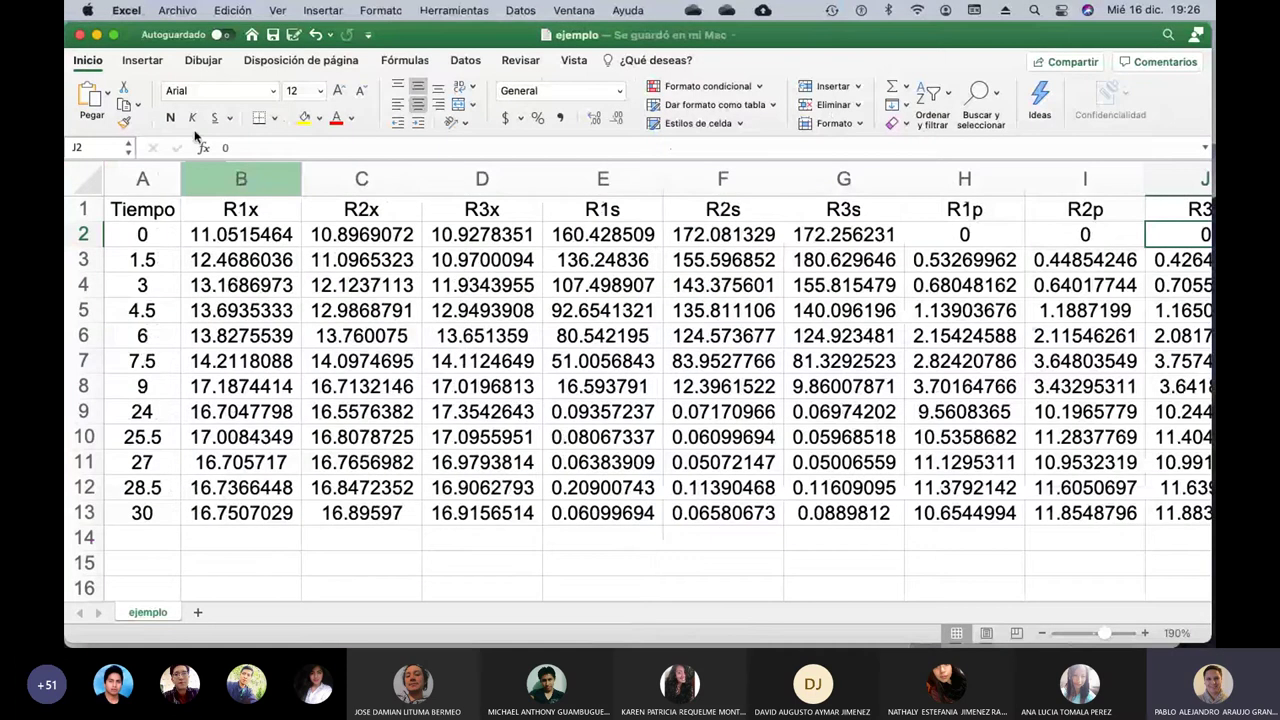
left_click(177, 10)
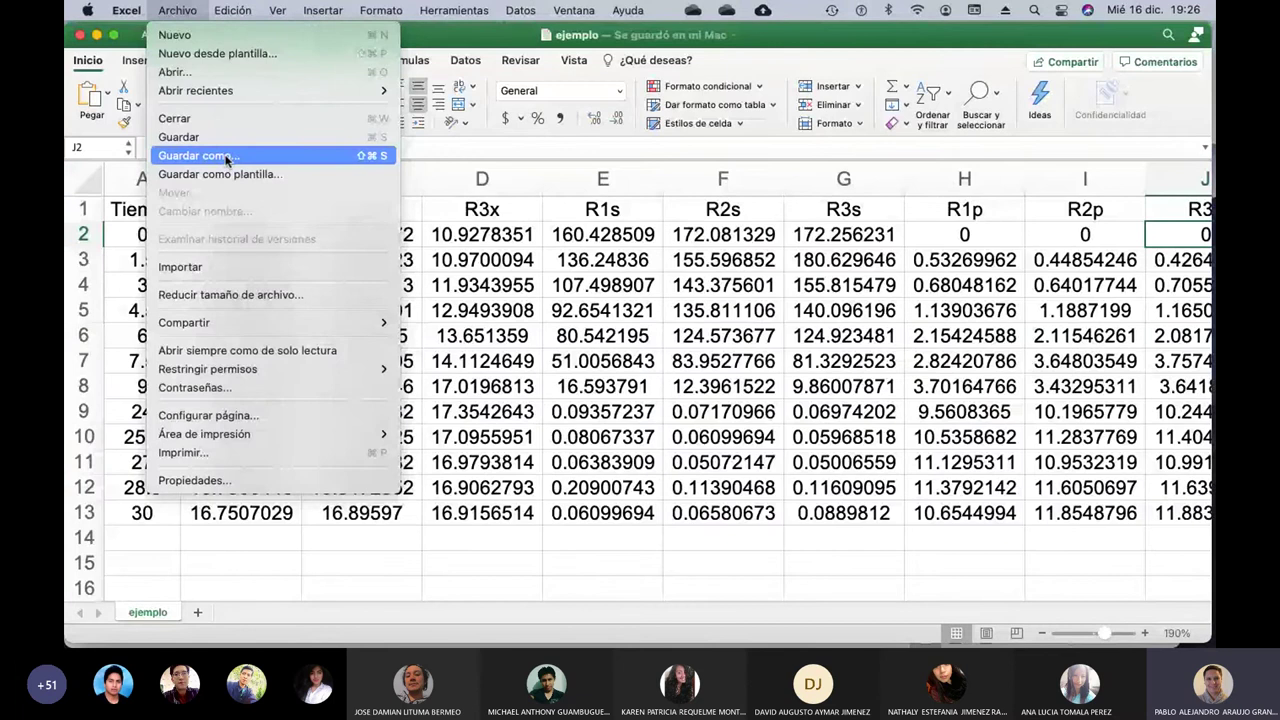
left_click(227, 157)
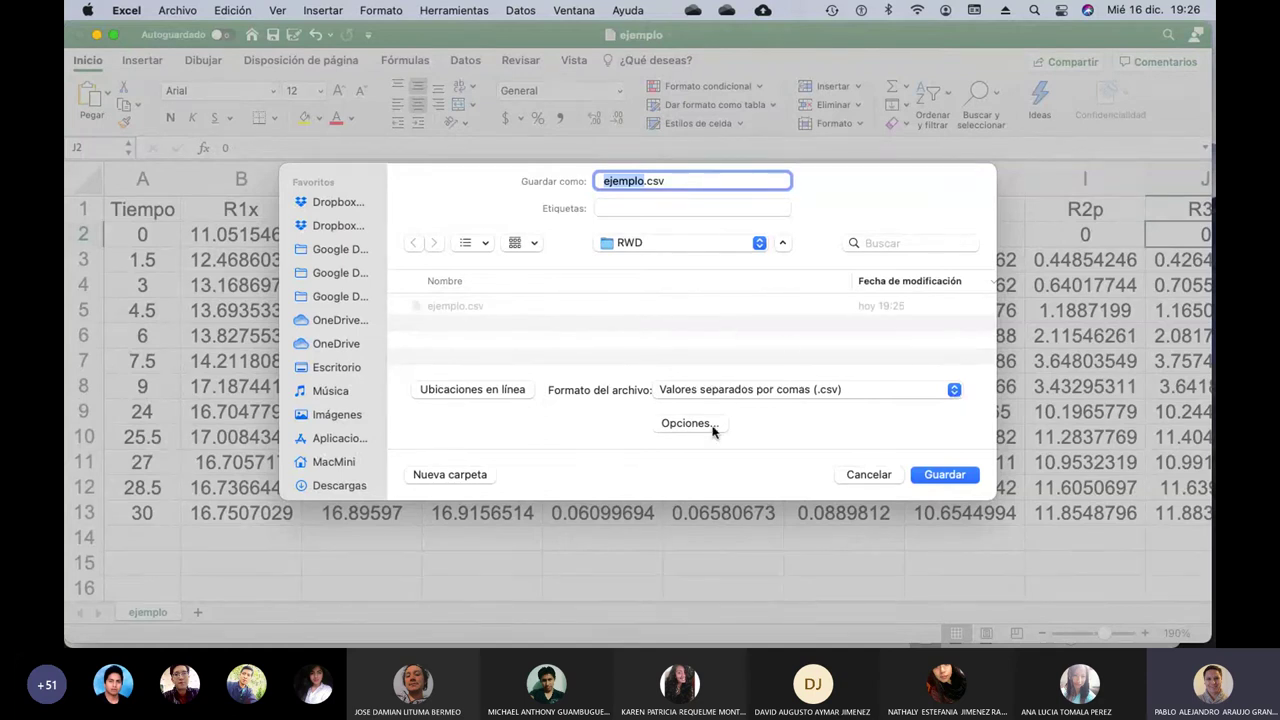
left_click_drag(988, 499, 1036, 607)
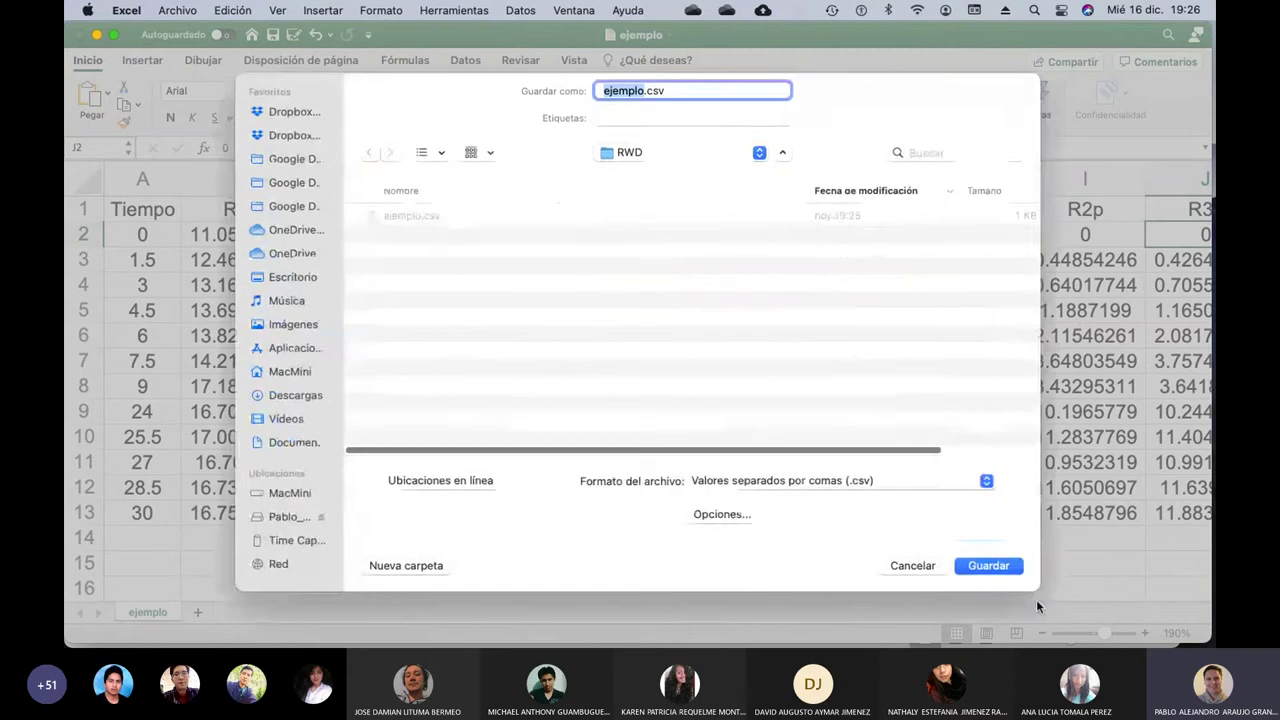
left_click(714, 522)
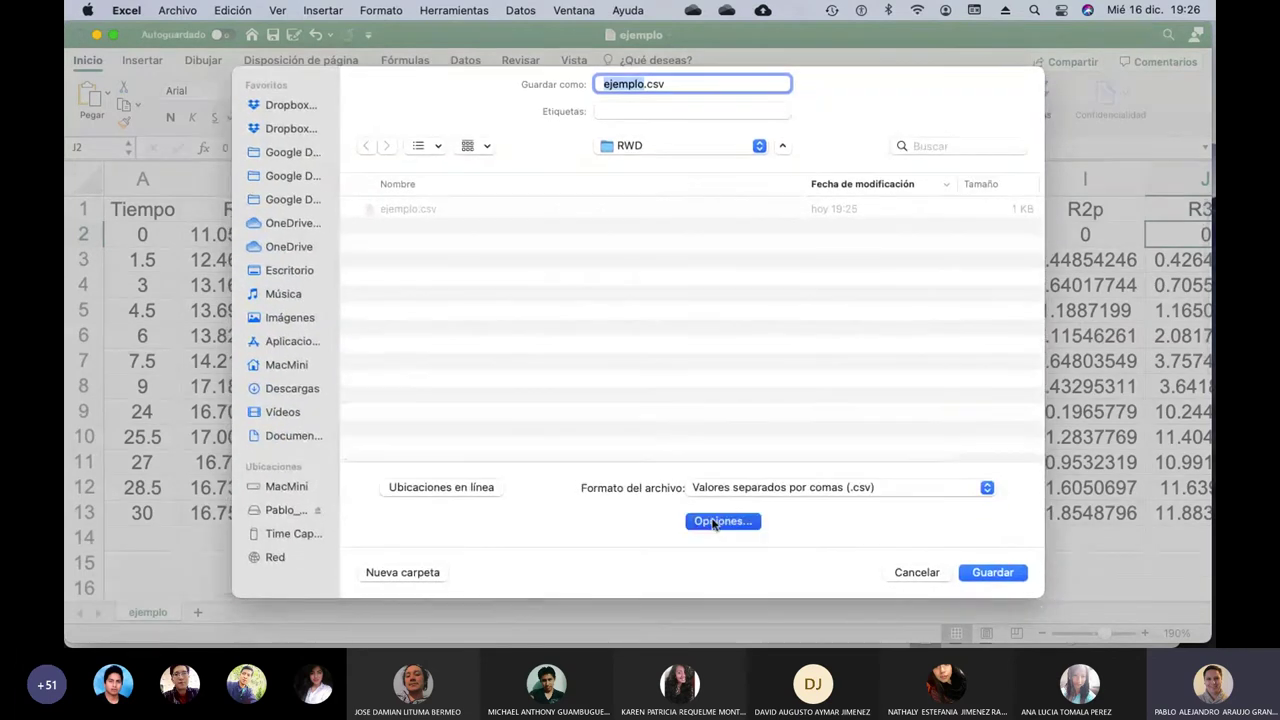
left_click(672, 270)
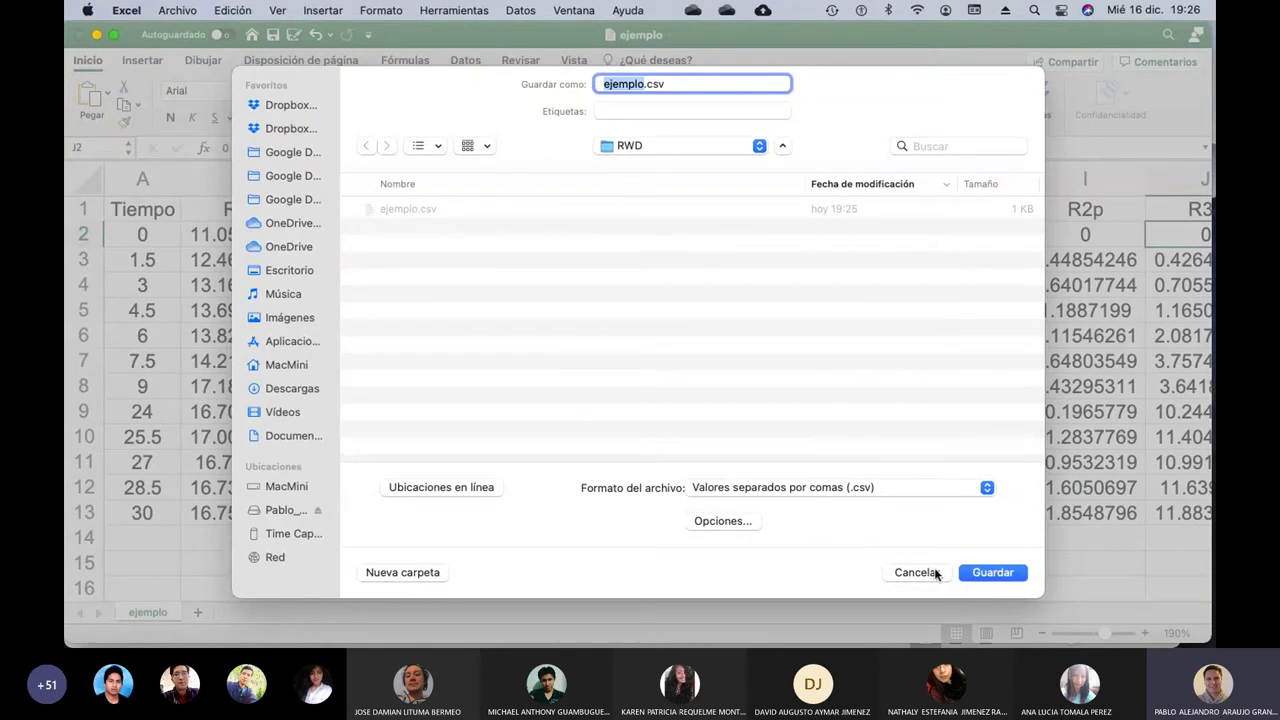
left_click(974, 577)
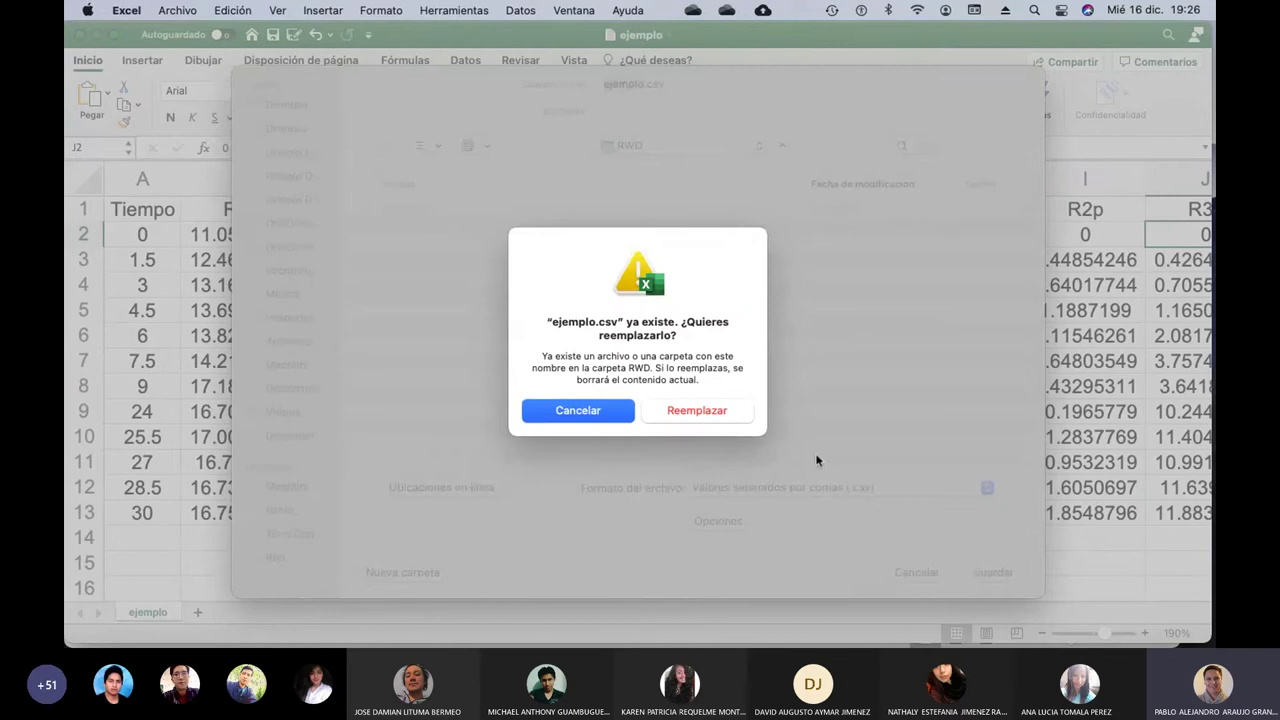
left_click(705, 413)
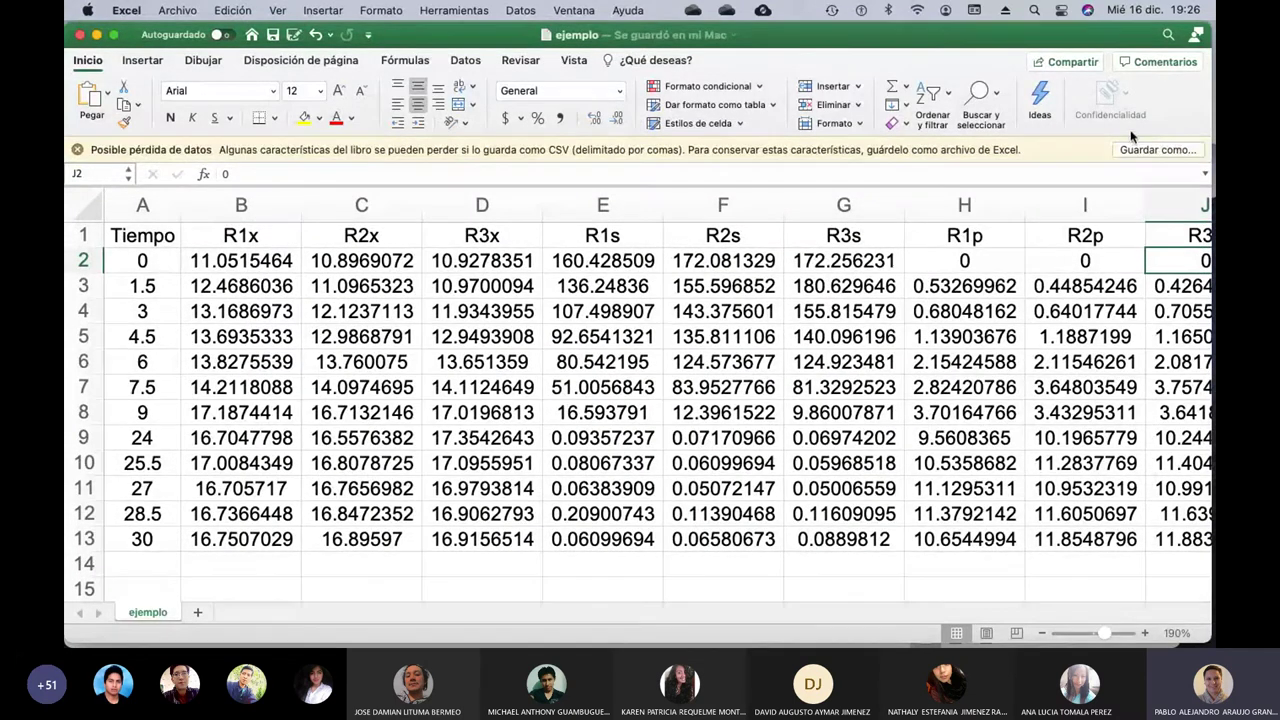
left_click(173, 12)
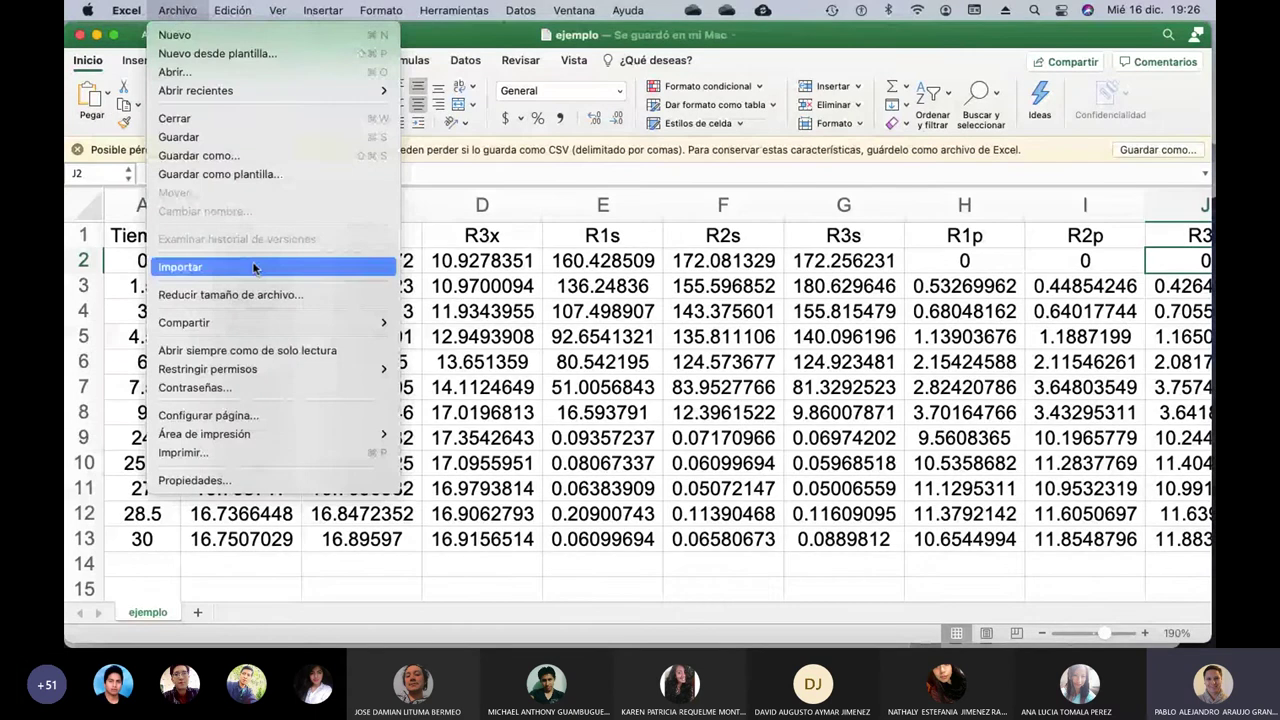
mouse_move(272, 323)
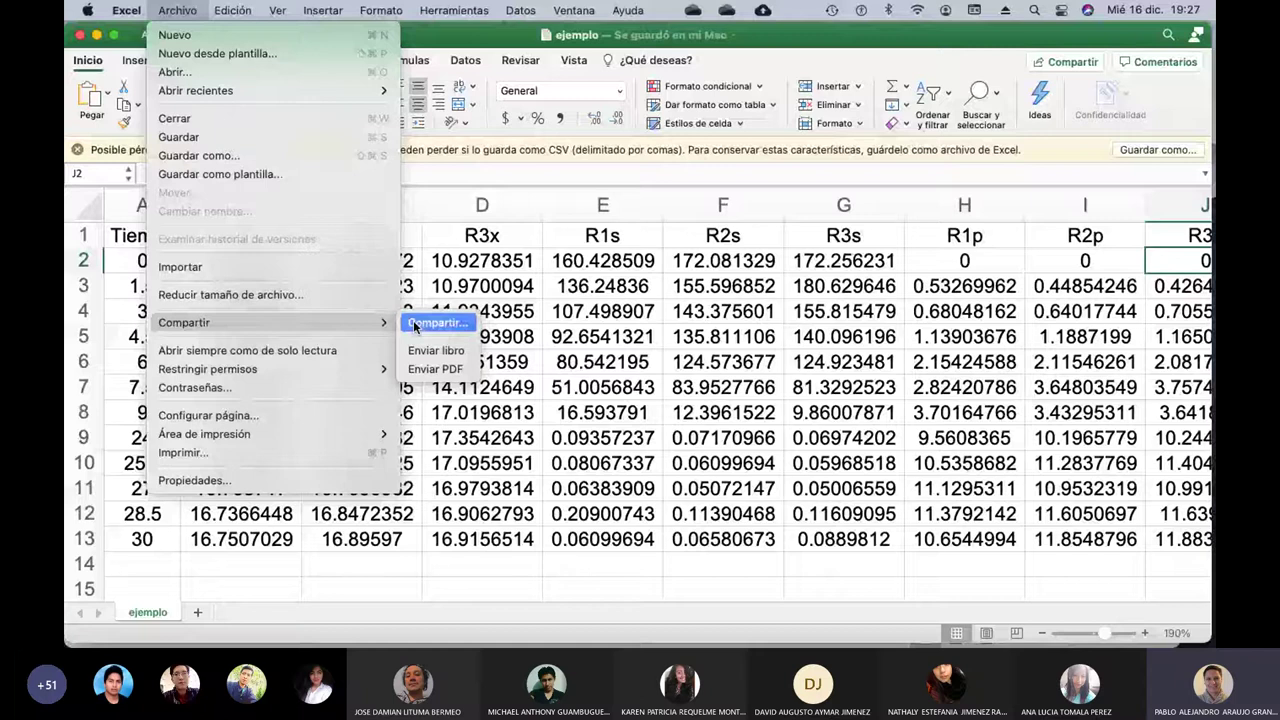
left_click(416, 324)
left_click(702, 366)
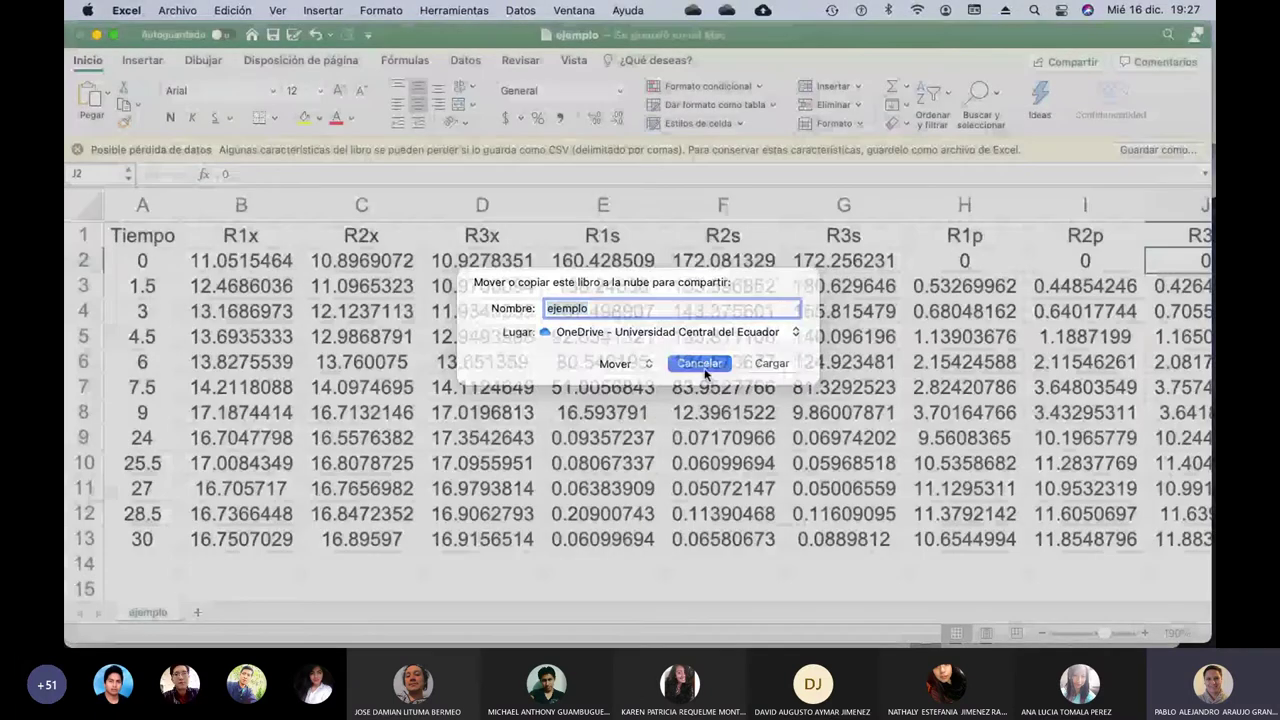
left_click(177, 10)
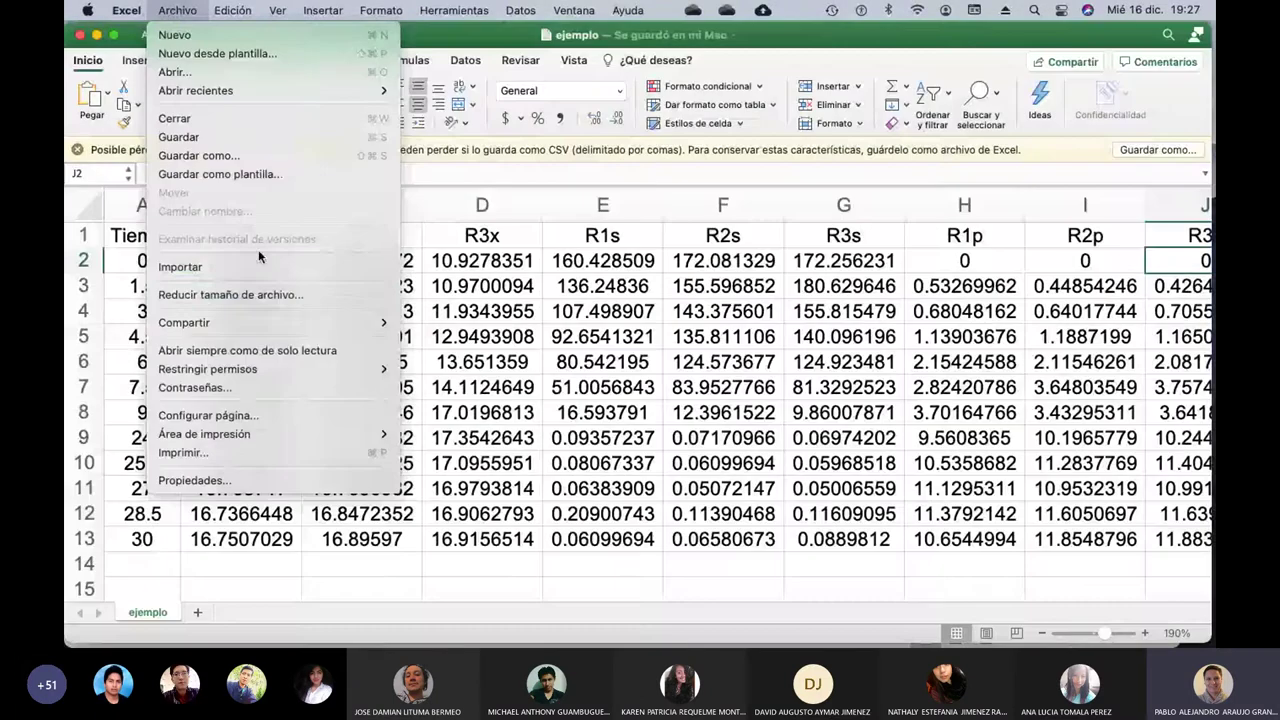
mouse_move(302, 327)
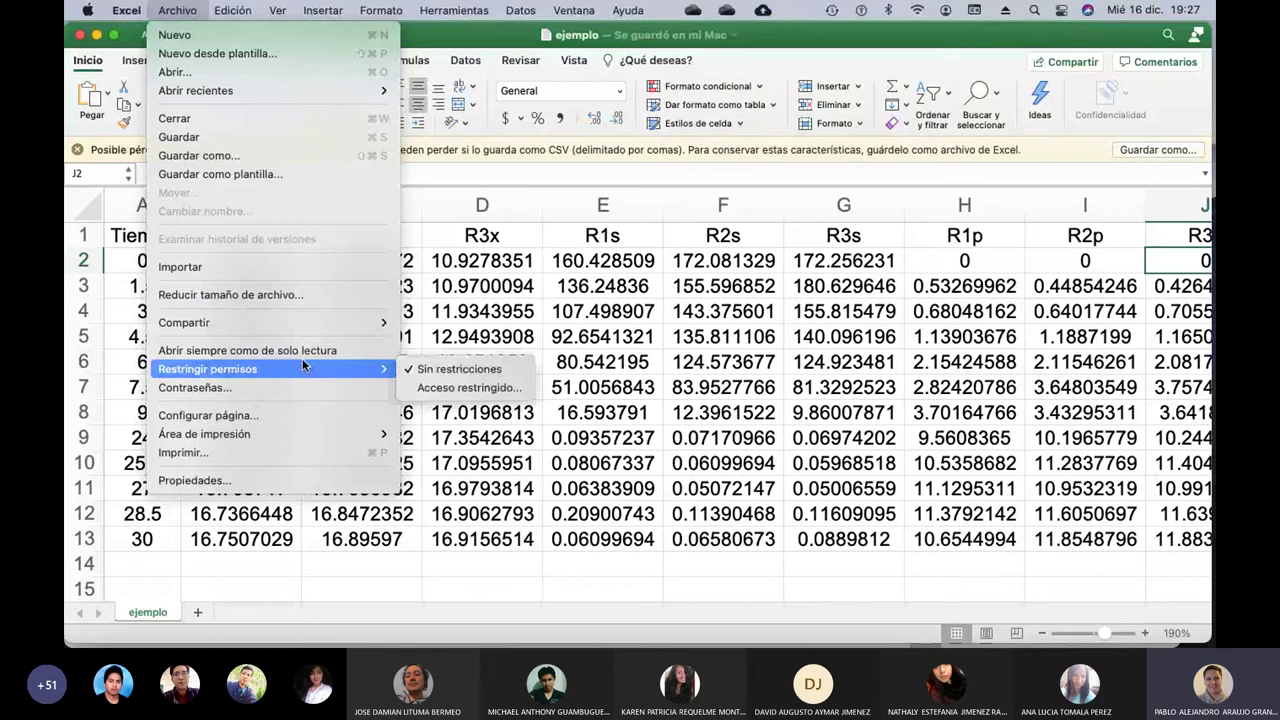
mouse_move(317, 433)
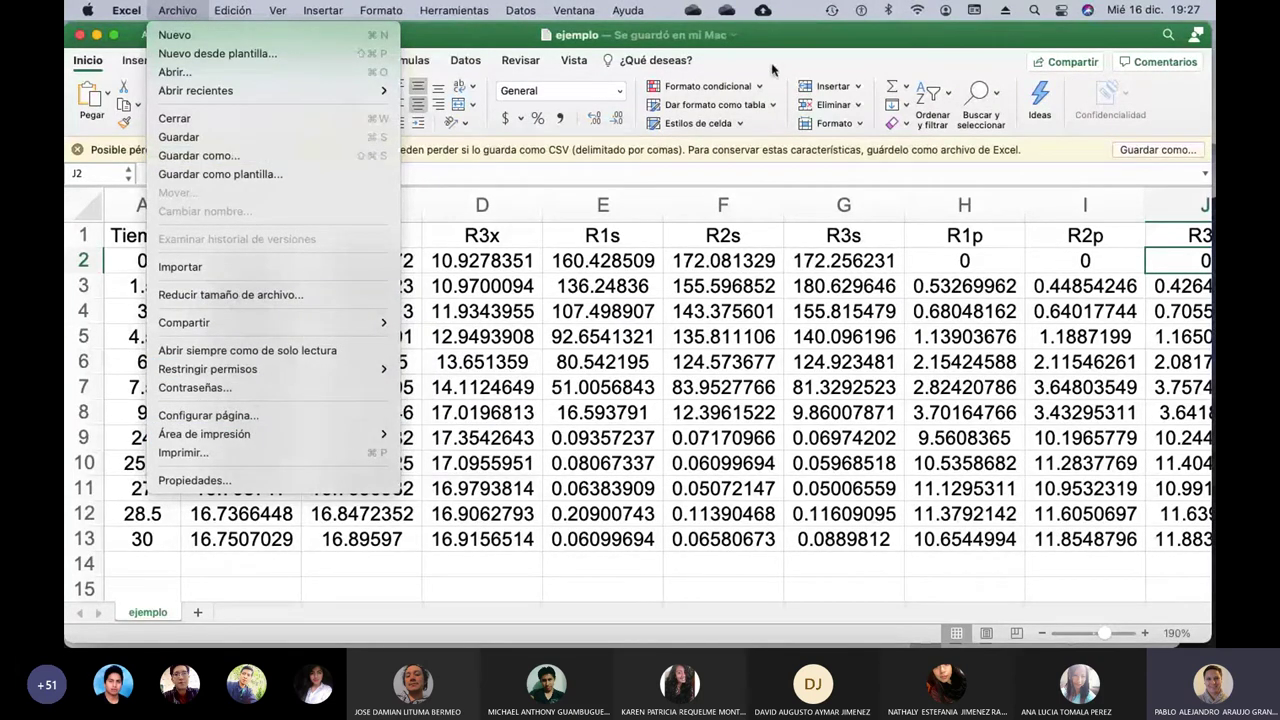
left_click(794, 40)
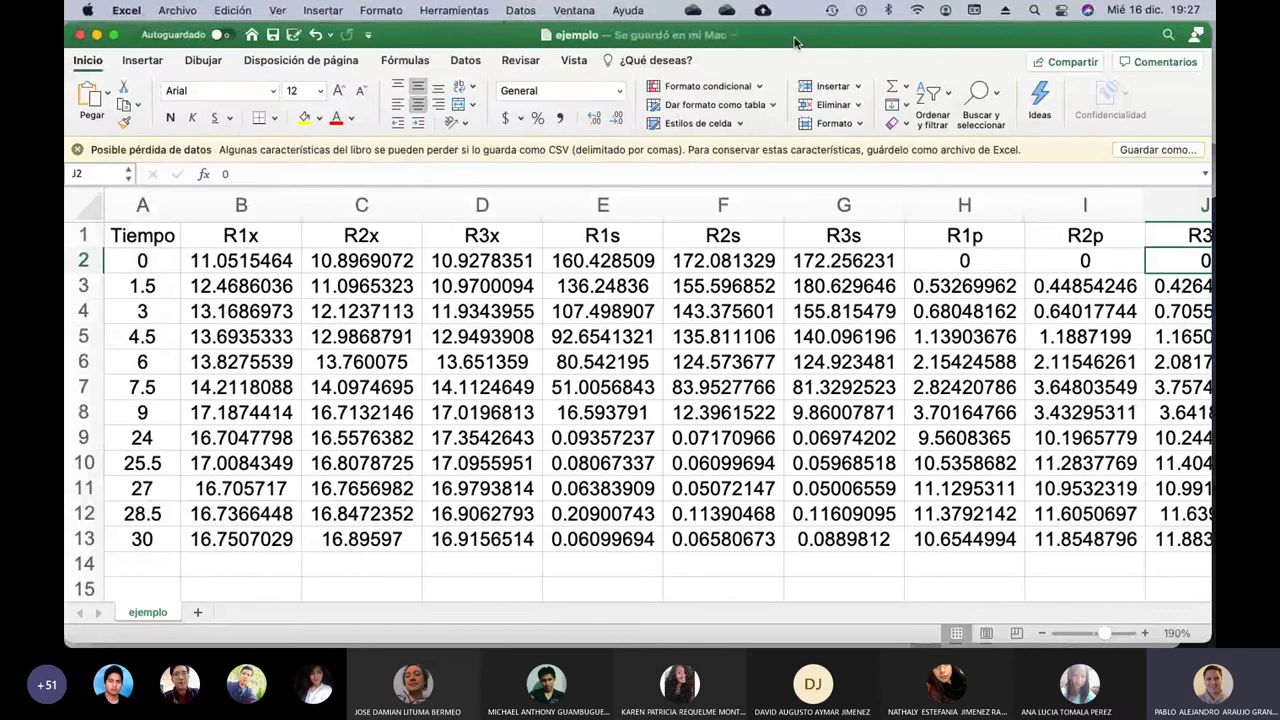
Switch to the R console and start a read.table() call assigned to datosml.
key("super+Tab")
key("super+Tab")
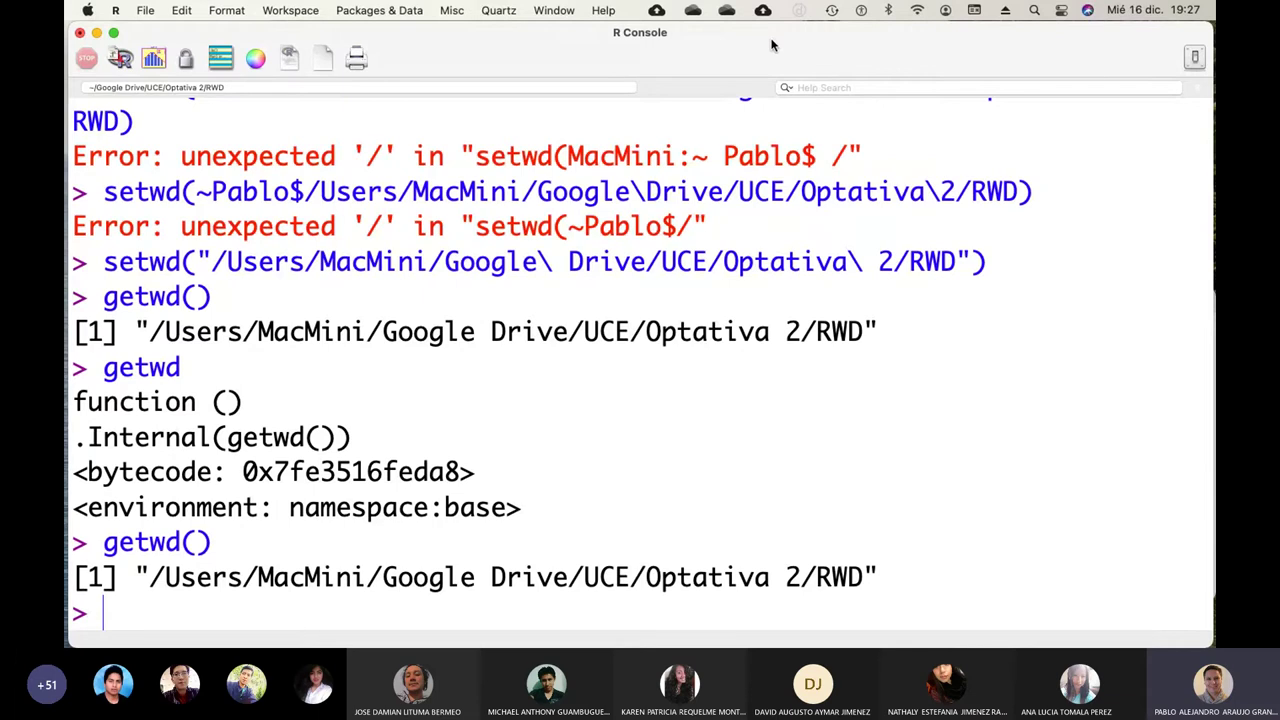
type("datos")
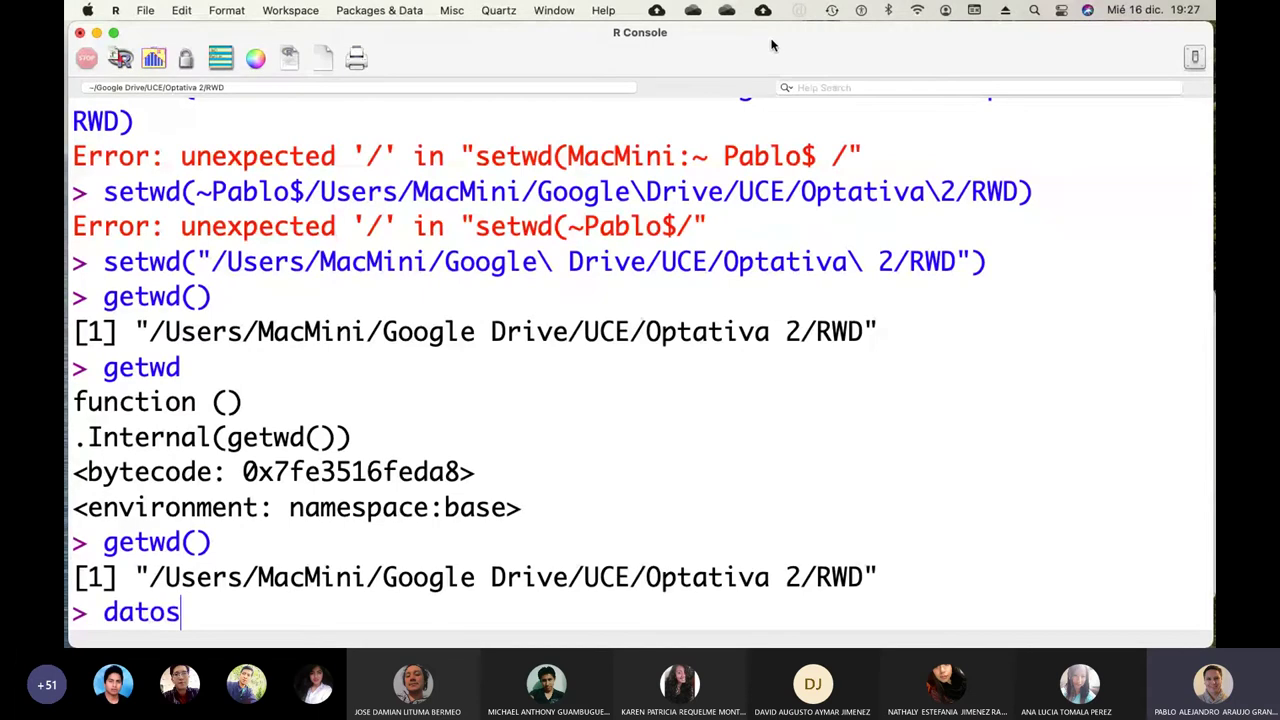
type("ml")
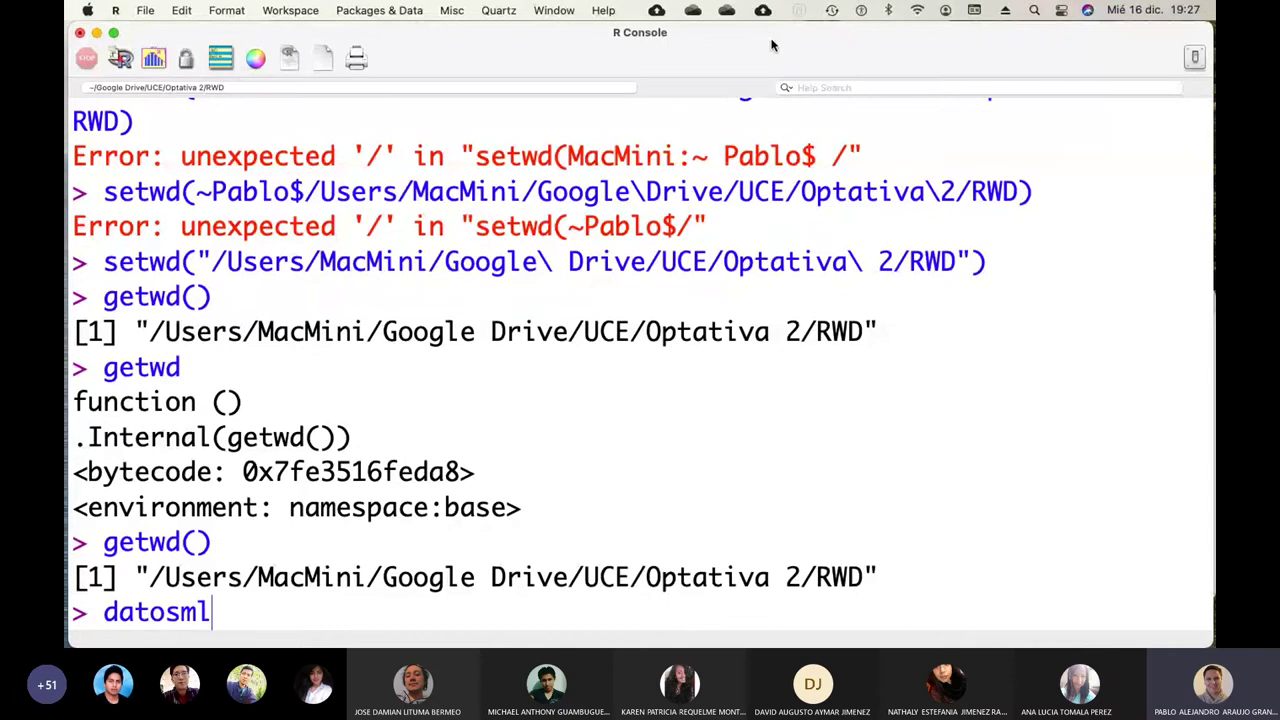
type("<-read.tabl")
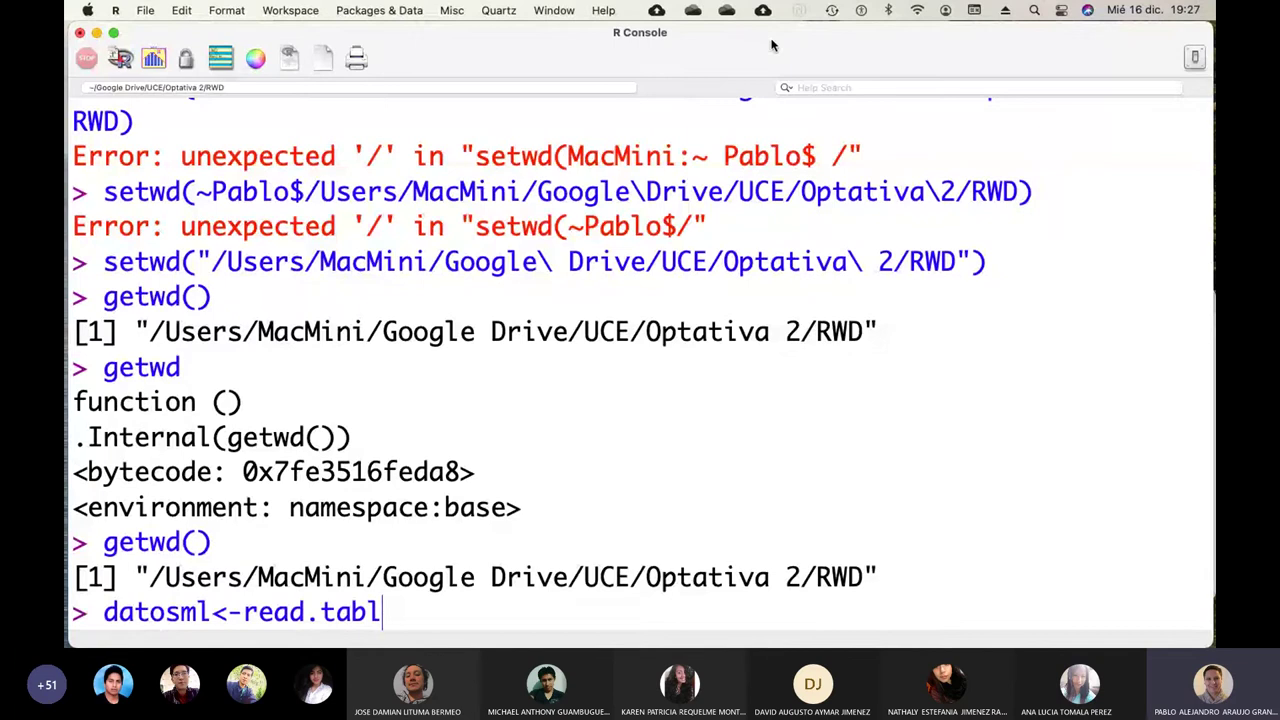
type("e(")
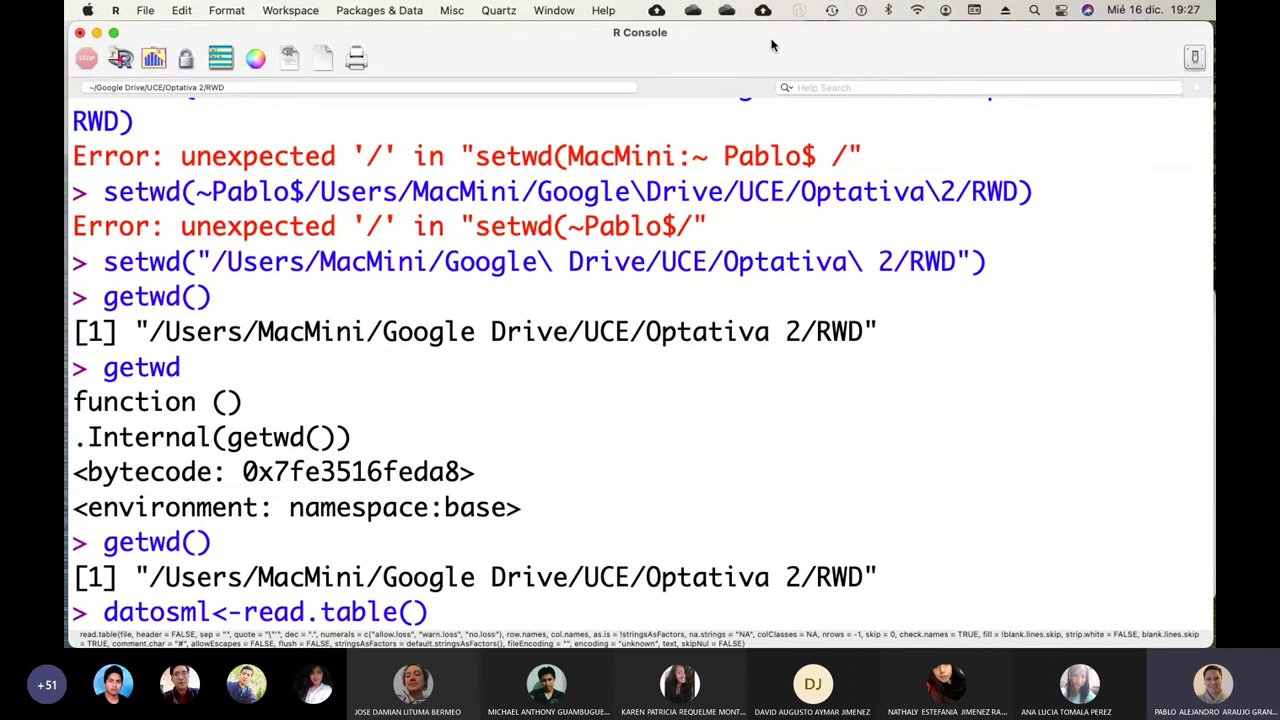
Add the argument file="ejemplo.csv" to the read.table() call, checking the file's name in Finder while writing it.
type("file")
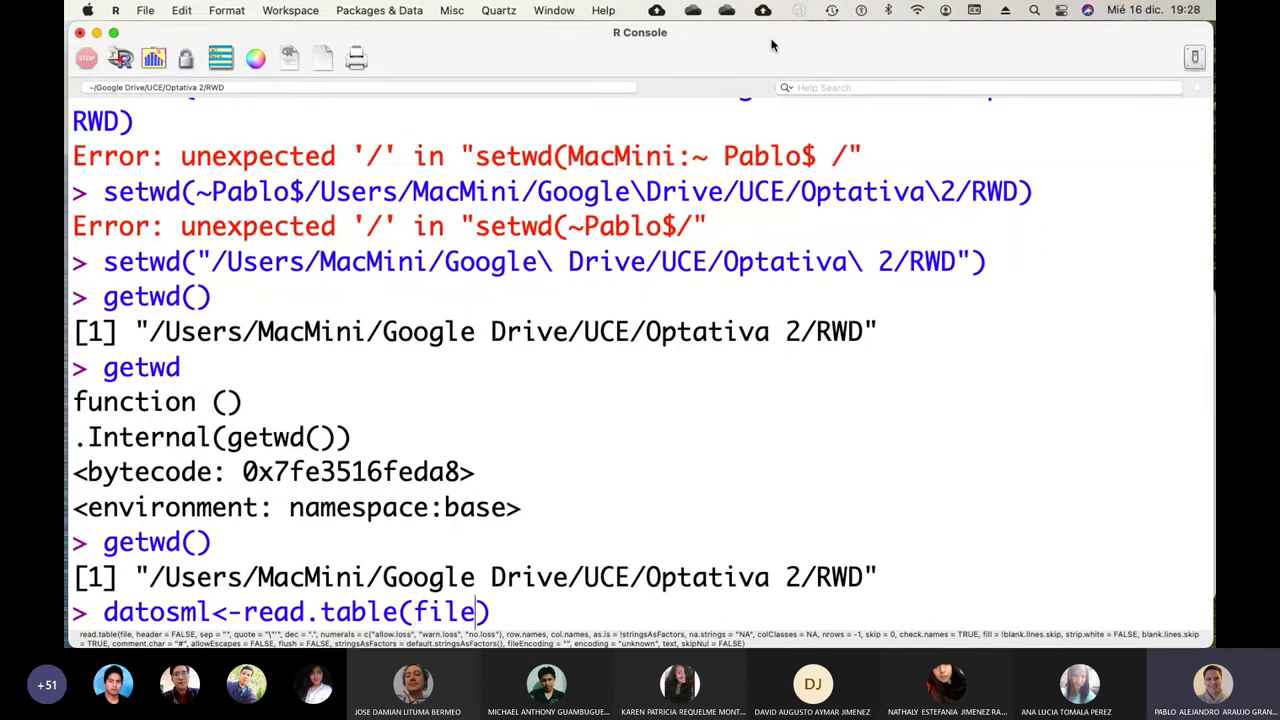
type("=\"e")
key("ctrl+Up")
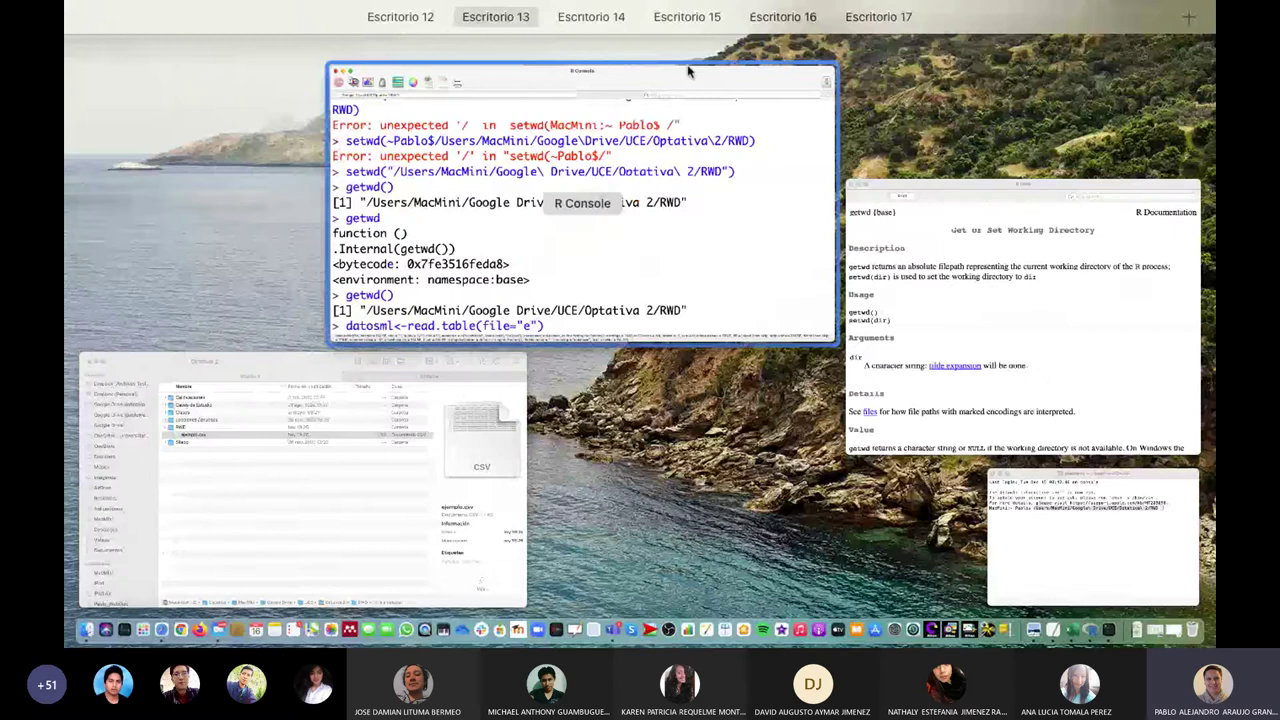
left_click(340, 471)
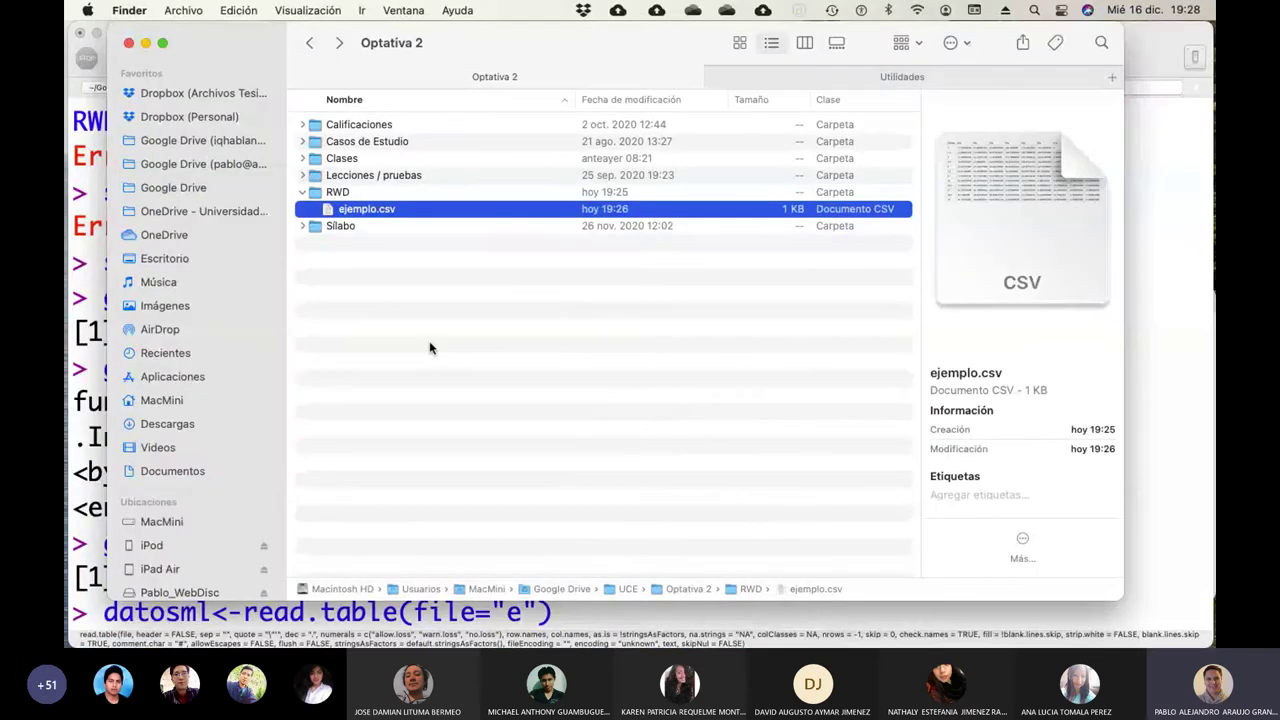
key("ctrl+Up")
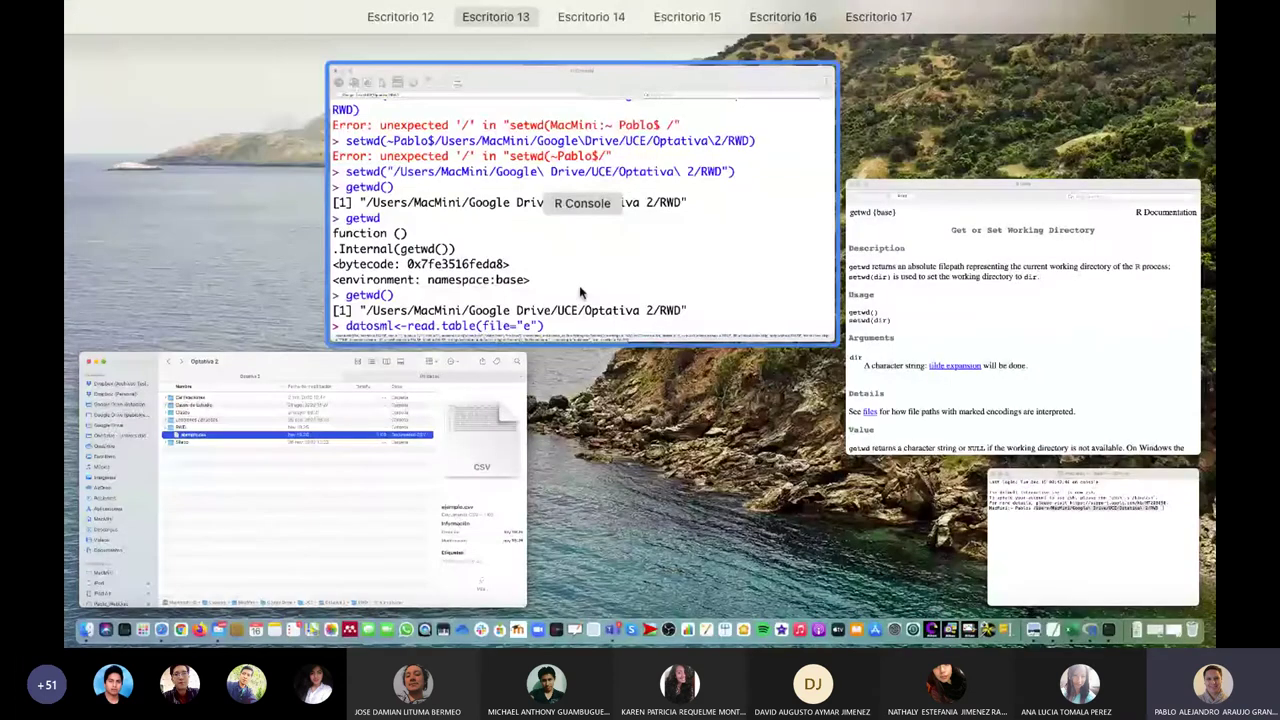
left_click(580, 294)
type("jem")
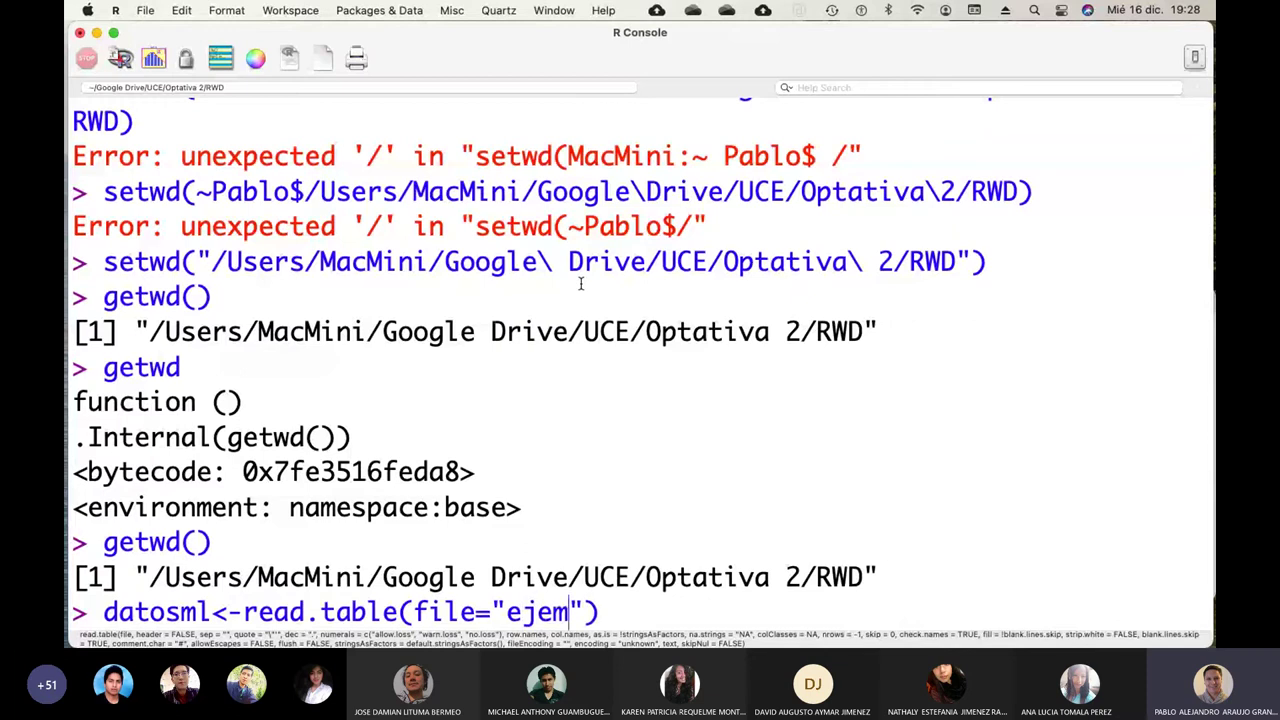
type("plo.cs")
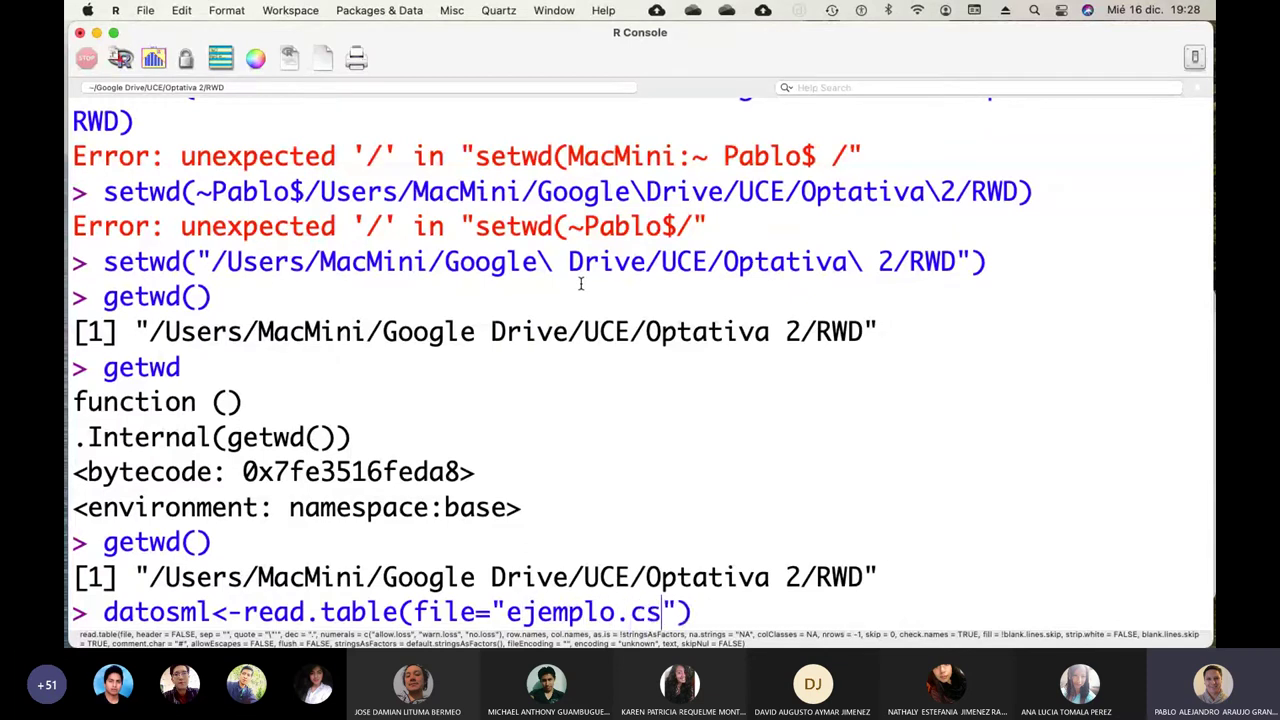
type("v")
Add header=TRUE to the read.table() call and begin the sep argument.
key("Right")
type(",head")
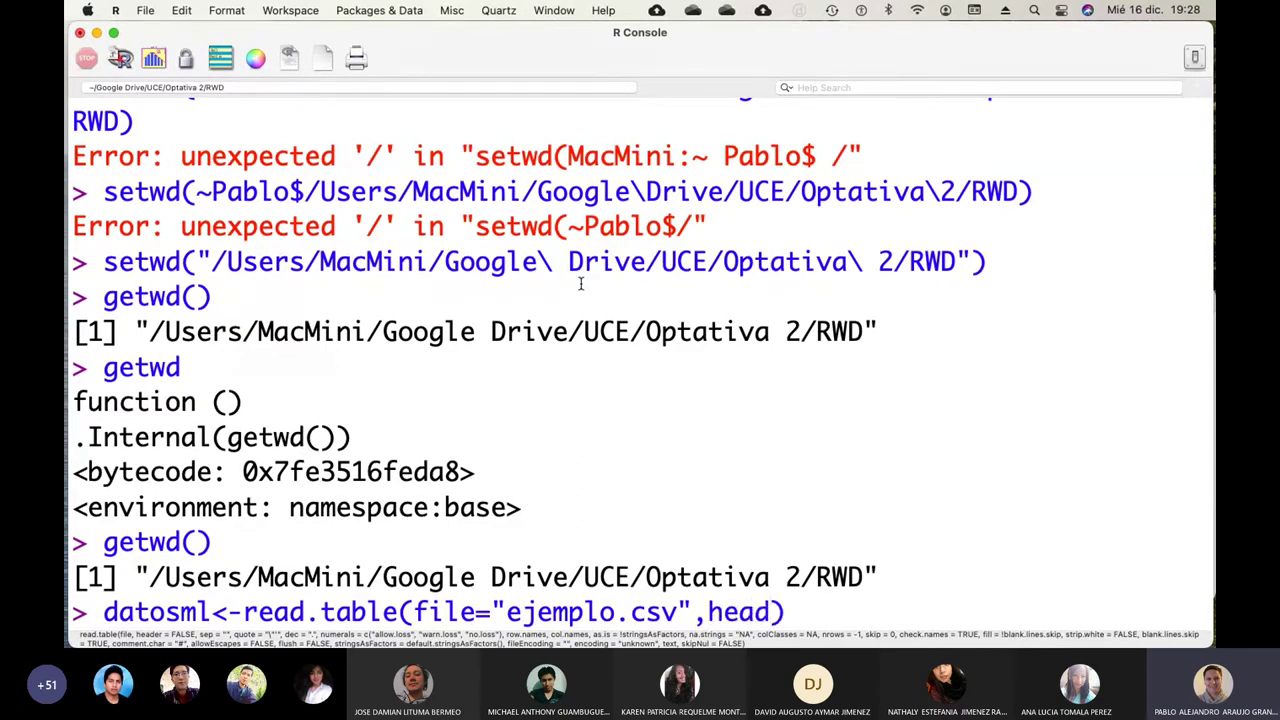
type("er")
type("=TRUE")
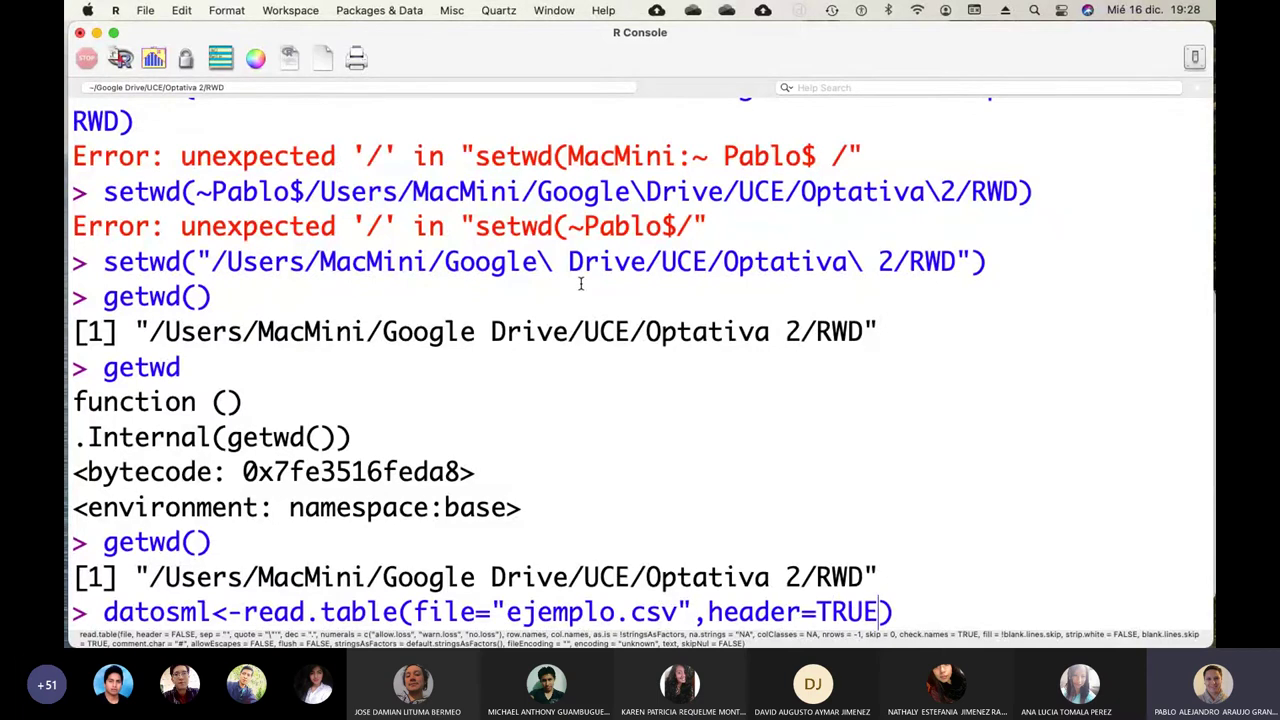
type(",")
type("sep")
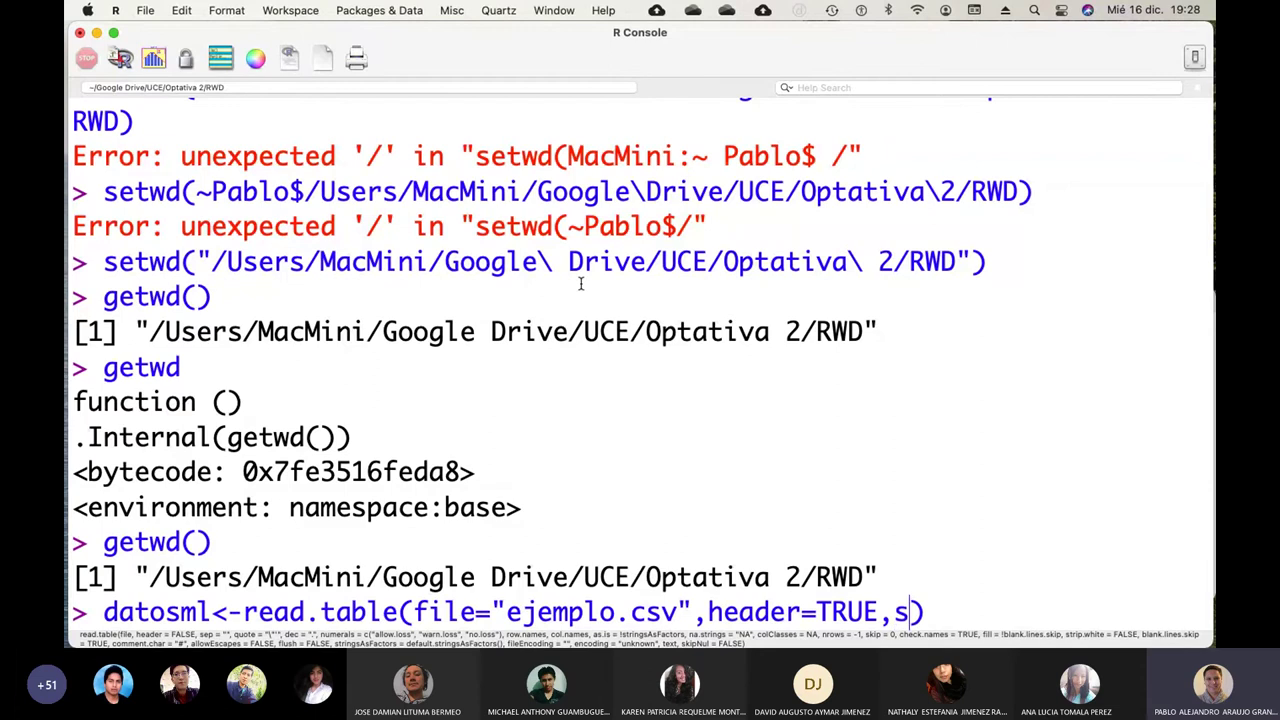